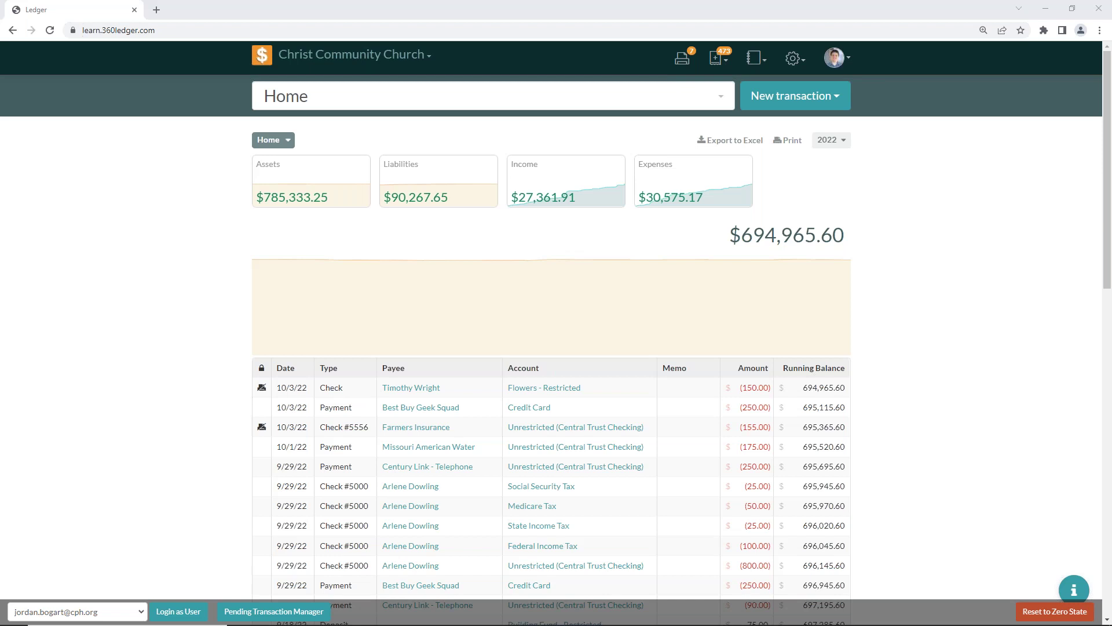
# Open the General Ledger report for Christ Community Church
pyautogui.click(343, 57)
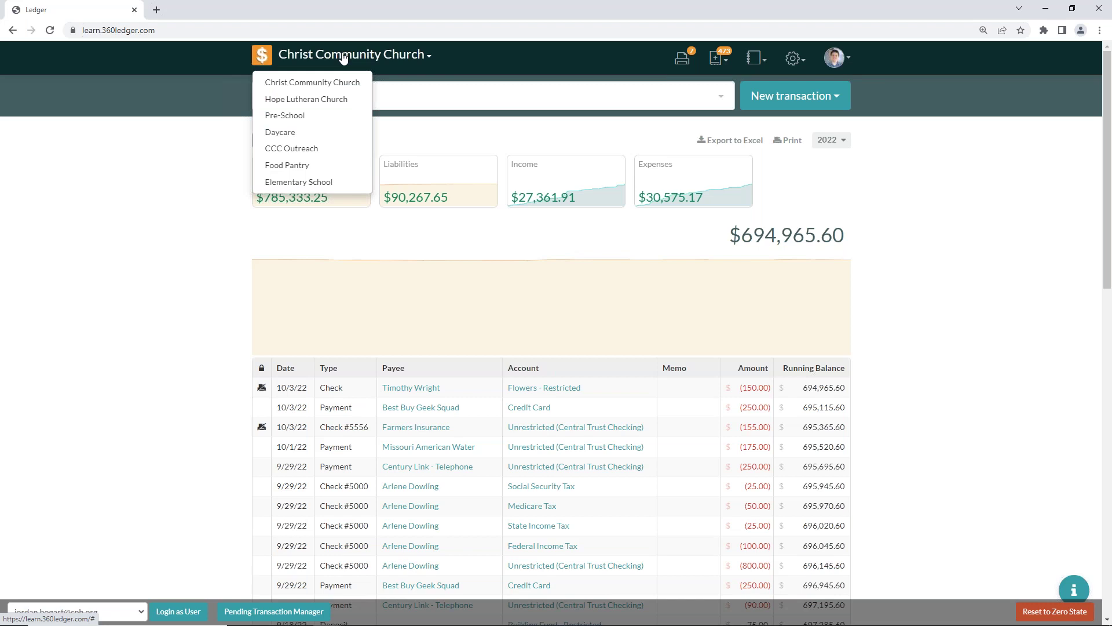
pyautogui.click(343, 57)
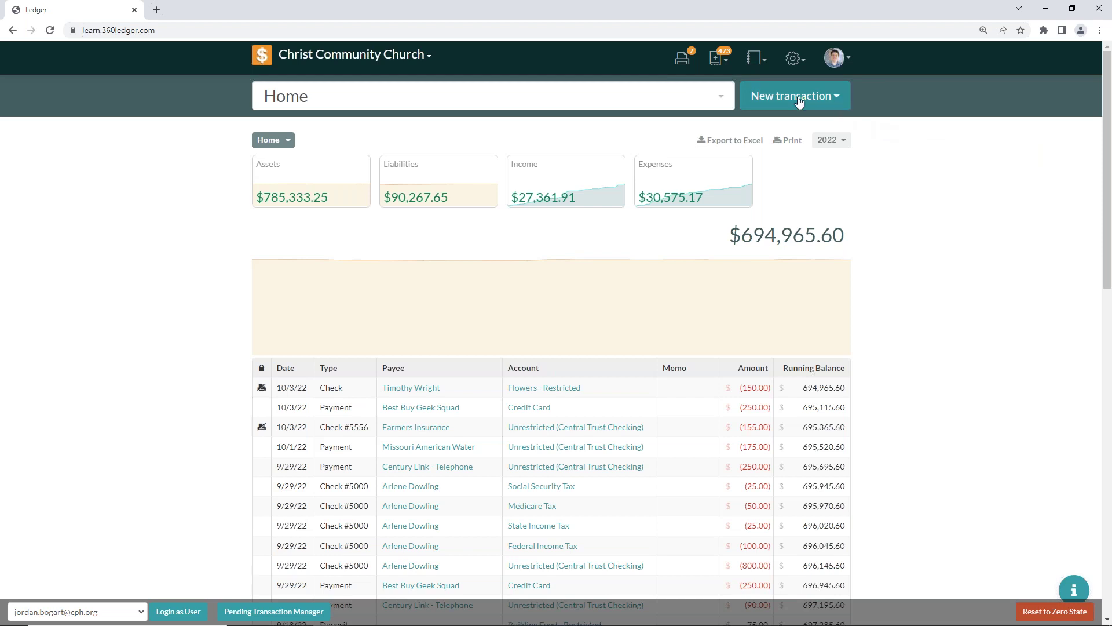
pyautogui.click(756, 65)
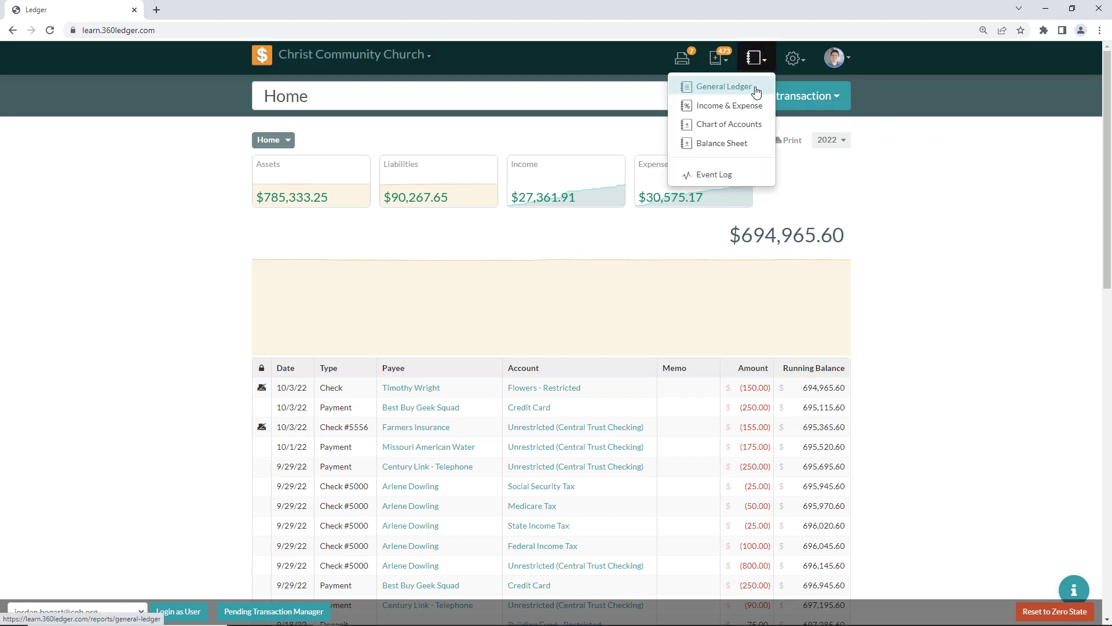
pyautogui.click(756, 91)
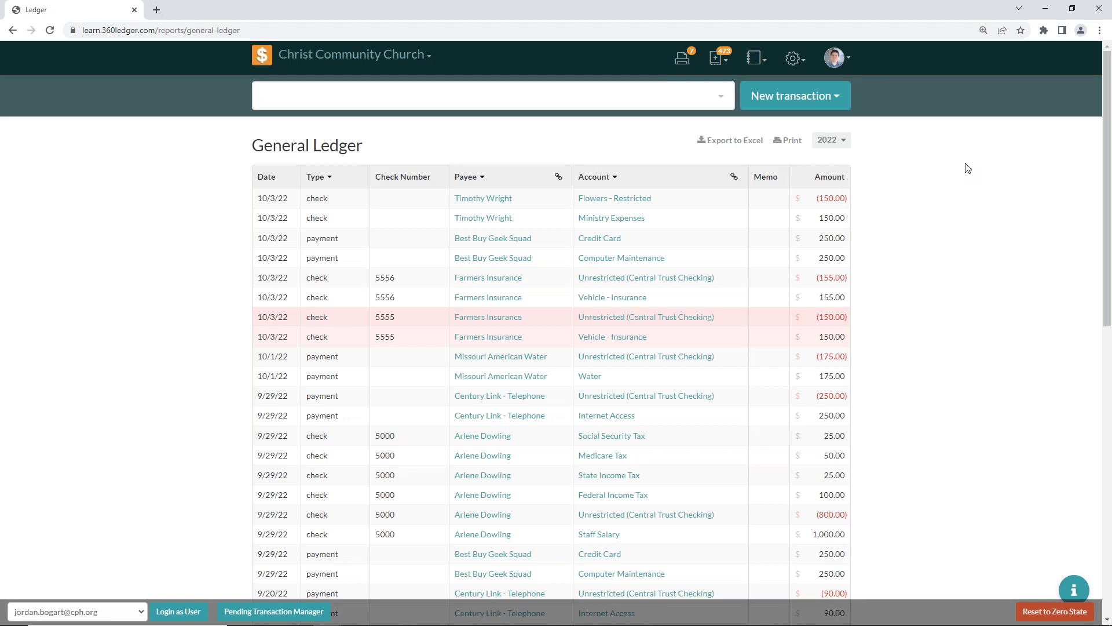
# View the general ledger for the year 2021 and return its date range to 2022
pyautogui.click(850, 149)
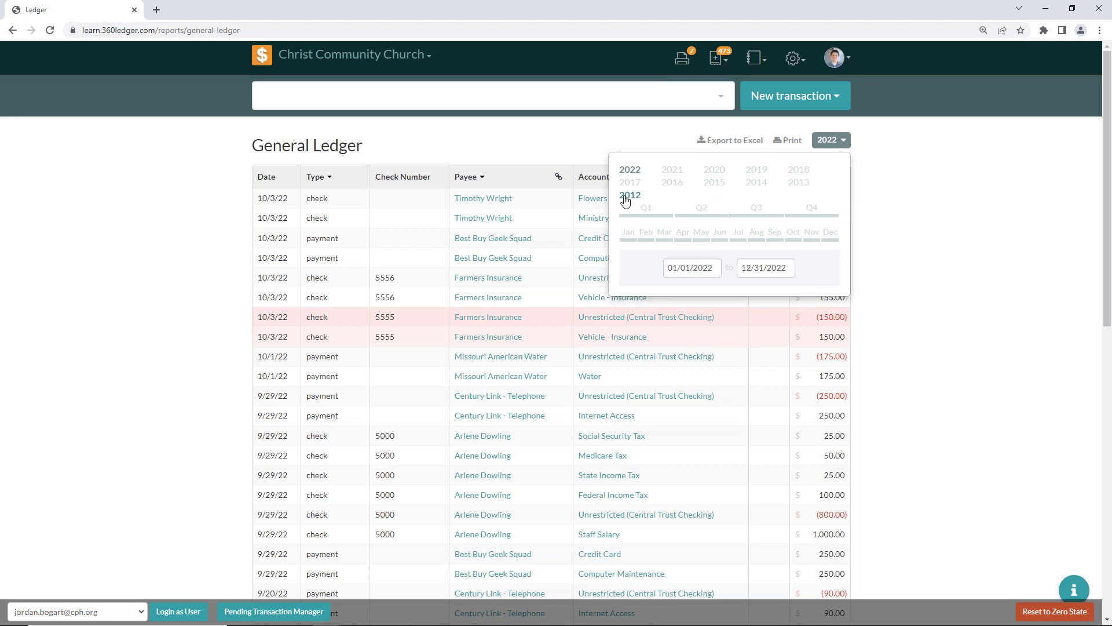
pyautogui.click(673, 170)
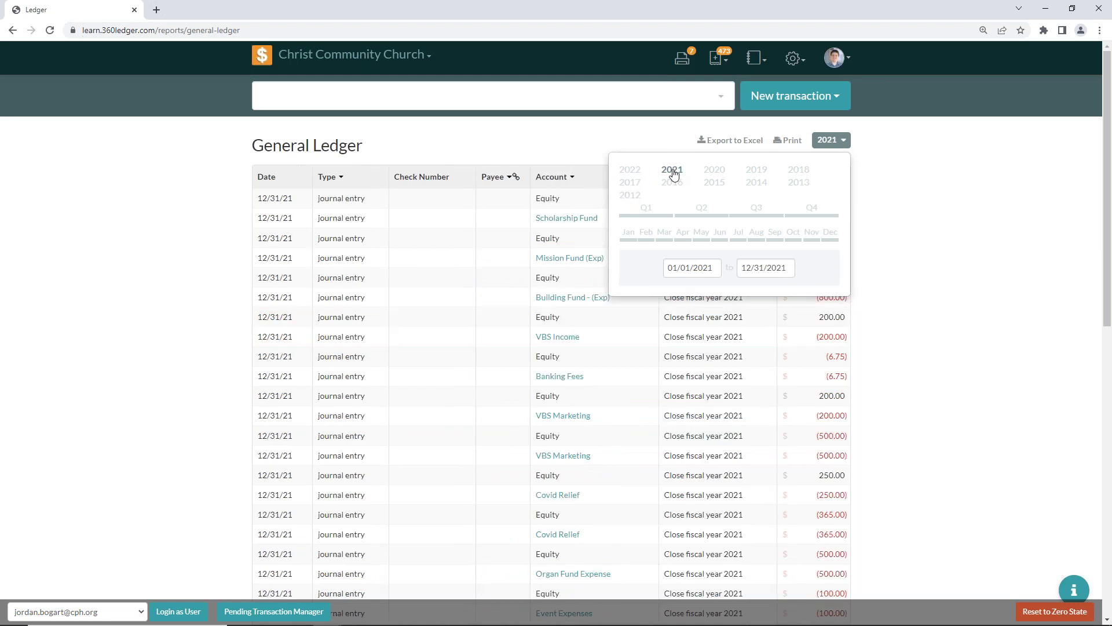
pyautogui.click(642, 172)
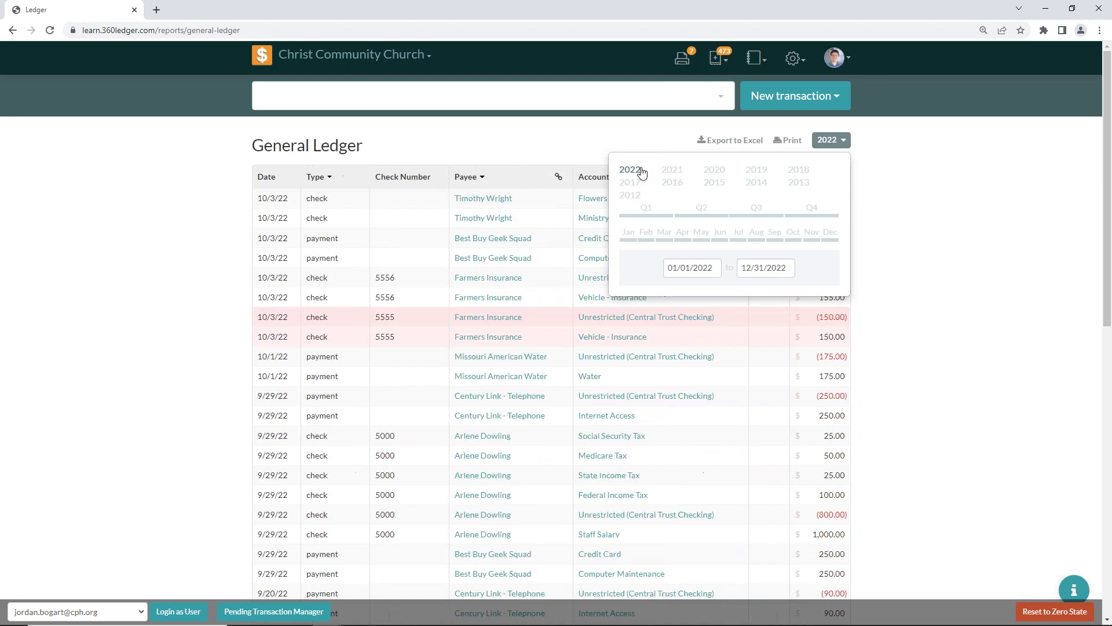
# Narrow the ledger's date range to Q1 and February 2022, and restore the full year 2022
pyautogui.click(649, 215)
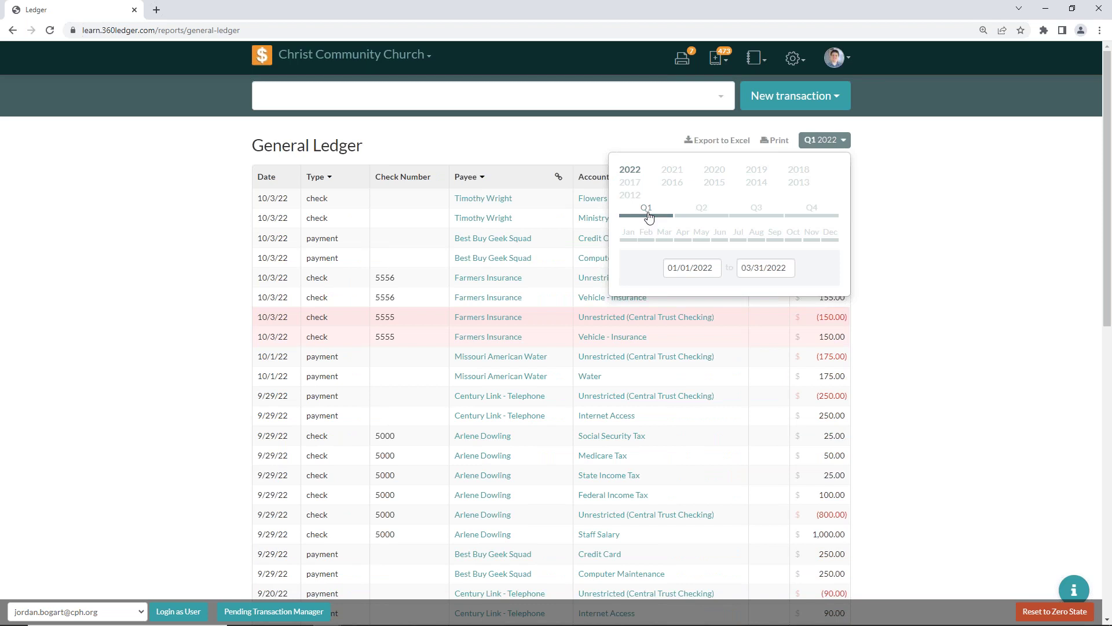
pyautogui.click(648, 240)
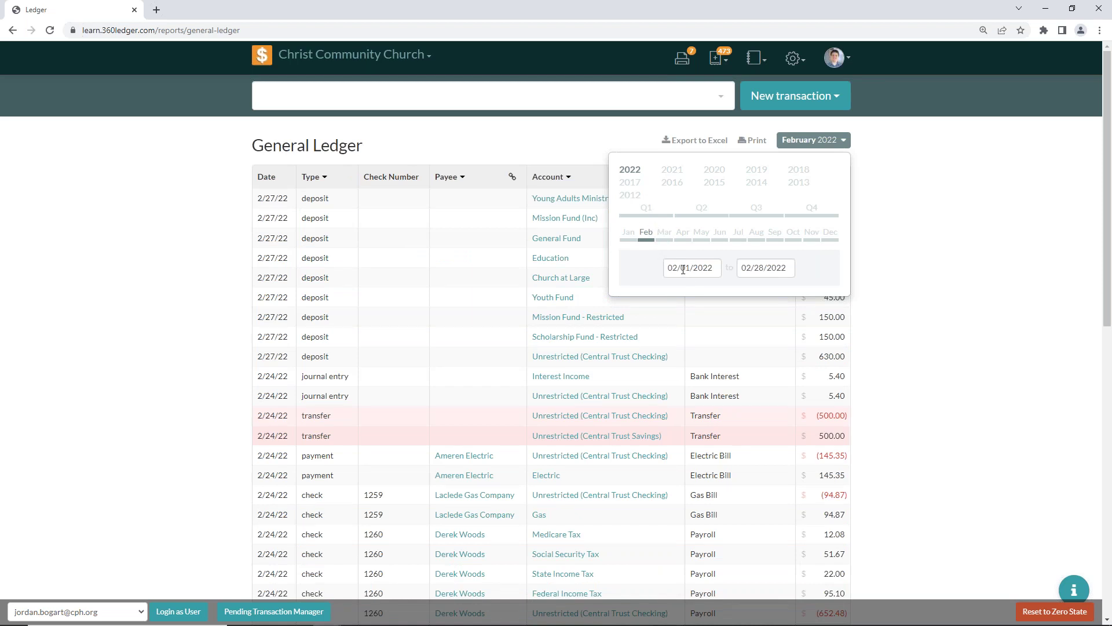
pyautogui.click(710, 267)
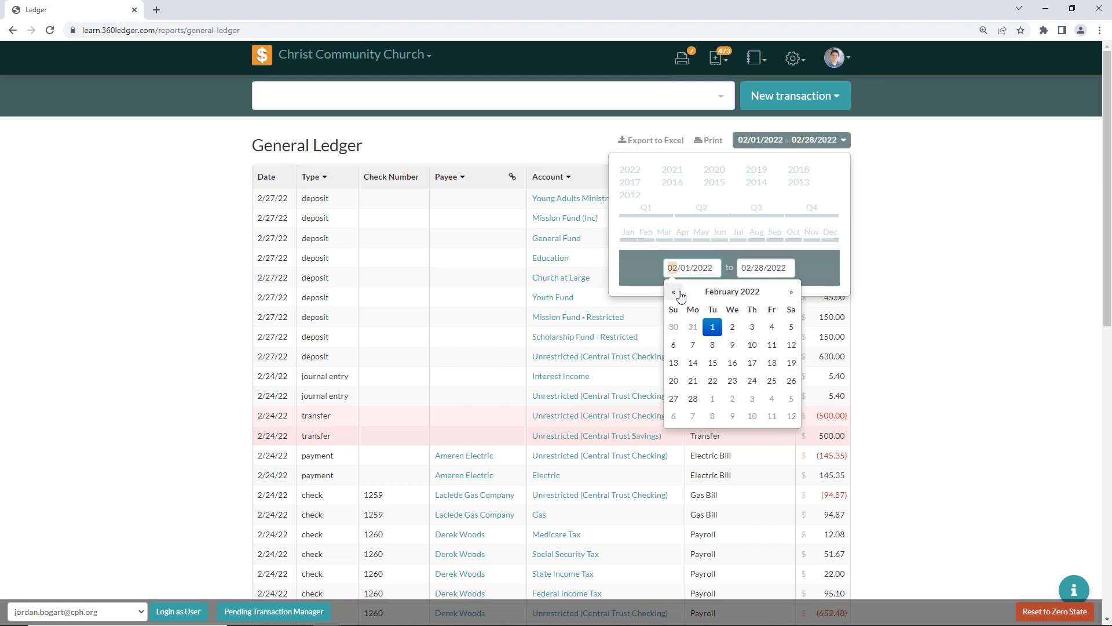
pyautogui.click(637, 174)
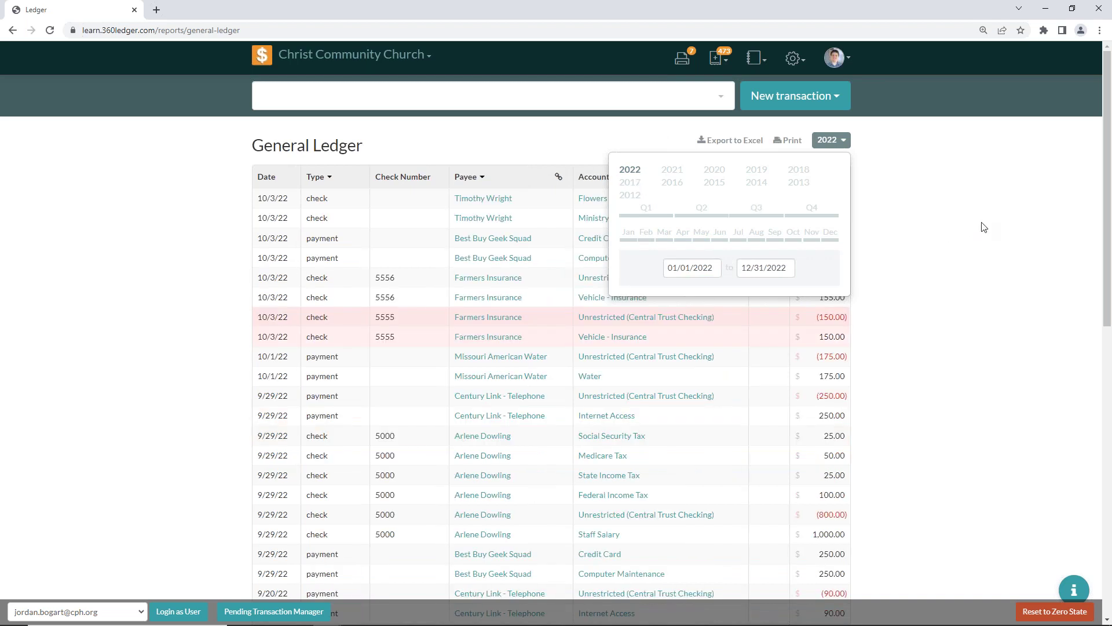
pyautogui.click(844, 145)
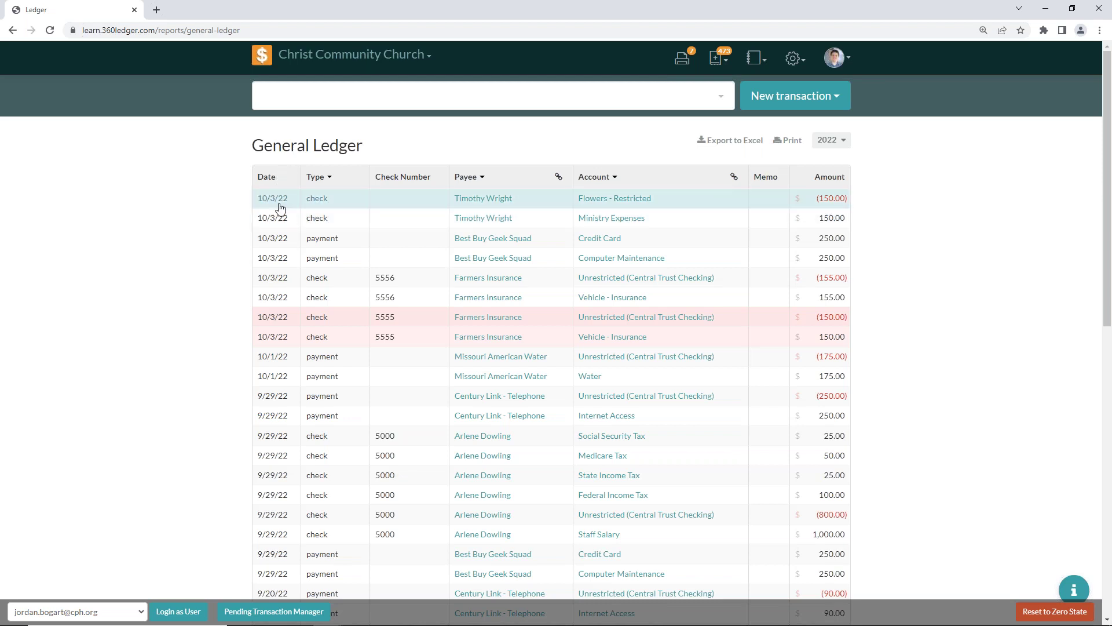
# Filter the general ledger by transaction type so that only check entries are listed
pyautogui.scroll(-15, 287, 443)
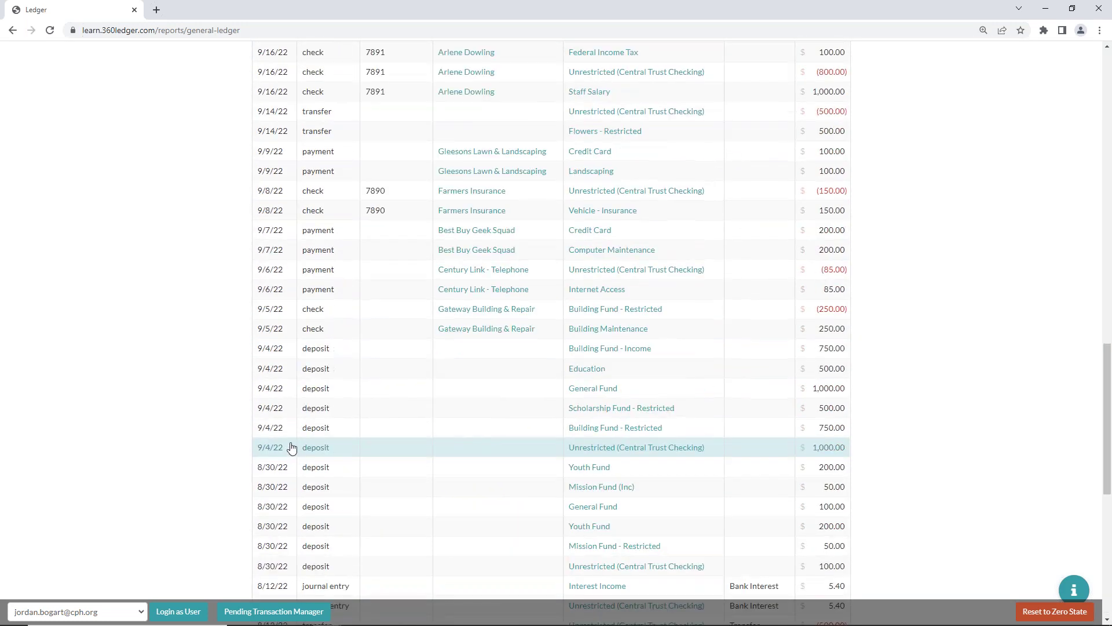
pyautogui.scroll(-7, 289, 449)
pyautogui.scroll(20, 287, 447)
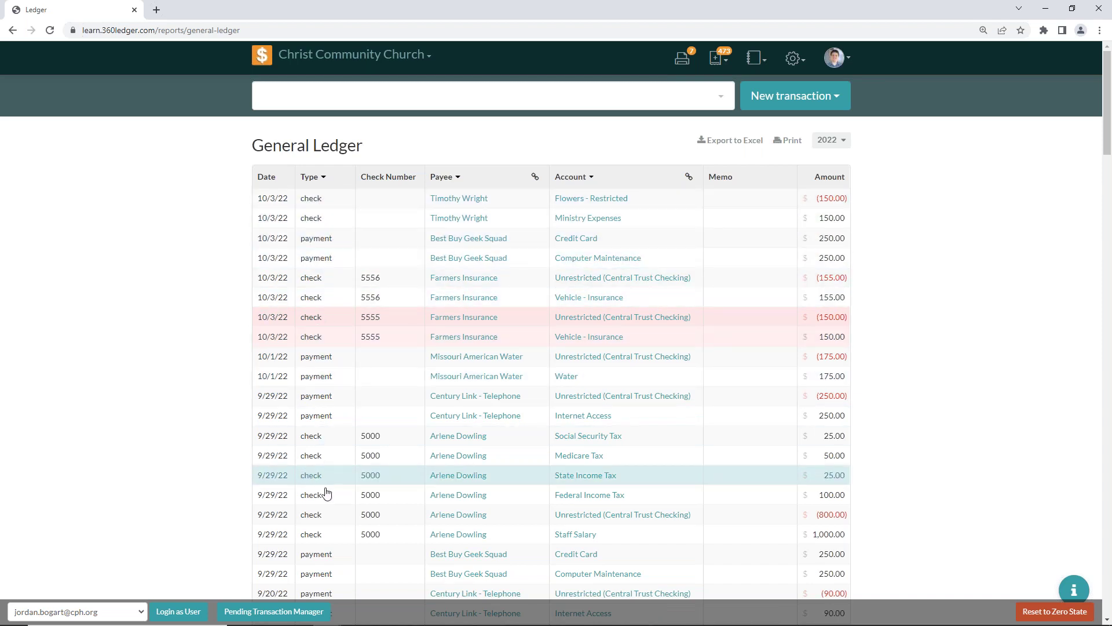
pyautogui.scroll(-8, 326, 493)
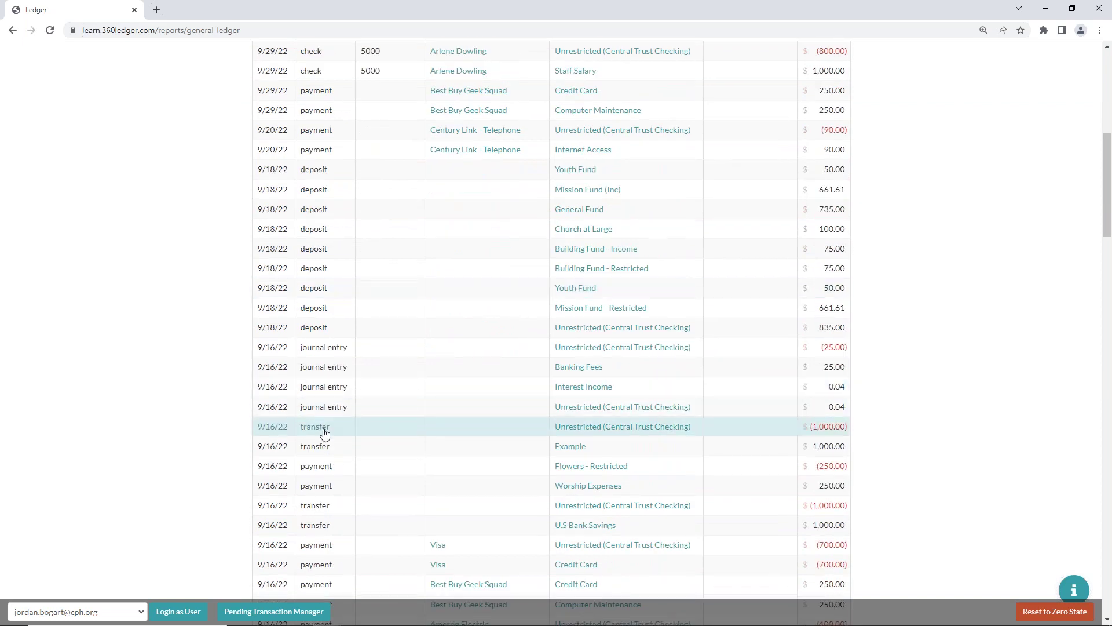
pyautogui.scroll(8, 325, 433)
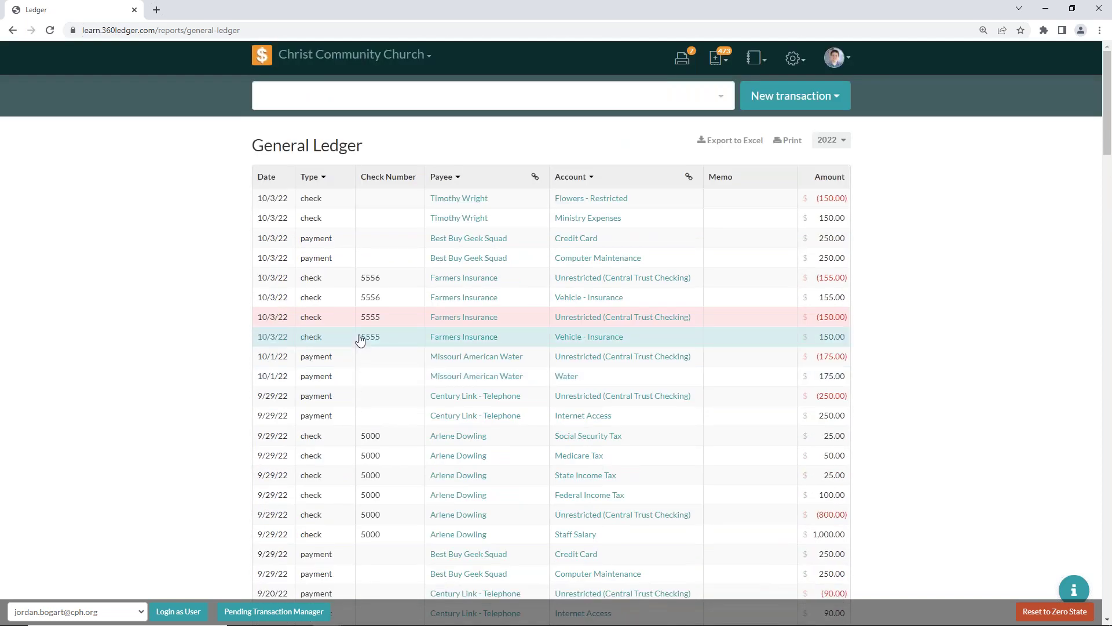
pyautogui.click(318, 181)
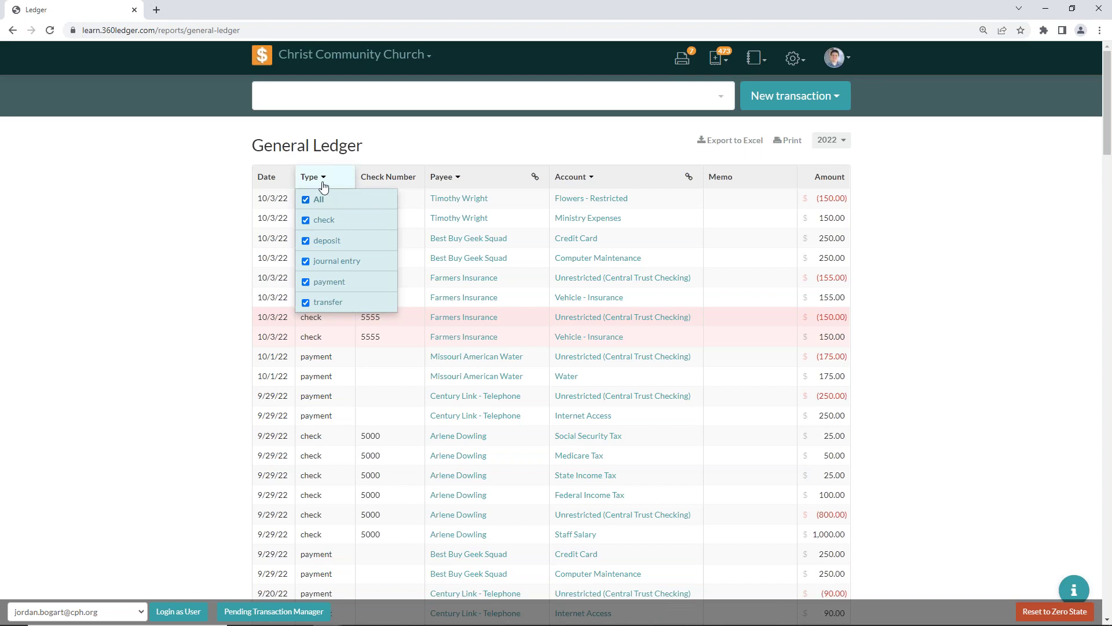
pyautogui.click(326, 182)
pyautogui.click(322, 179)
pyautogui.click(306, 203)
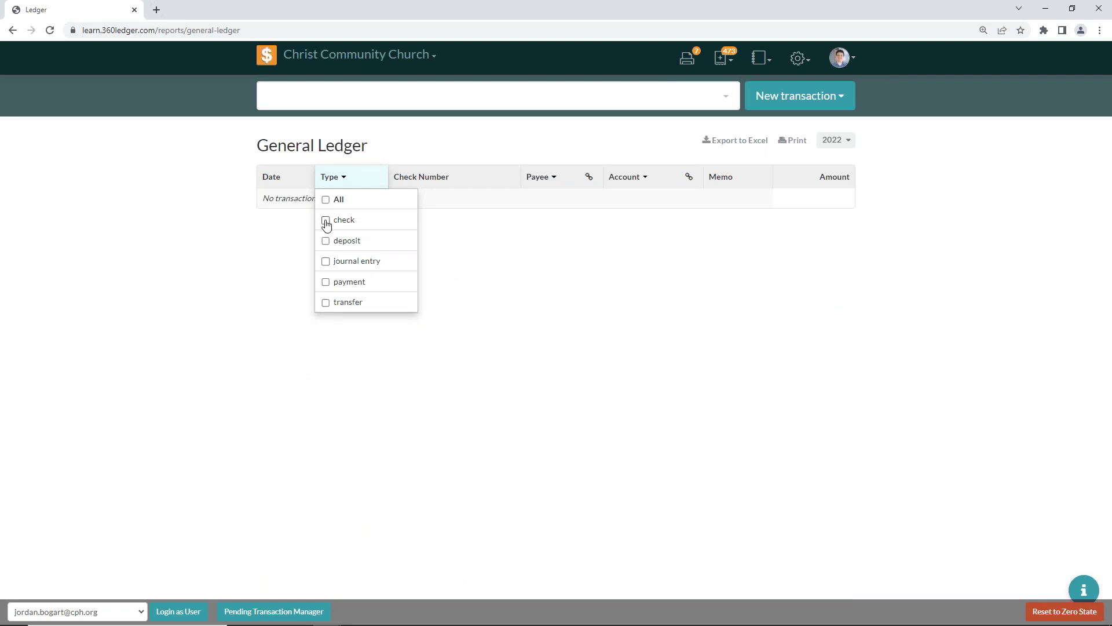
pyautogui.click(326, 221)
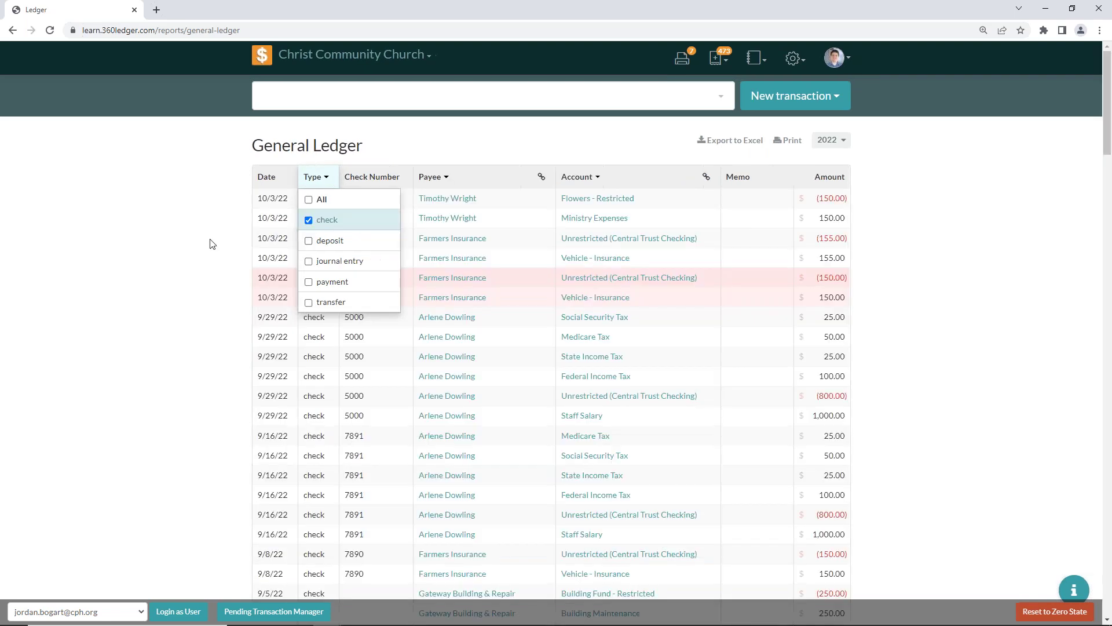
pyautogui.click(184, 240)
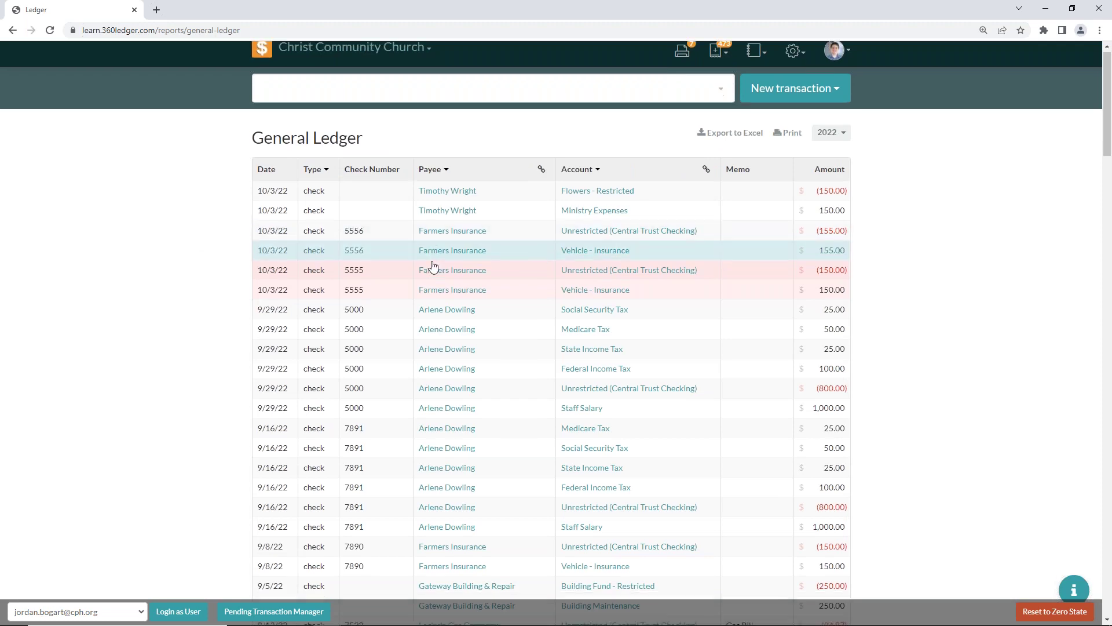
# Look through the check entries and reset the type filter to include all transaction types
pyautogui.scroll(-15, 500, 266)
pyautogui.scroll(-15, 450, 282)
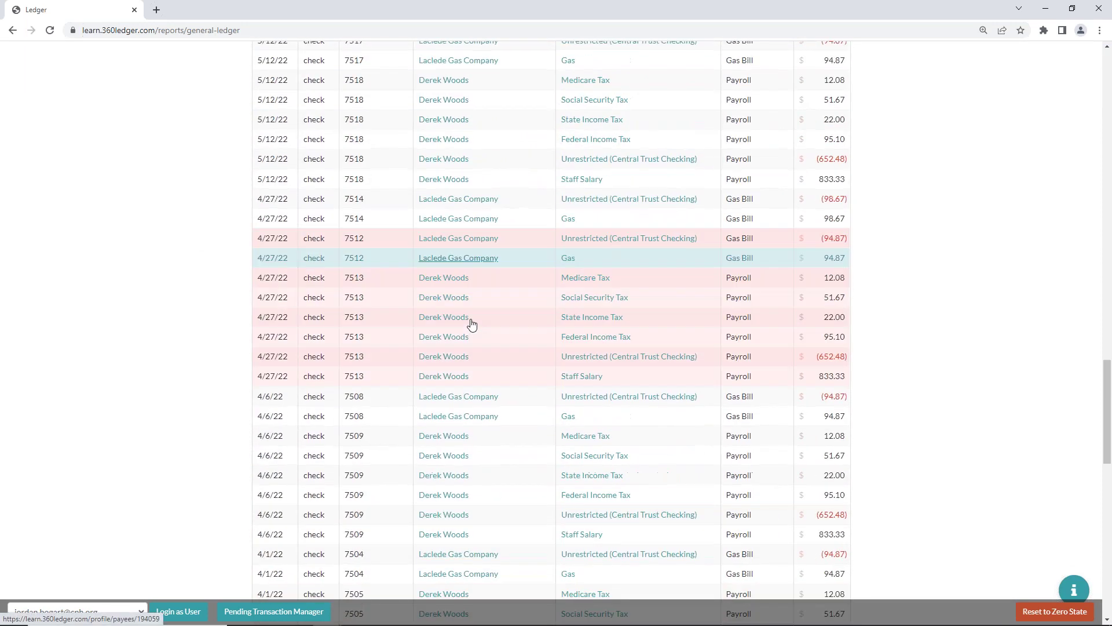
pyautogui.scroll(20, 475, 337)
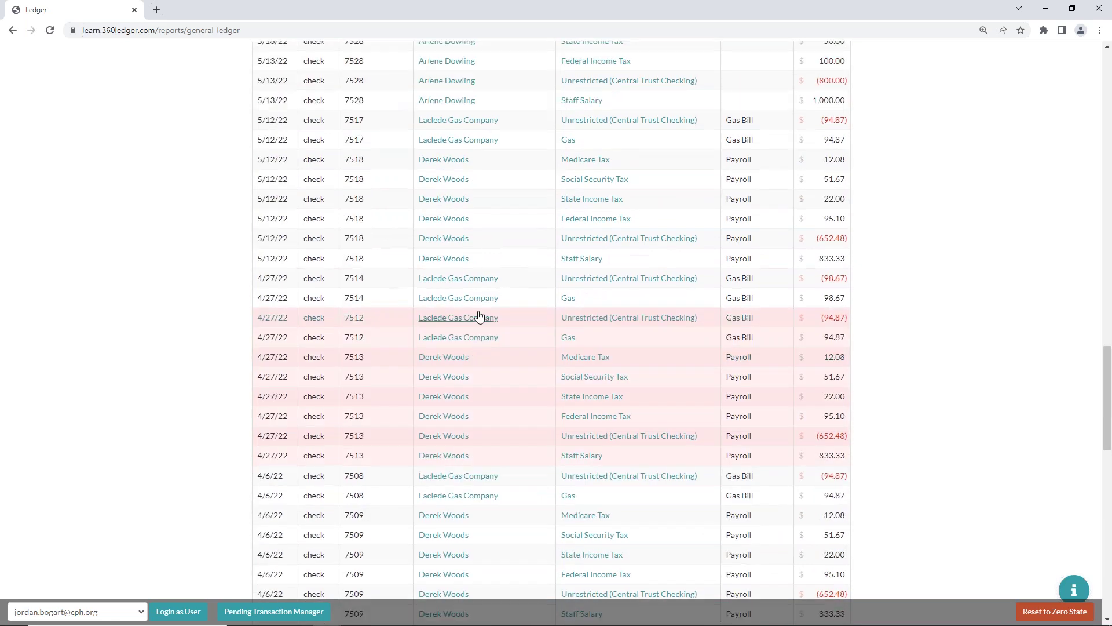
pyautogui.scroll(1, 494, 300)
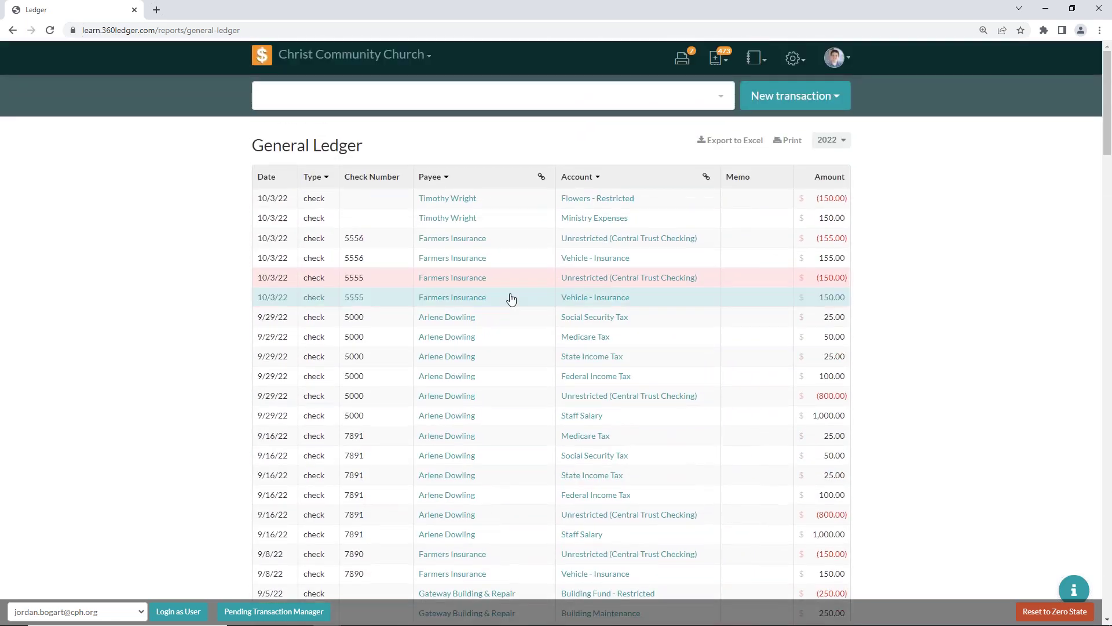
pyautogui.click(313, 177)
pyautogui.click(312, 200)
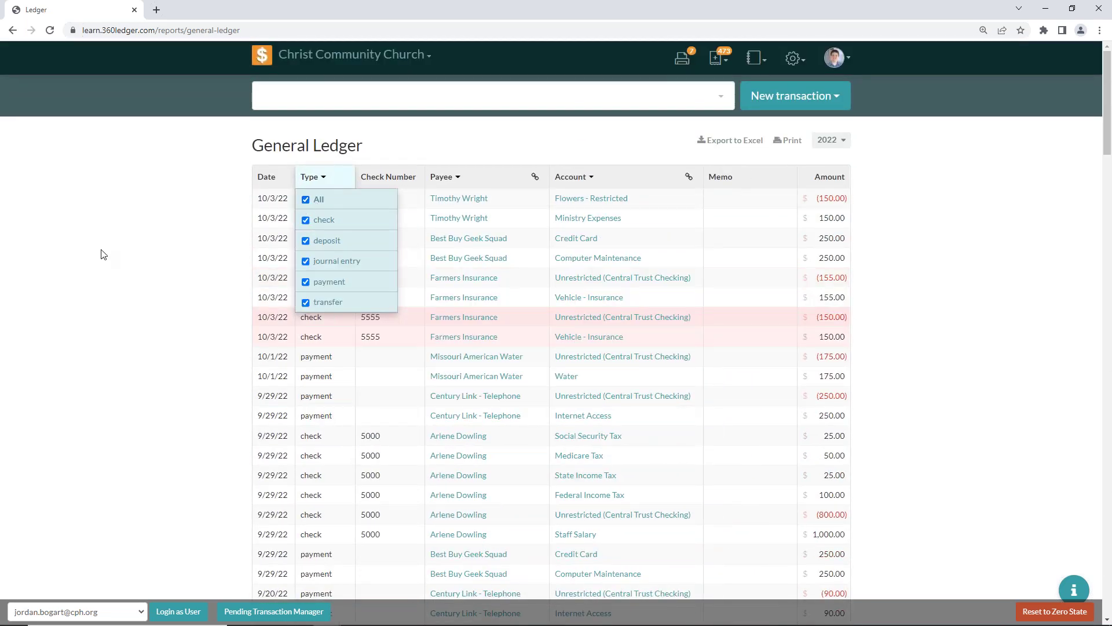
pyautogui.click(102, 253)
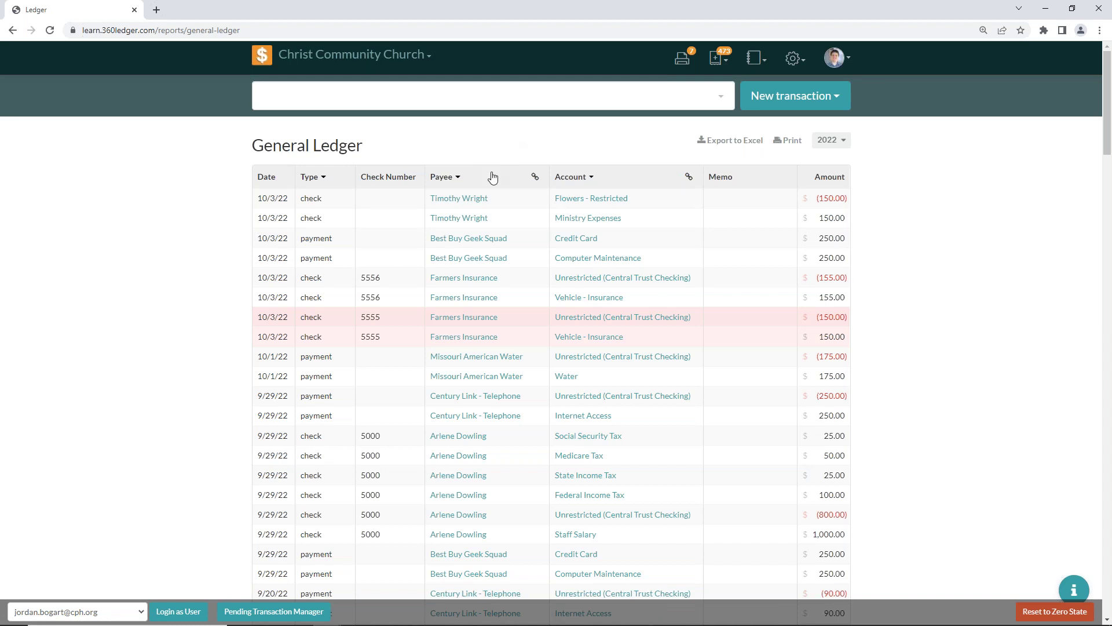
# Filter the general ledger by payee so that only Gateway Building & Repair is listed
pyautogui.click(458, 179)
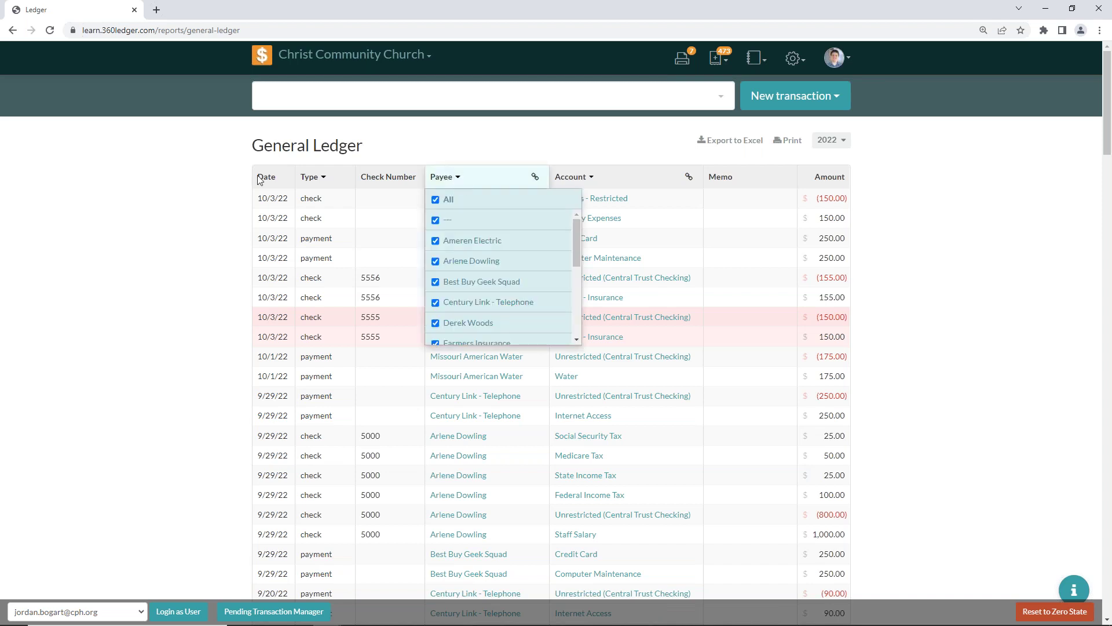
pyautogui.click(435, 199)
pyautogui.scroll(-2, 531, 296)
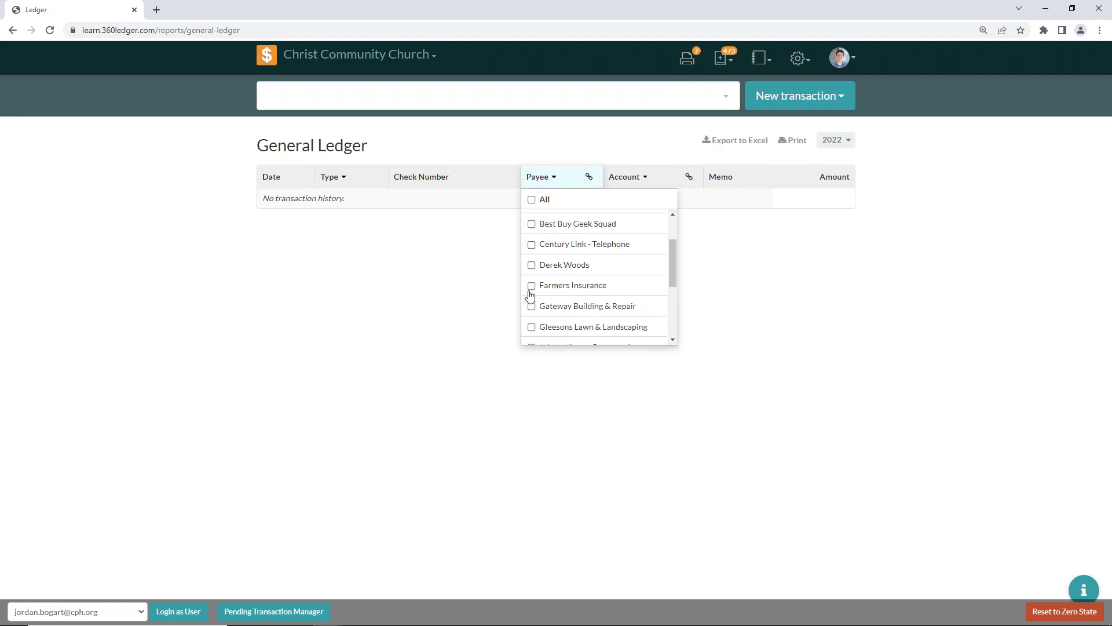
pyautogui.click(531, 250)
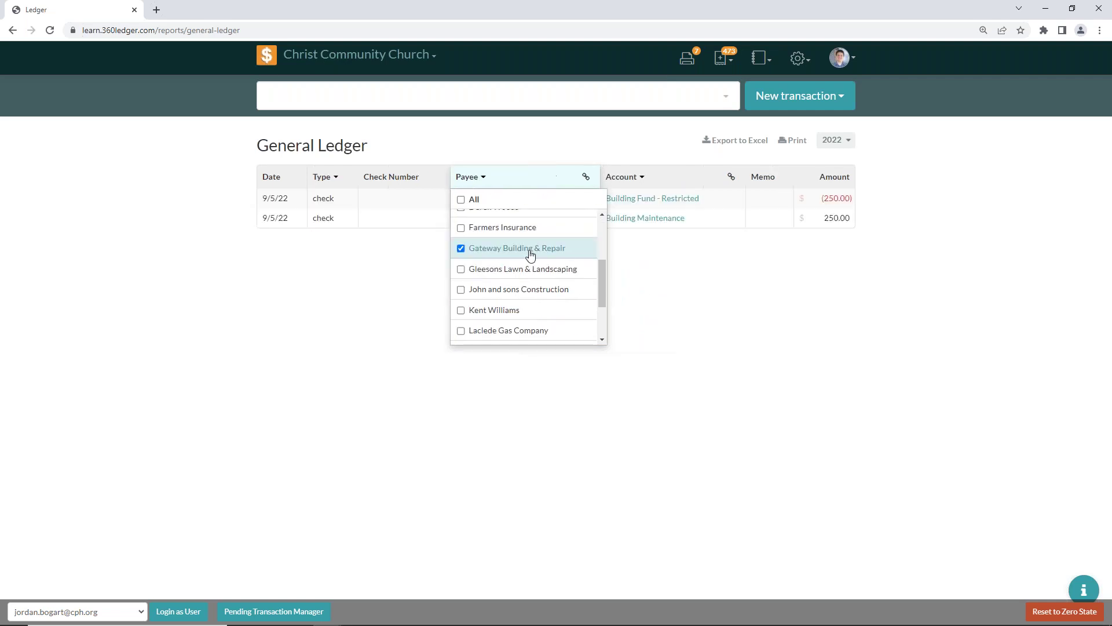
pyautogui.click(496, 179)
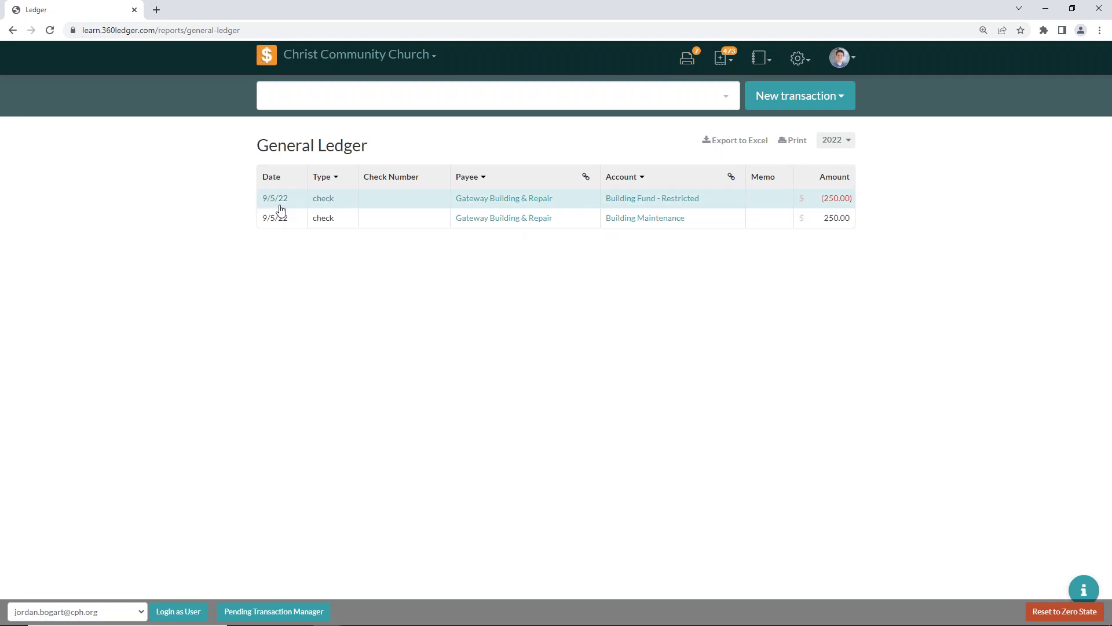
# Reset the payee filter to include all payees
pyautogui.click(487, 180)
pyautogui.scroll(3, 476, 259)
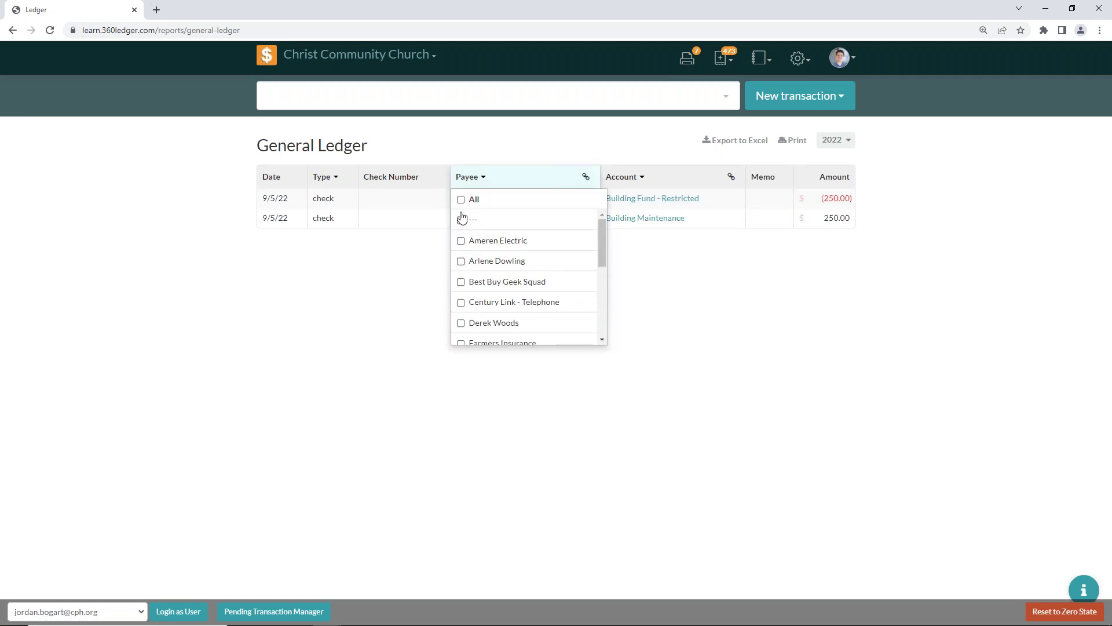
pyautogui.click(461, 200)
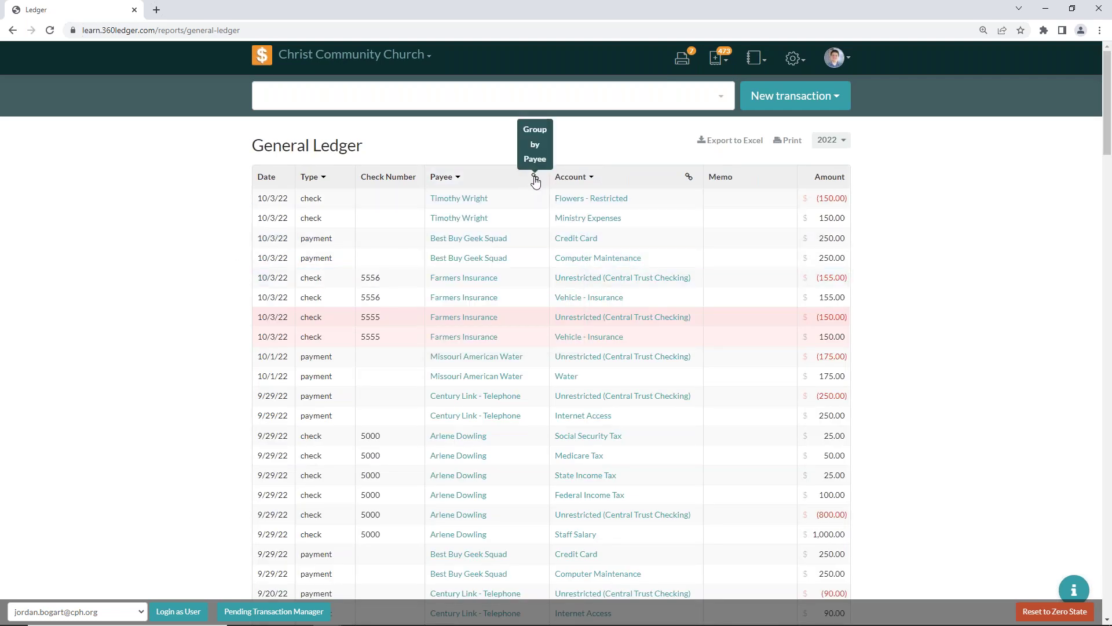
# Group the general ledger by payee and look through the groups from the entries without a payee past Ameren Electric
pyautogui.click(535, 177)
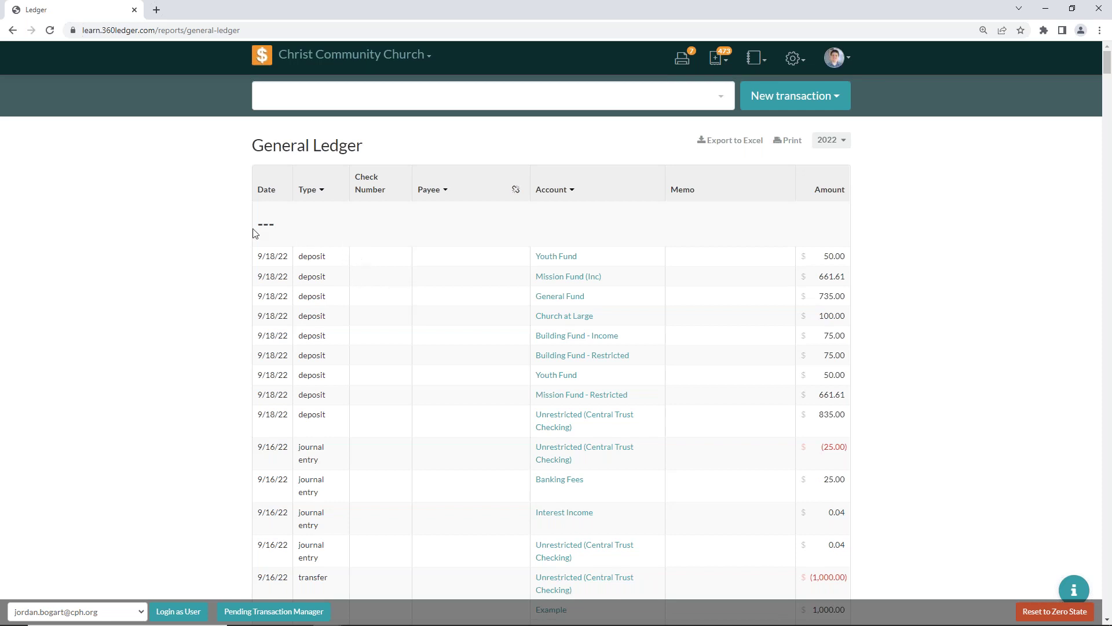
pyautogui.moveTo(258, 225); pyautogui.dragTo(316, 235)
pyautogui.click(316, 235)
pyautogui.scroll(-15, 320, 254)
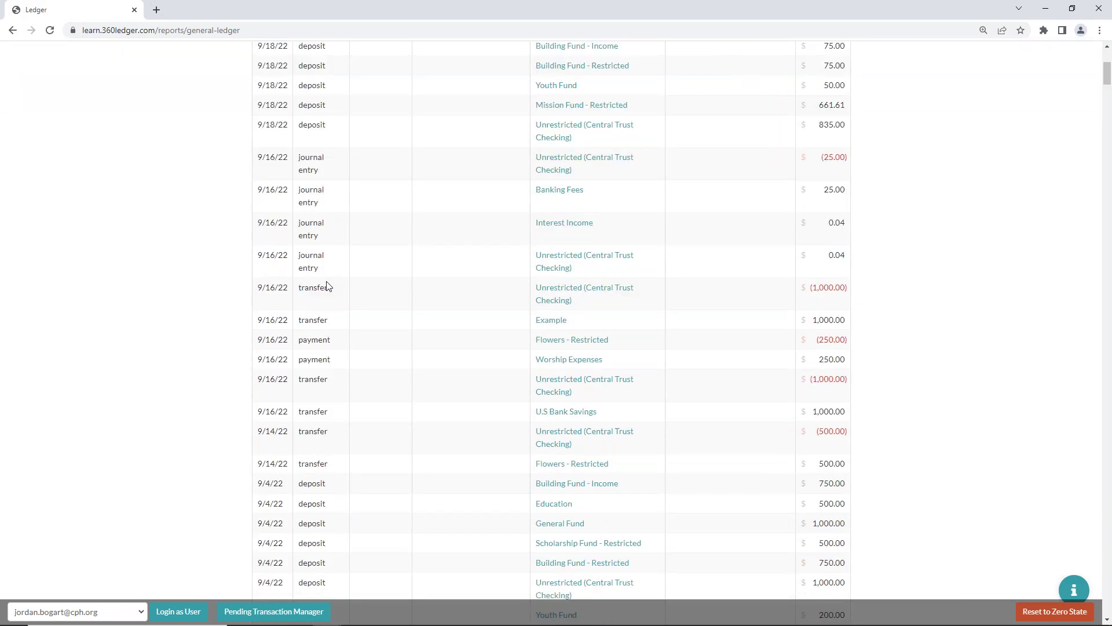
pyautogui.scroll(-20, 336, 290)
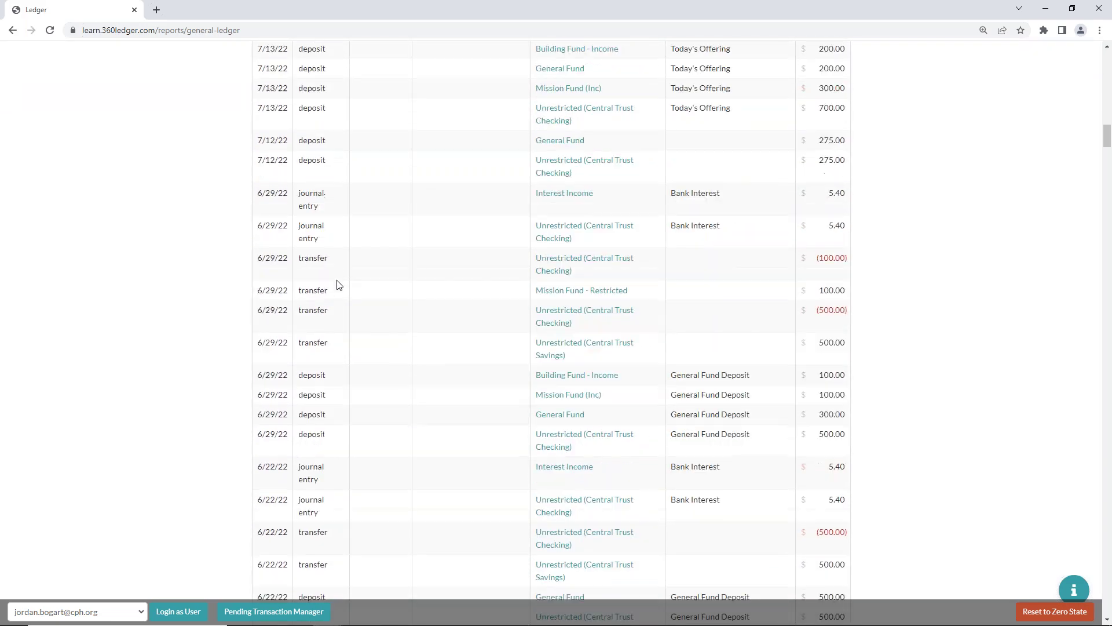
pyautogui.scroll(-20, 350, 286)
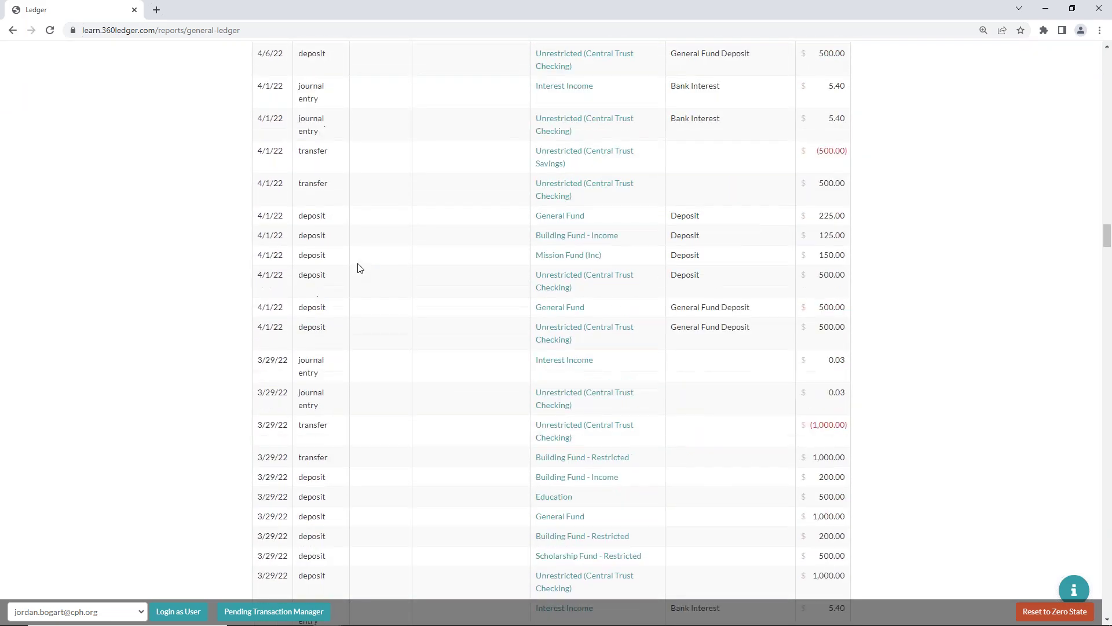
pyautogui.scroll(-15, 377, 261)
pyautogui.scroll(5, 381, 257)
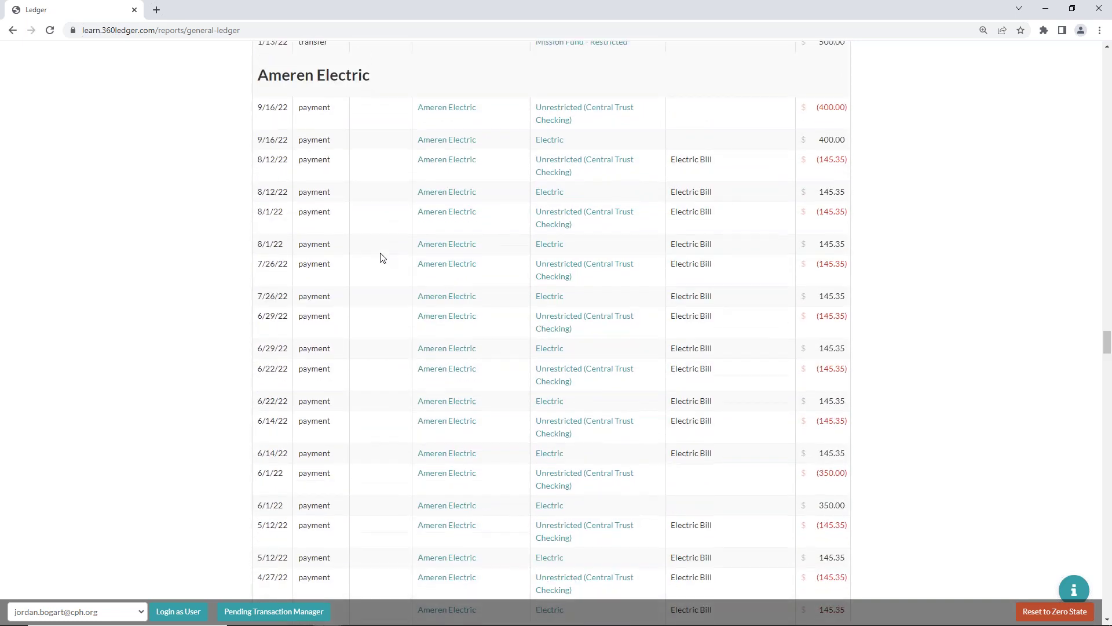
pyautogui.scroll(-20, 348, 265)
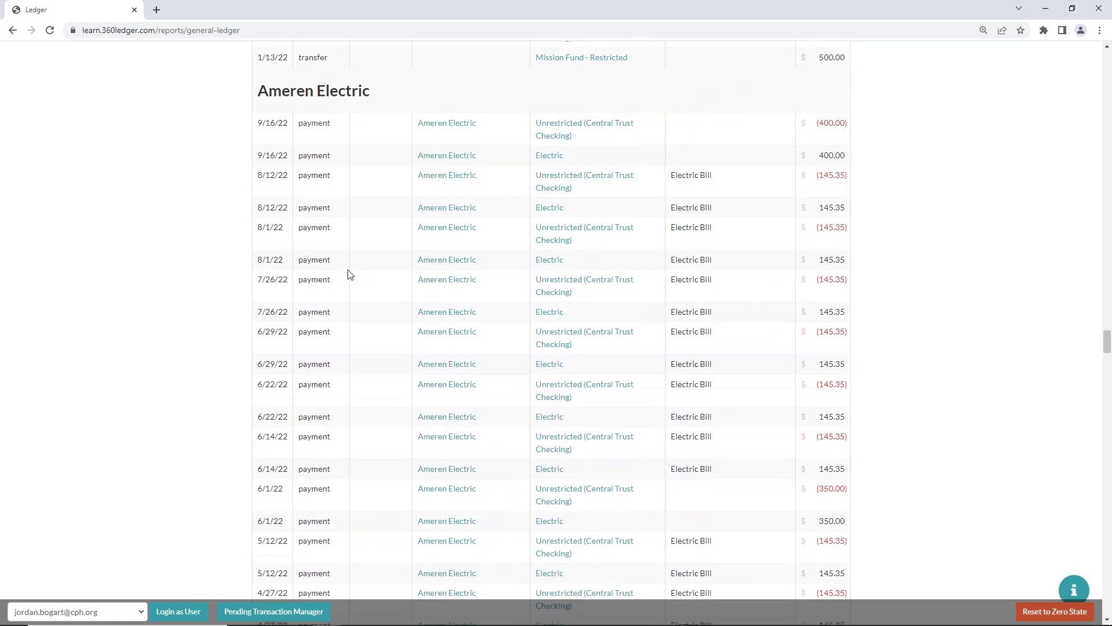
pyautogui.scroll(-3, 375, 279)
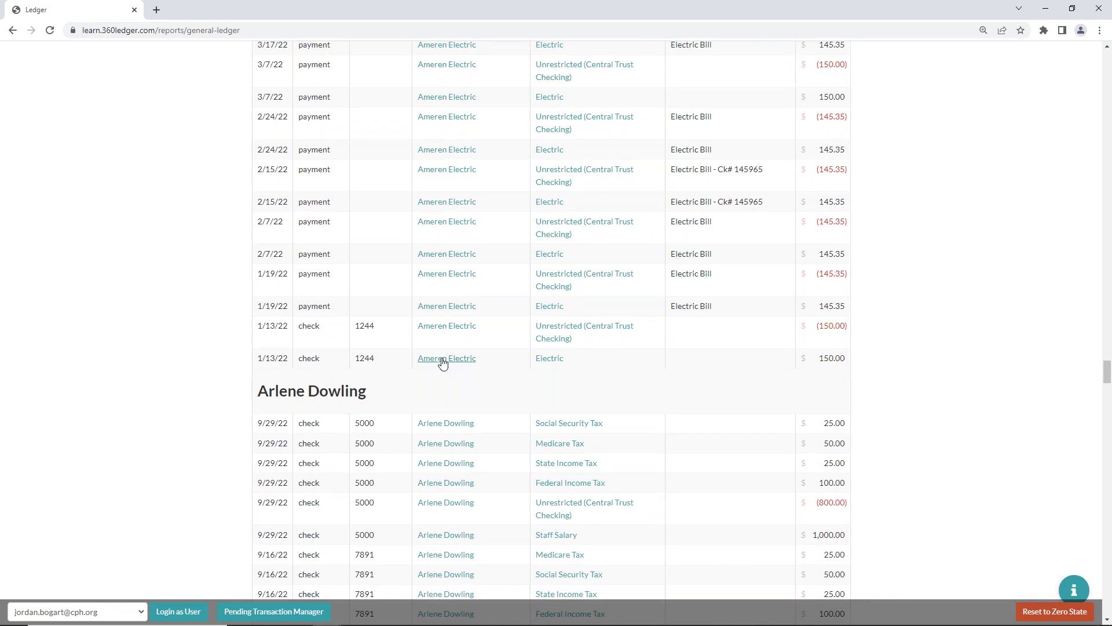
# Remove the payee grouping from the general ledger
pyautogui.scroll(15, 440, 371)
pyautogui.scroll(15, 418, 303)
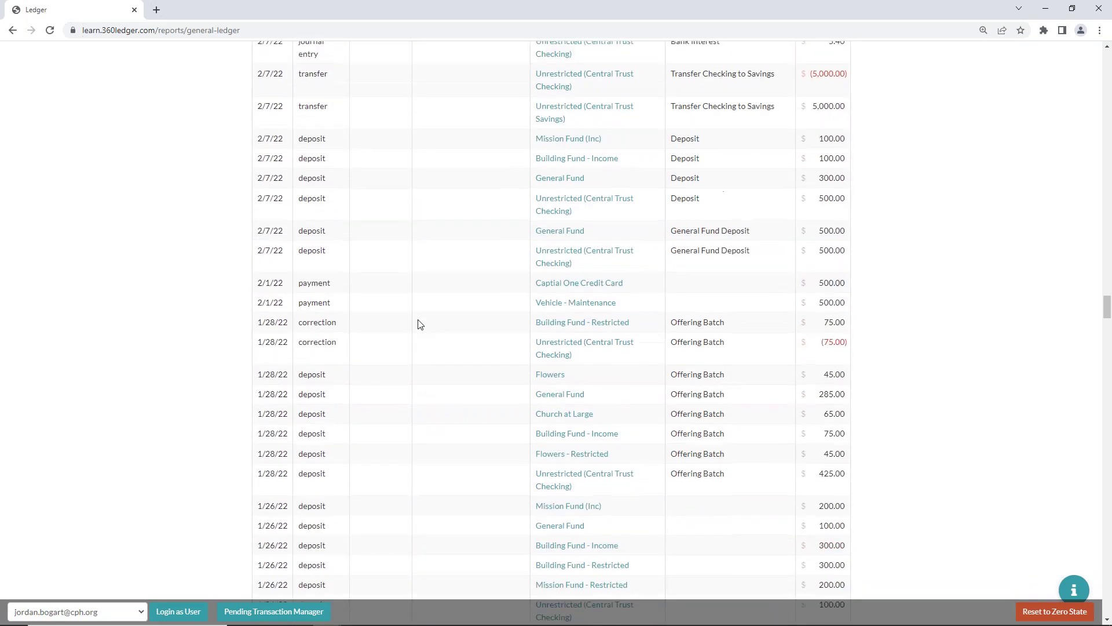
pyautogui.scroll(15, 417, 303)
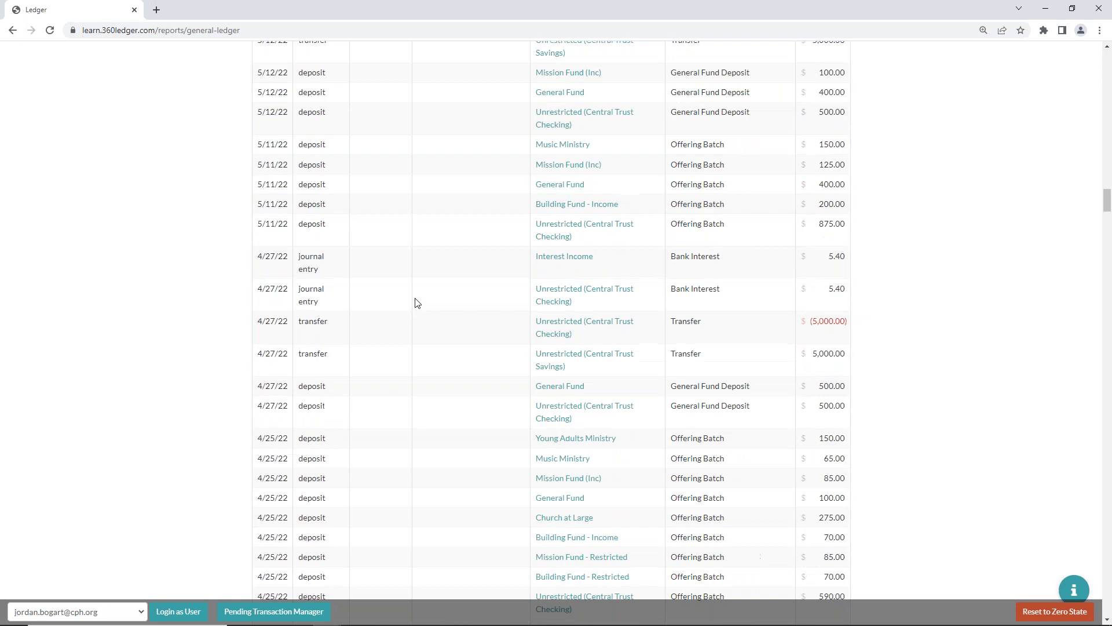
pyautogui.scroll(20, 418, 303)
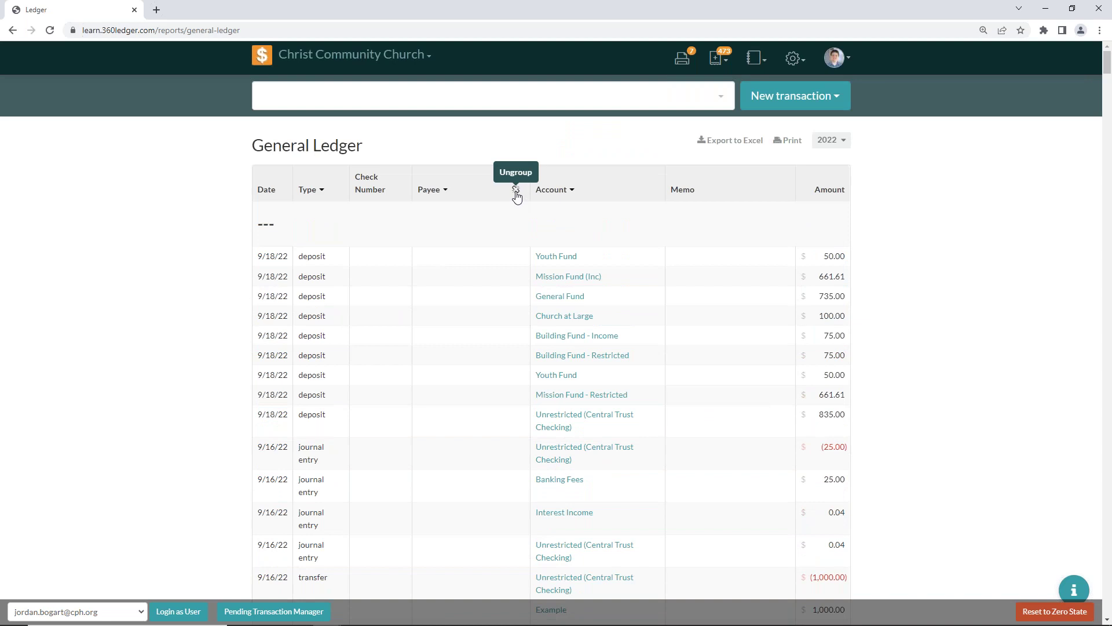
pyautogui.click(516, 195)
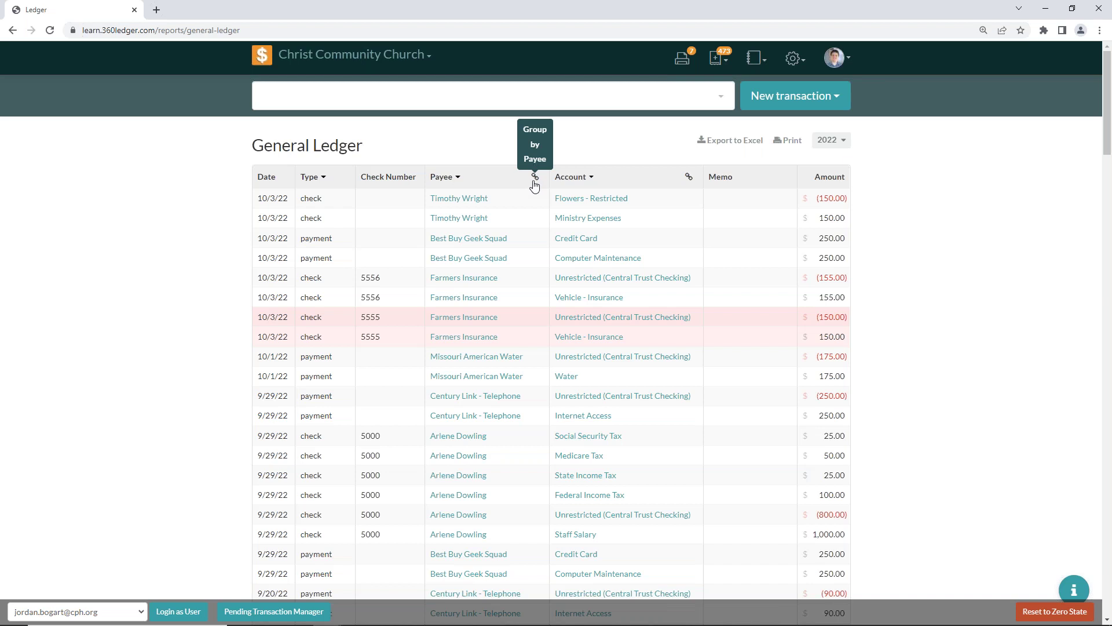
# Filter the general ledger by account so that only Building Repairs is listed
pyautogui.click(574, 180)
pyautogui.click(572, 179)
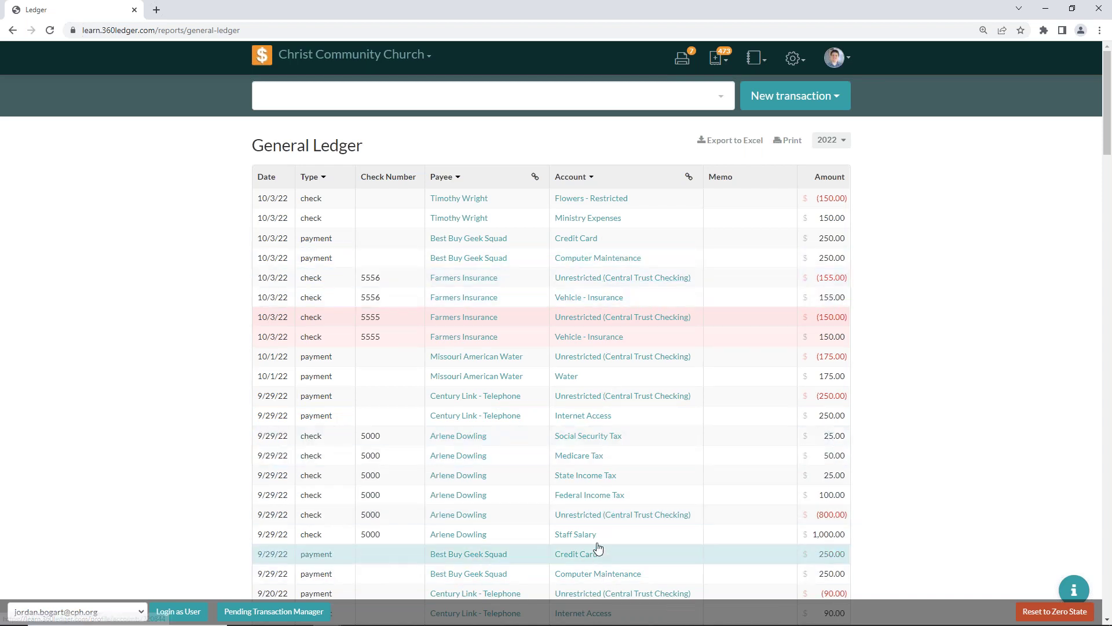
pyautogui.click(587, 181)
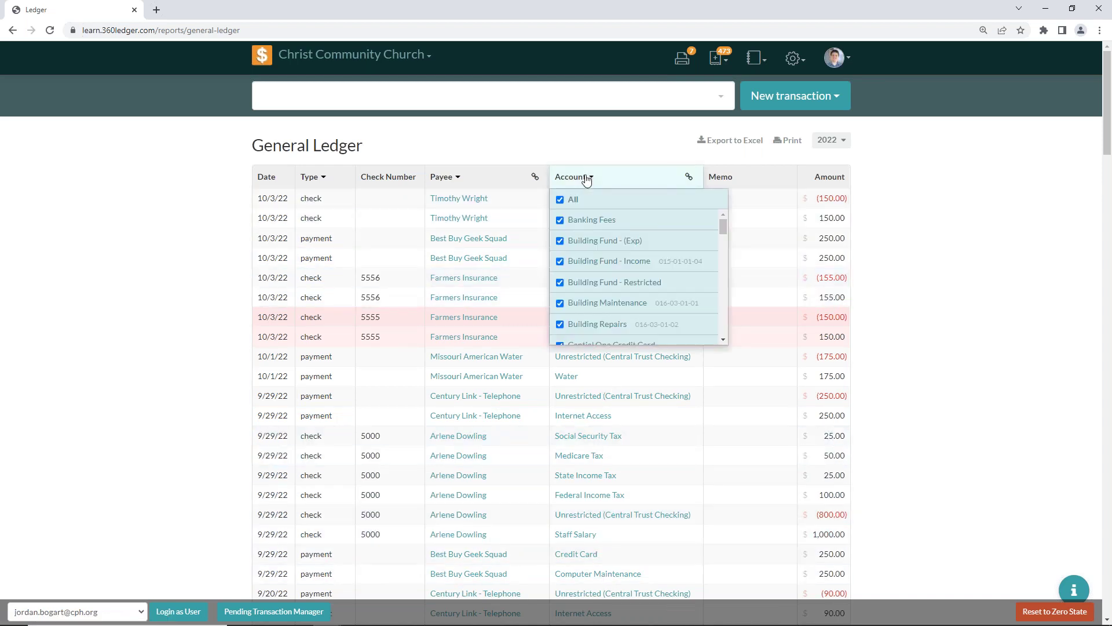
pyautogui.click(566, 201)
pyautogui.click(615, 325)
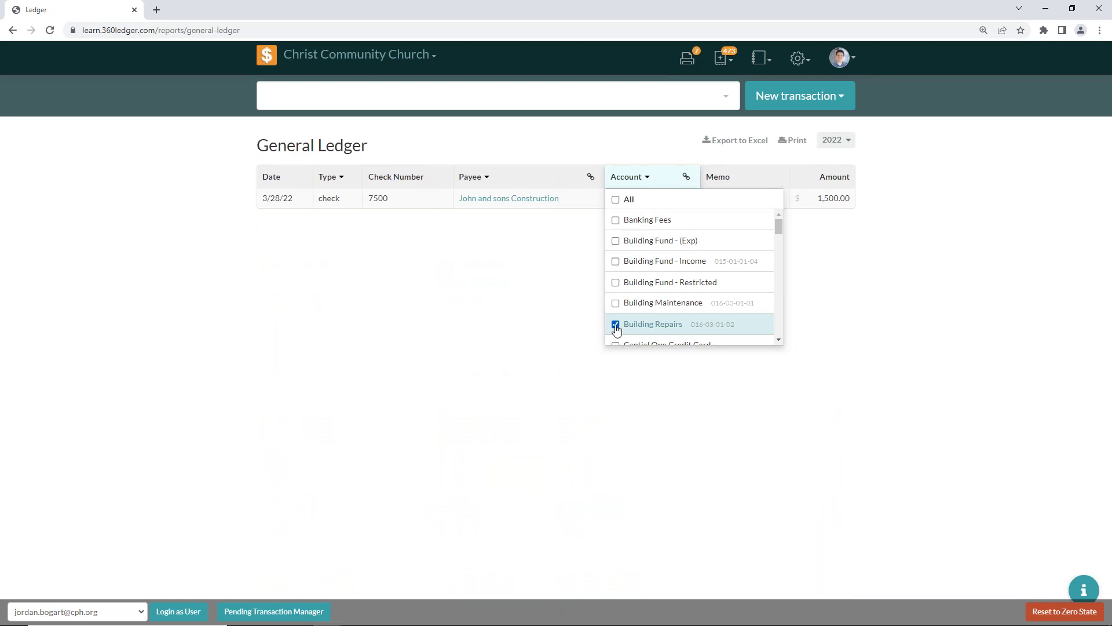
pyautogui.click(276, 286)
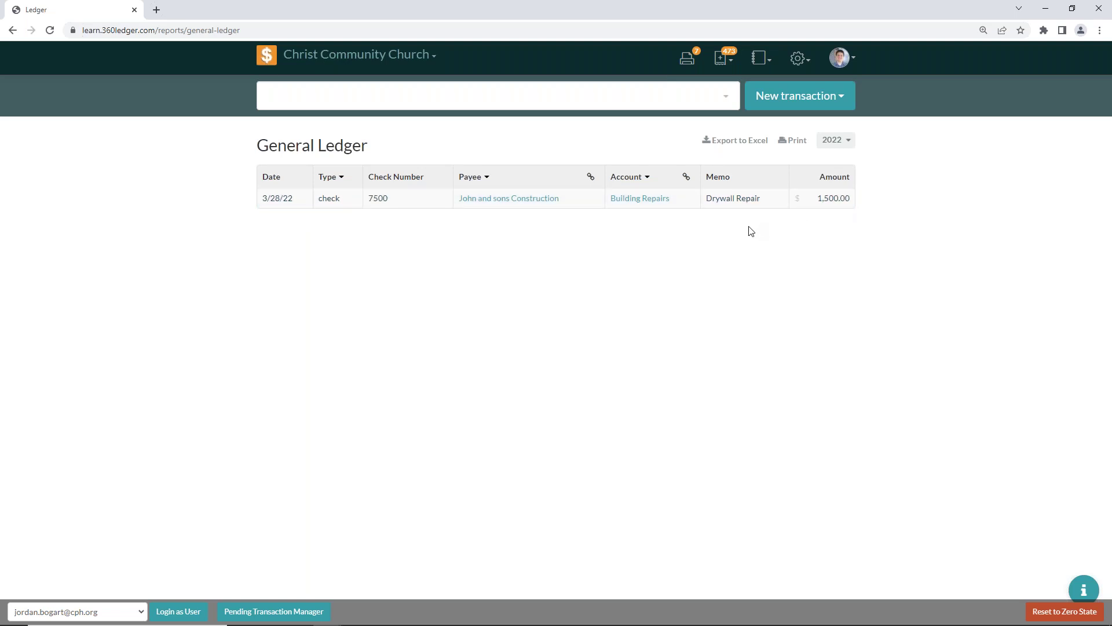
# Reset the account filter to include all accounts
pyautogui.click(644, 177)
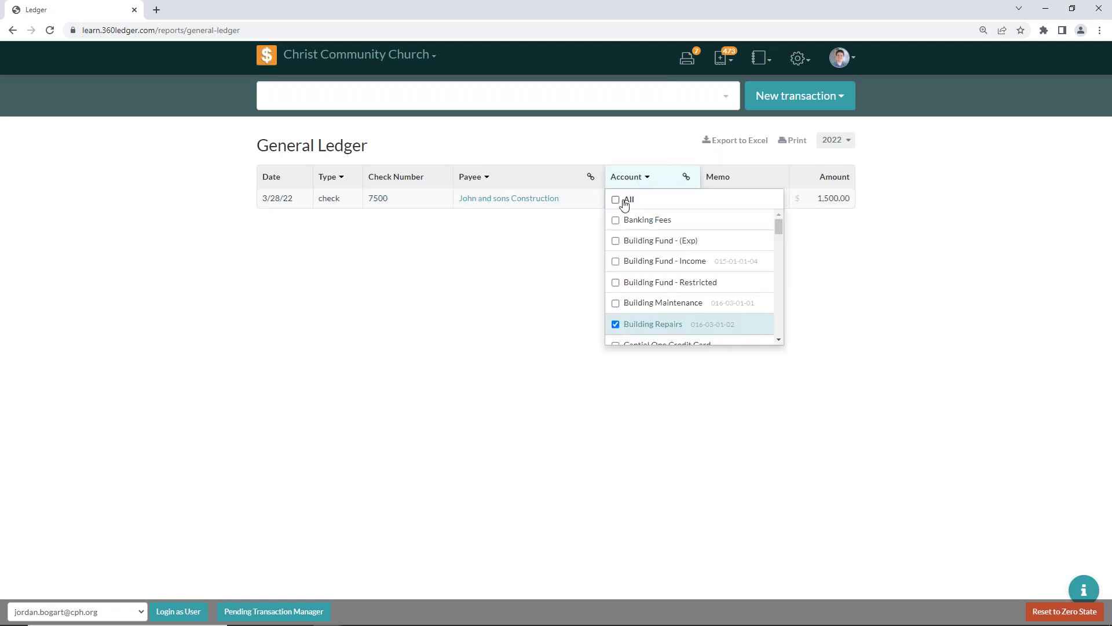
pyautogui.click(617, 201)
pyautogui.click(173, 250)
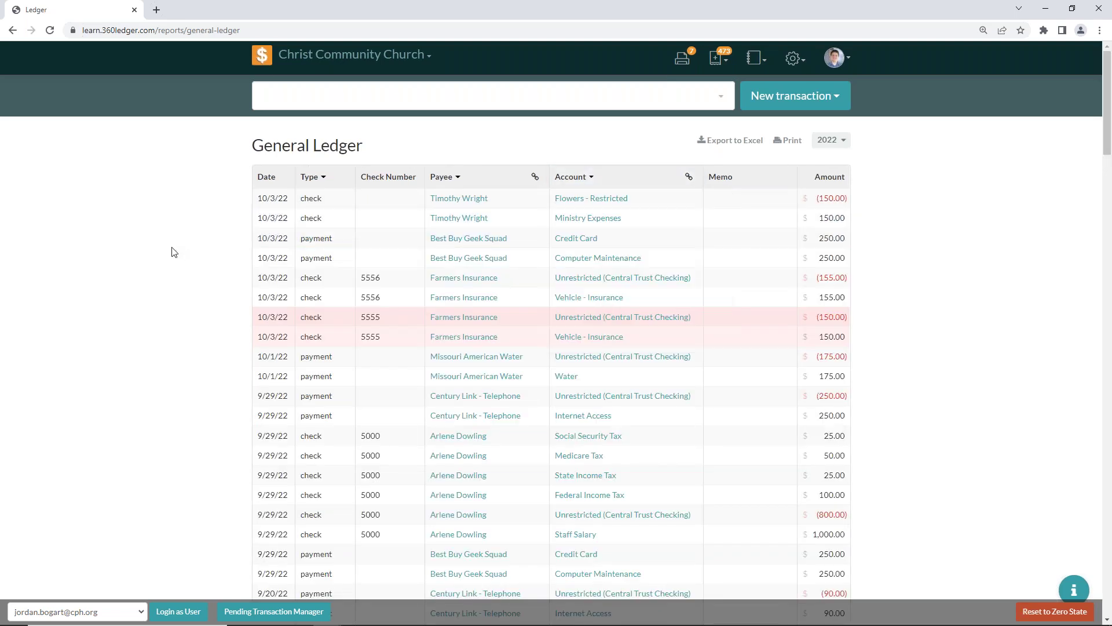
# Group the general ledger by account and look through the account groups down to Building Fund - Income
pyautogui.click(688, 177)
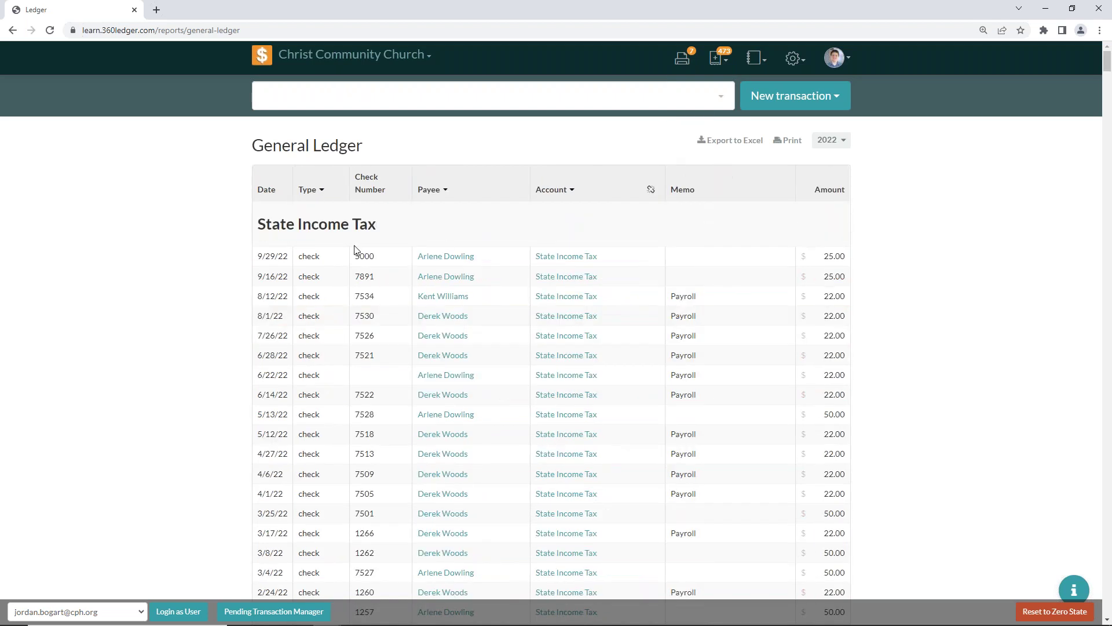
pyautogui.scroll(-10, 357, 255)
pyautogui.scroll(-20, 358, 273)
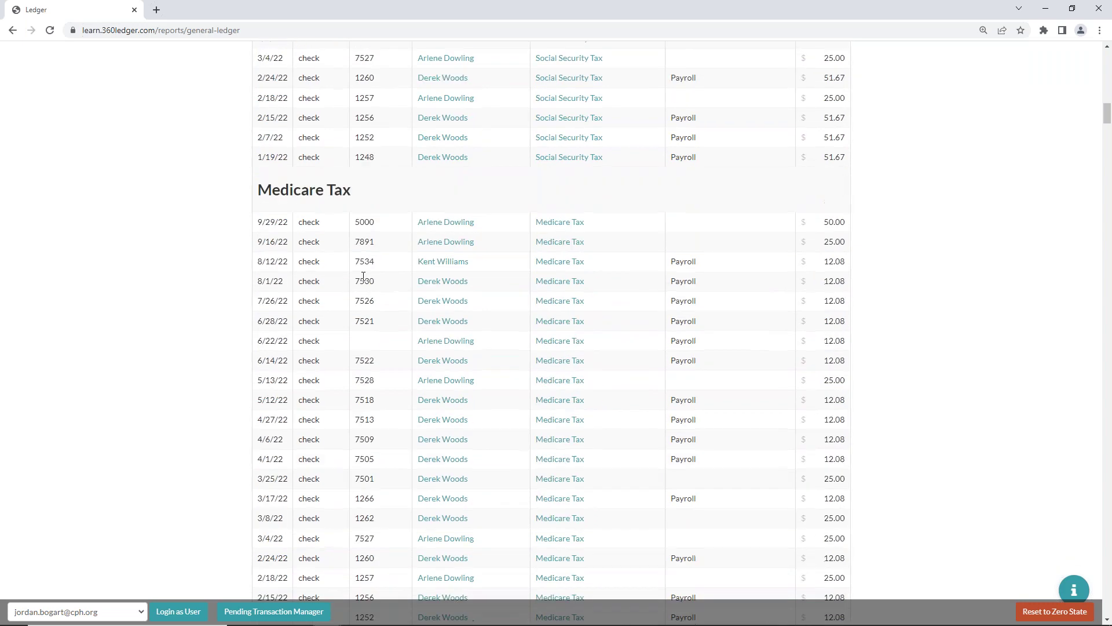
pyautogui.scroll(-20, 406, 287)
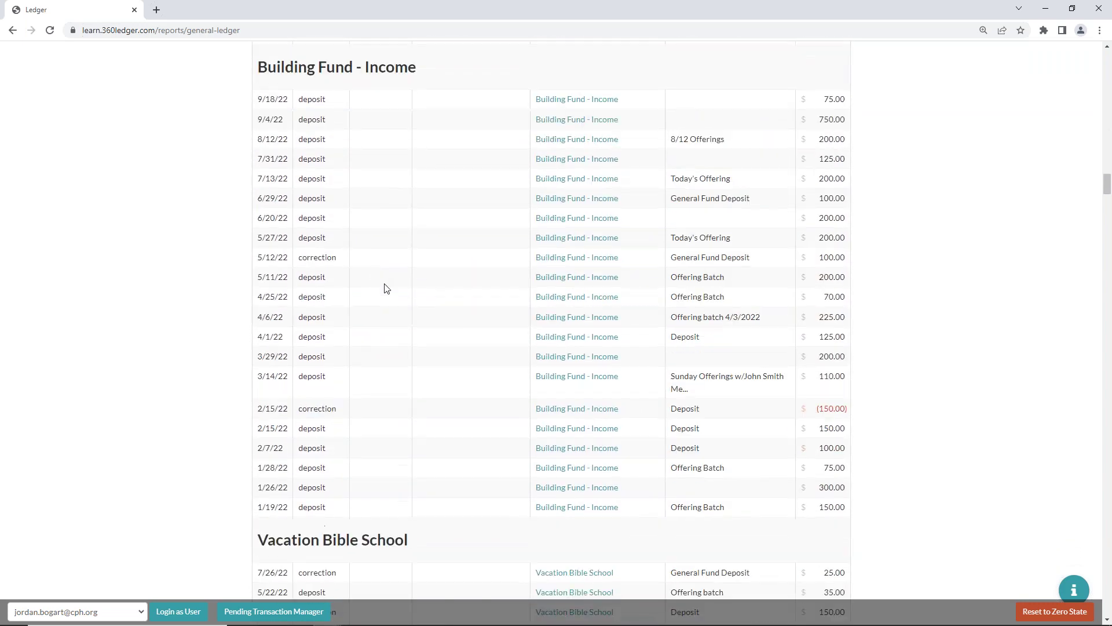
# Ungroup the general ledger from its account grouping
pyautogui.scroll(20, 440, 287)
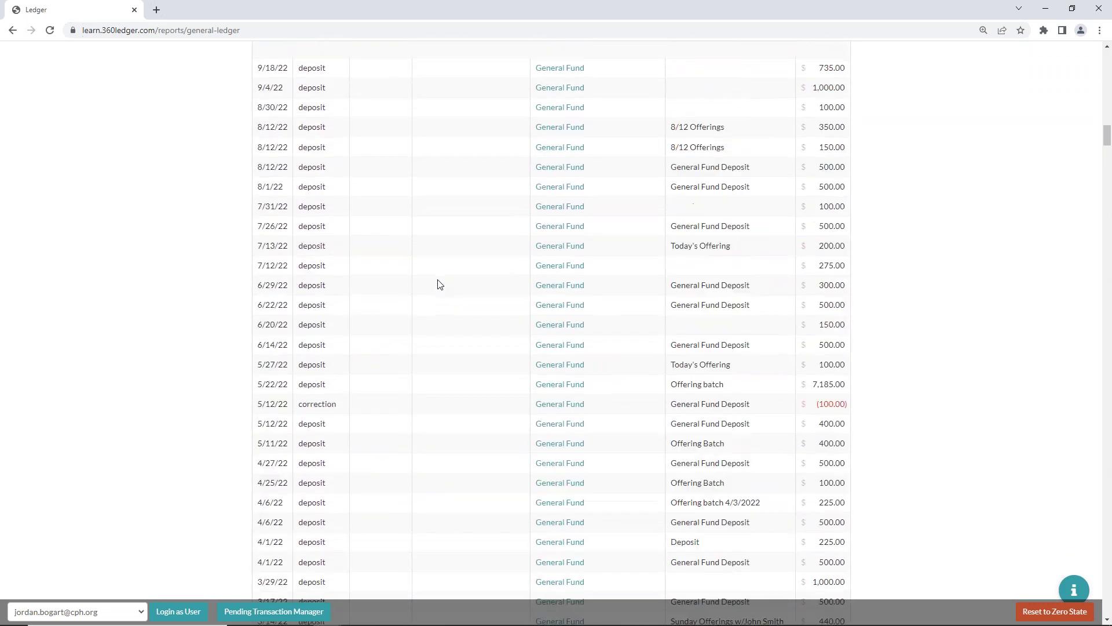
pyautogui.scroll(14, 440, 285)
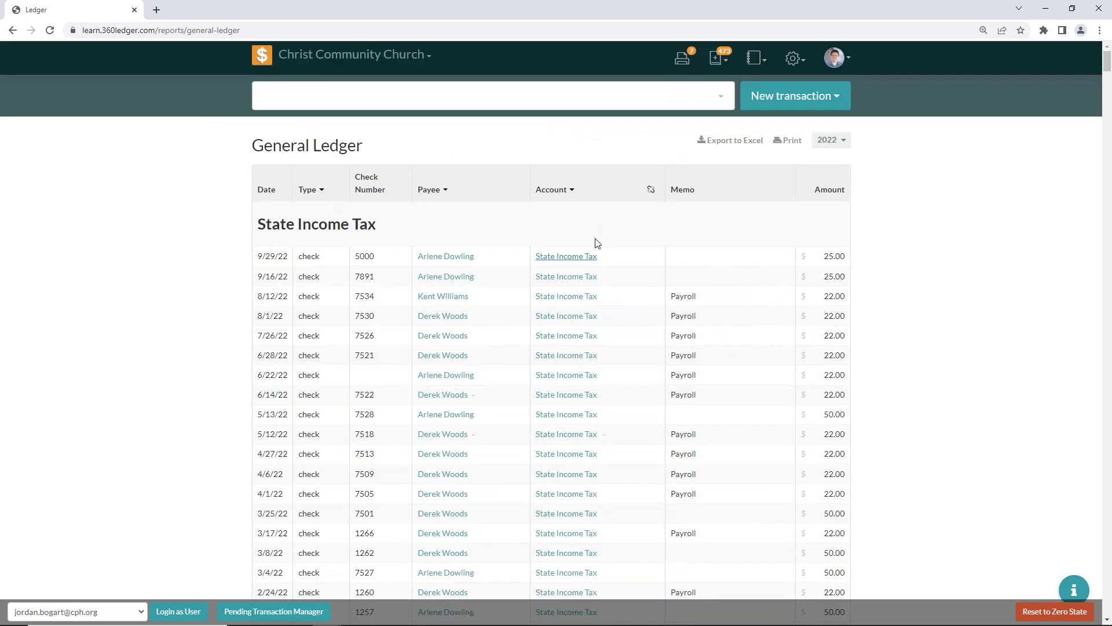
pyautogui.click(652, 191)
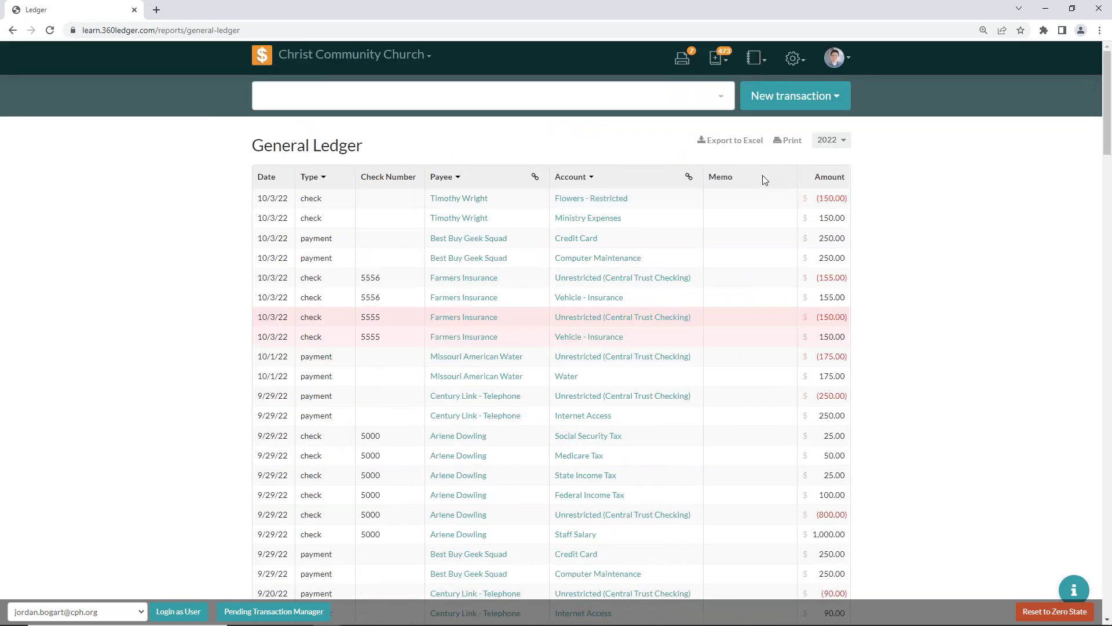
# Look through the memos and amounts of the ungrouped ledger entries
pyautogui.scroll(-7, 745, 255)
pyautogui.scroll(-20, 746, 266)
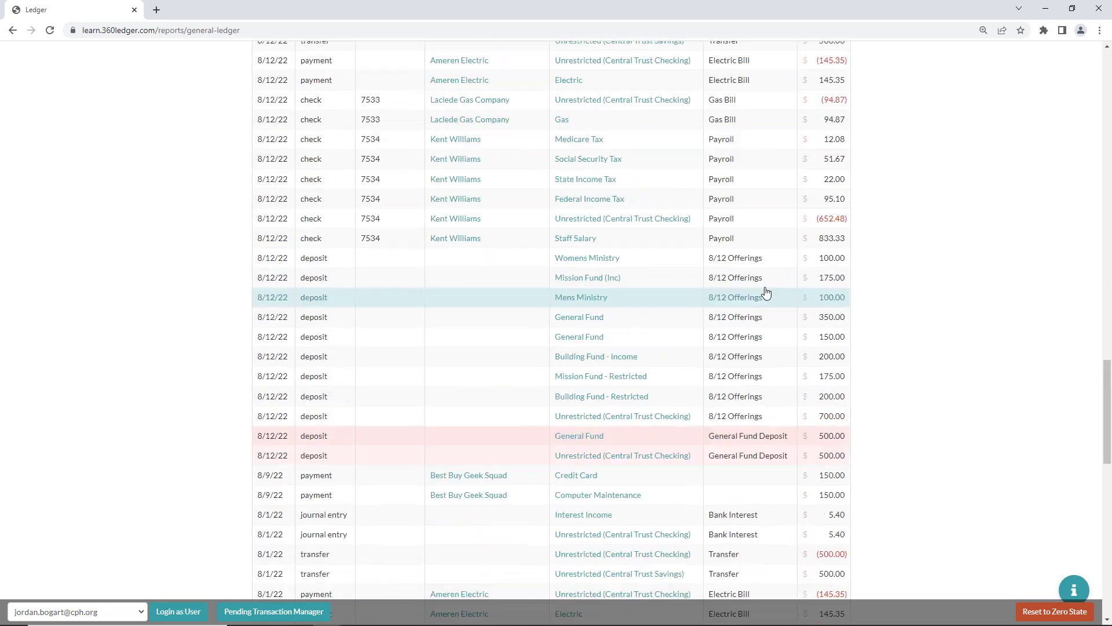
pyautogui.scroll(8, 766, 292)
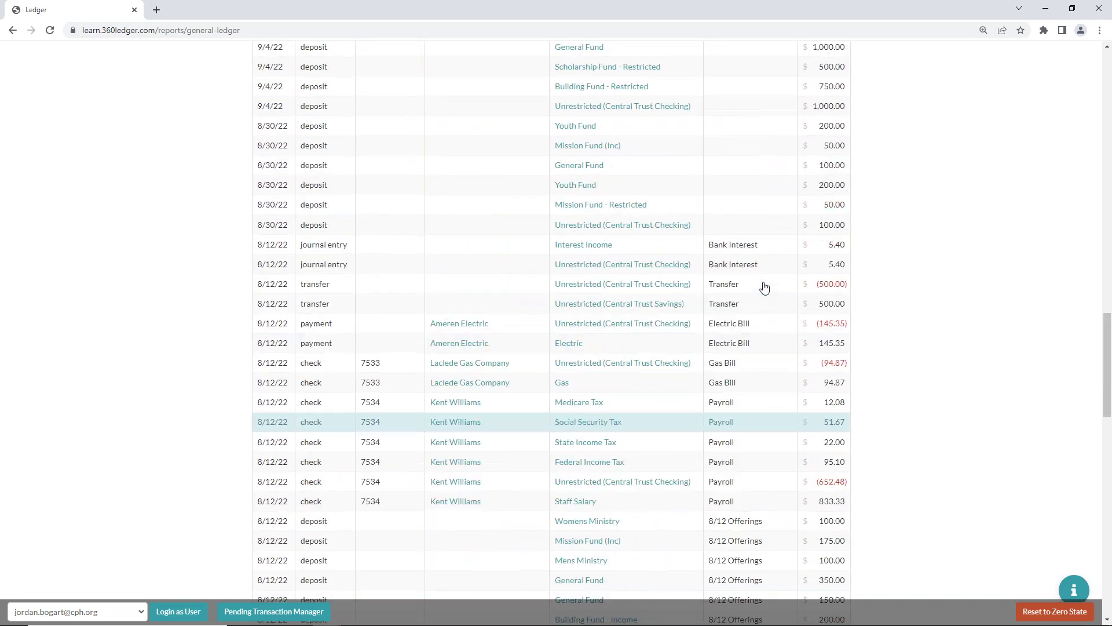
pyautogui.scroll(18, 749, 316)
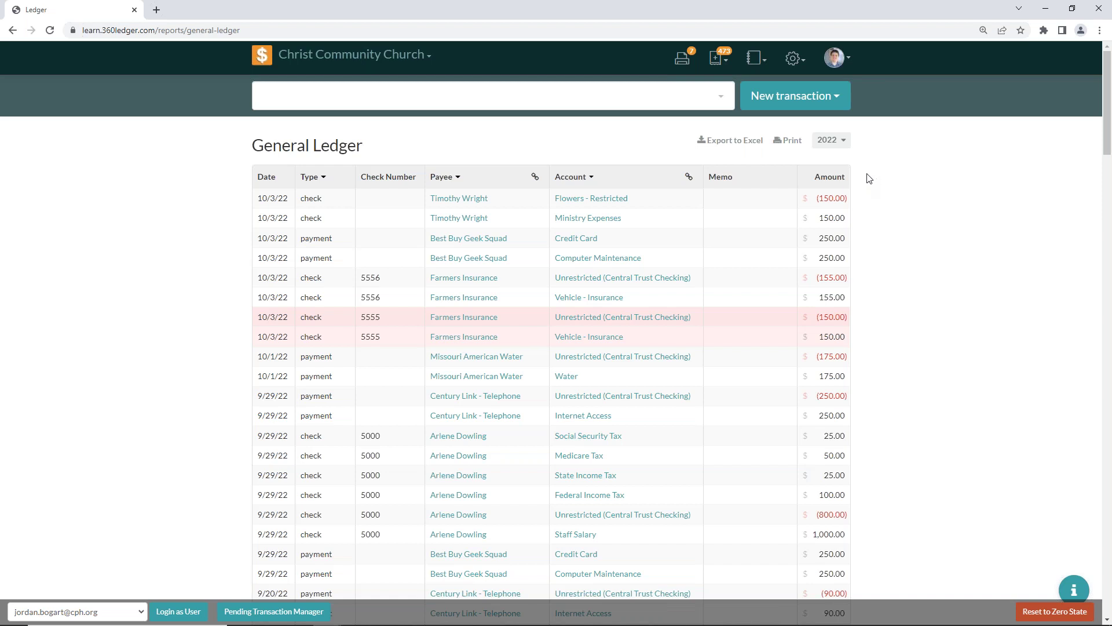
# Preview the general ledger printout, check the page range options and cancel printing
pyautogui.click(788, 147)
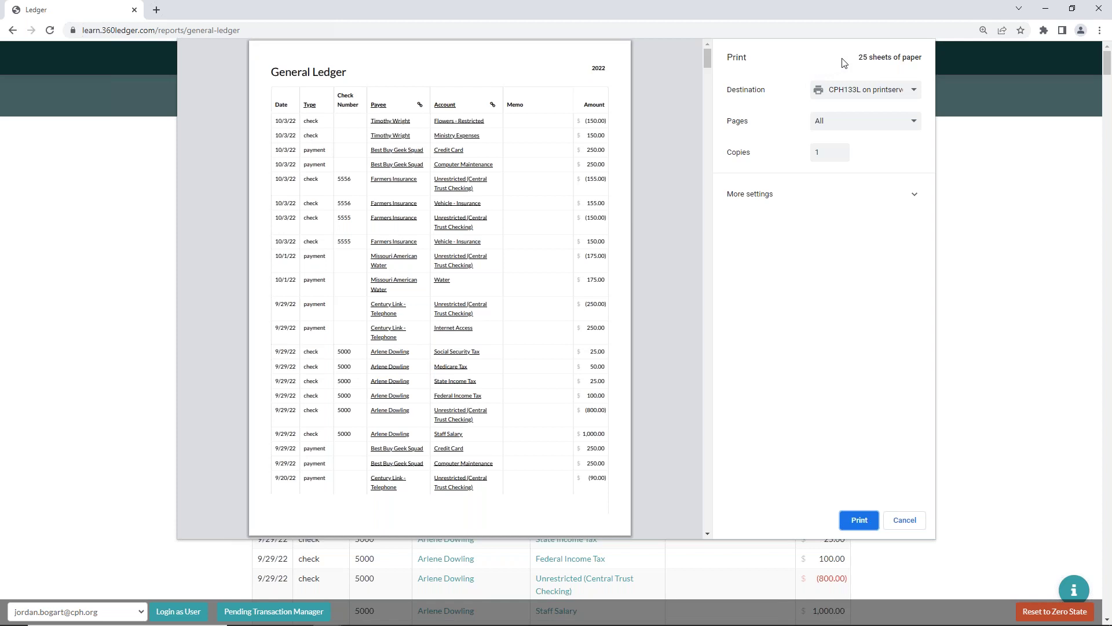
pyautogui.click(873, 124)
pyautogui.click(873, 124)
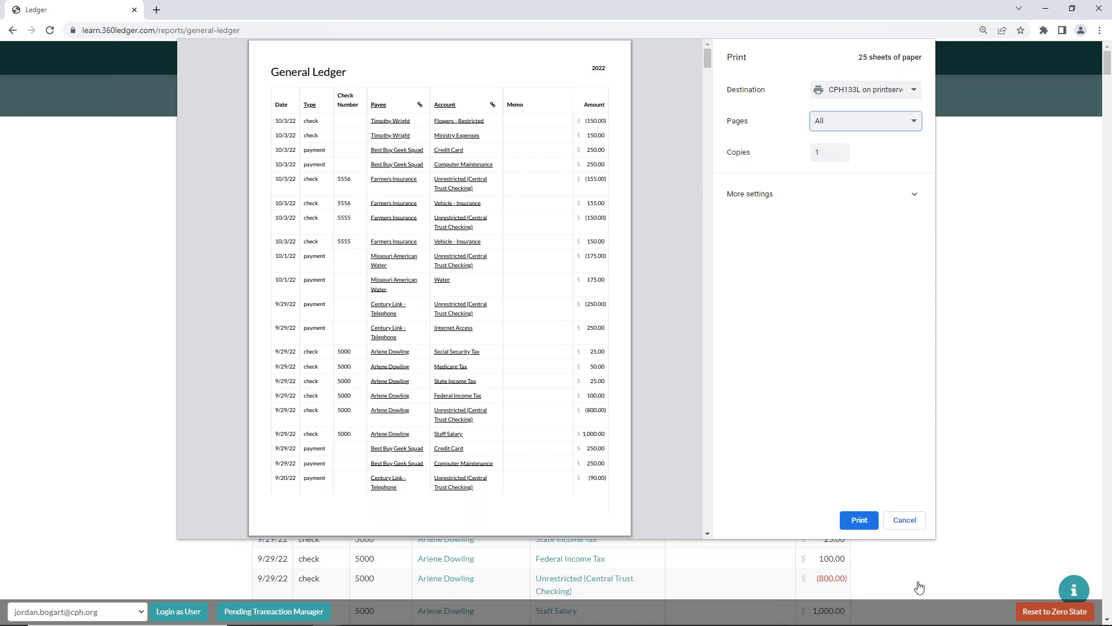
pyautogui.click(905, 521)
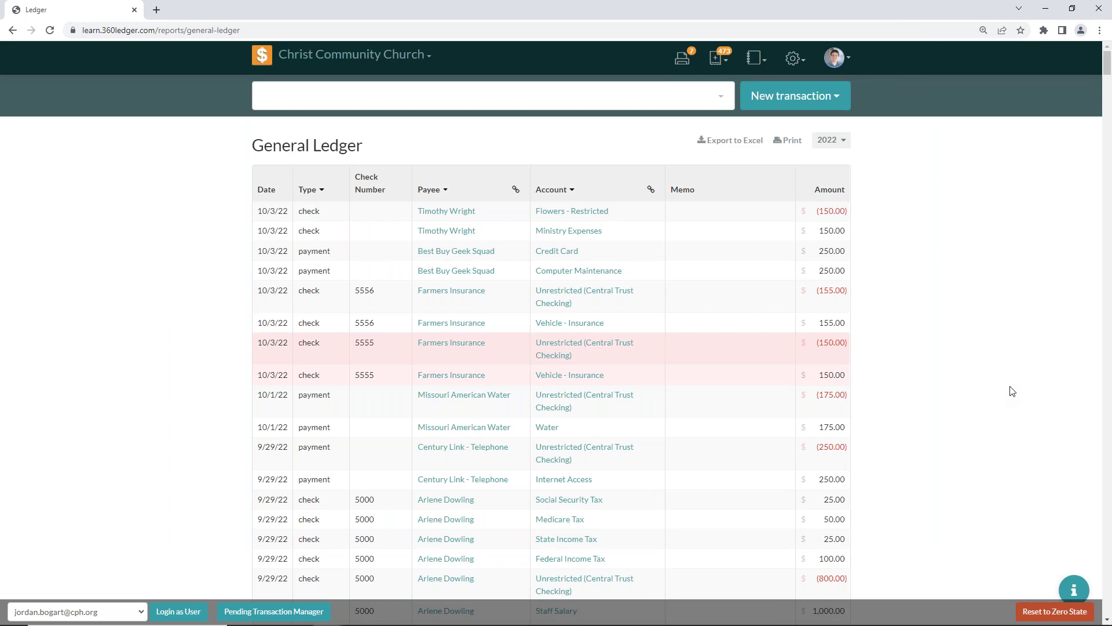
# Export the general ledger to Excel and open the downloaded general-ledger (13).xlsx in a maximized Excel window
pyautogui.click(747, 145)
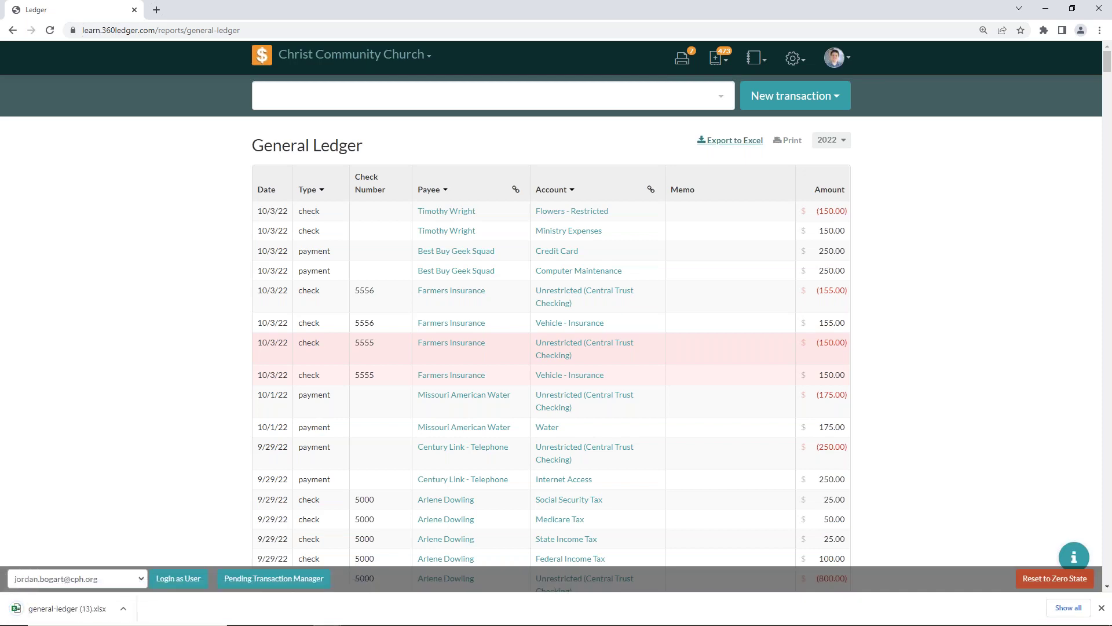
pyautogui.click(69, 607)
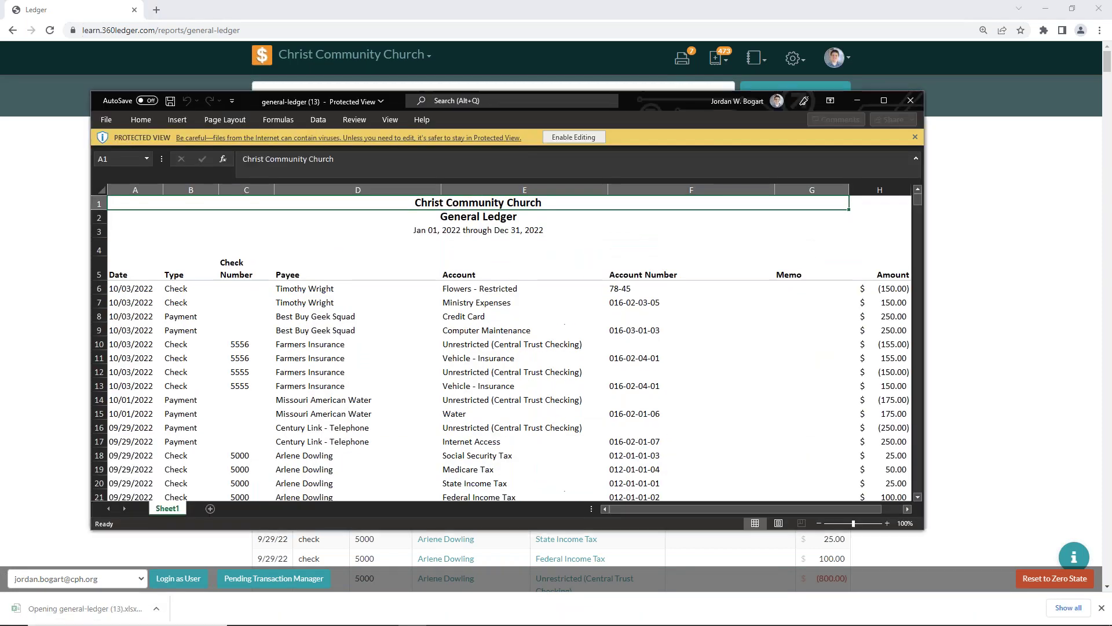
pyautogui.click(884, 101)
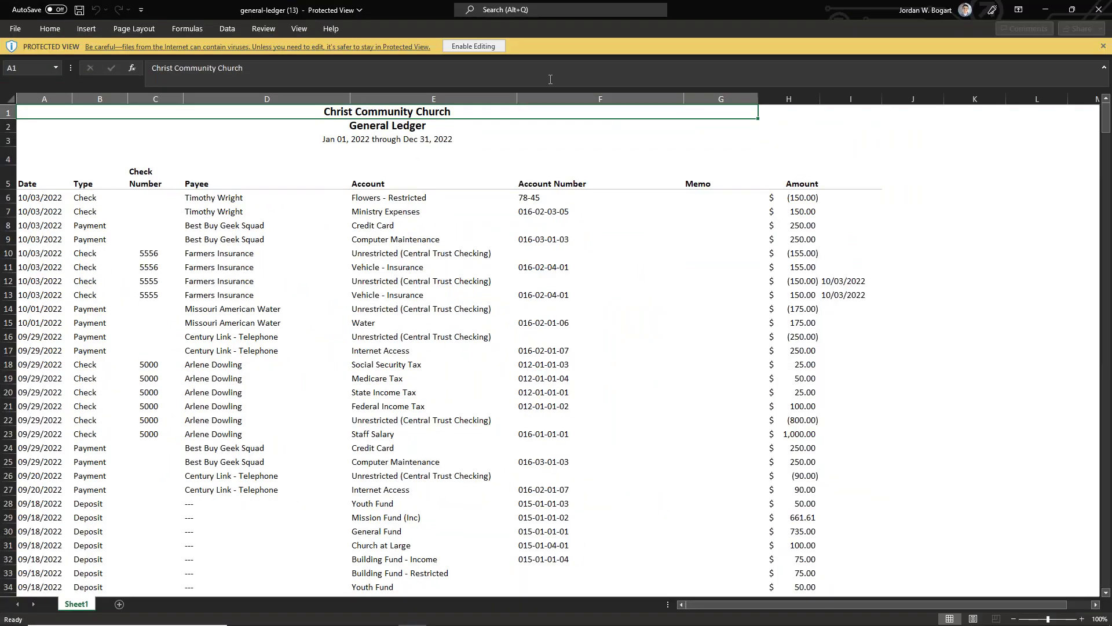
# Enable editing in the exported workbook and select the Account Number column heading in cell F5
pyautogui.click(483, 49)
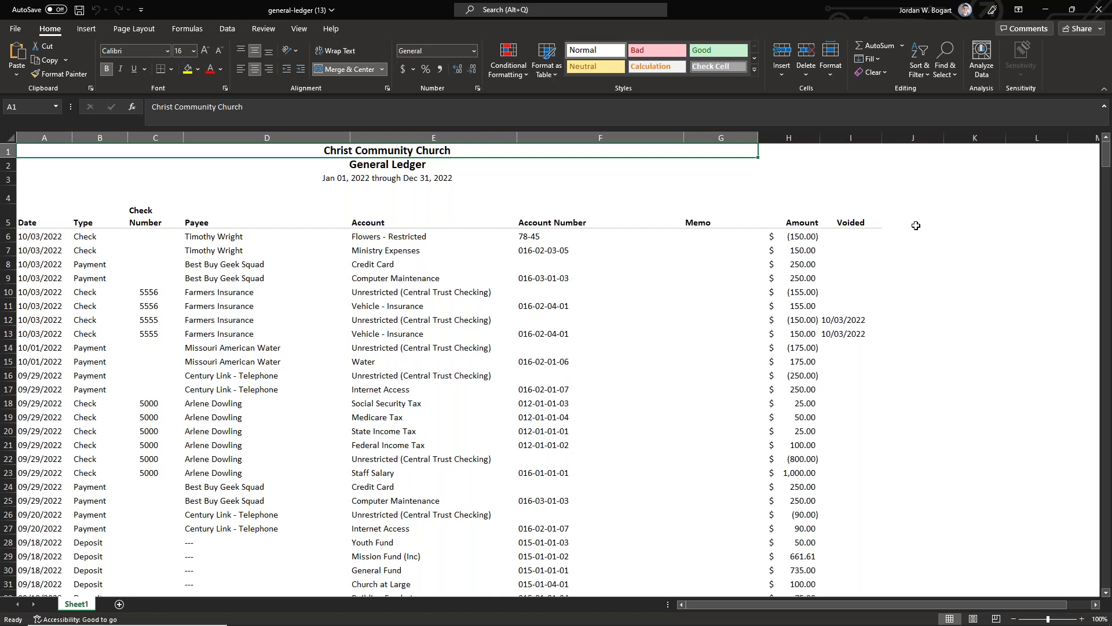
pyautogui.click(915, 219)
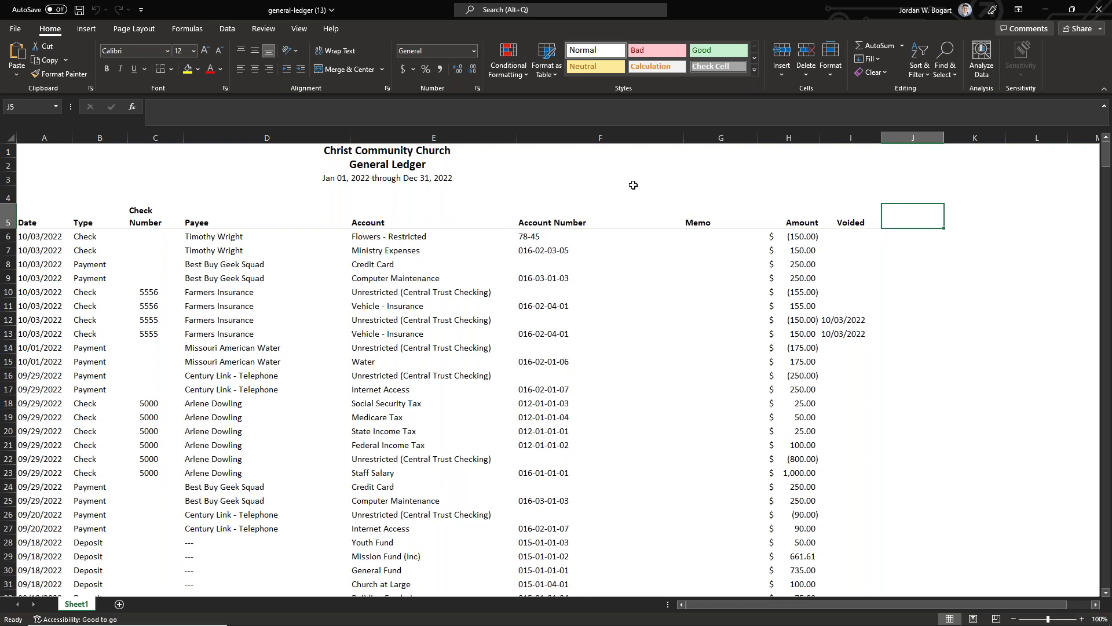
pyautogui.click(542, 219)
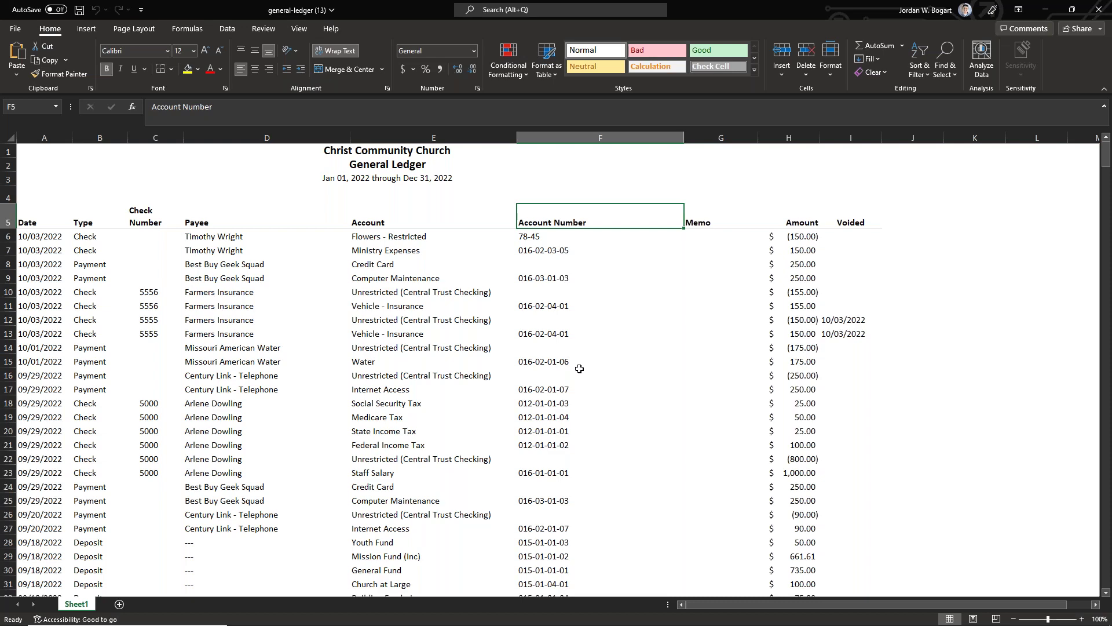
# Look over the account numbers in the exported ledger and select the Voided column heading in cell I5
pyautogui.scroll(-3, 570, 341)
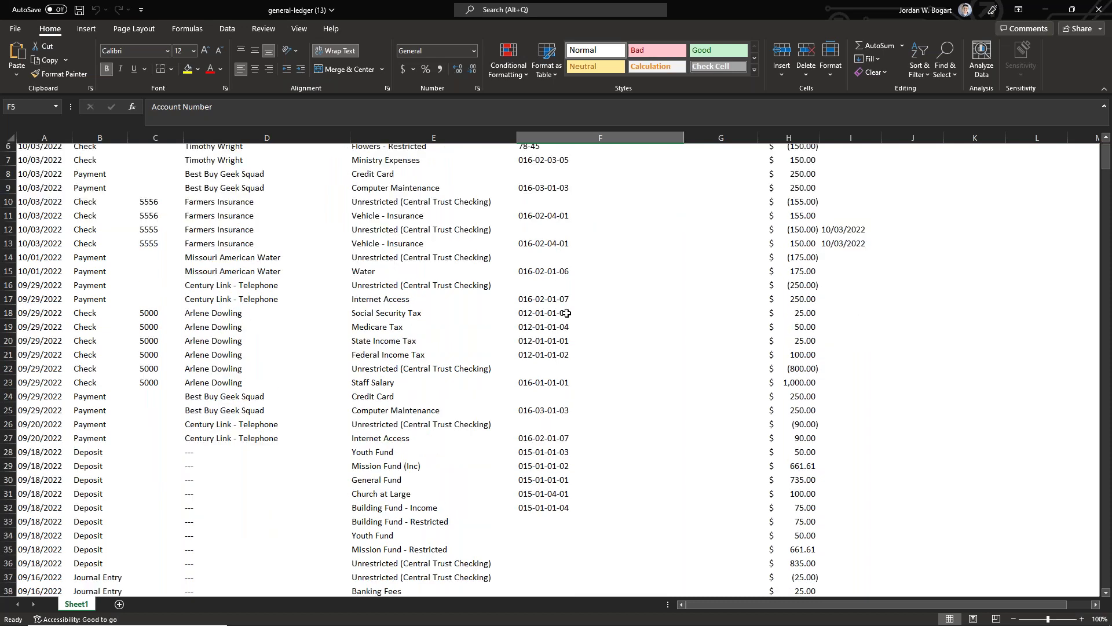
pyautogui.scroll(3, 562, 326)
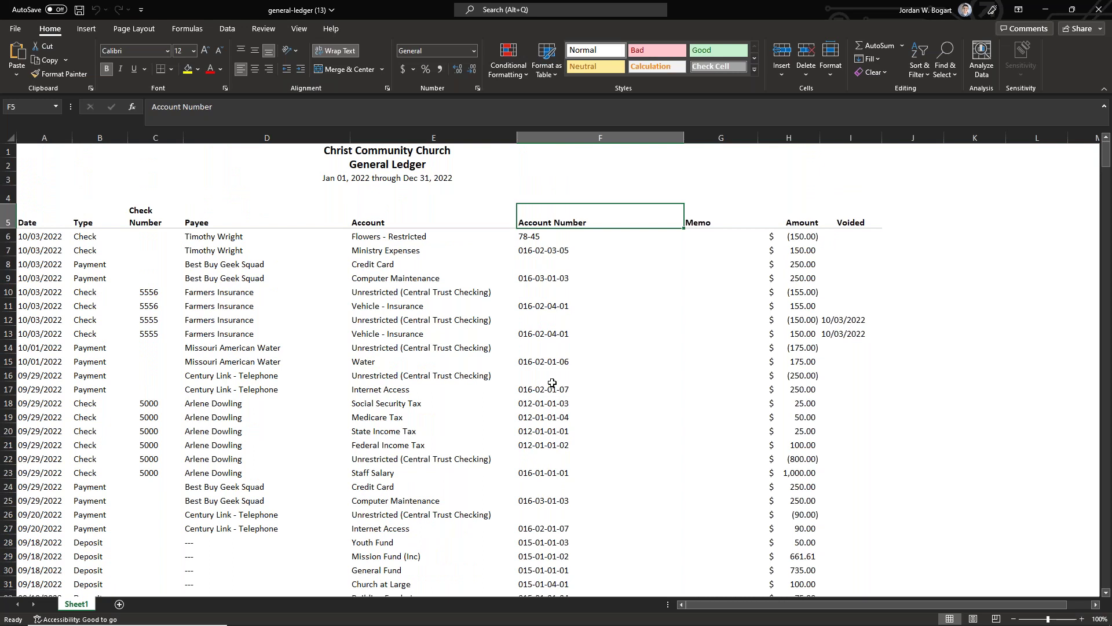
pyautogui.click(867, 221)
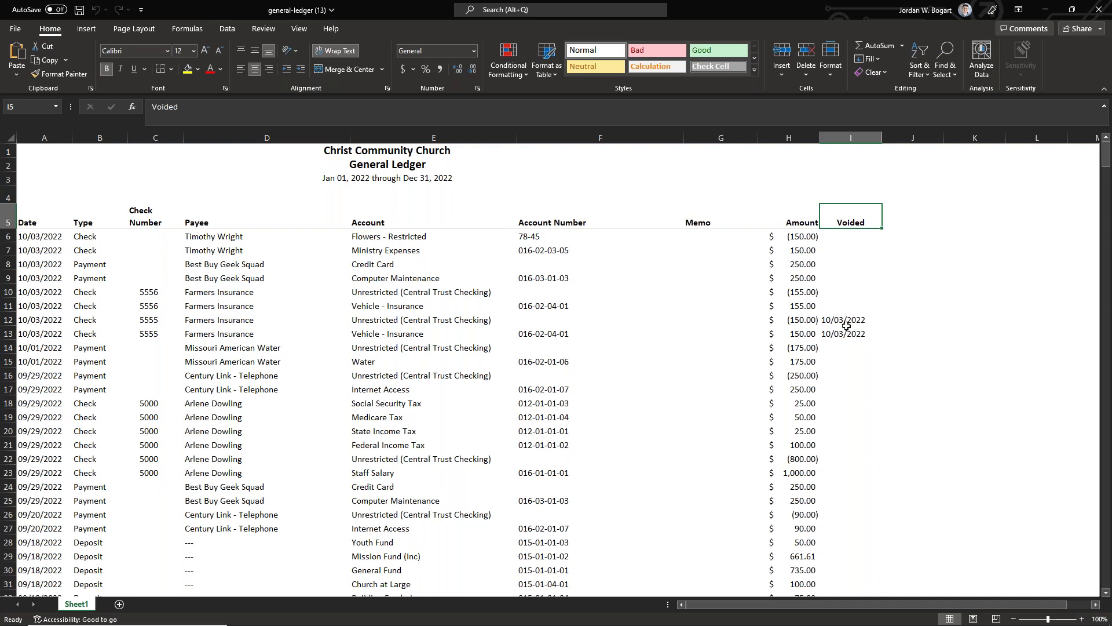
# Switch to the web ledger in Chrome to view the highlighted voided entries, and return to the exported workbook in Excel
pyautogui.click(1046, 13)
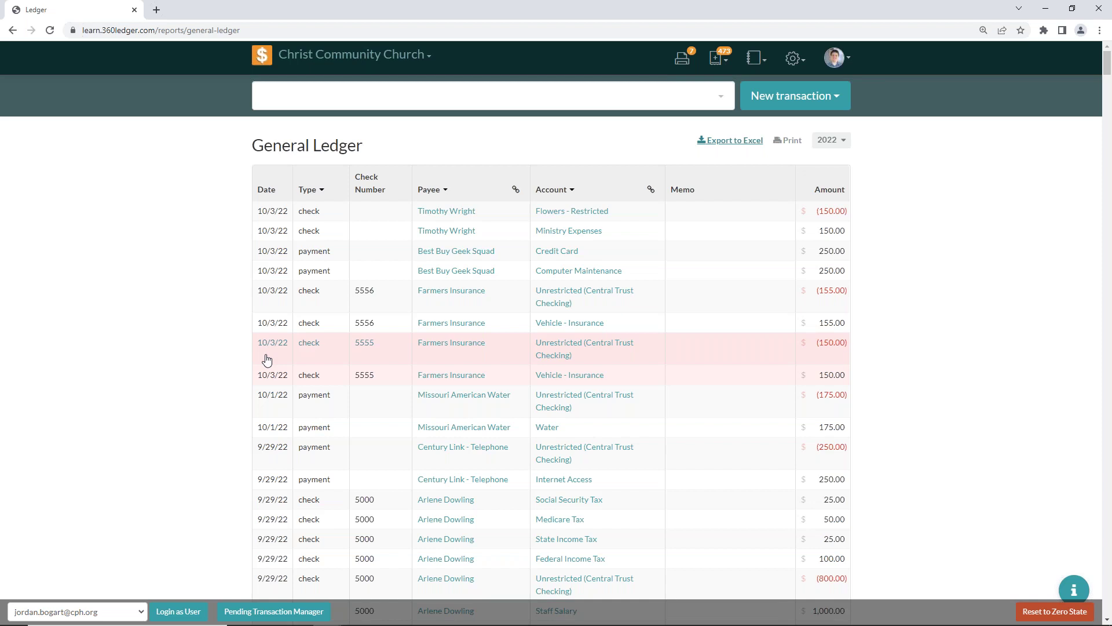
pyautogui.moveTo(444, 623)
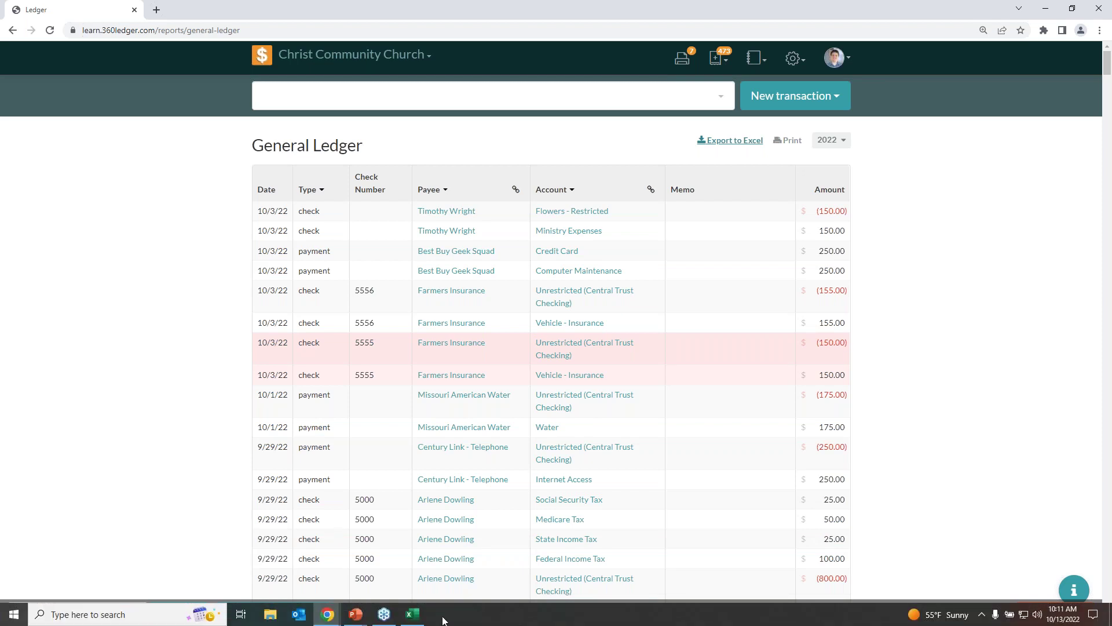
pyautogui.click(411, 614)
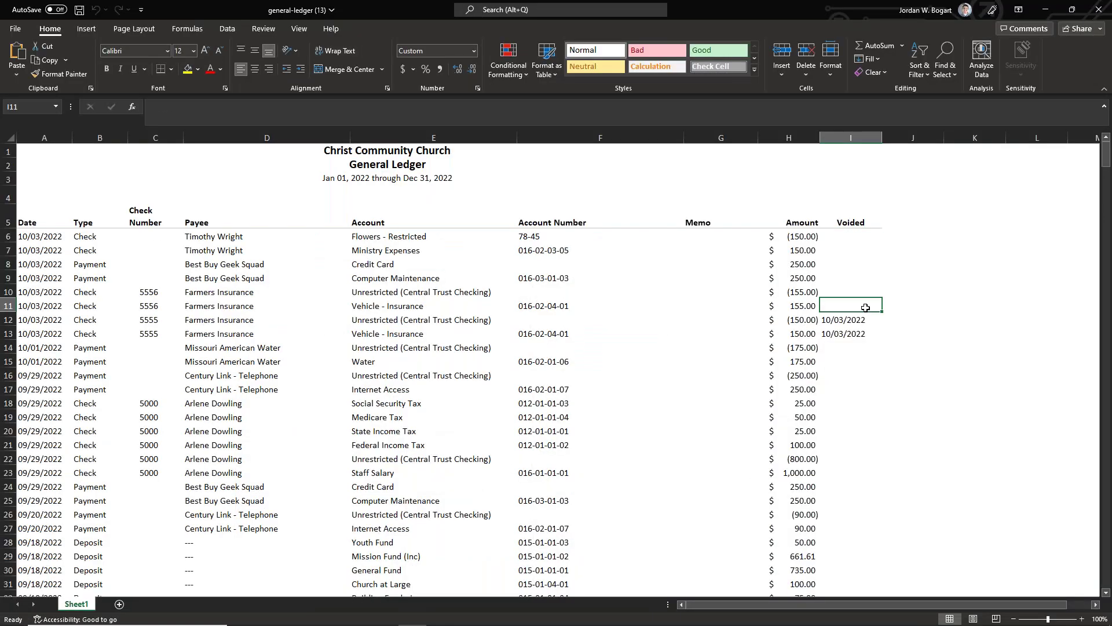
# Examine the void dates of the voided Farmers Insurance check in cells I12 and I13
pyautogui.press('Down')
pyautogui.press('Down')
pyautogui.press('Down')
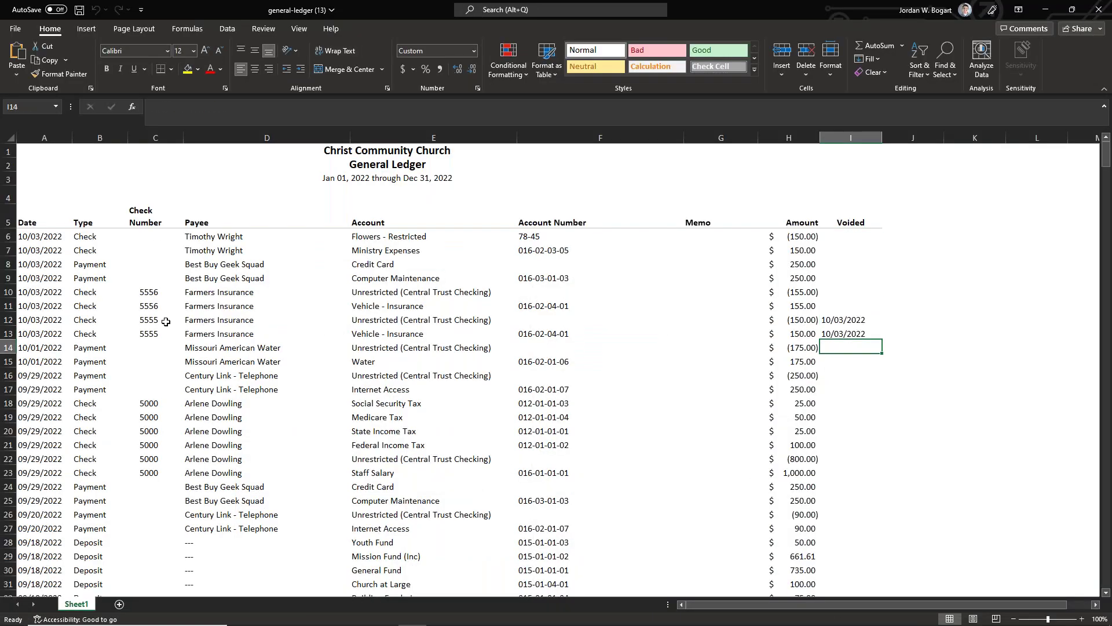
pyautogui.click(863, 325)
pyautogui.click(843, 332)
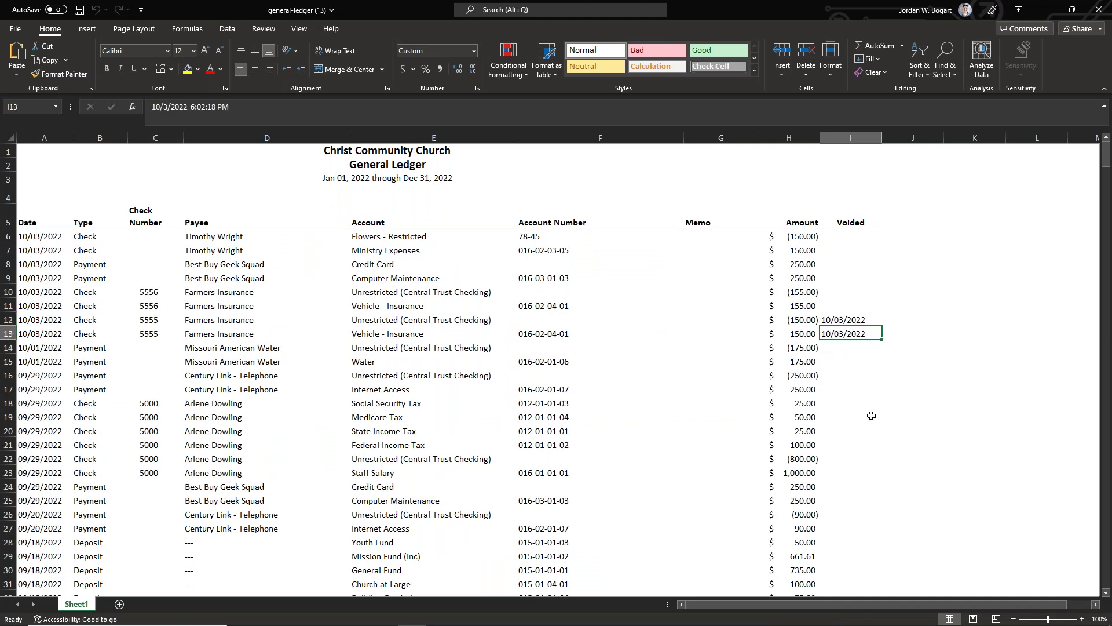
pyautogui.scroll(-12, 871, 415)
pyautogui.scroll(12, 869, 432)
pyautogui.moveTo(858, 319); pyautogui.dragTo(862, 335)
pyautogui.click(861, 335)
# Look further down the Voided column and compare the void date in I145 with the transaction date in A145
pyautogui.scroll(-20, 852, 322)
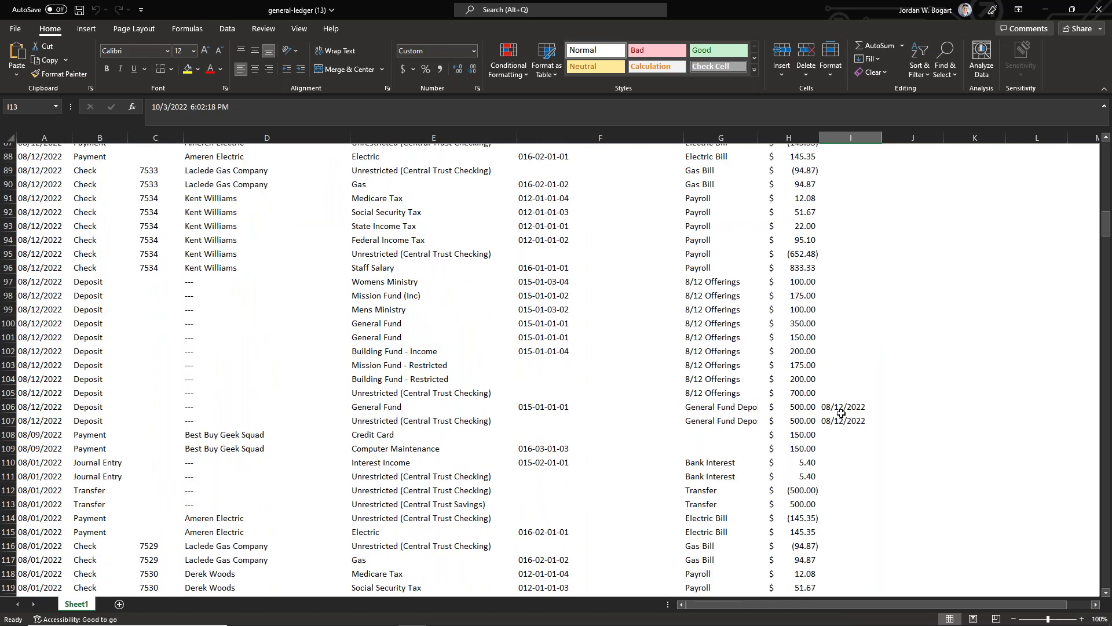
pyautogui.scroll(-6, 843, 414)
pyautogui.scroll(-3, 843, 409)
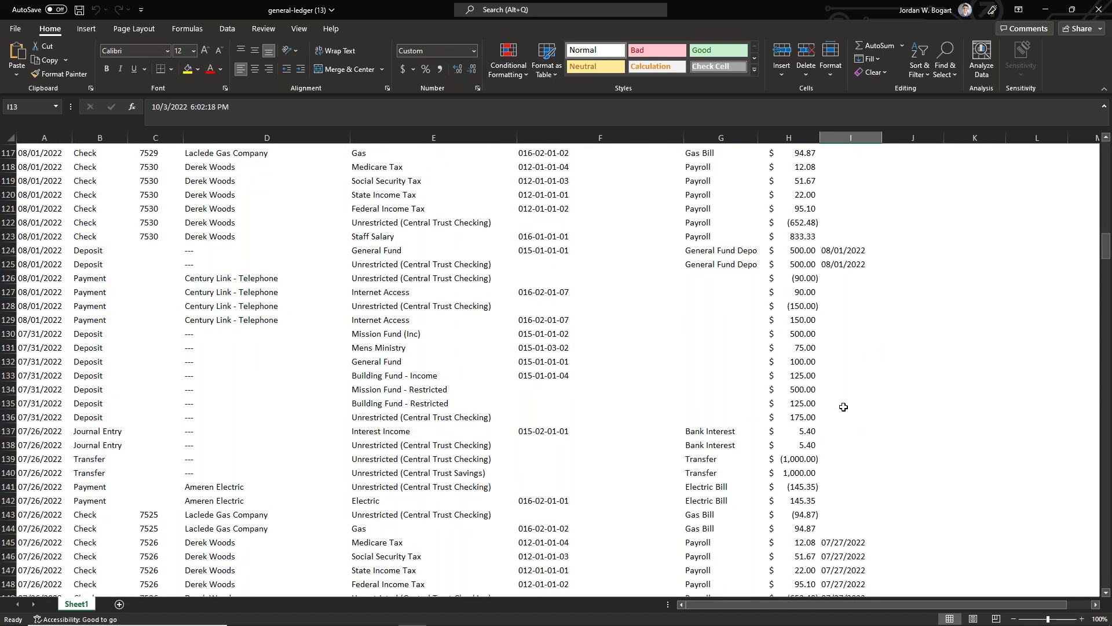
pyautogui.scroll(-4, 843, 406)
pyautogui.click(837, 364)
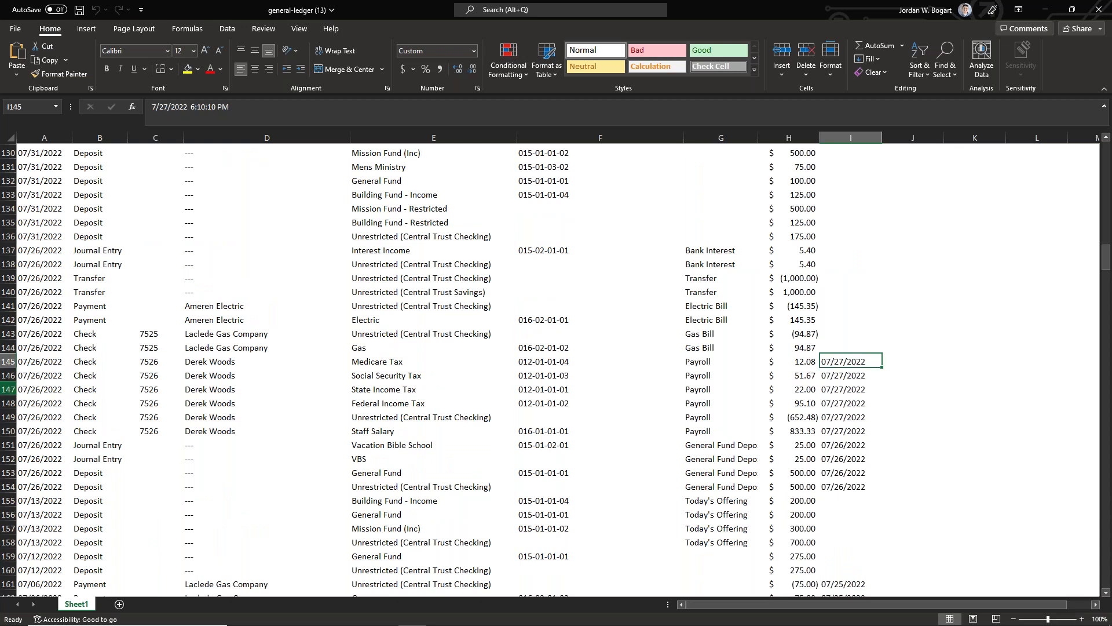
pyautogui.click(51, 361)
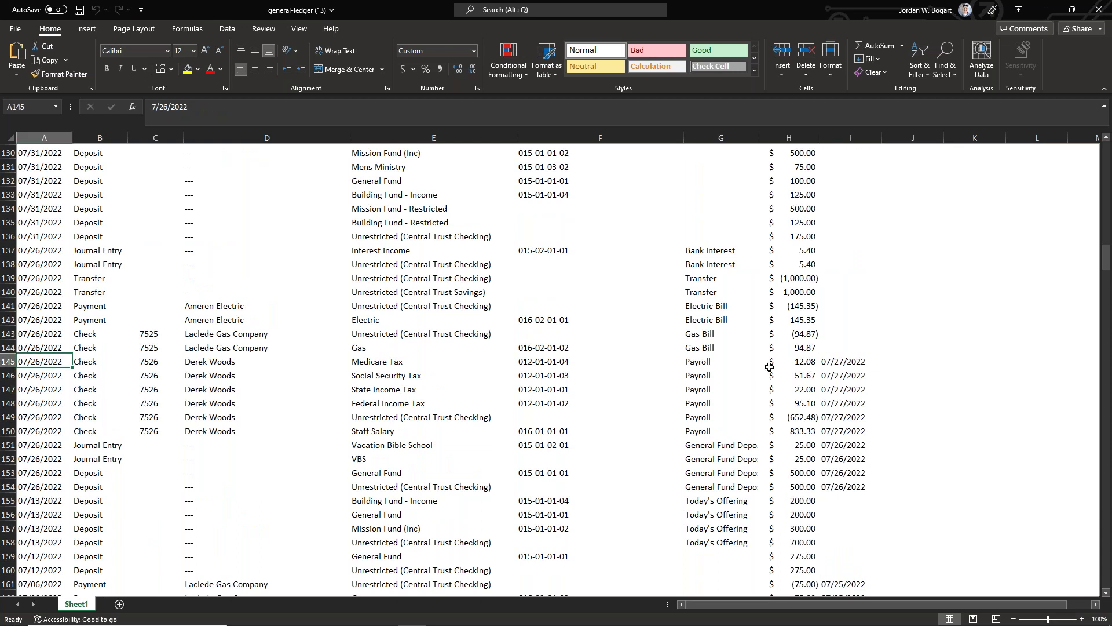
# Delete the four title rows above the column headings so that the headings start in row 1
pyautogui.scroll(20, 865, 374)
pyautogui.scroll(9, 863, 365)
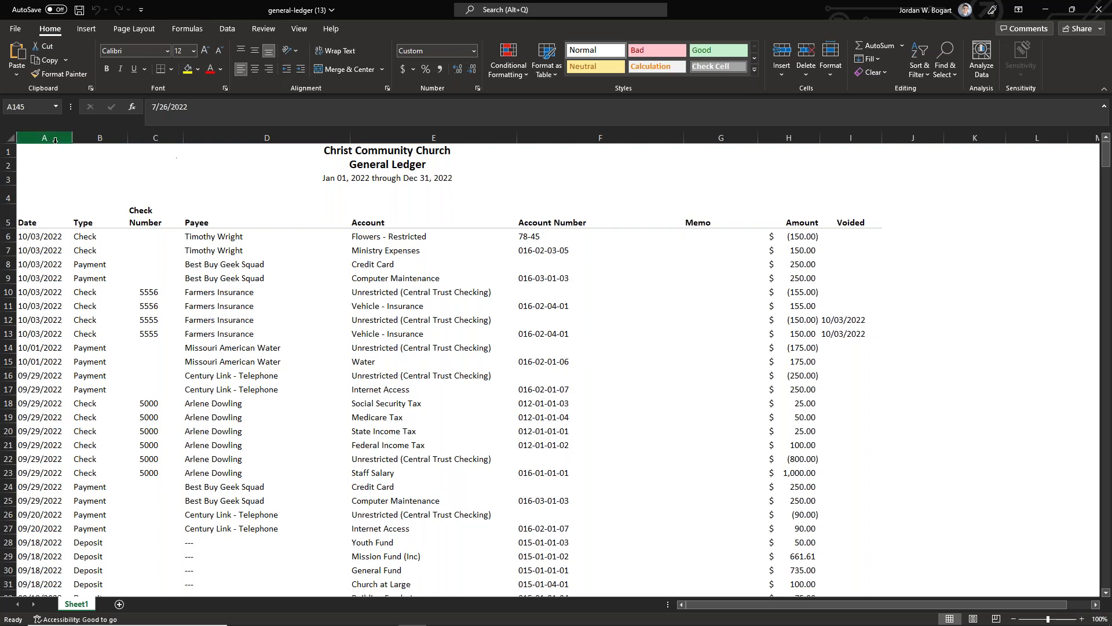
pyautogui.click(8, 152)
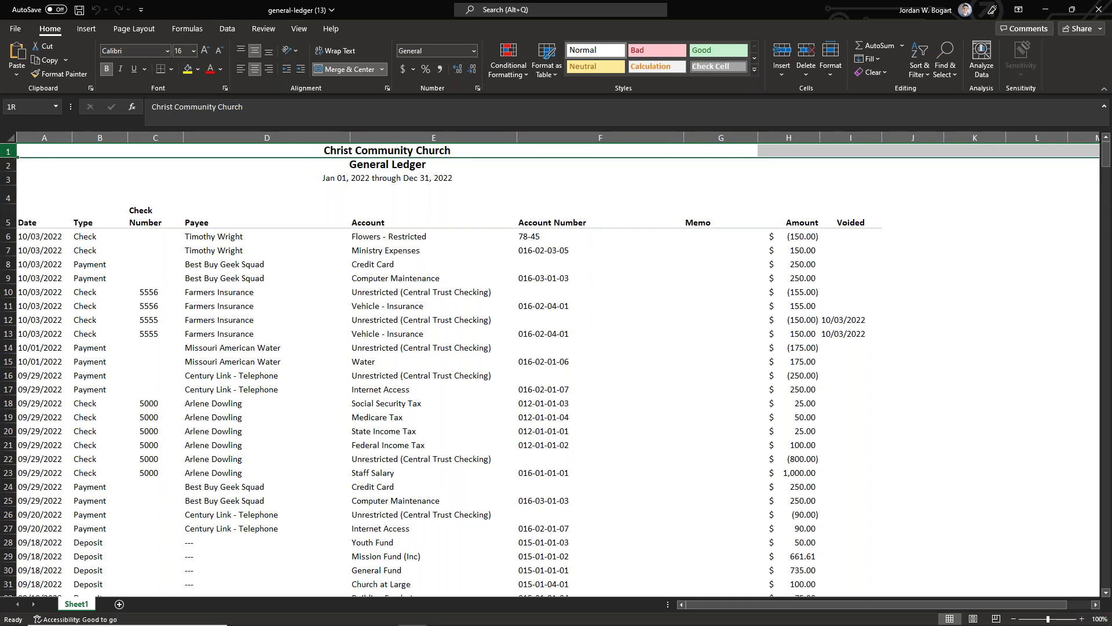
pyautogui.moveTo(9, 156); pyautogui.dragTo(9, 198)
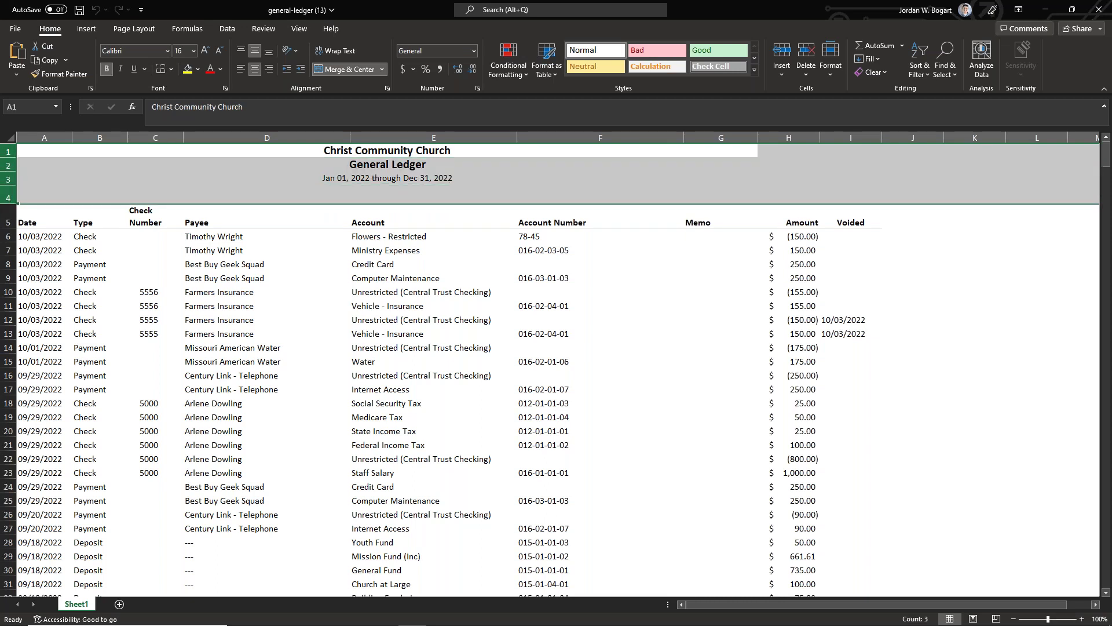
pyautogui.rightClick(9, 168)
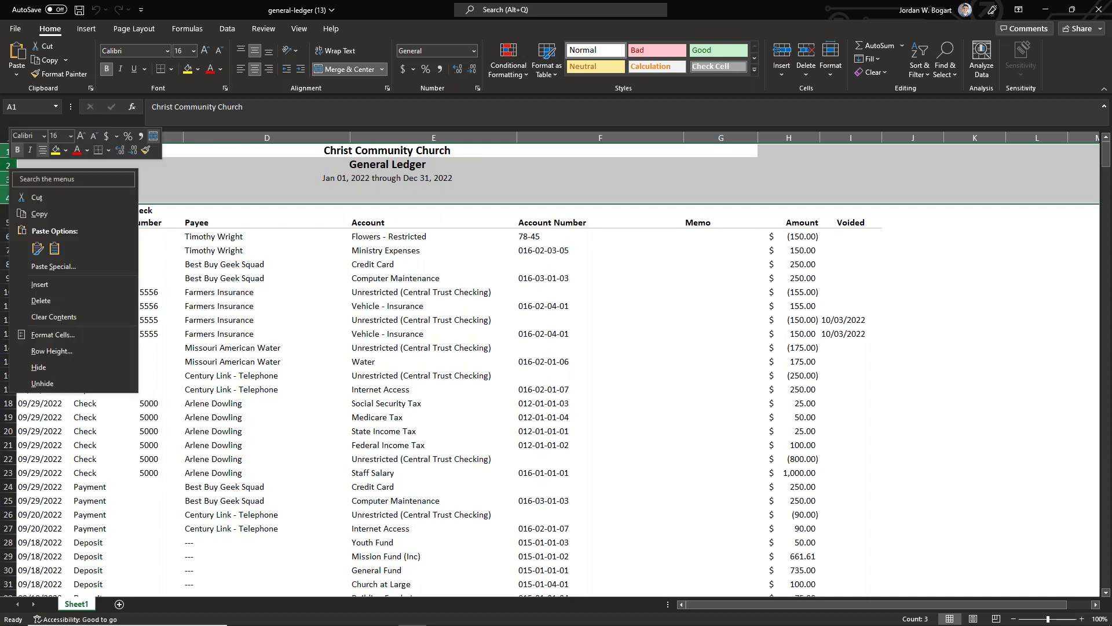
pyautogui.click(54, 300)
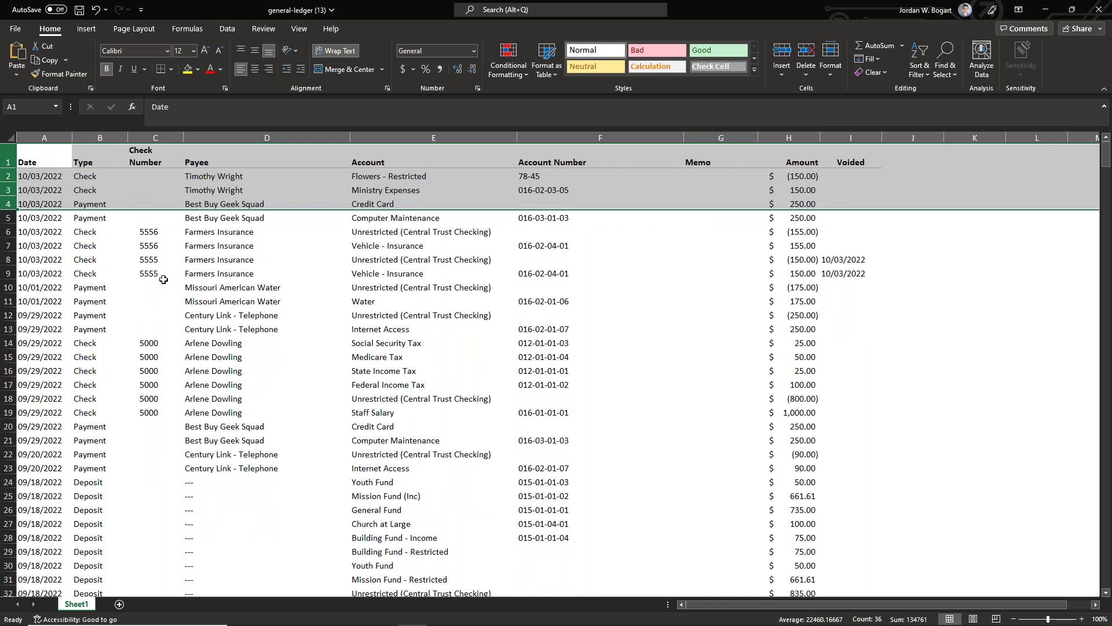
pyautogui.click(281, 285)
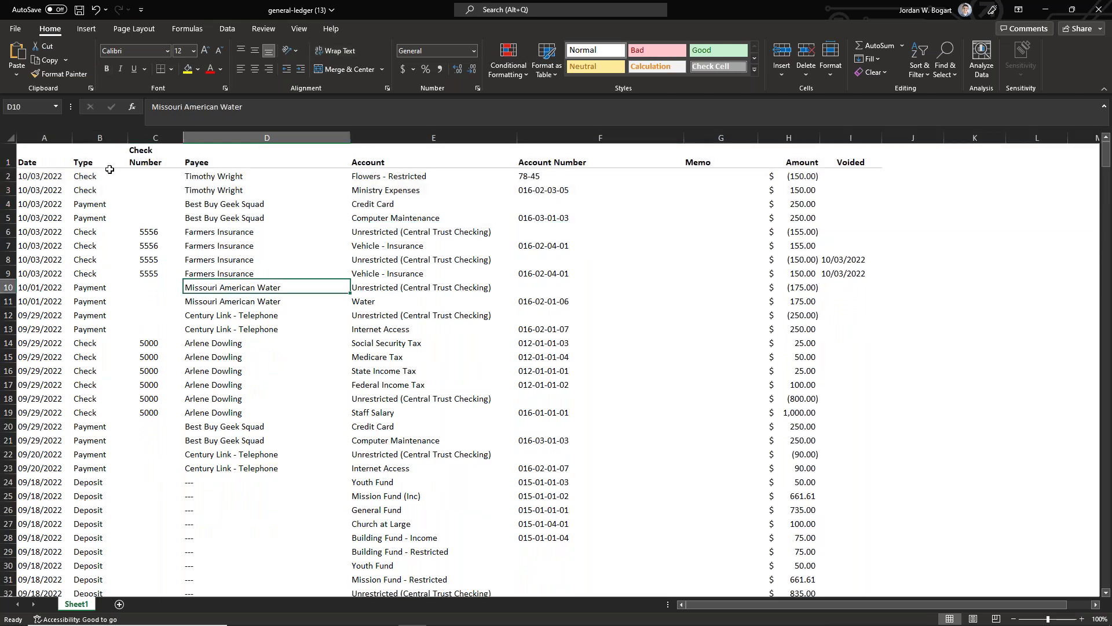
# Highlight the column headings from Date to Voided in A1:I1 and clear the selection
pyautogui.moveTo(29, 161); pyautogui.dragTo(860, 161)
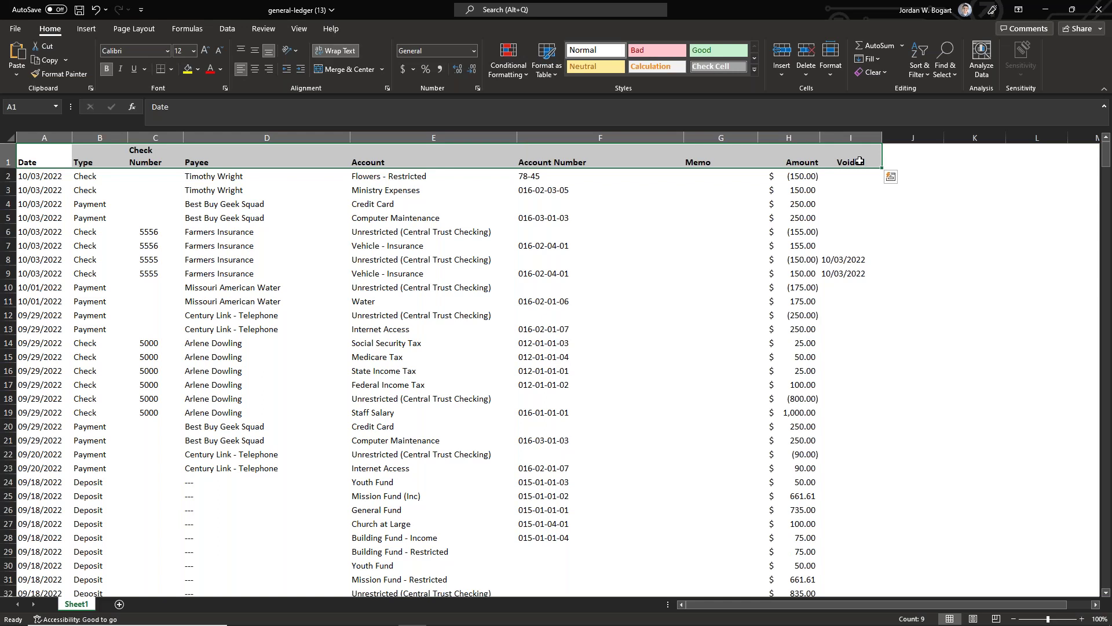
pyautogui.click(551, 203)
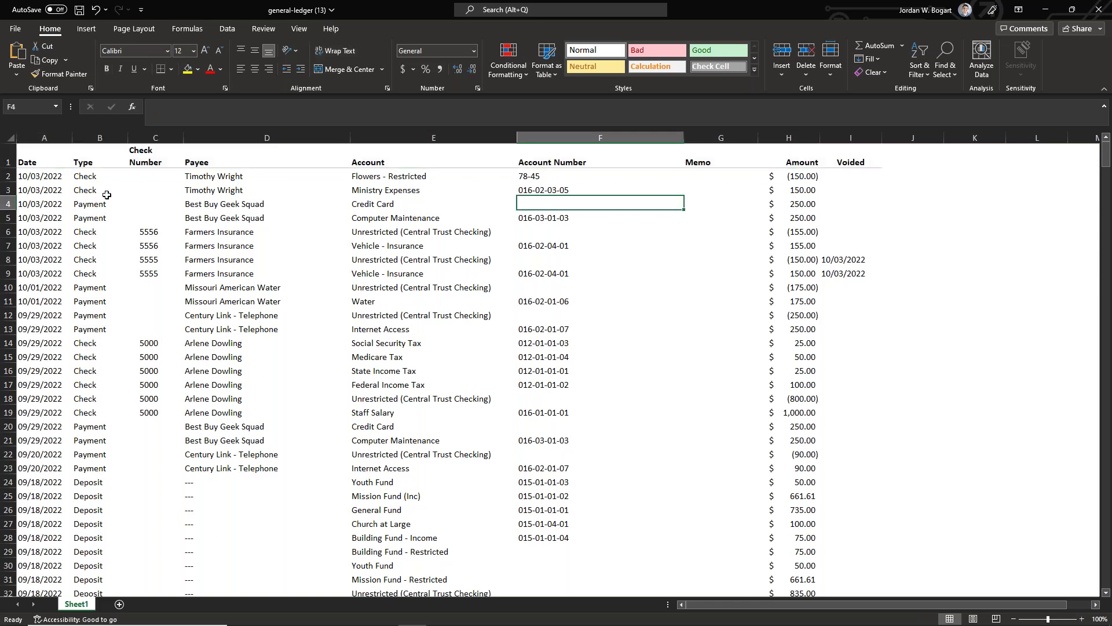
pyautogui.click(108, 203)
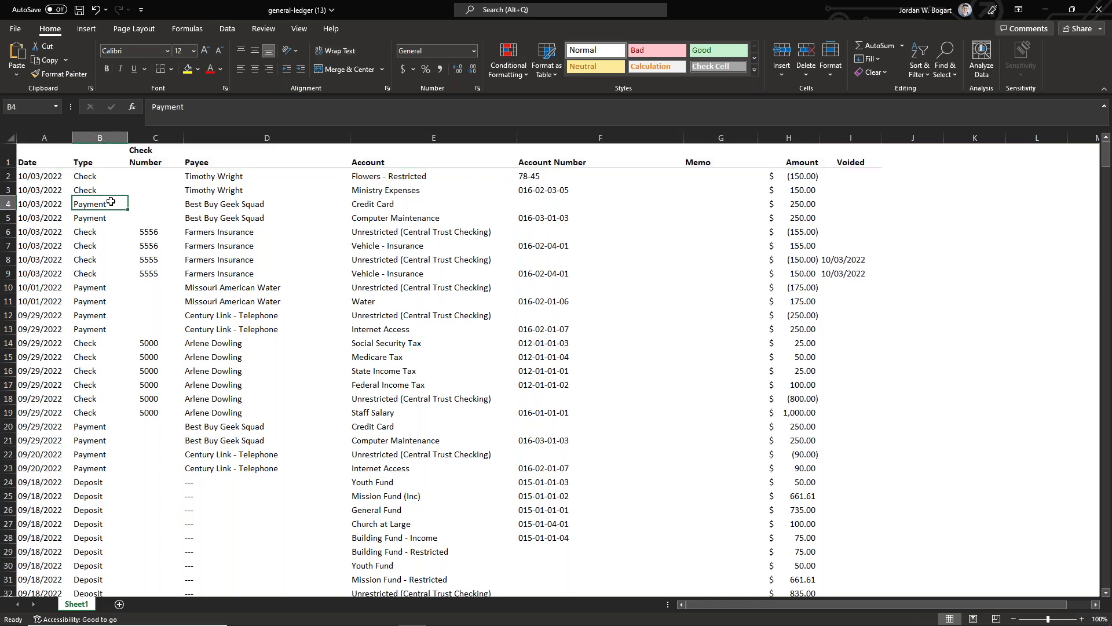
# Sort the whole sheet by the Voided column on cell values, A to Z, with headers
pyautogui.click(5, 134)
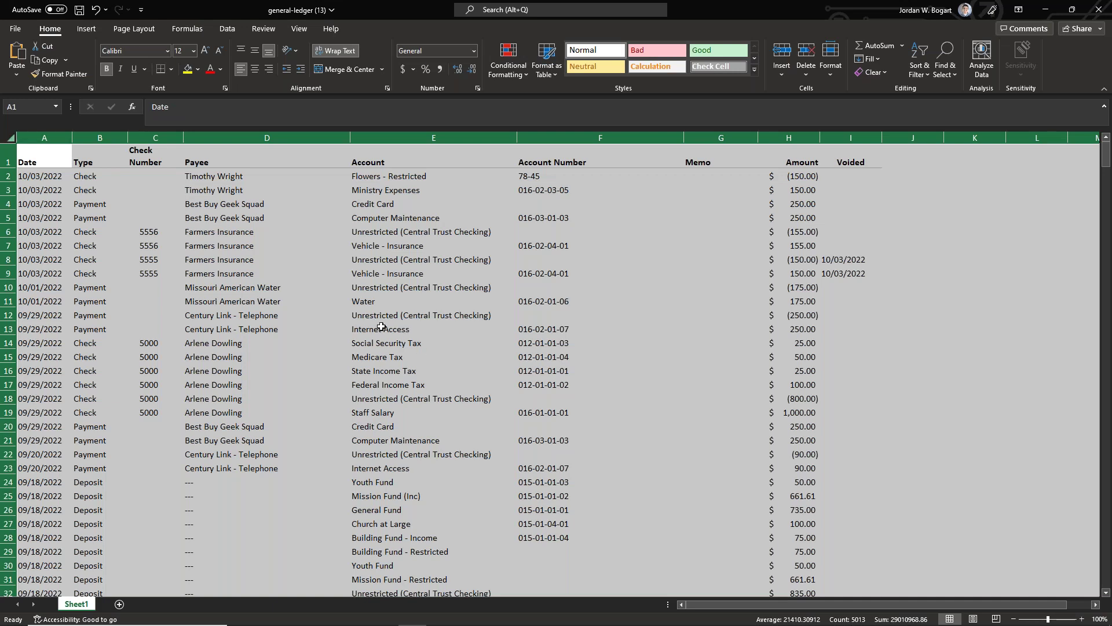
pyautogui.click(235, 31)
pyautogui.click(509, 64)
pyautogui.click(214, 269)
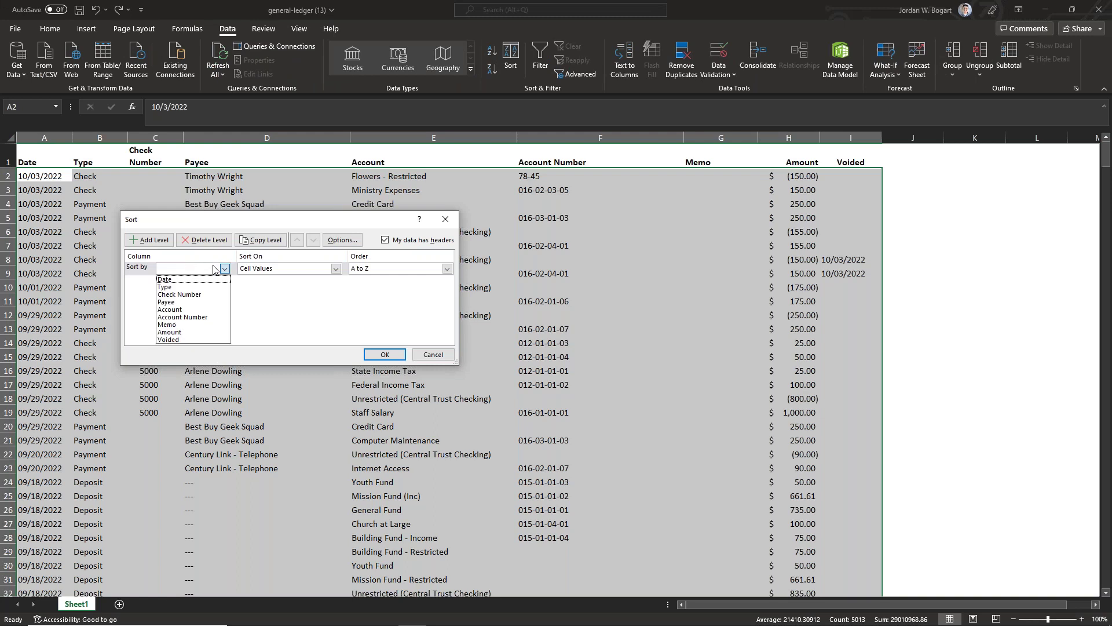
pyautogui.click(194, 340)
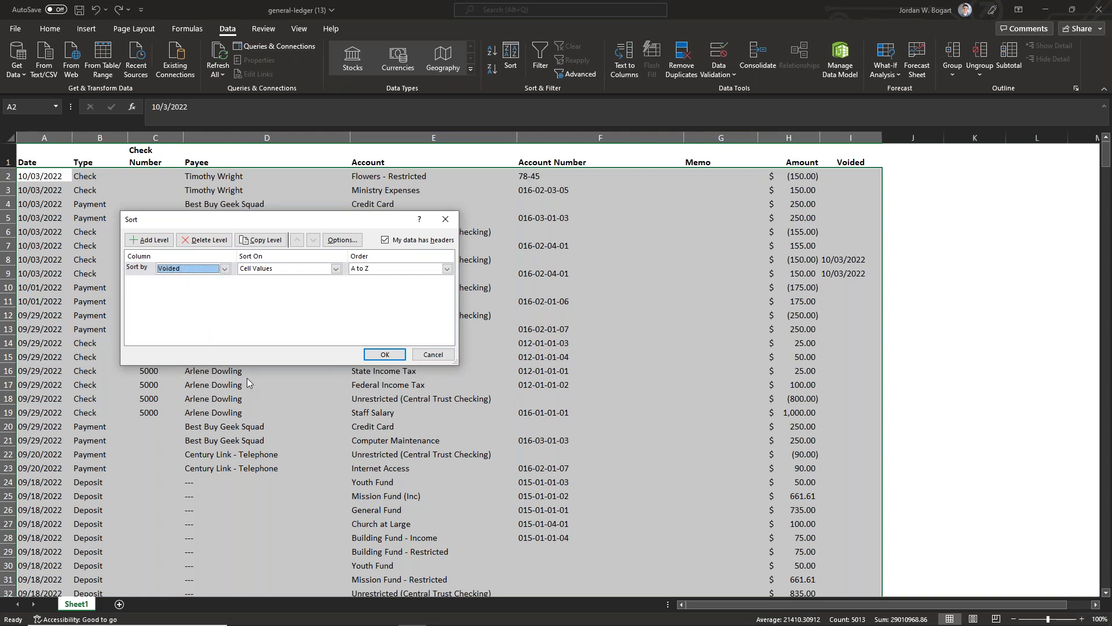
pyautogui.click(392, 355)
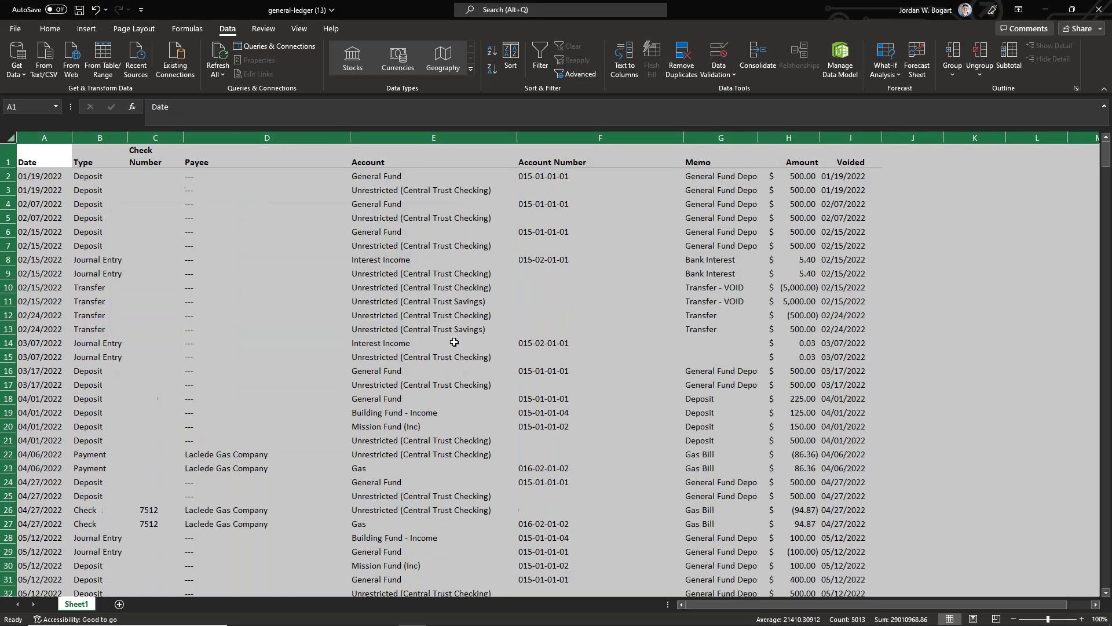
pyautogui.click(629, 273)
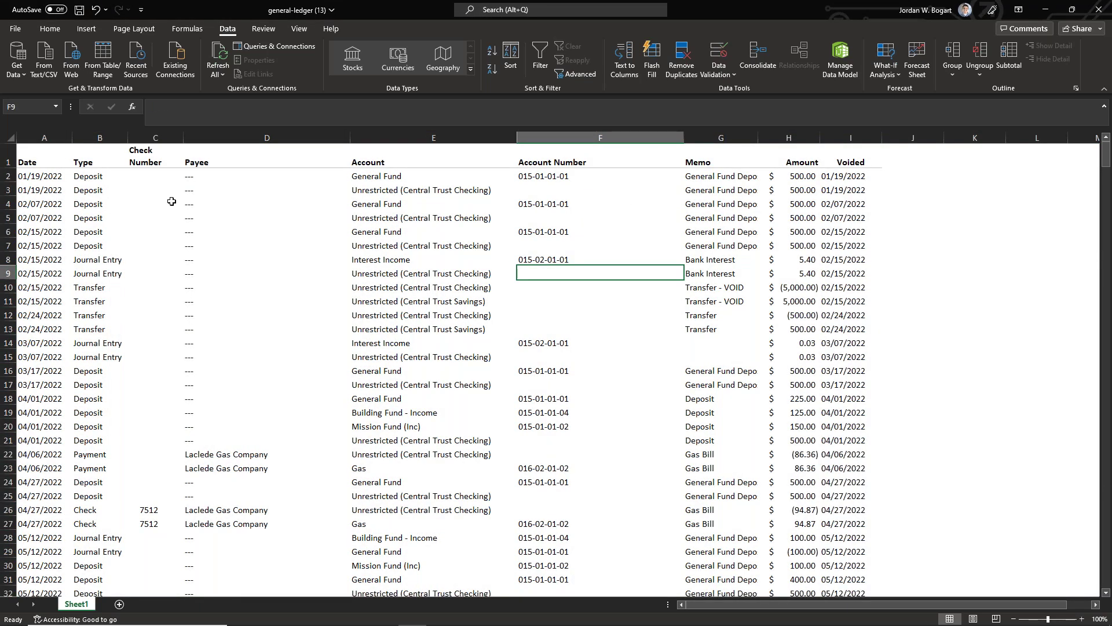
# Delete all rows with a void date, from row 2 down to the last voided entry
pyautogui.click(10, 175)
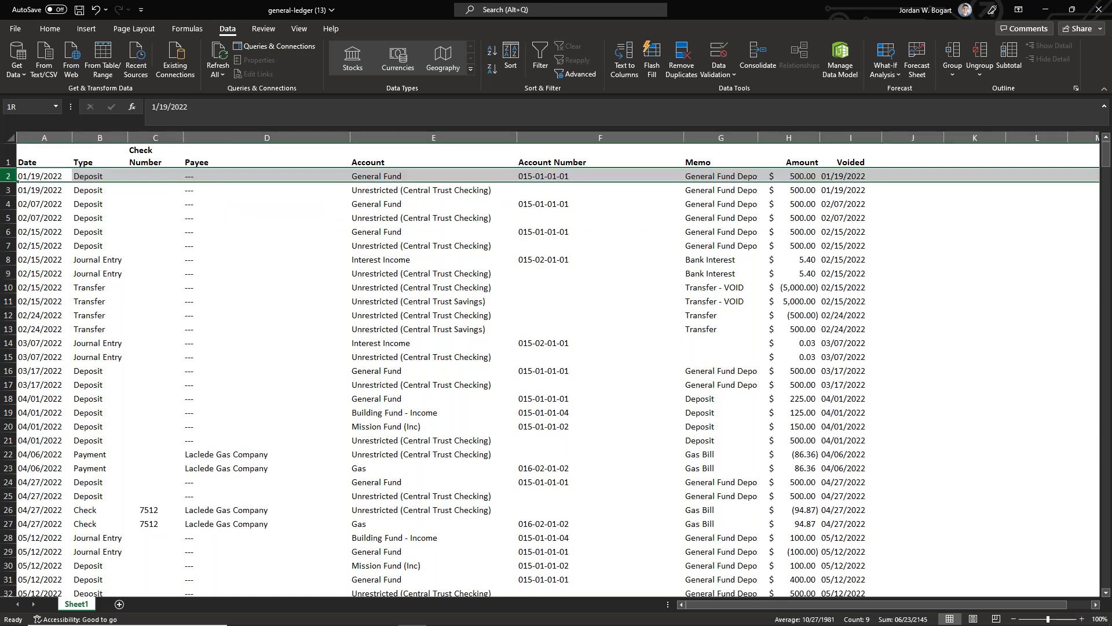
pyautogui.moveTo(9, 177); pyautogui.dragTo(51, 444)
pyautogui.scroll(14, 195, 254)
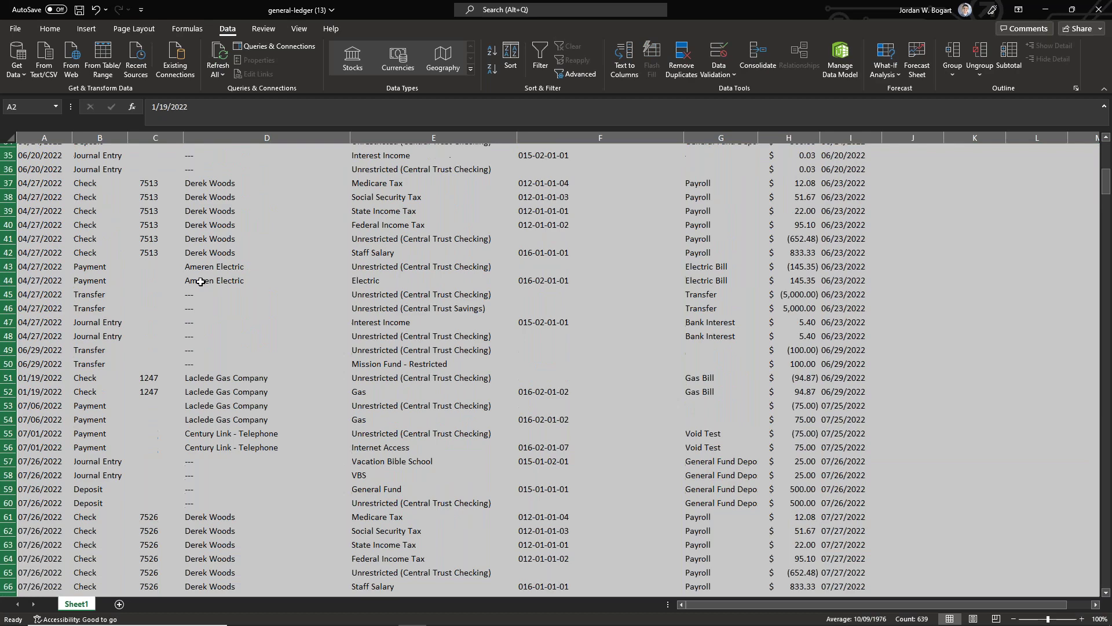
pyautogui.scroll(3, 196, 253)
pyautogui.rightClick(196, 291)
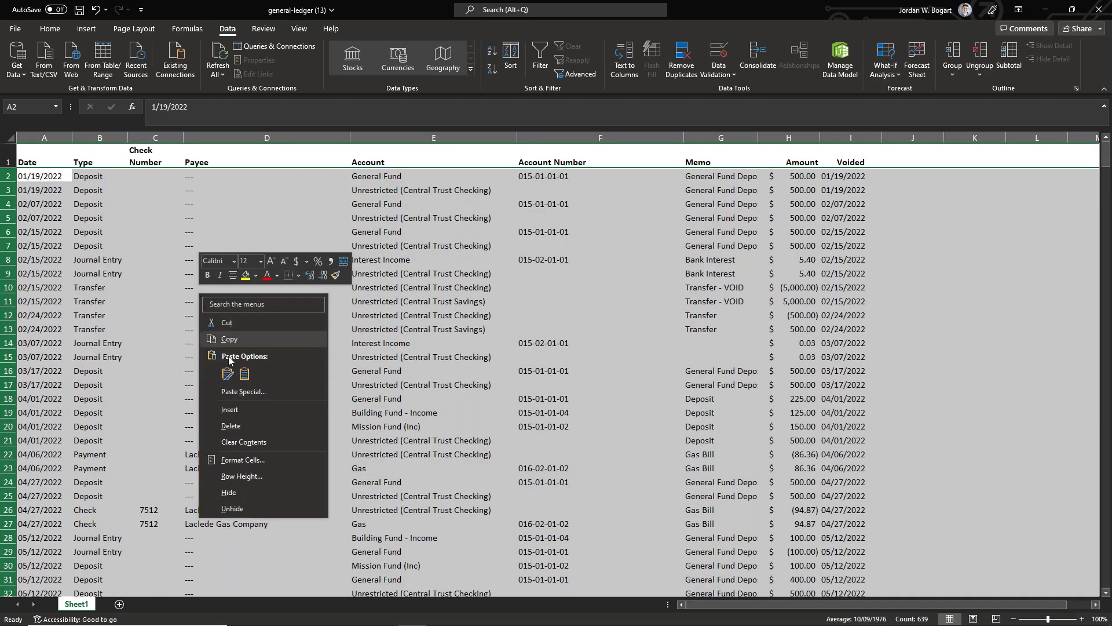
pyautogui.click(240, 428)
pyautogui.click(583, 297)
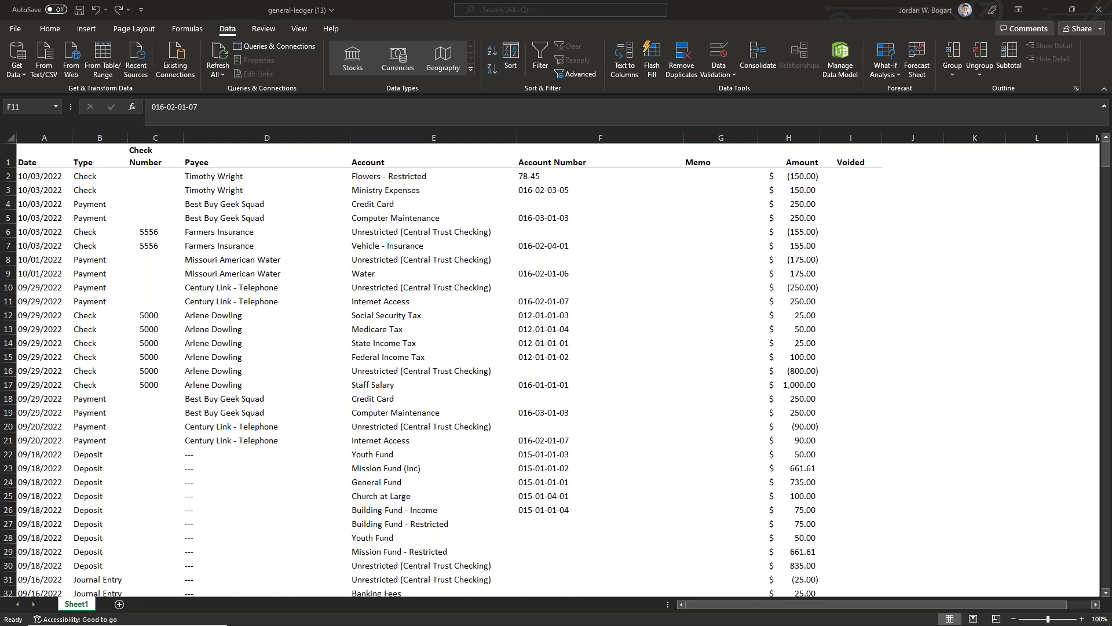
# Close the general-ledger (13) workbook without saving the changes
pyautogui.click(1100, 17)
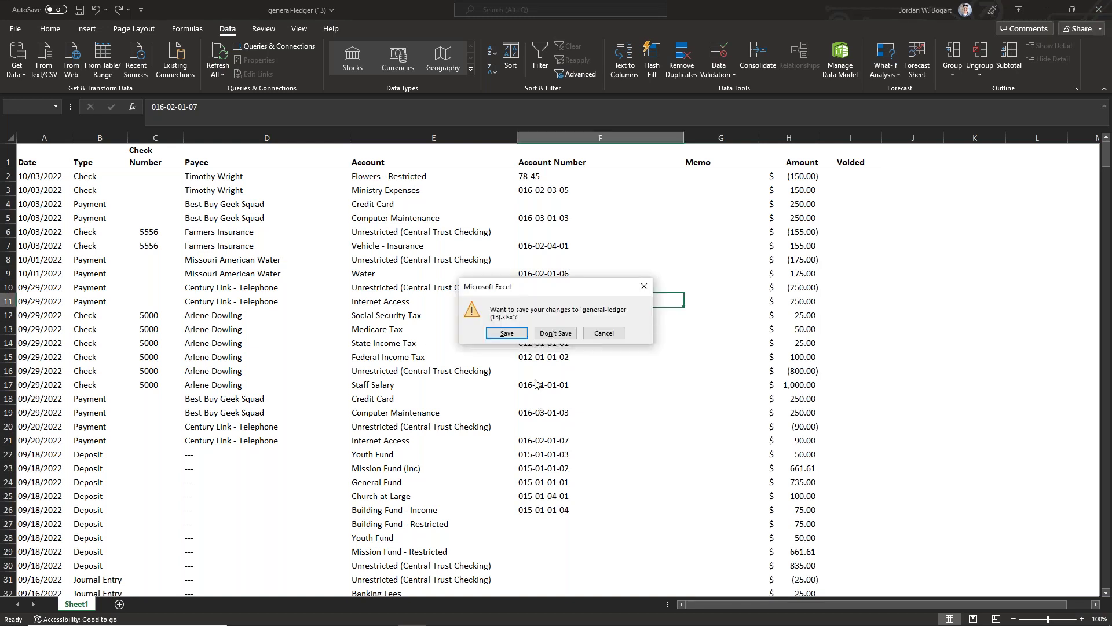
pyautogui.click(556, 333)
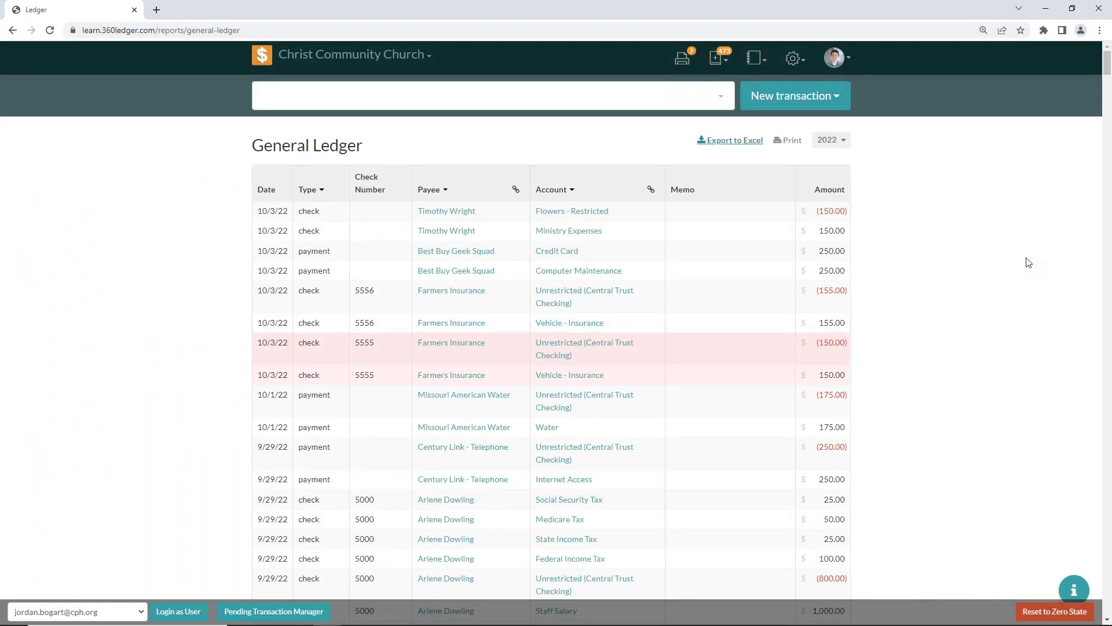
# Open the Income & Expense report and limit its period to Q2 2022
pyautogui.click(764, 62)
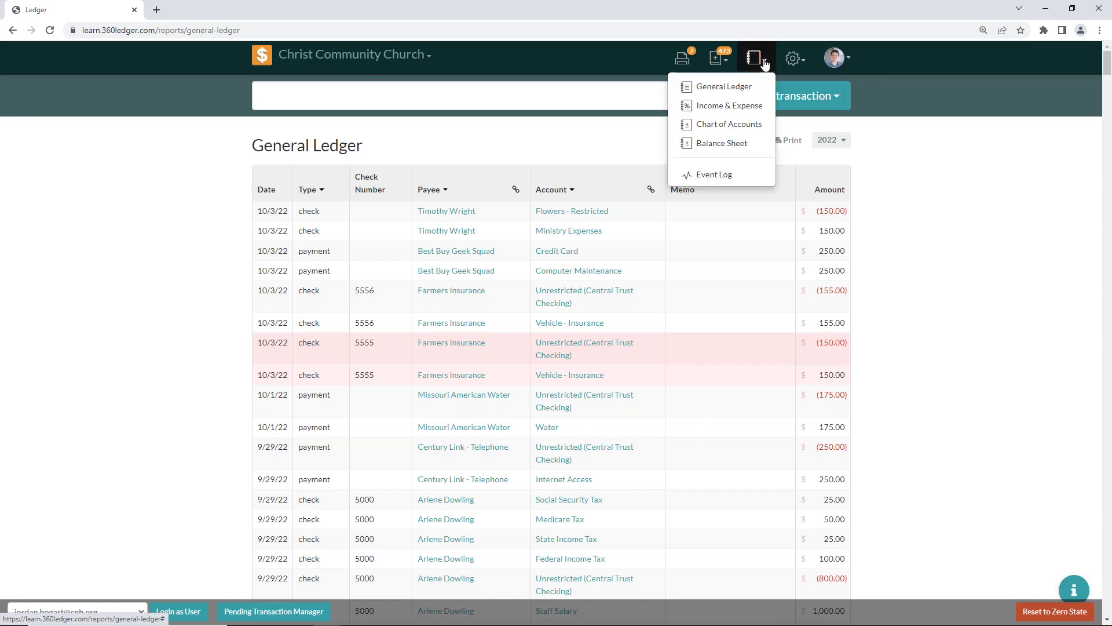
pyautogui.click(758, 114)
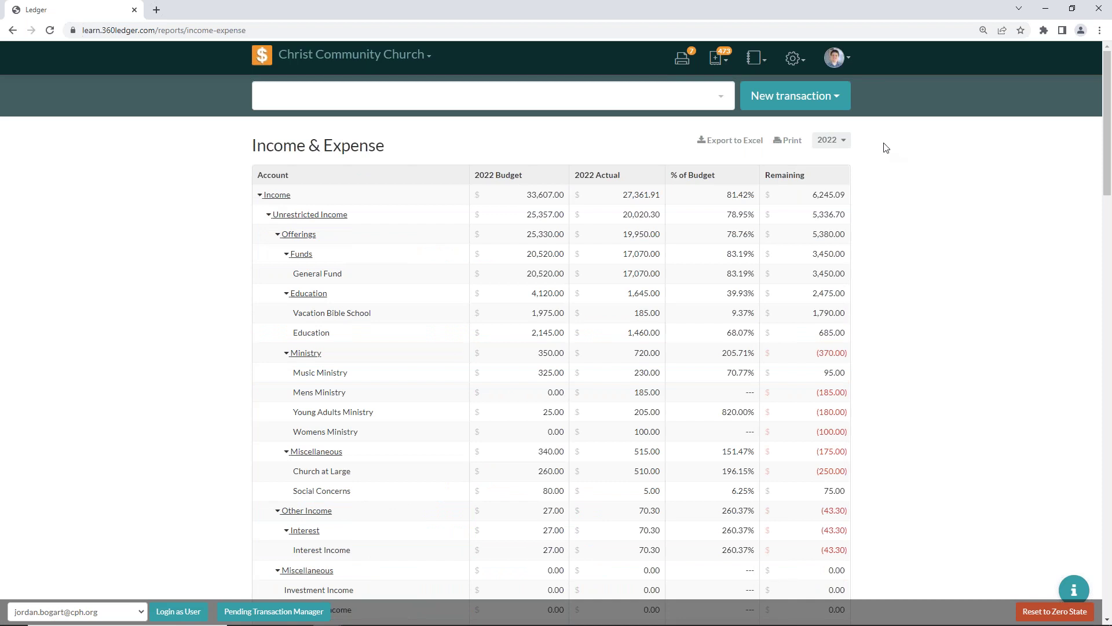
pyautogui.click(844, 143)
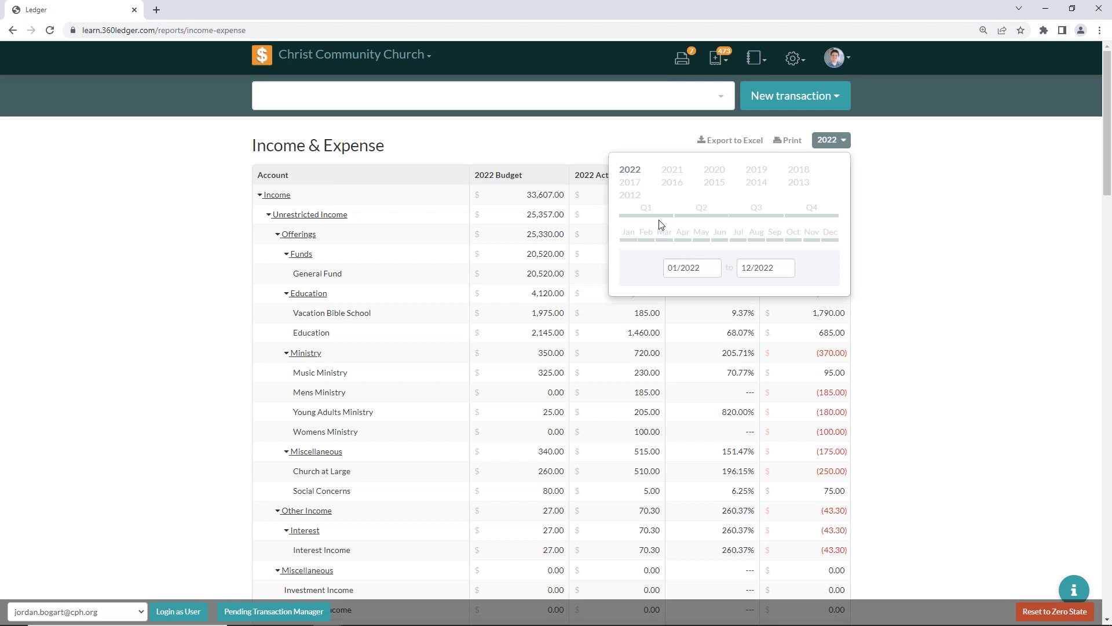
pyautogui.click(697, 218)
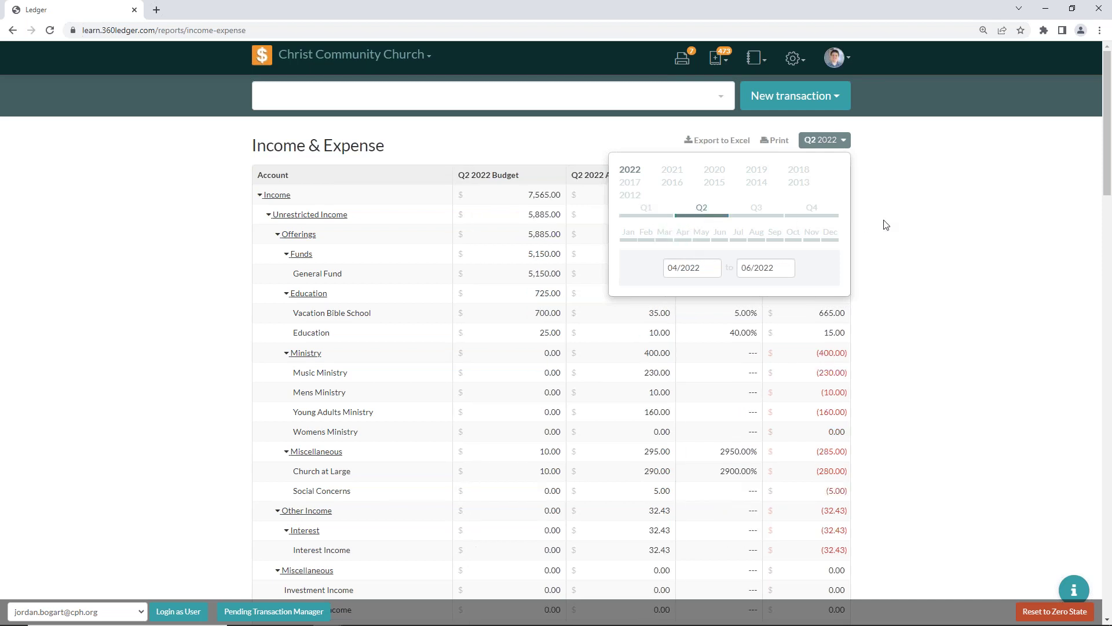
pyautogui.click(929, 197)
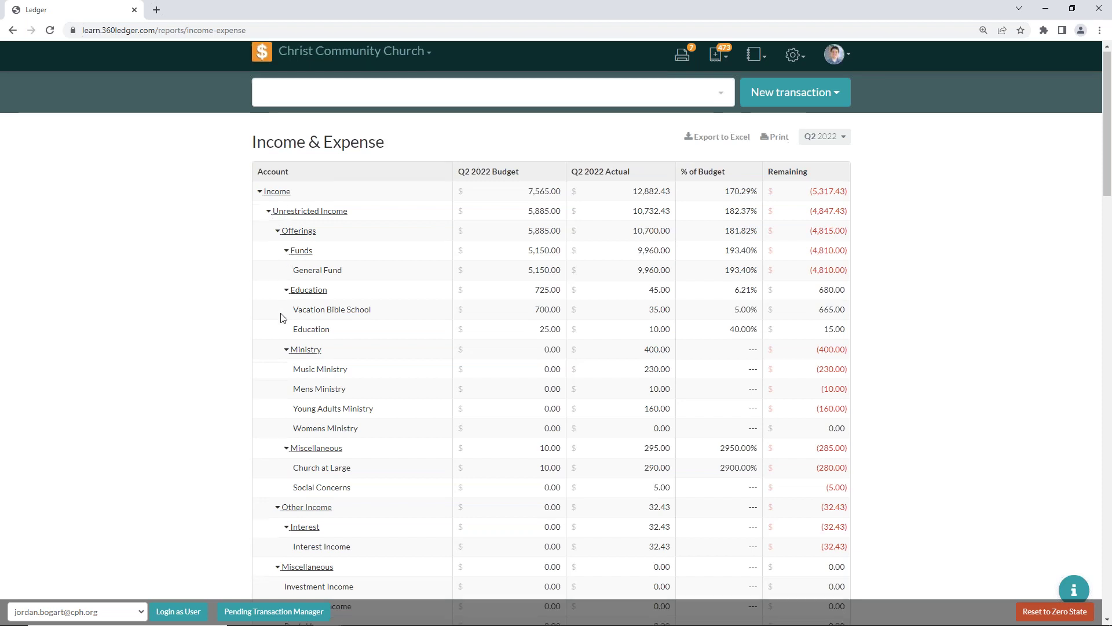
# Examine the account hierarchy and the Q2 2022 Budget column through the income and expense sections
pyautogui.scroll(-3, 284, 347)
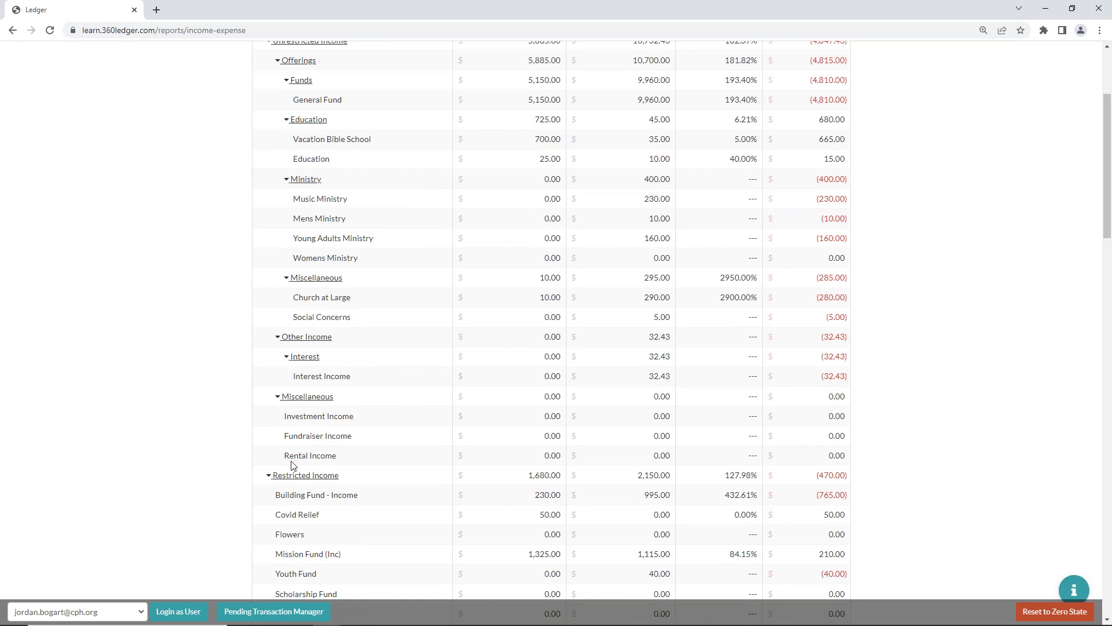
pyautogui.scroll(1, 293, 465)
pyautogui.scroll(2, 316, 232)
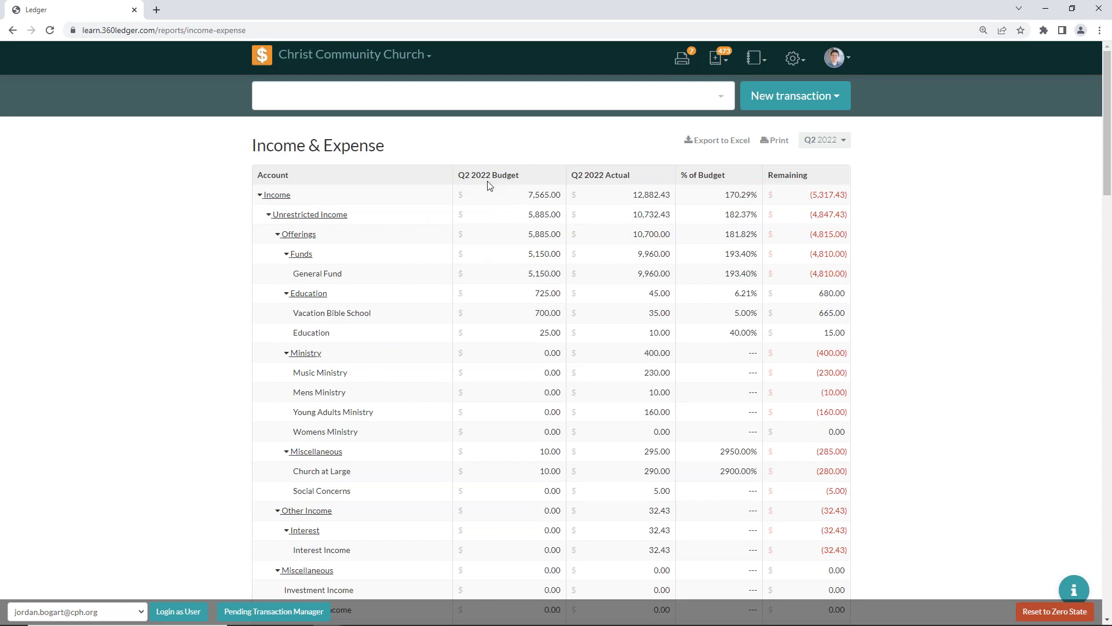
pyautogui.moveTo(458, 175); pyautogui.dragTo(520, 172)
pyautogui.click(520, 171)
pyautogui.scroll(-10, 545, 311)
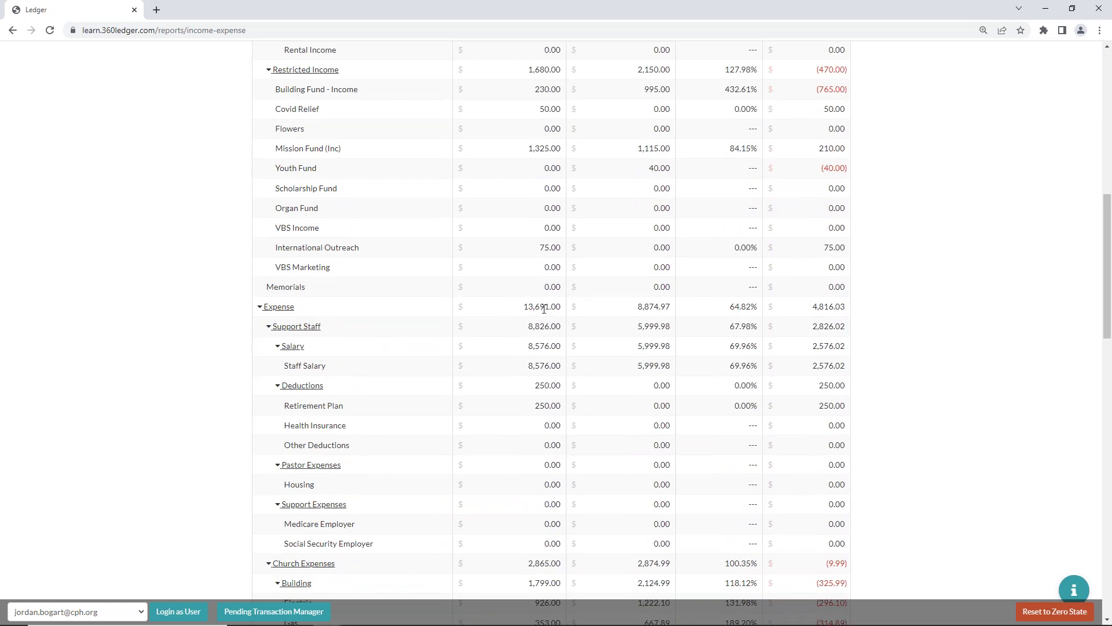
pyautogui.scroll(4, 553, 325)
pyautogui.scroll(5, 524, 219)
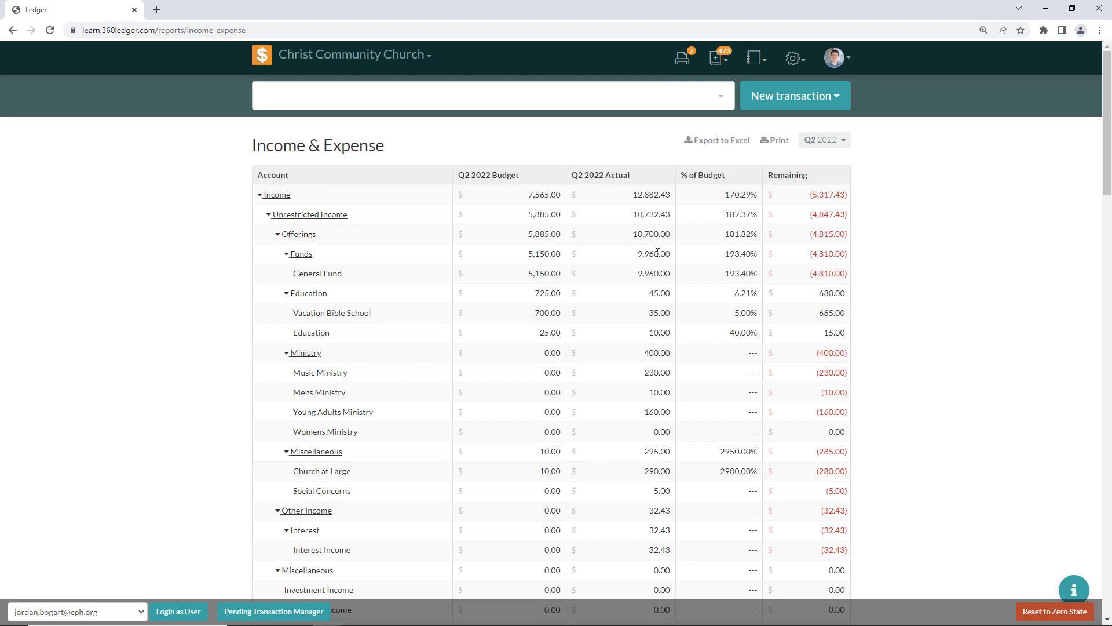
# Highlight the General Fund's Q2 2022 budget and actual amounts, and review the Actual column down to the expense accounts
pyautogui.doubleClick(539, 273)
pyautogui.click(574, 277)
pyautogui.moveTo(636, 275); pyautogui.dragTo(680, 276)
pyautogui.scroll(-1, 639, 350)
pyautogui.scroll(-10, 640, 350)
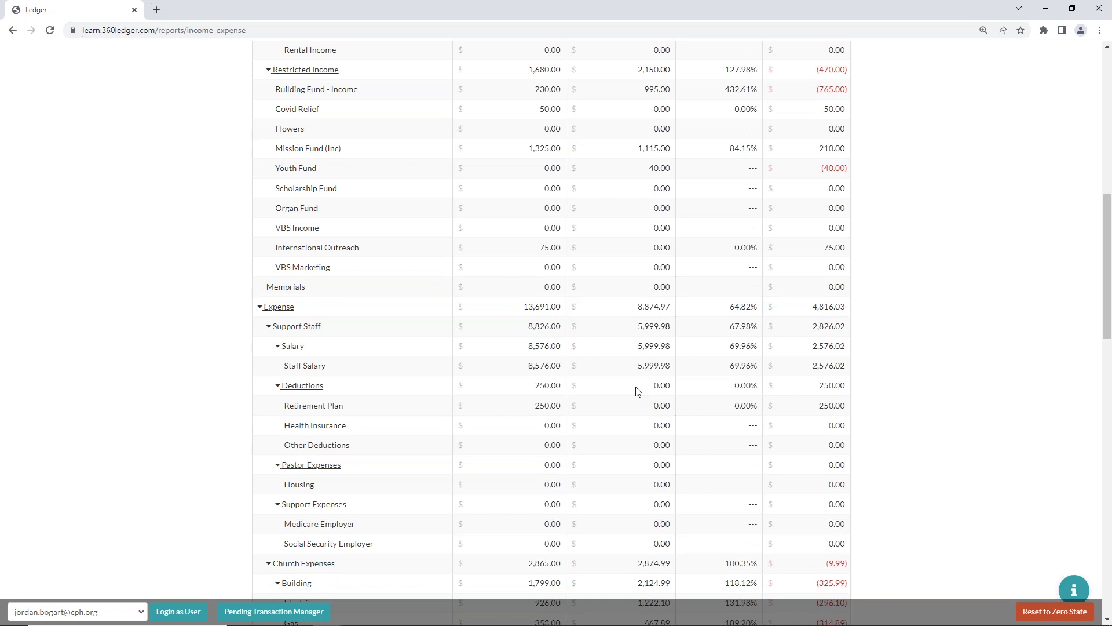
pyautogui.scroll(10, 637, 392)
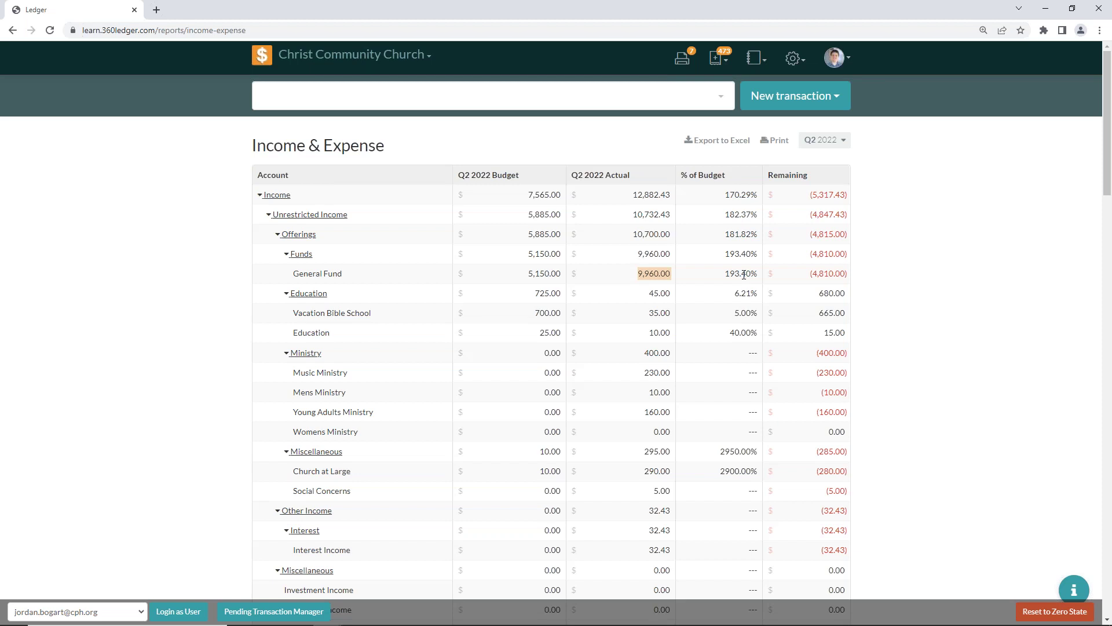
# Examine the % of Budget and Remaining columns from the income accounts down to the end of the report
pyautogui.scroll(-13, 747, 270)
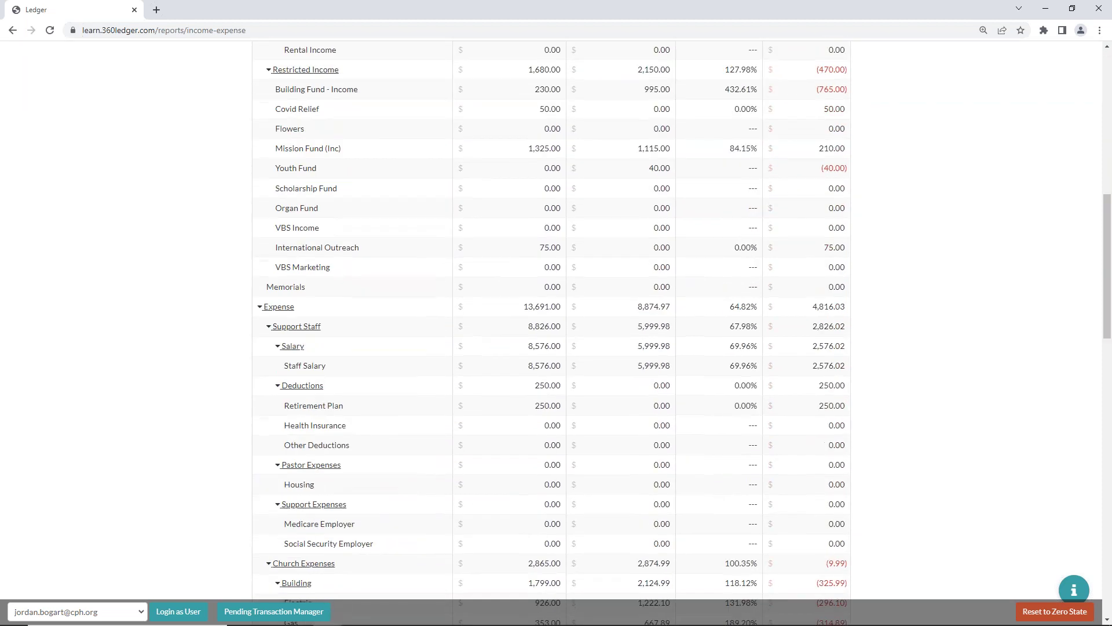
pyautogui.scroll(-1, 765, 320)
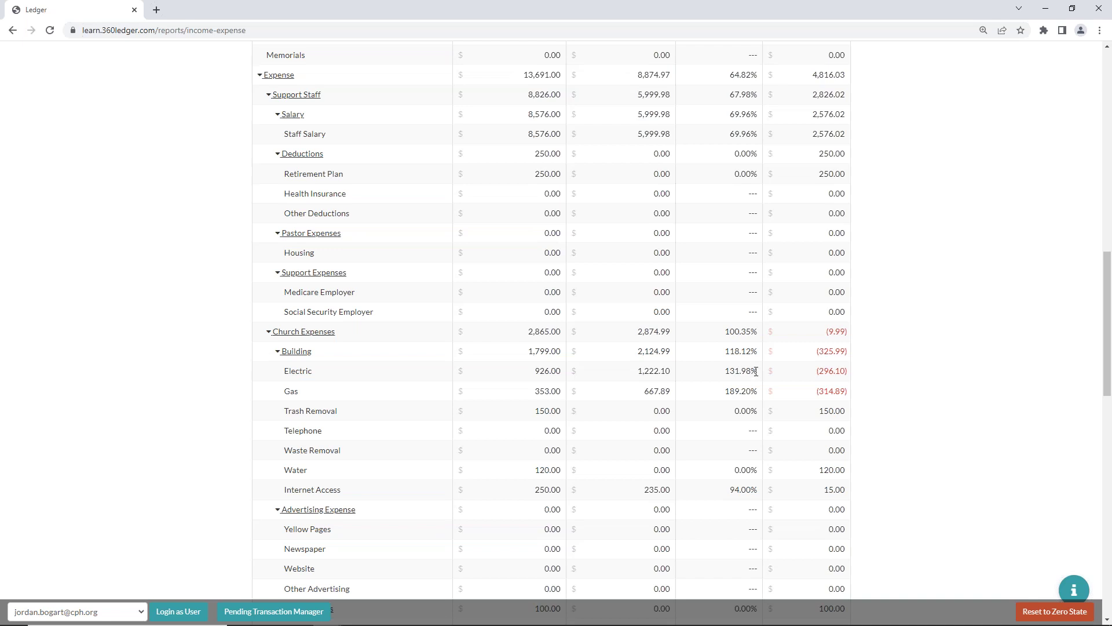
pyautogui.scroll(14, 755, 342)
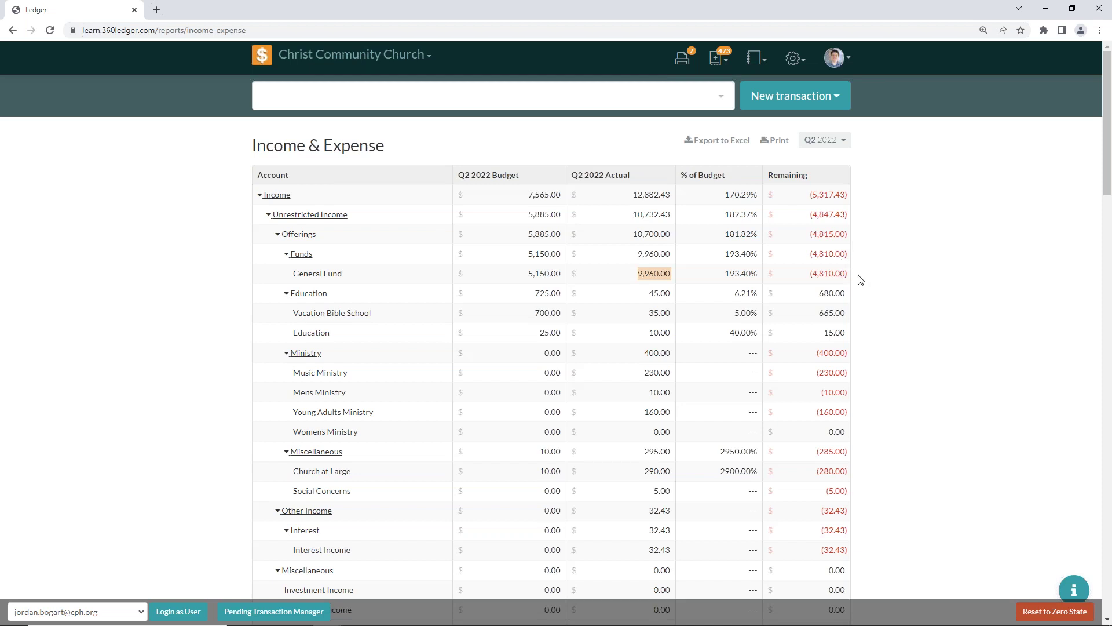
pyautogui.scroll(-10, 846, 284)
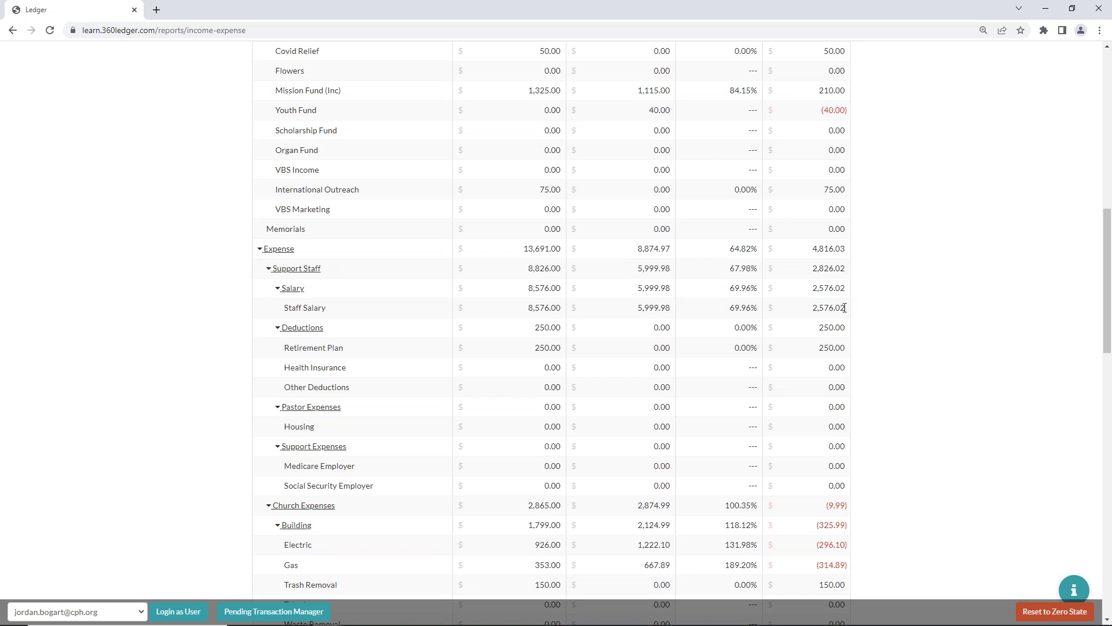
pyautogui.scroll(-5, 844, 308)
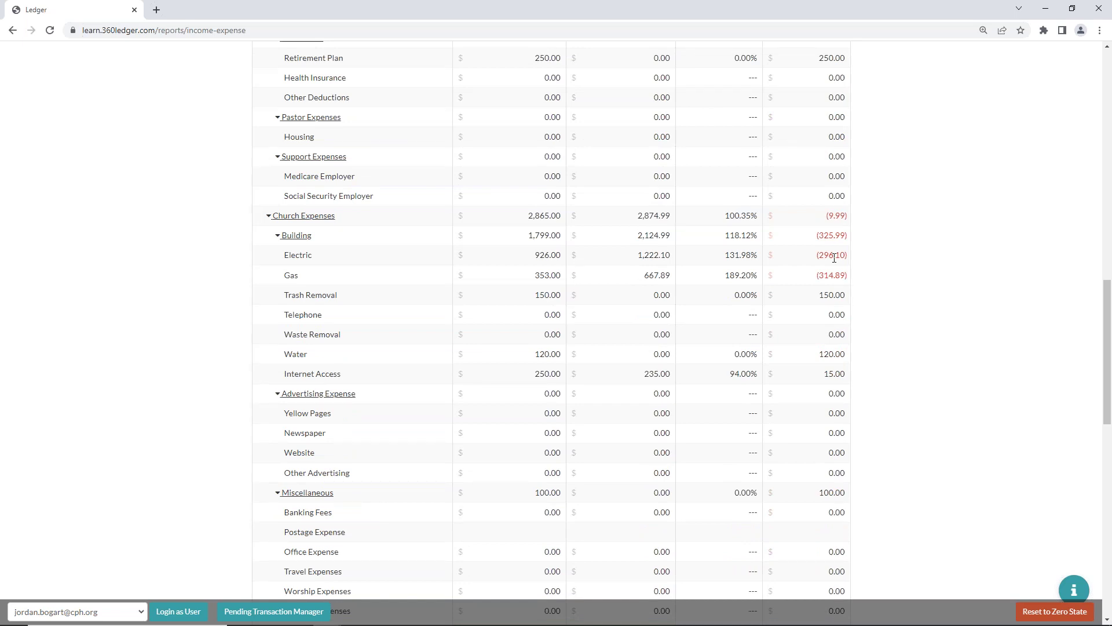
pyautogui.scroll(-10, 834, 258)
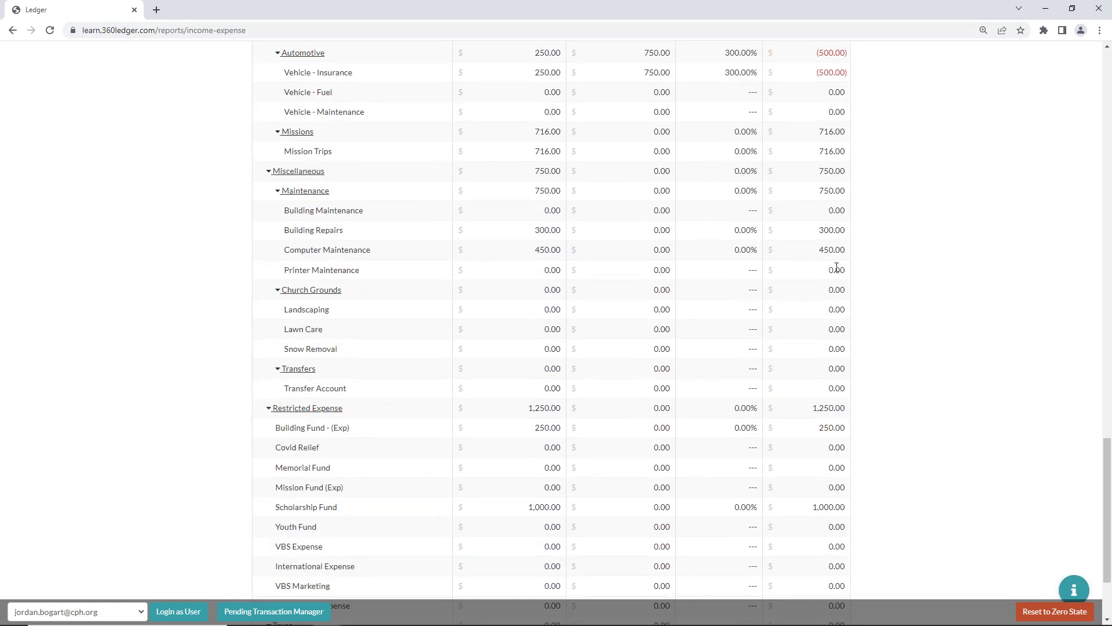
pyautogui.scroll(-2, 836, 267)
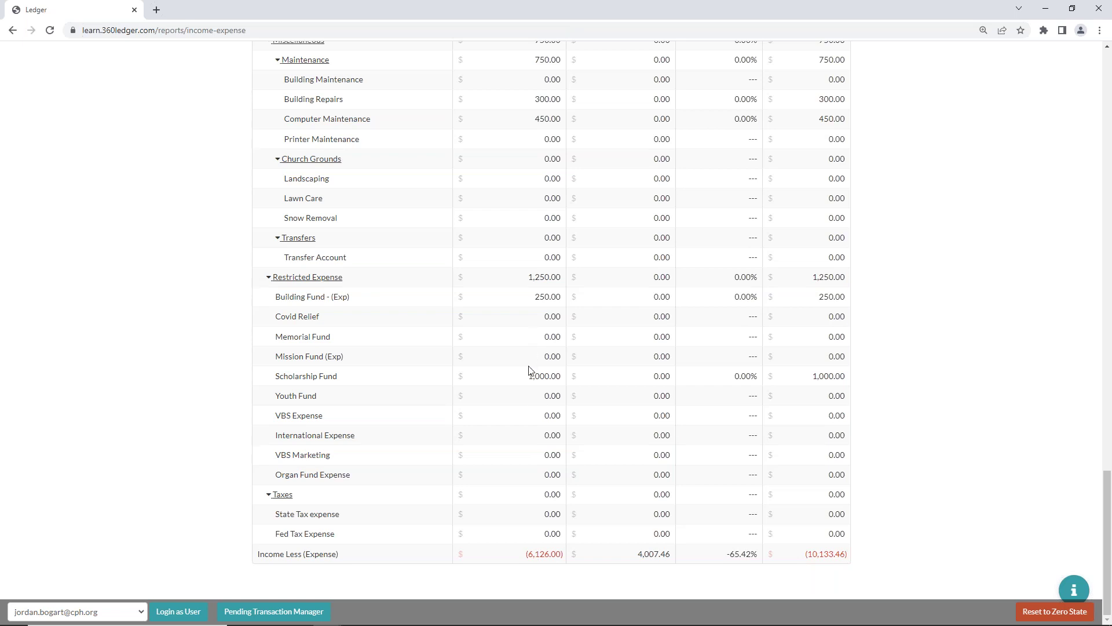
# Highlight the budget, actual and remaining amounts in the Income Less (Expense) row, comparing them with the income figures above
pyautogui.moveTo(529, 554); pyautogui.dragTo(561, 554)
pyautogui.scroll(20, 596, 303)
pyautogui.scroll(10, 621, 215)
pyautogui.scroll(-20, 626, 226)
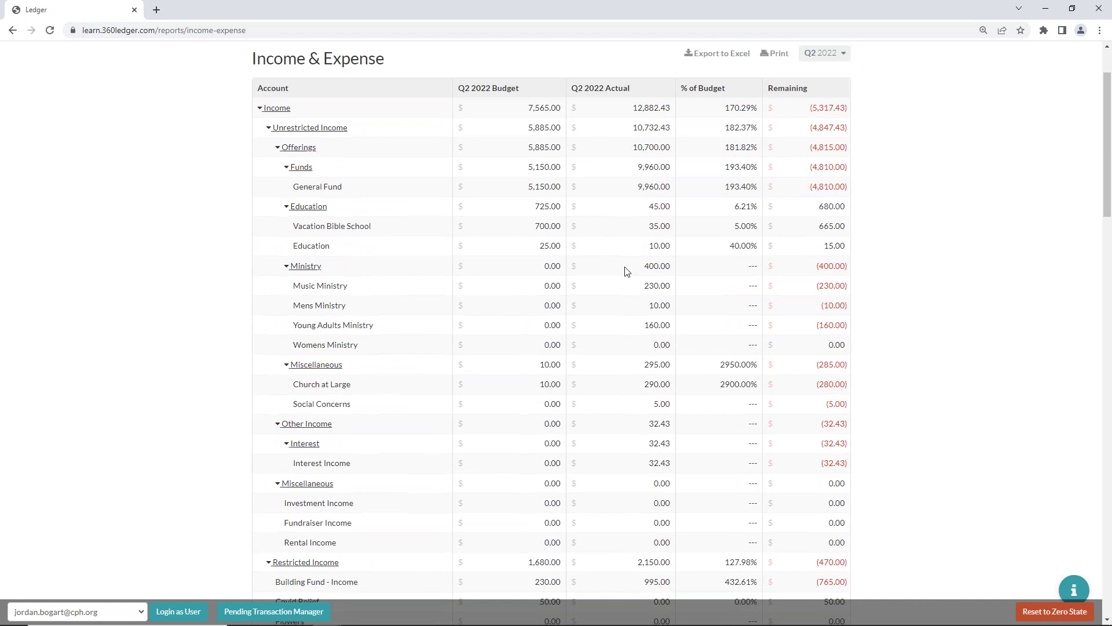
pyautogui.moveTo(636, 556); pyautogui.dragTo(676, 563)
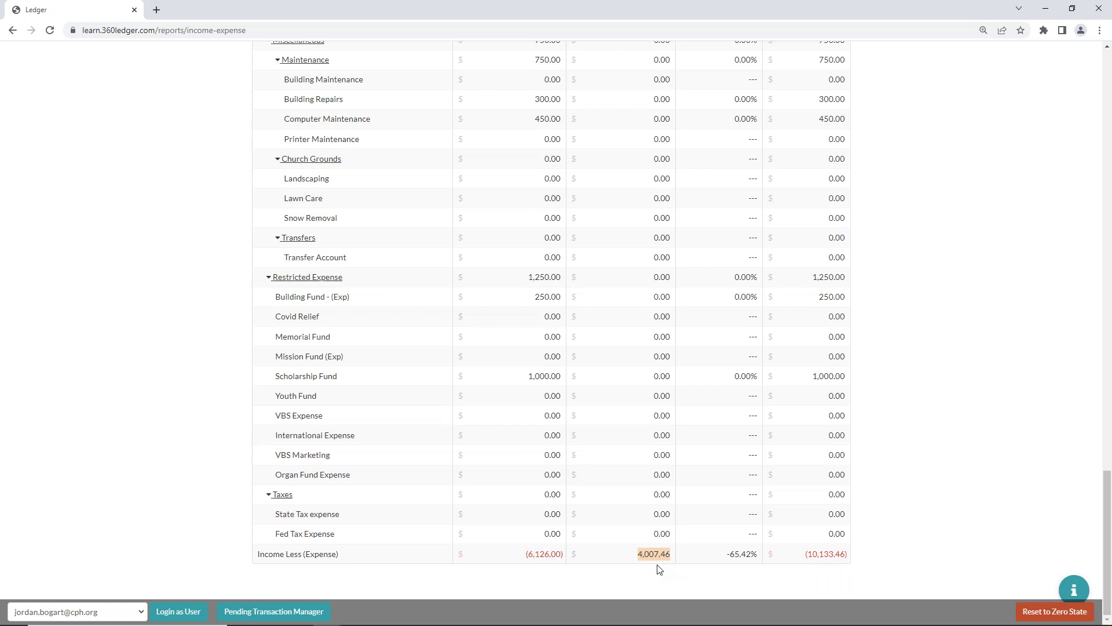
pyautogui.click(810, 556)
pyautogui.moveTo(810, 557); pyautogui.dragTo(873, 564)
pyautogui.click(875, 566)
pyautogui.scroll(8, 719, 573)
pyautogui.scroll(15, 719, 566)
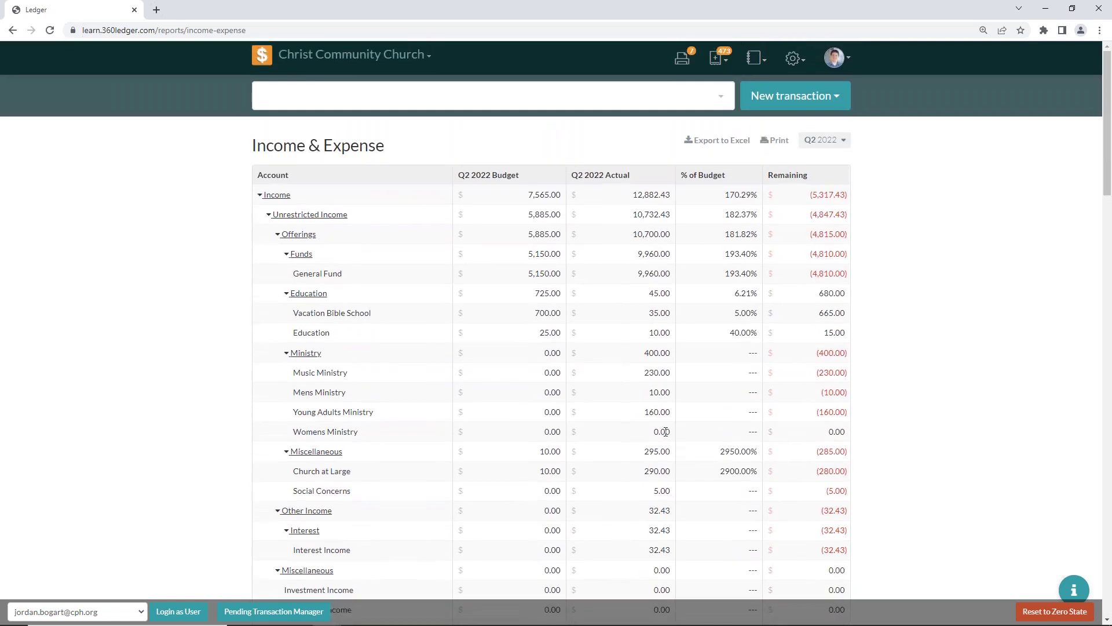
# Preview the printout of the Q2 2022 Income & Expense report and close it without printing
pyautogui.click(777, 141)
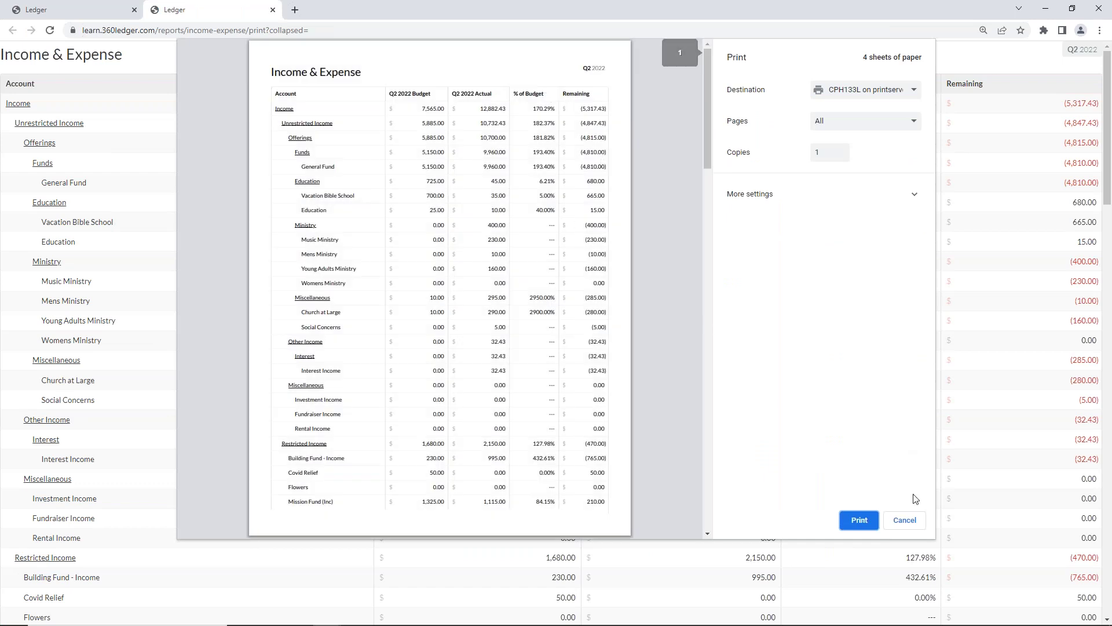
pyautogui.click(919, 520)
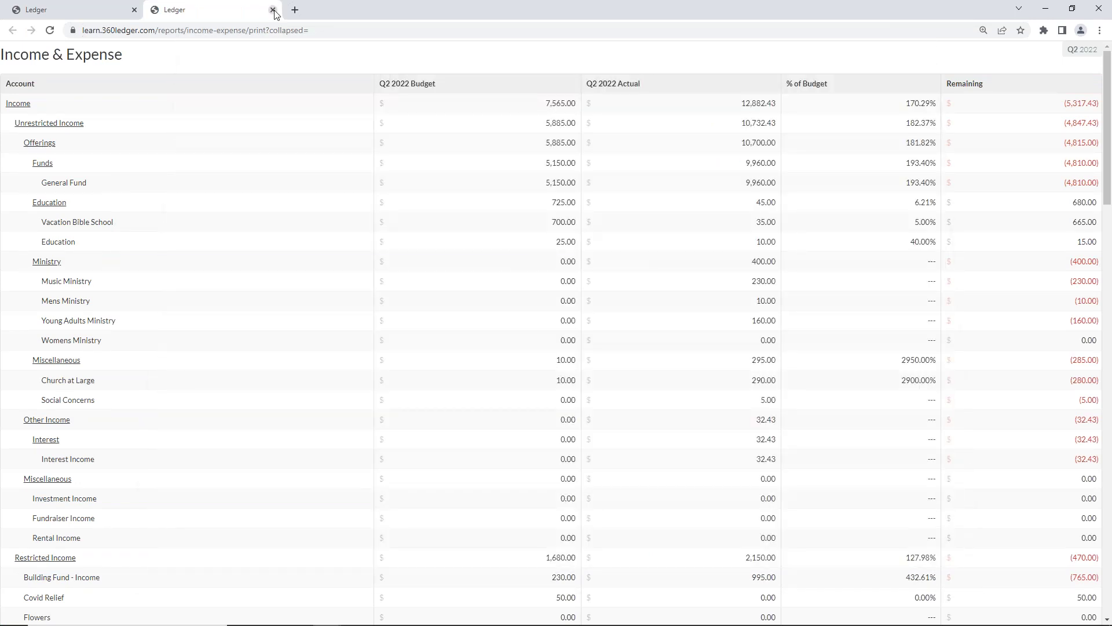
pyautogui.click(273, 10)
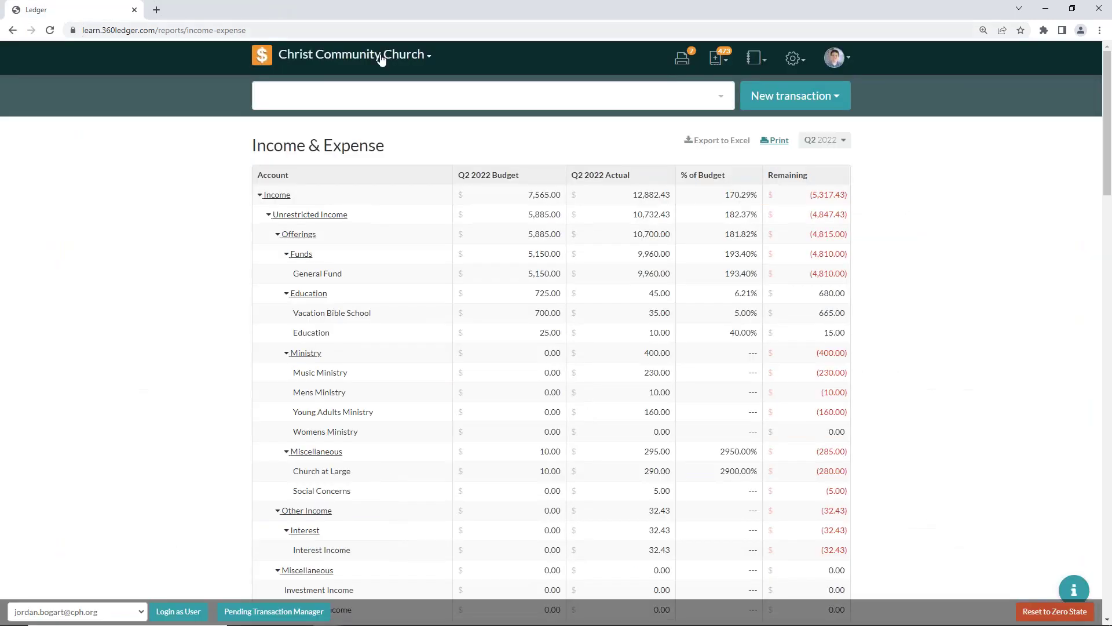
# Export the Q2 2022 Income & Expense report to Excel, open the downloaded workbook and enable editing
pyautogui.click(729, 145)
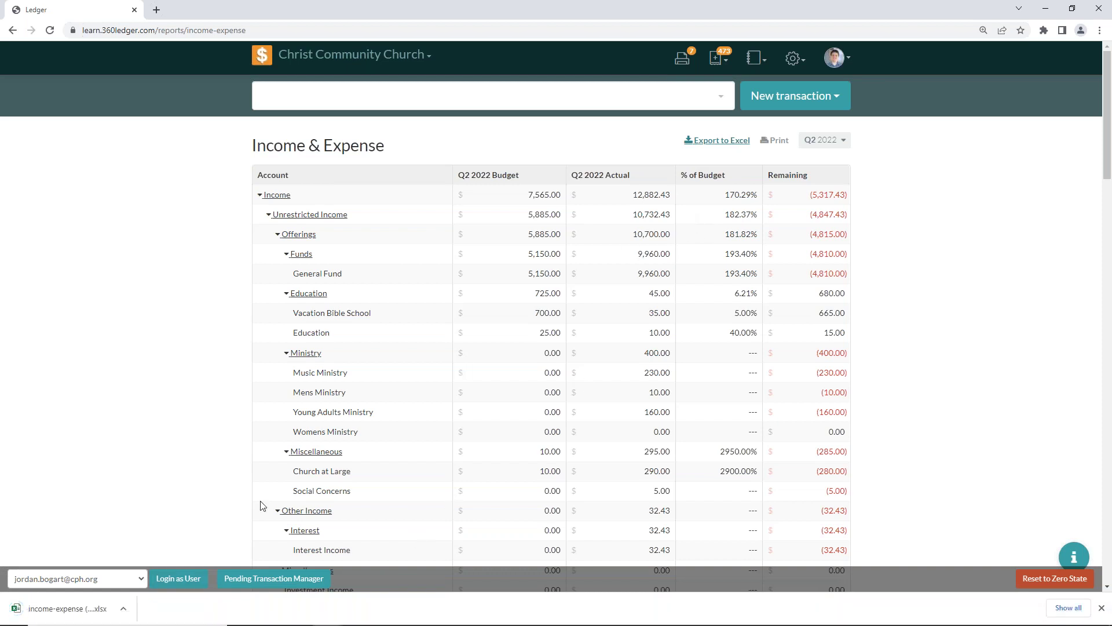
pyautogui.click(78, 605)
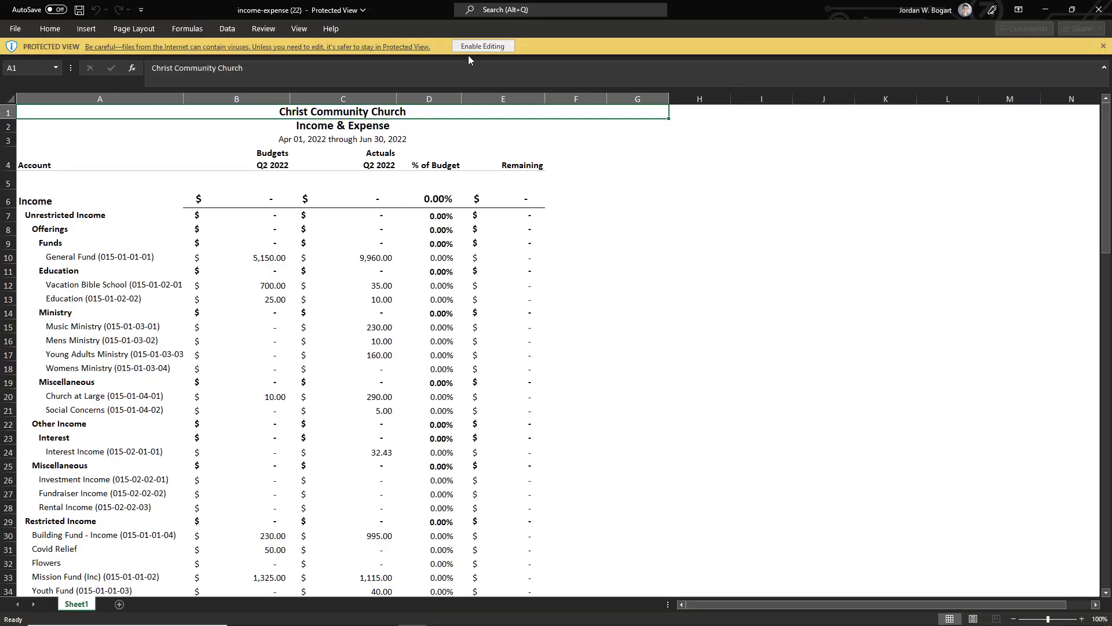
pyautogui.click(476, 46)
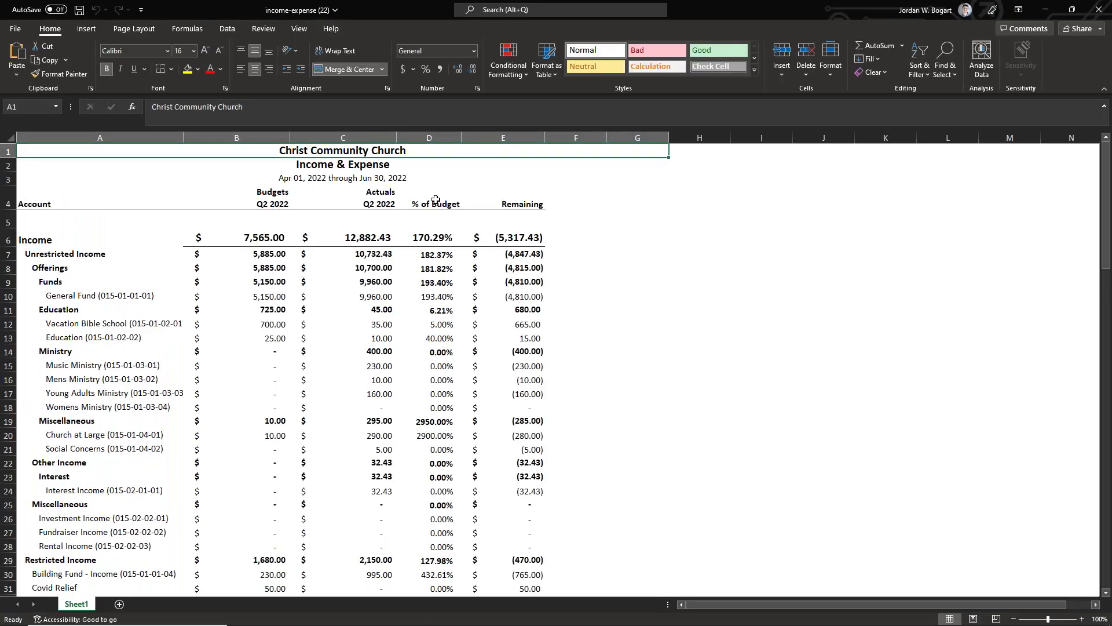
# Inspect the Unrestricted Income formulas for Q2 2022 actuals in C7 and budget in B7
pyautogui.click(51, 243)
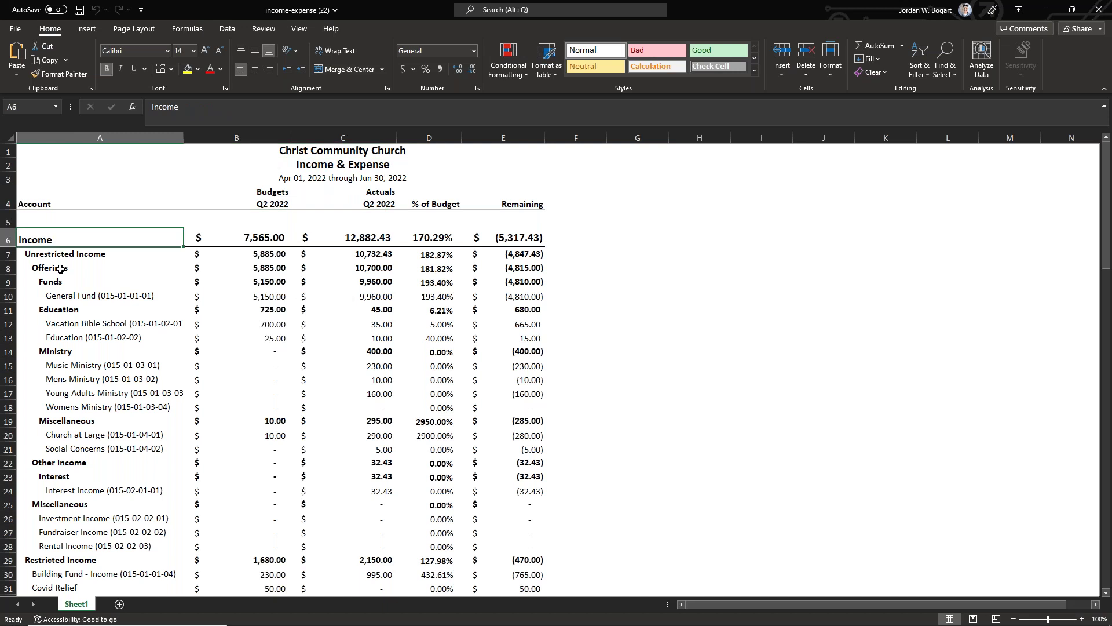
pyautogui.press('Down')
pyautogui.press('Right')
pyautogui.press('Right')
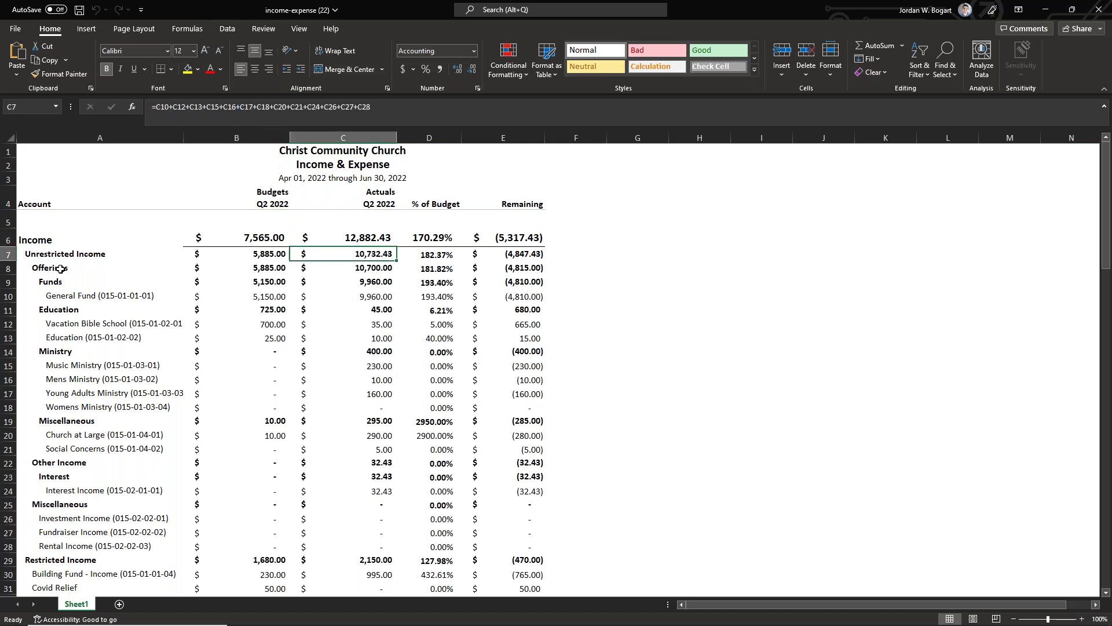
pyautogui.press('Left')
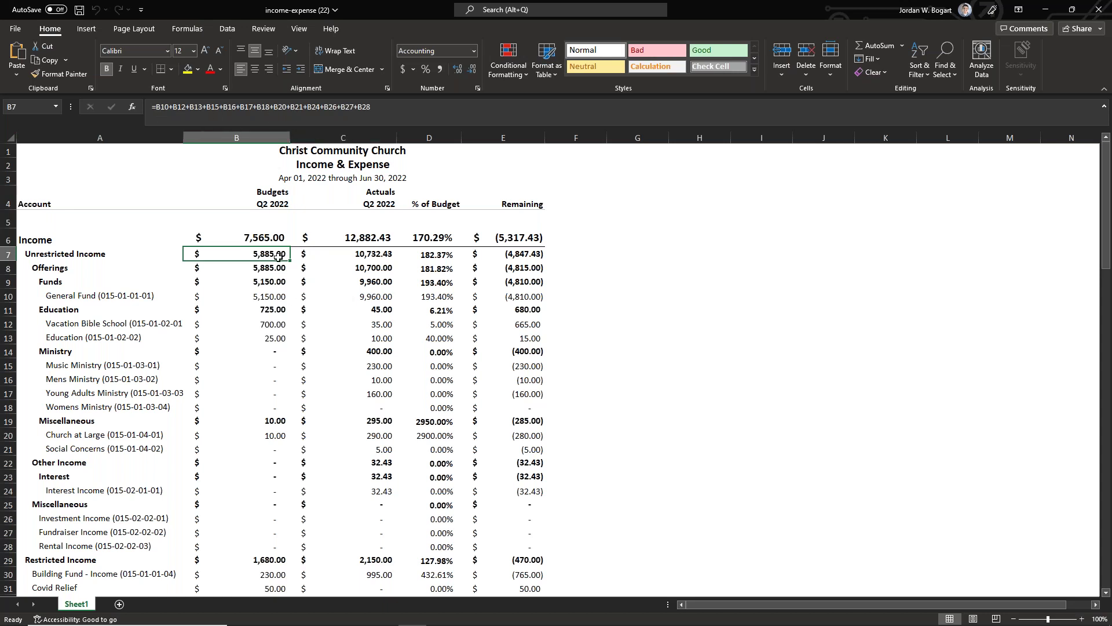
# Try a Q2 2022 budget of 500 for Music Ministry in B15 and undo the entry
pyautogui.click(284, 370)
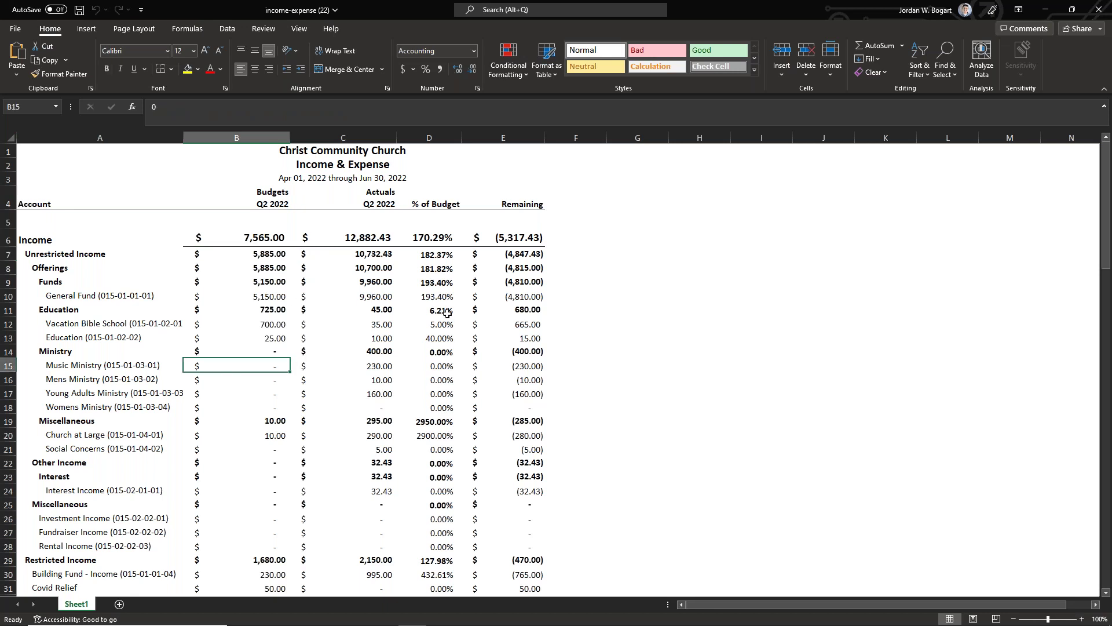
pyautogui.write('500')
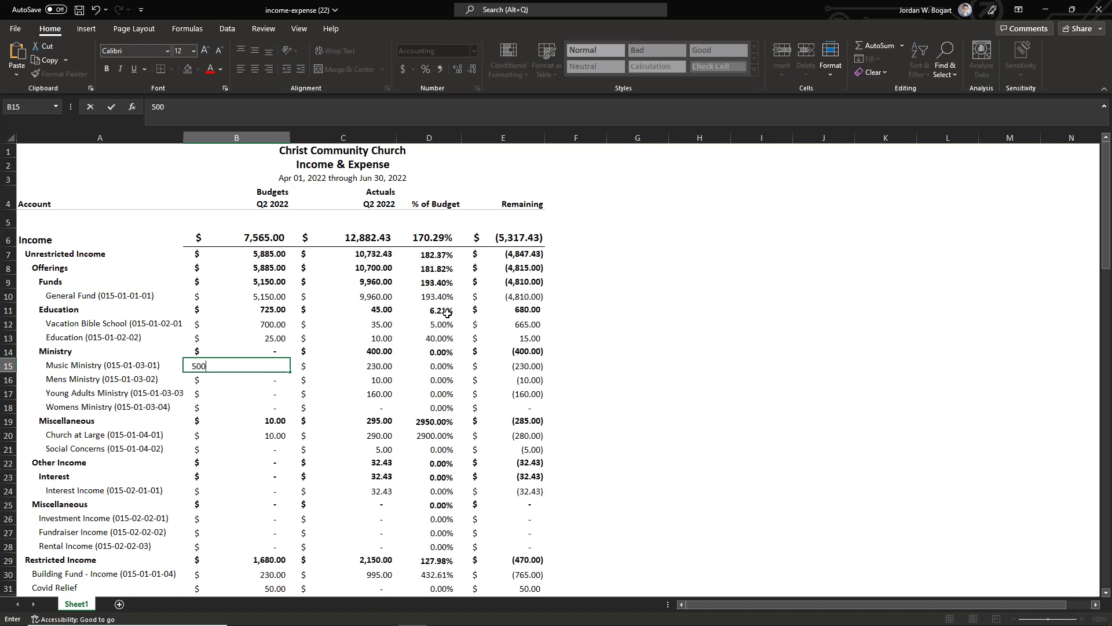
pyautogui.press('Return')
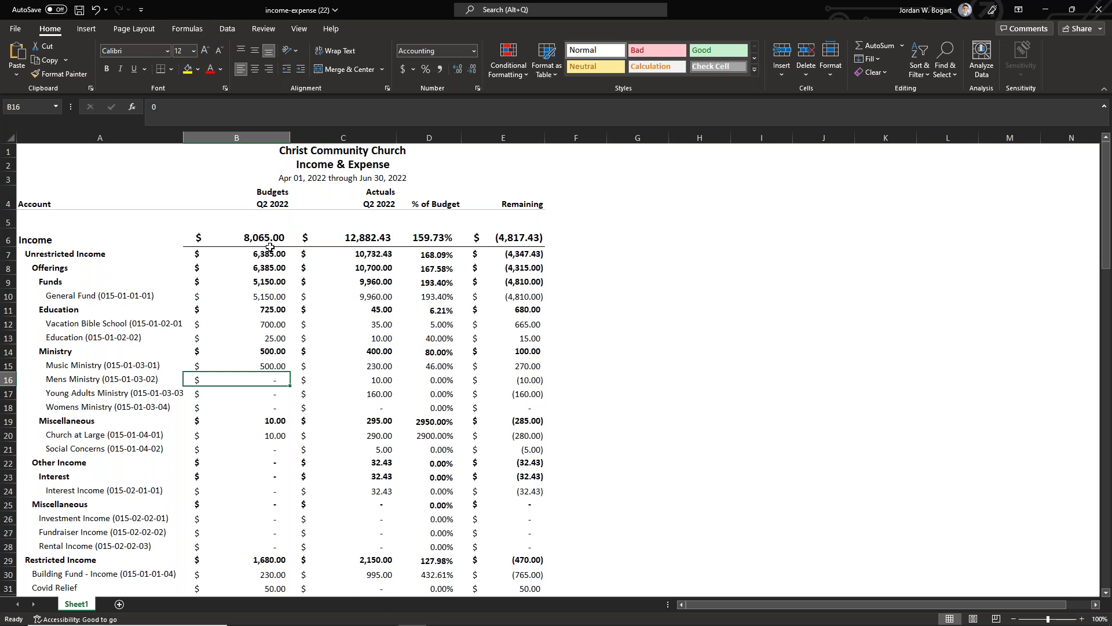
pyautogui.hotkey('ctrl', 'z')
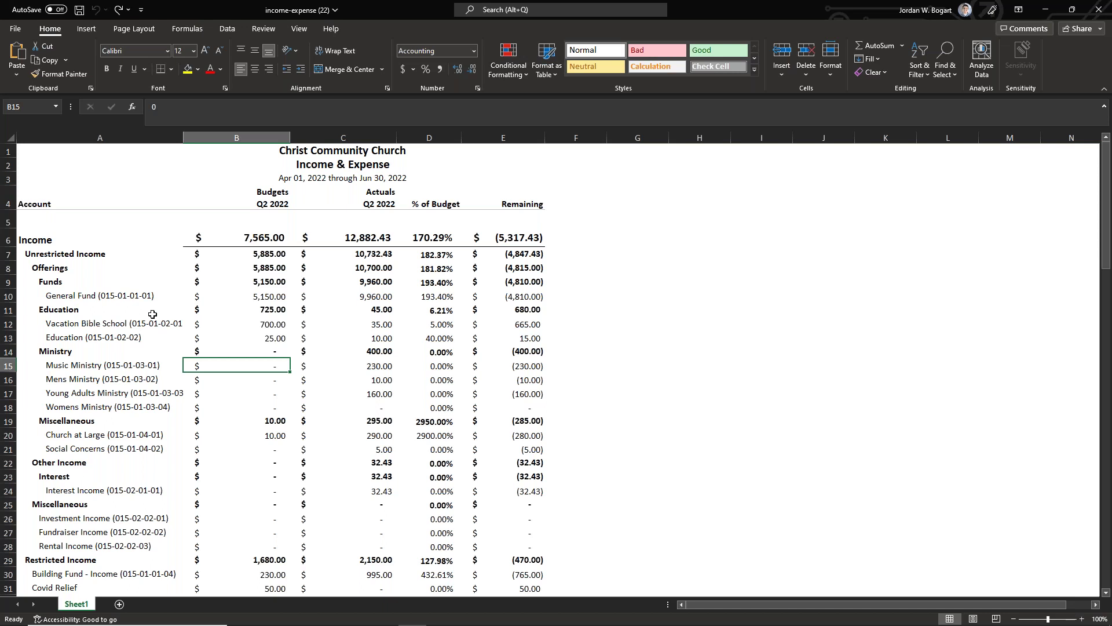
# Select the General Fund's Q2 2022 budget in cell B10
pyautogui.click(257, 299)
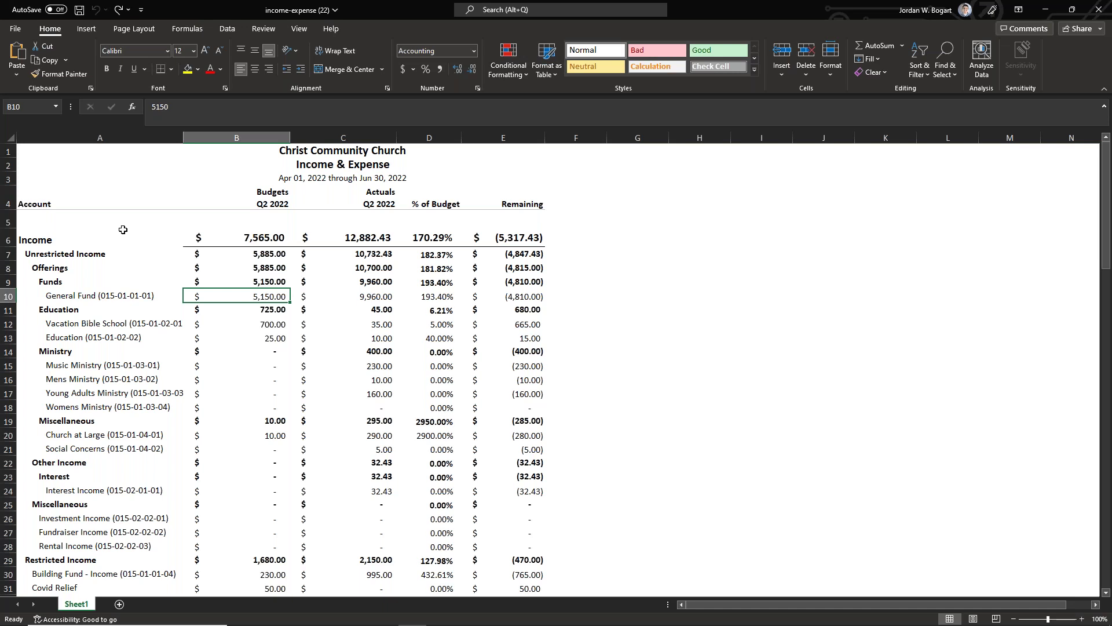
# Delete the three report title rows, 1 through 3, from the Q2 2022 Income & Expense workbook
pyautogui.moveTo(9, 149); pyautogui.dragTo(9, 179)
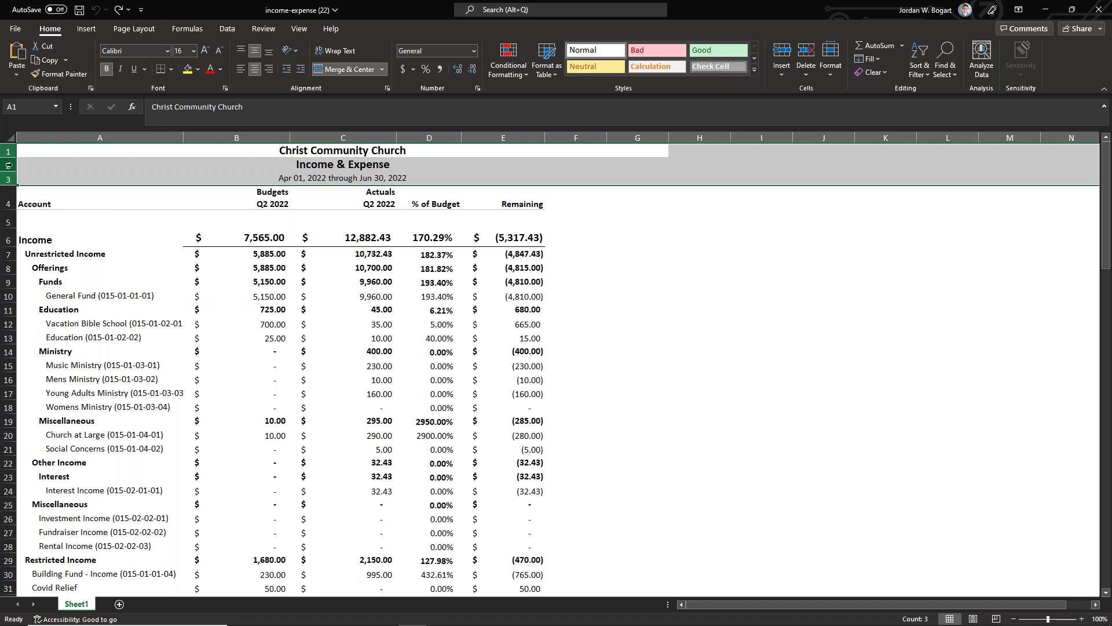
pyautogui.rightClick(9, 165)
pyautogui.click(59, 301)
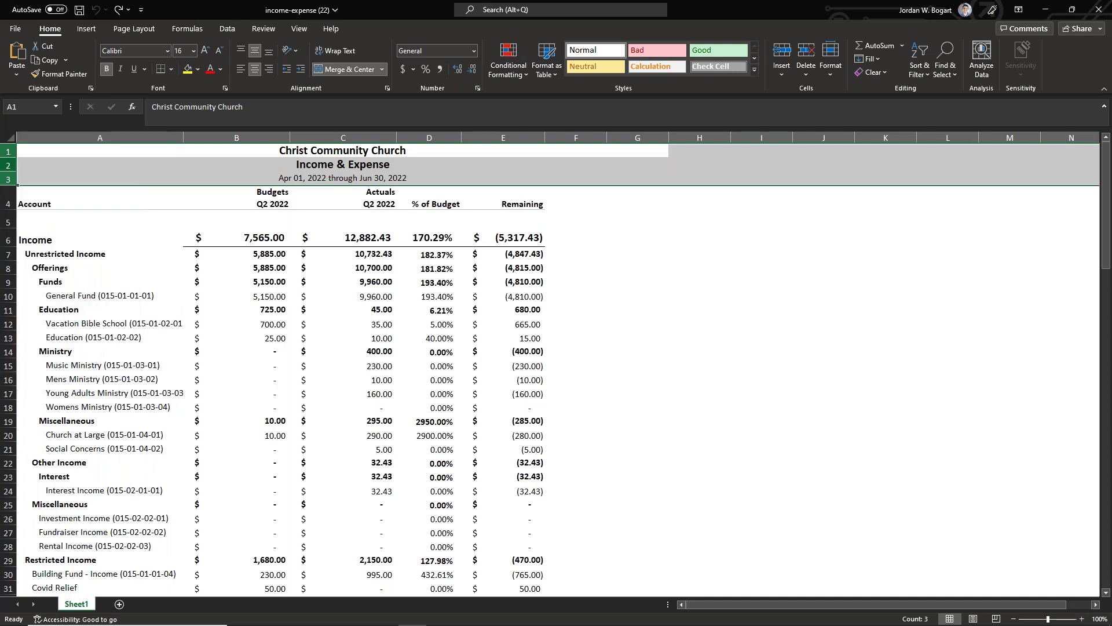
# Switch back to the 360Ledger Income & Expense report in the browser and change its period to the full year 2022
pyautogui.click(1052, 9)
pyautogui.click(846, 142)
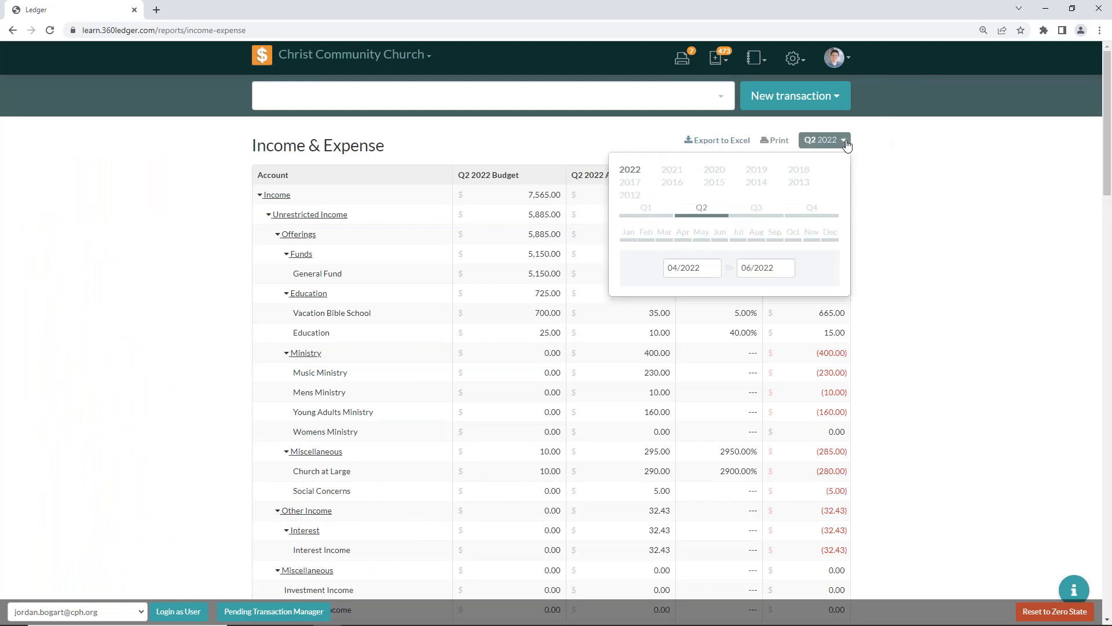
pyautogui.click(640, 173)
pyautogui.click(184, 197)
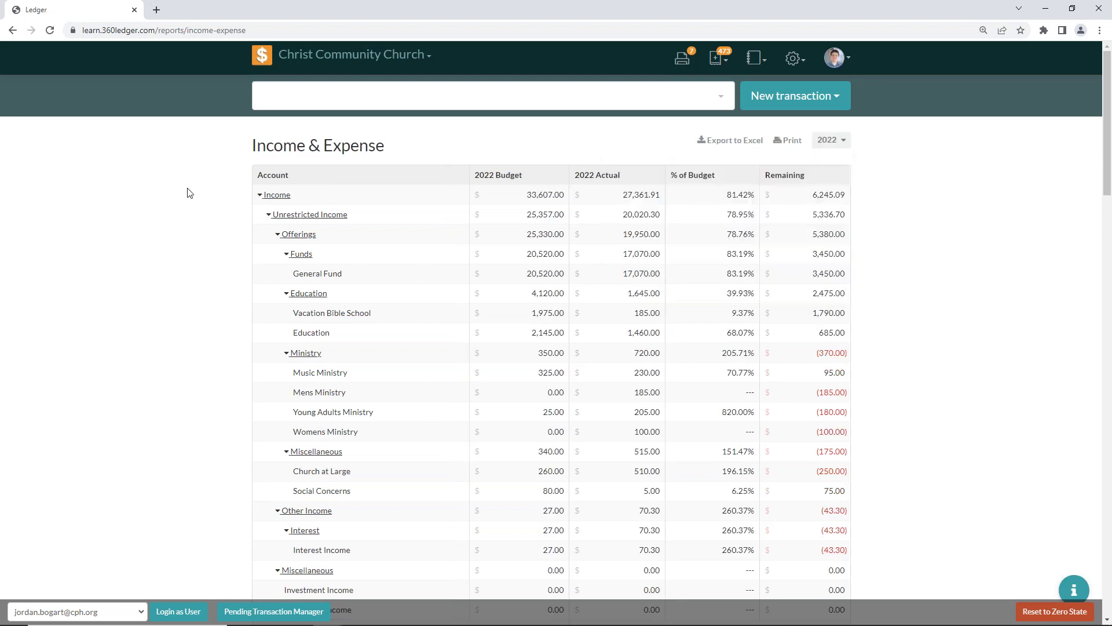
# Export the full-year 2022 Income & Expense report to Excel, open the downloaded workbook and enable editing
pyautogui.click(738, 145)
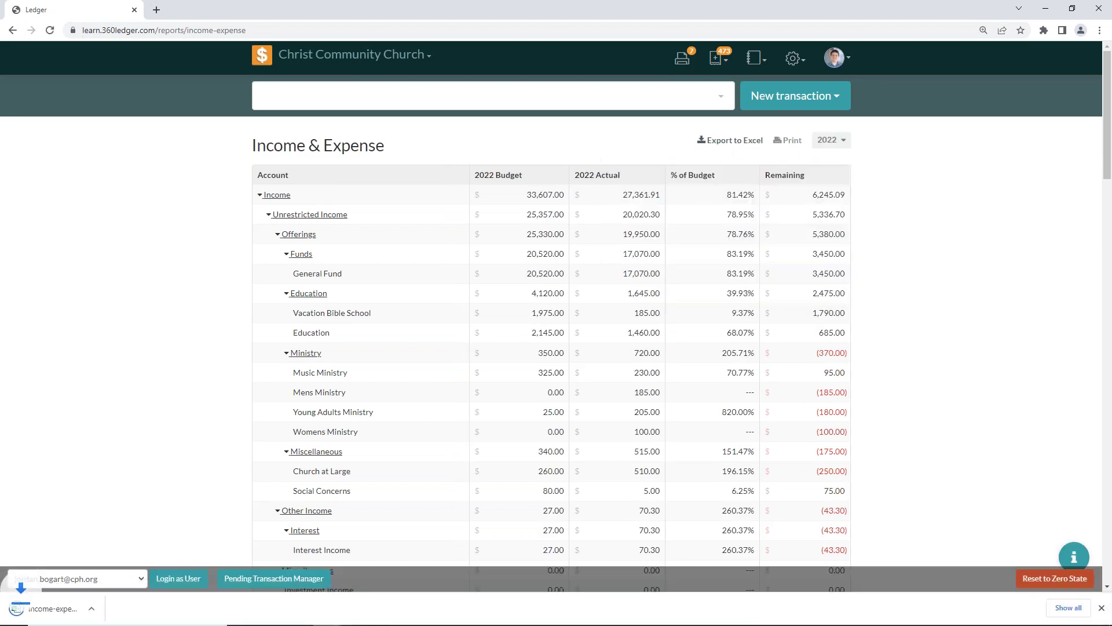
pyautogui.click(29, 607)
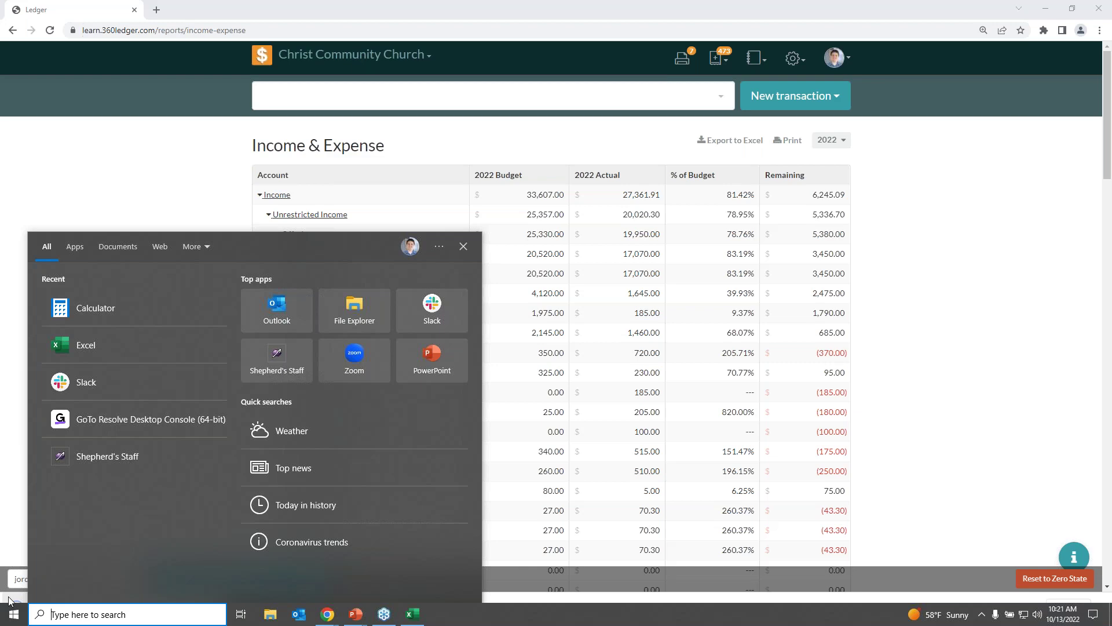
pyautogui.click(23, 605)
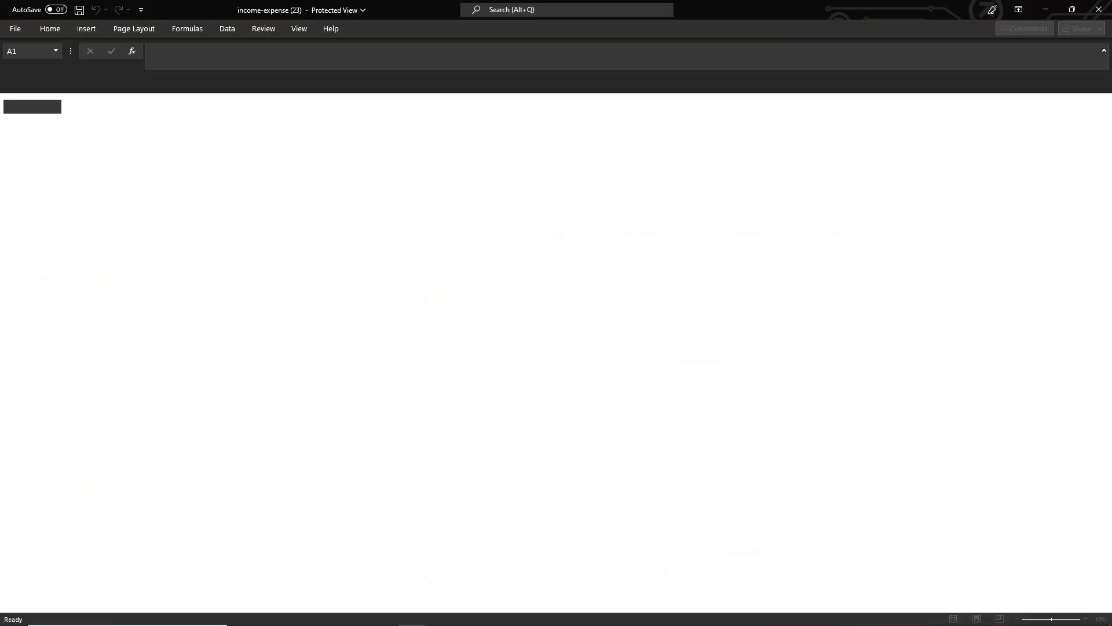
pyautogui.click(497, 47)
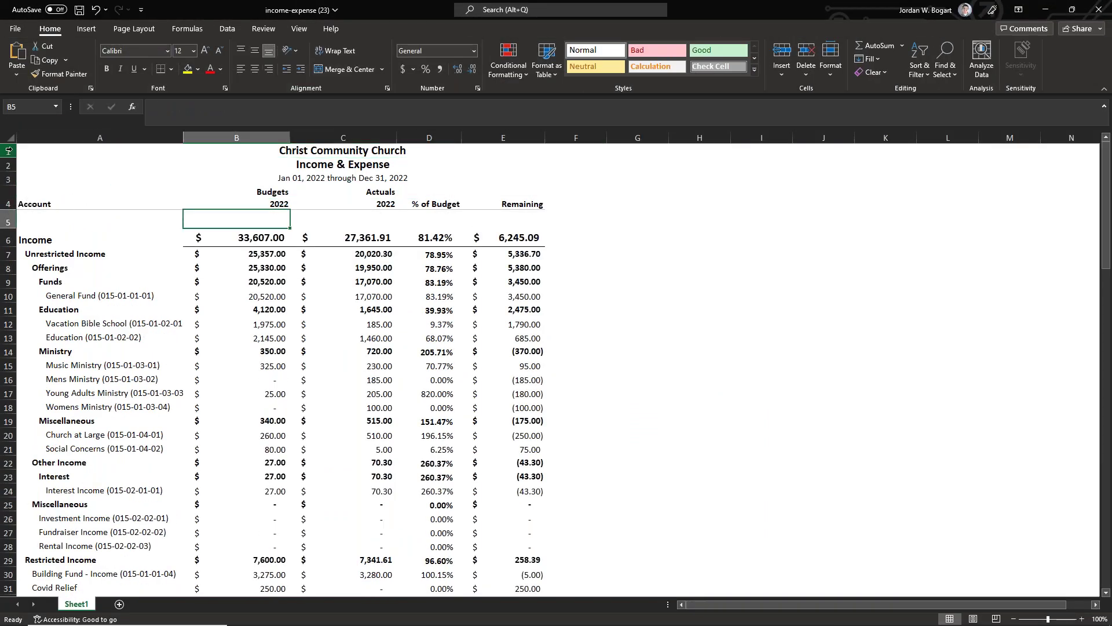
# Delete title rows 1 through 3 from the full-year 2022 workbook
pyautogui.moveTo(9, 150); pyautogui.dragTo(9, 179)
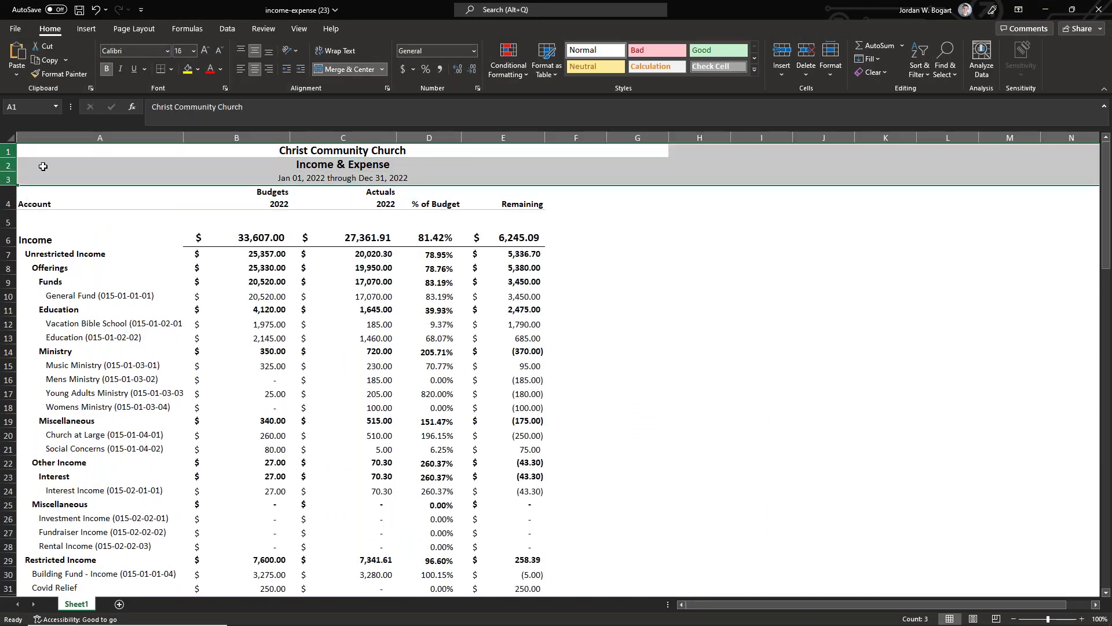
pyautogui.rightClick(42, 165)
pyautogui.click(110, 297)
pyautogui.click(414, 265)
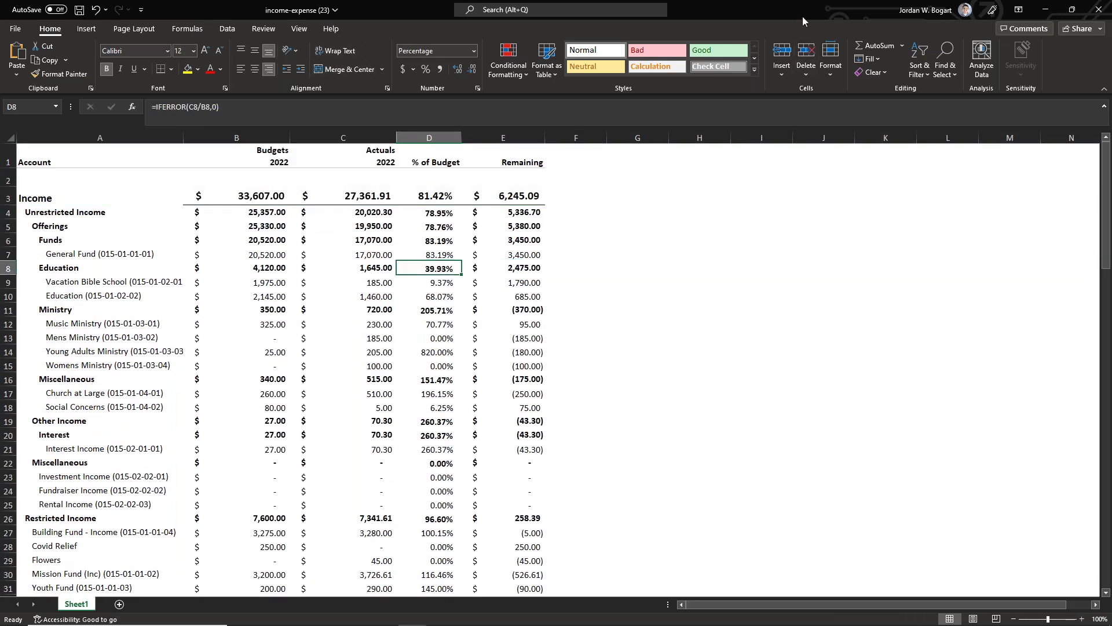
# Copy the 2022 Budgets column from the full-year workbook and insert it beside the Q2 2022 Budgets column in the Q2 workbook
pyautogui.moveTo(802, 10); pyautogui.dragTo(795, 183)
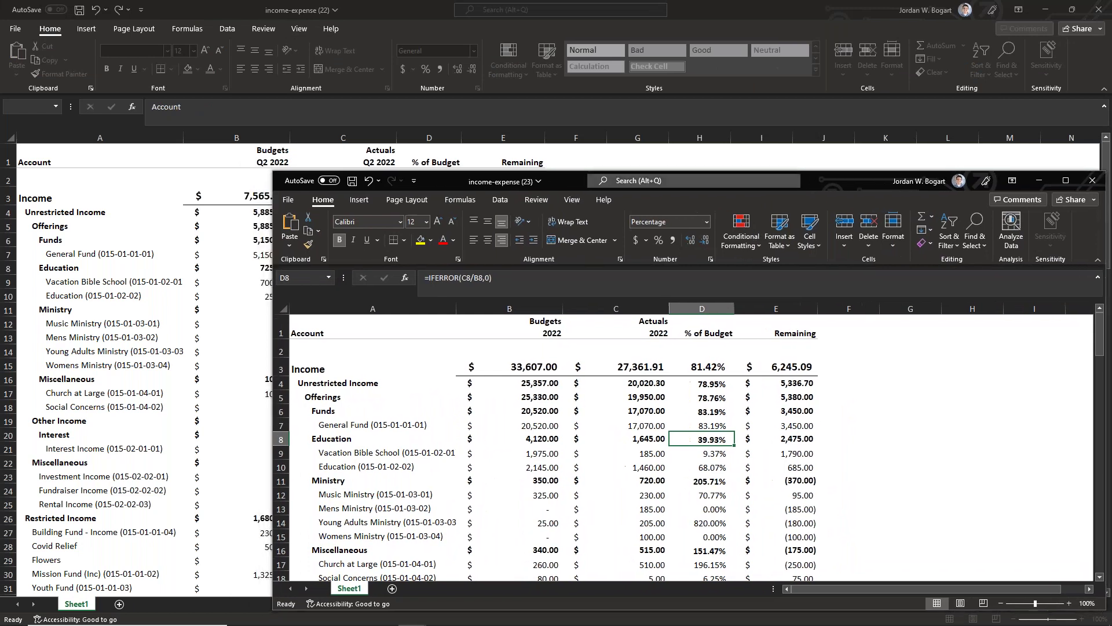
pyautogui.click(543, 308)
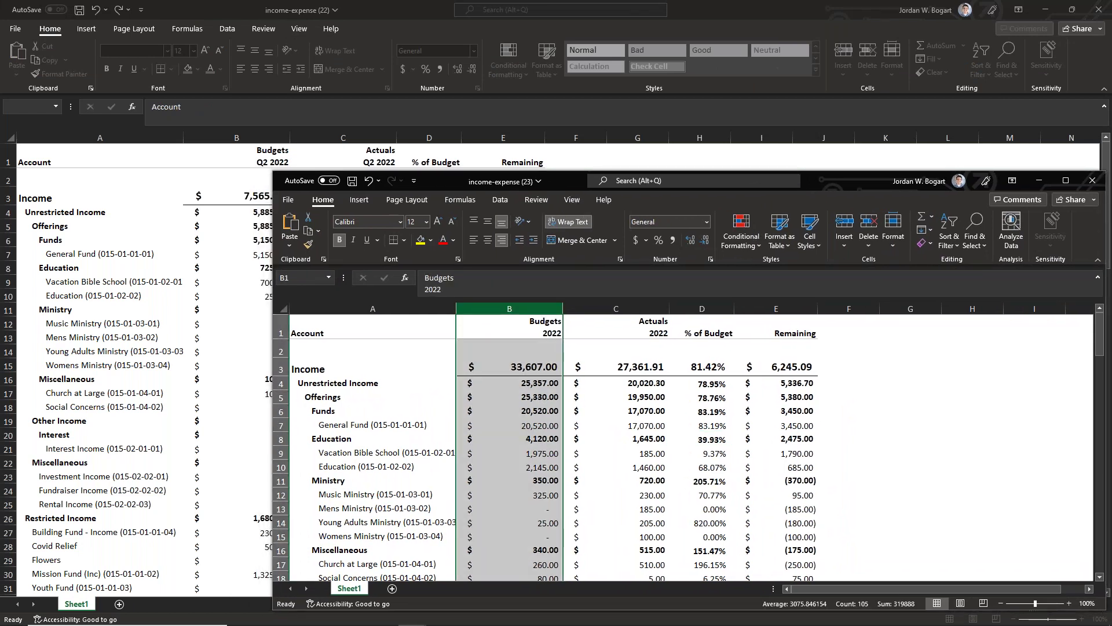
pyautogui.rightClick(545, 311)
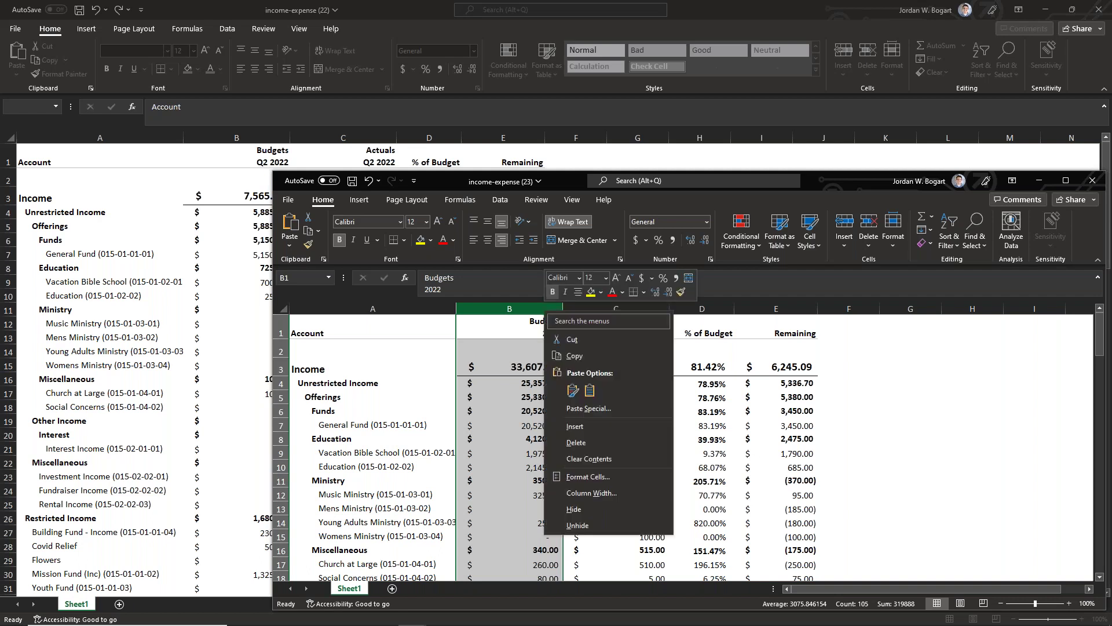
pyautogui.click(574, 356)
pyautogui.click(334, 134)
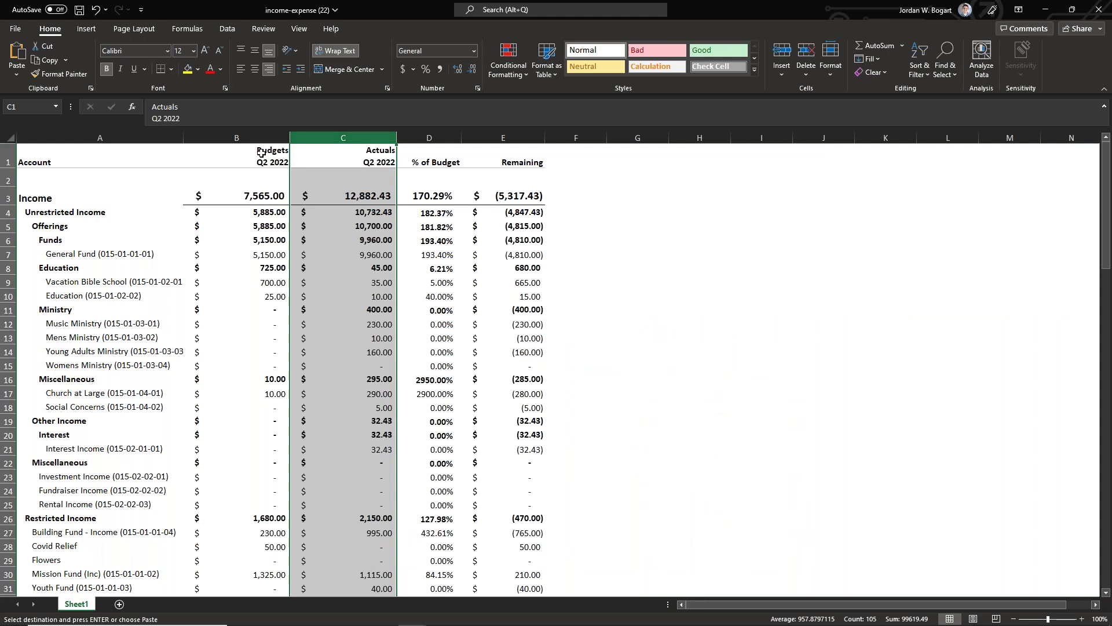
pyautogui.rightClick(317, 138)
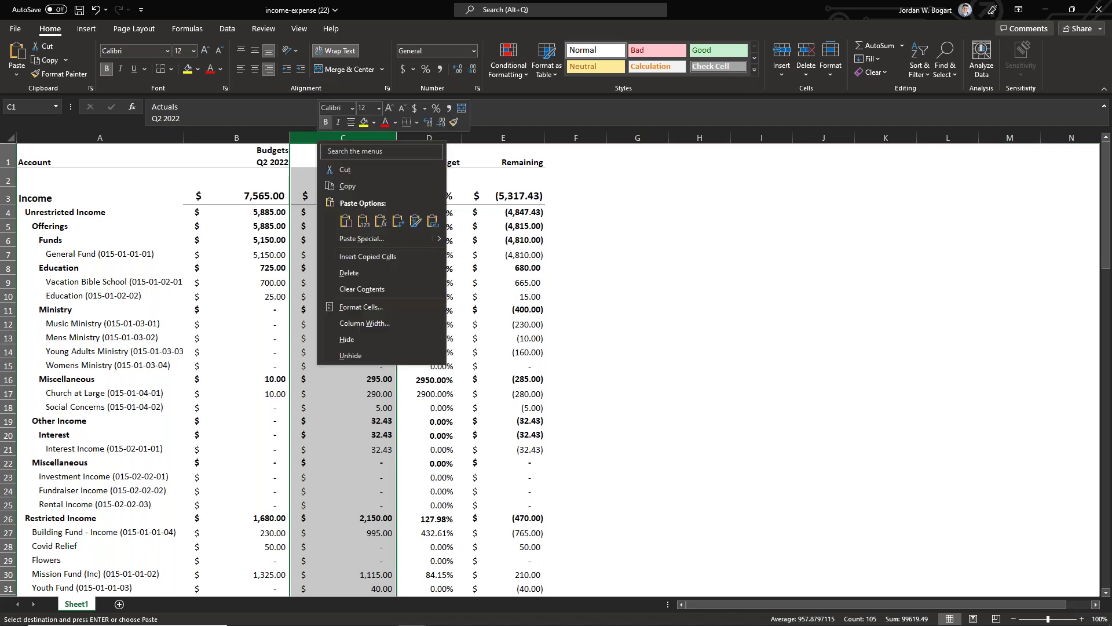
pyautogui.click(364, 257)
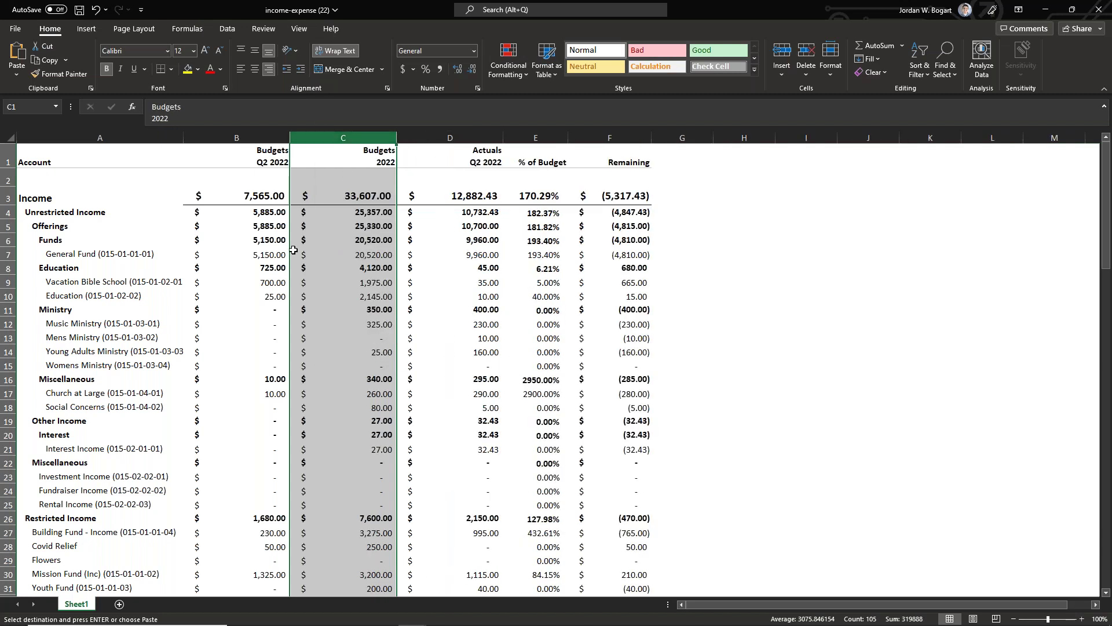
pyautogui.click(261, 157)
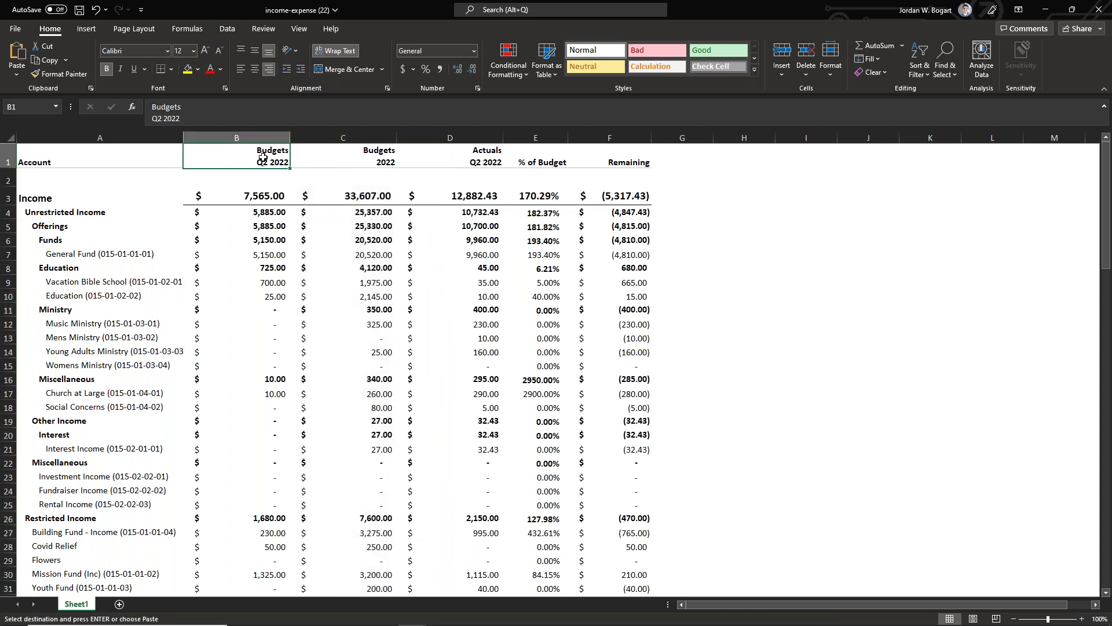
pyautogui.click(264, 255)
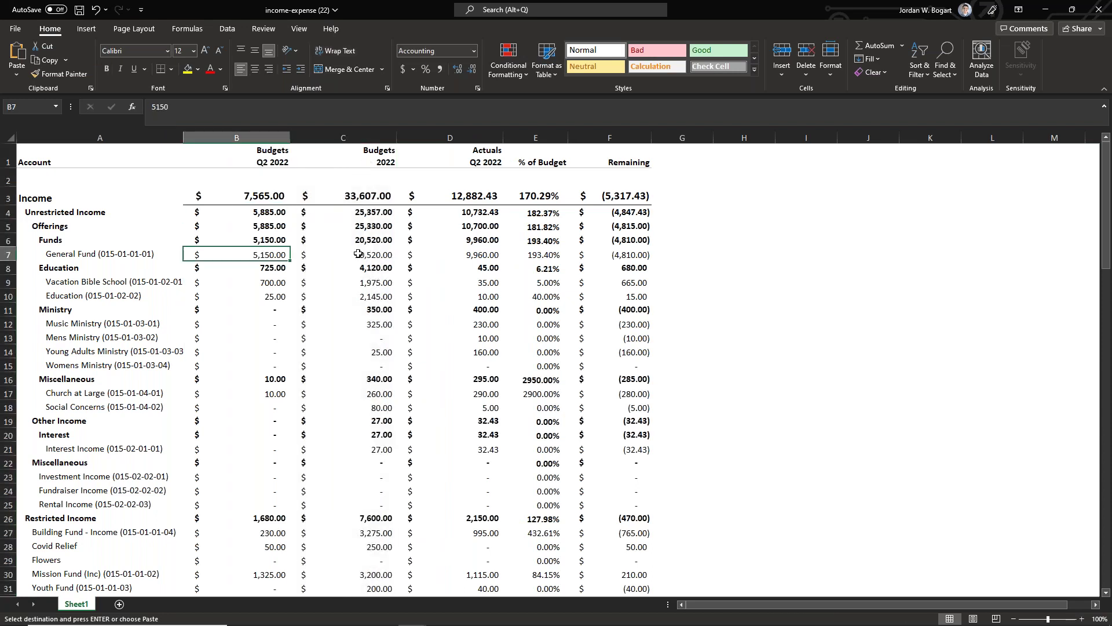
# Copy the full-year workbook's 2022 Actuals column and insert it between Q2 2022 Actuals and % of Budget in the Q2 workbook
pyautogui.click(412, 614)
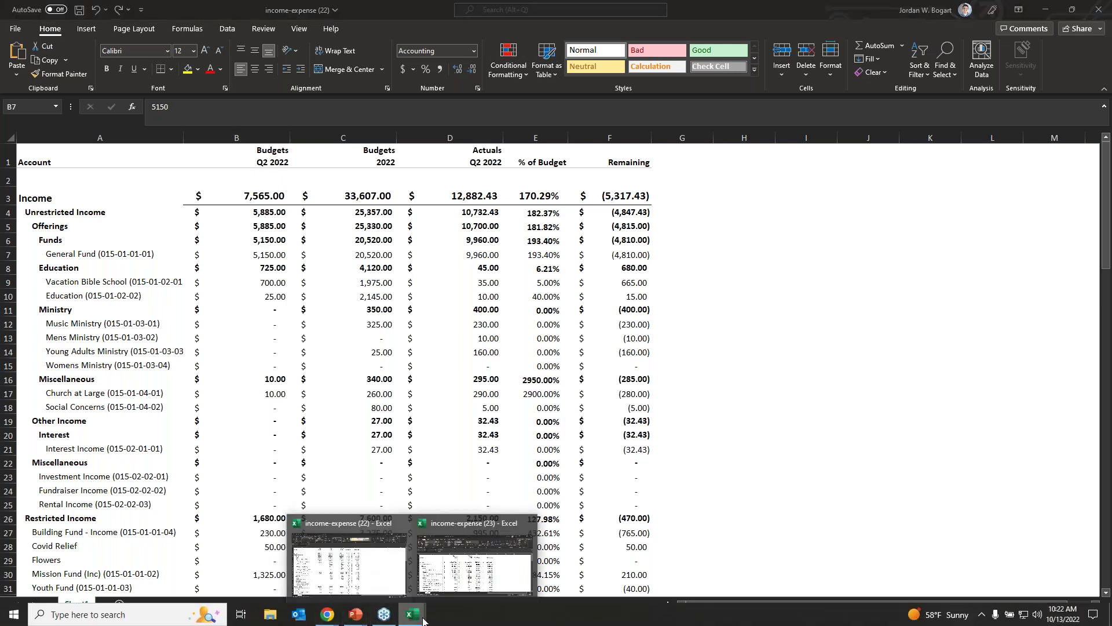
pyautogui.click(460, 578)
pyautogui.click(625, 309)
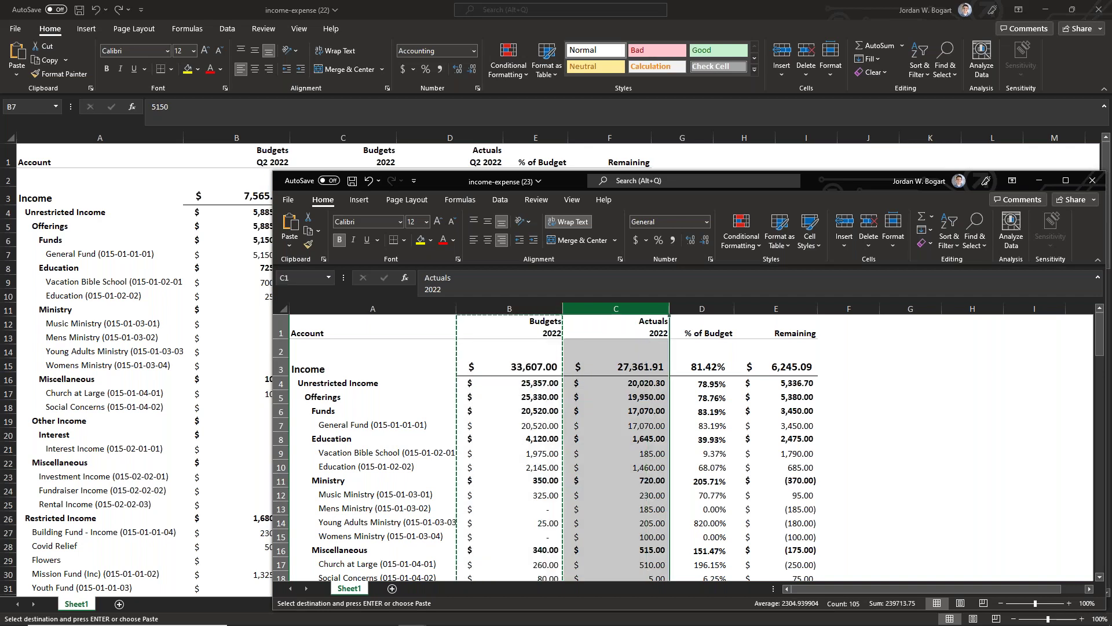
pyautogui.rightClick(625, 309)
pyautogui.click(655, 351)
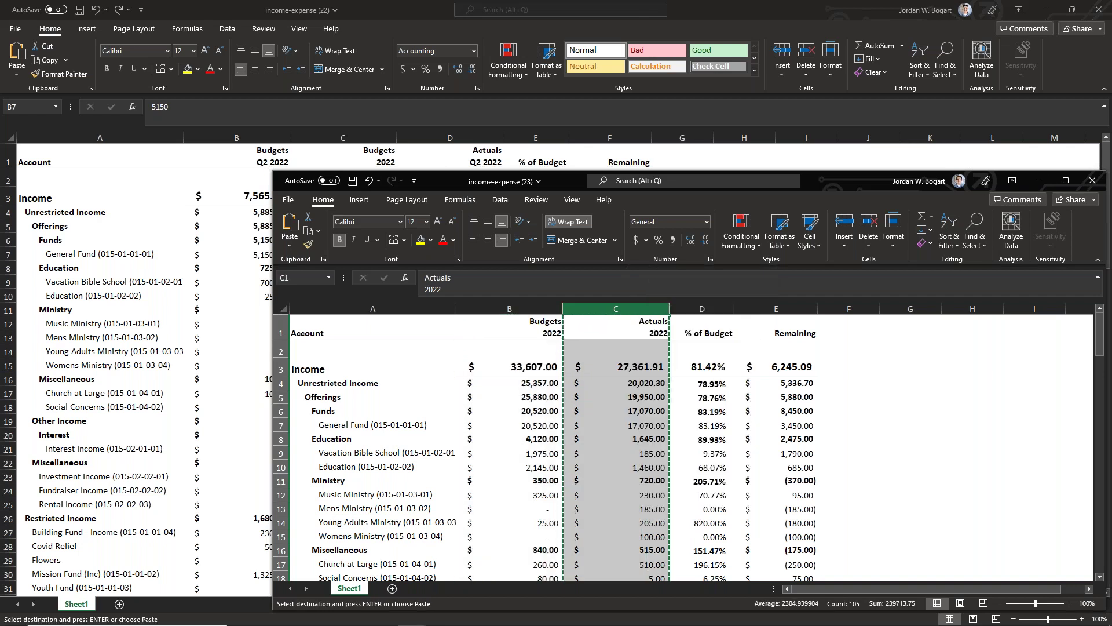
pyautogui.click(1039, 181)
pyautogui.click(535, 137)
pyautogui.rightClick(535, 137)
pyautogui.click(579, 256)
pyautogui.click(605, 296)
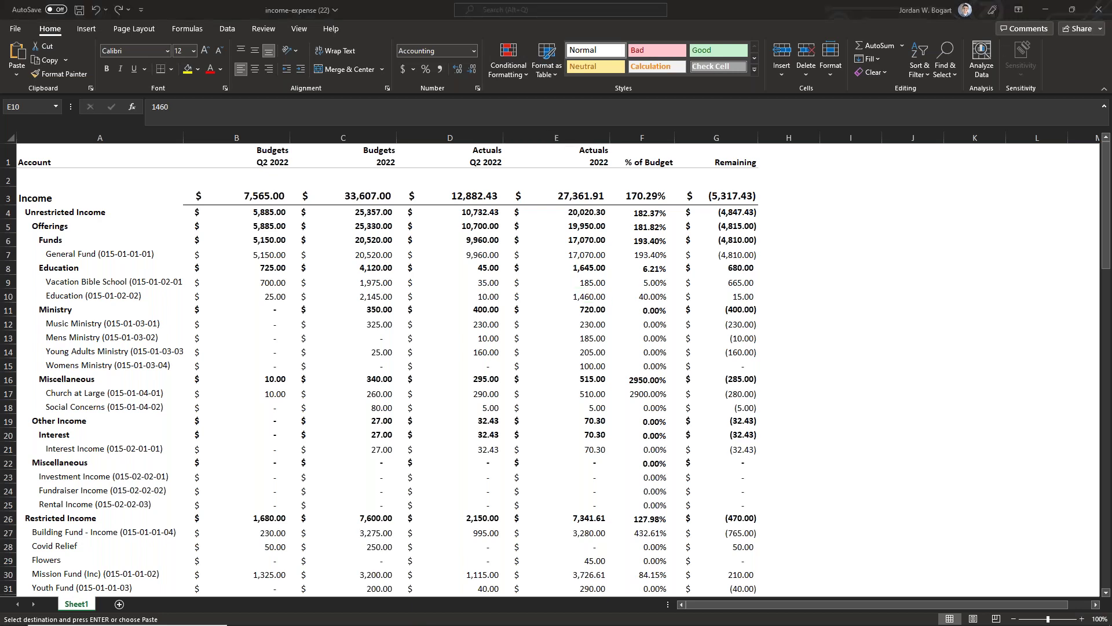
# Close the combined income-expense (22) workbook without saving the changes
pyautogui.click(1099, 9)
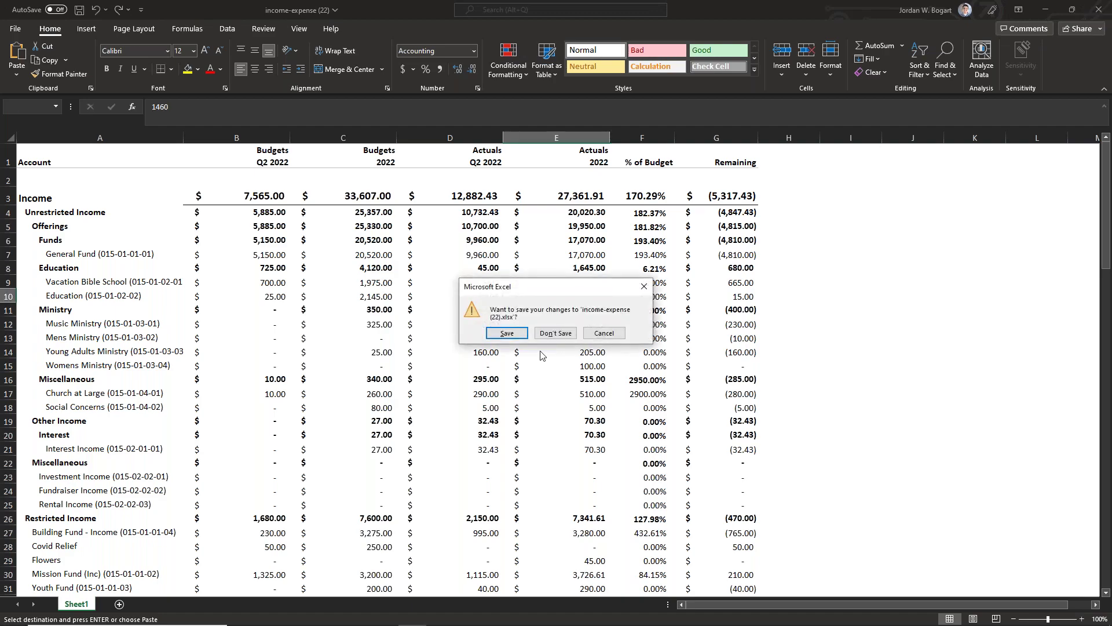
pyautogui.click(555, 334)
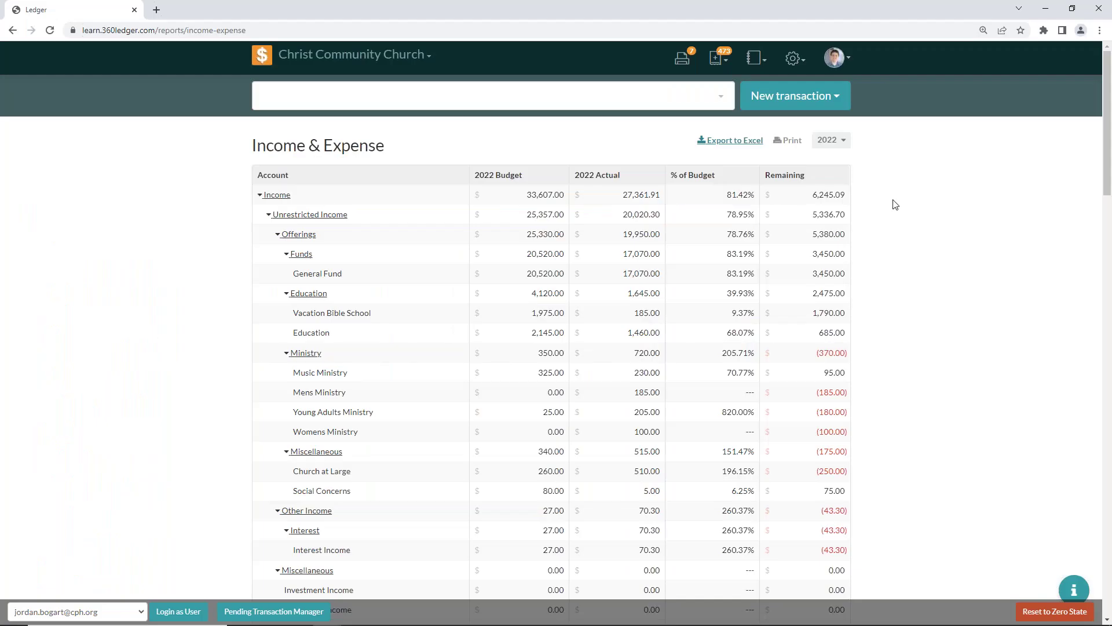
# Open the Chart of Accounts report and view its period filter options, leaving the period at 2022
pyautogui.click(761, 65)
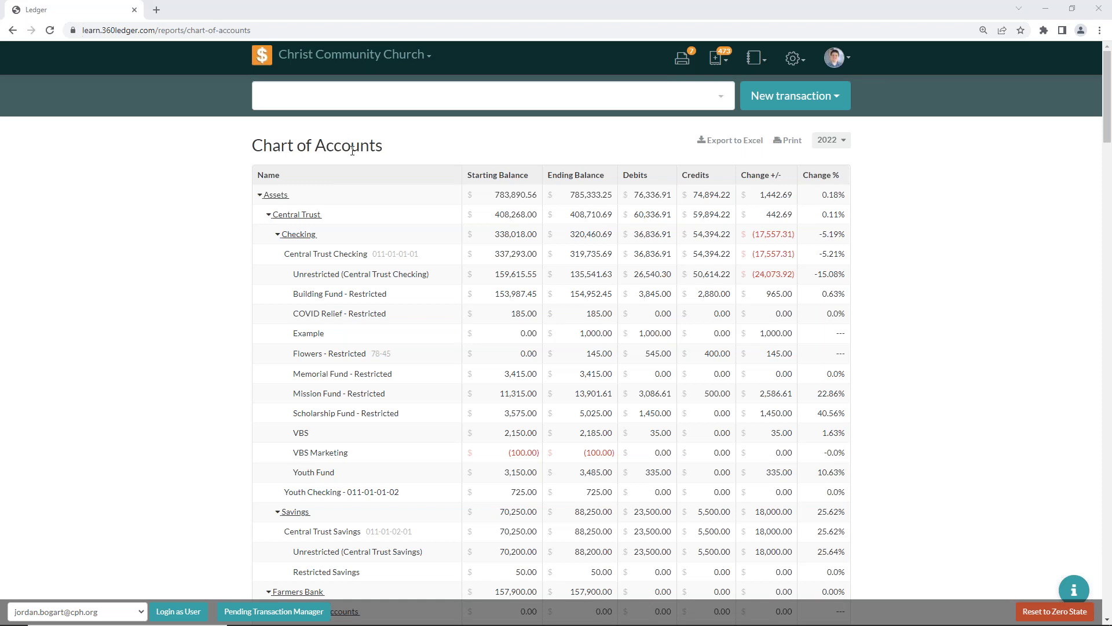
pyautogui.click(844, 150)
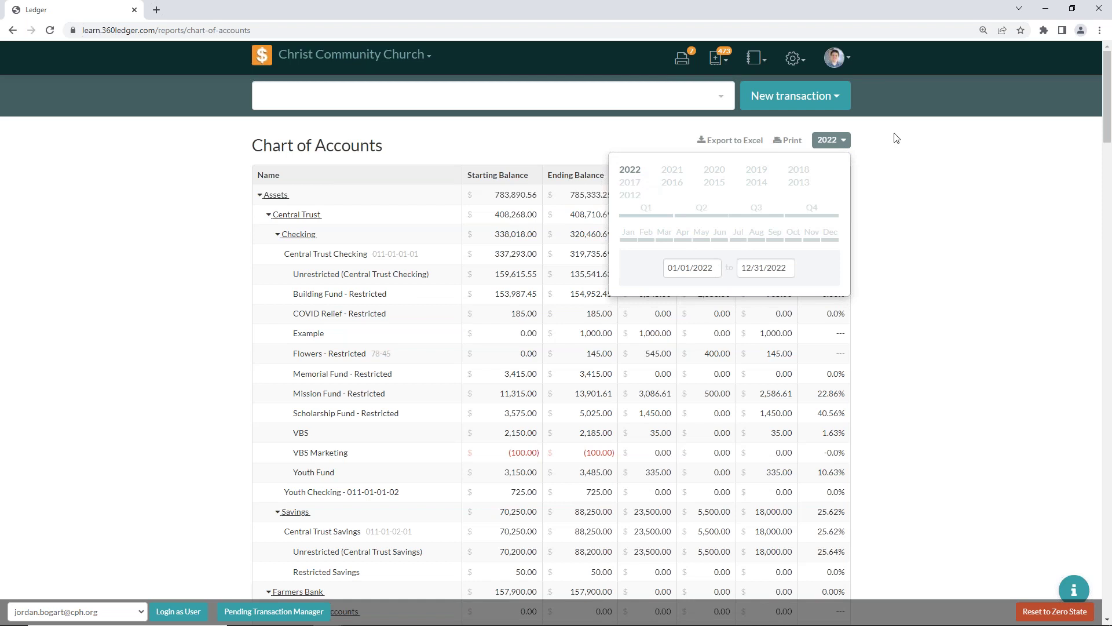
pyautogui.click(858, 138)
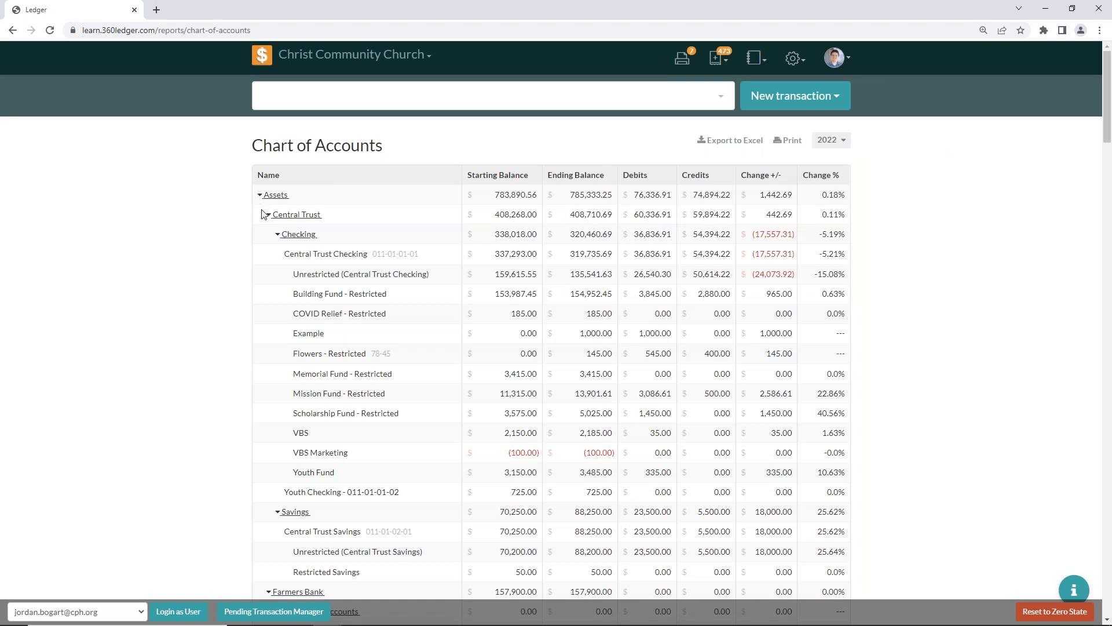
# Collapse and re-expand the Checking group under Central Trust to compare its summary row with the detailed accounts
pyautogui.click(278, 235)
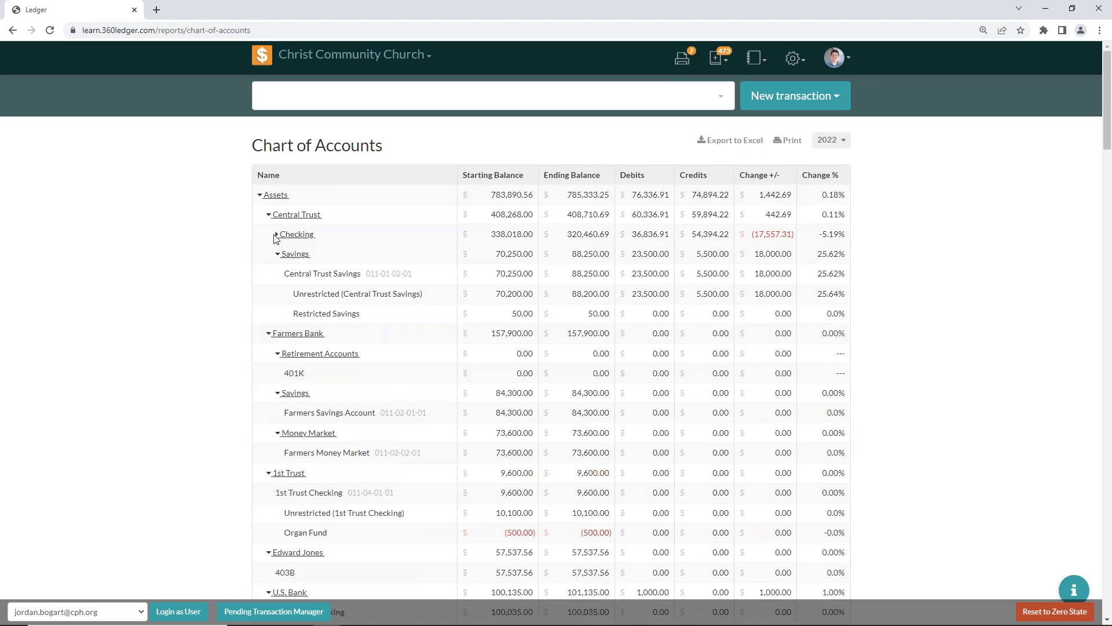
pyautogui.click(278, 234)
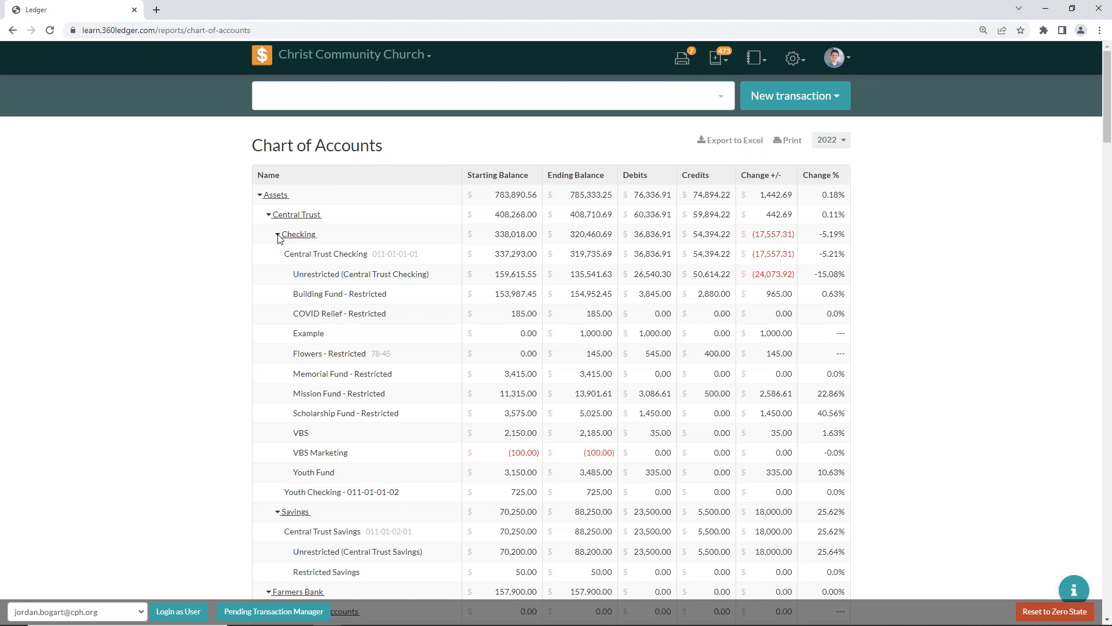
pyautogui.click(278, 235)
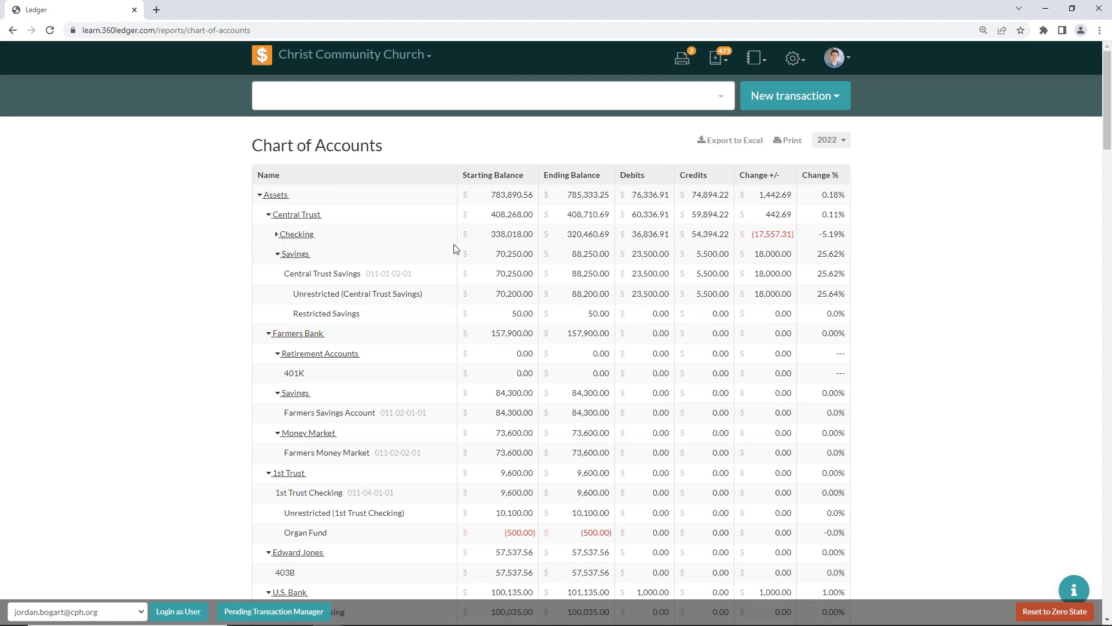
pyautogui.click(276, 237)
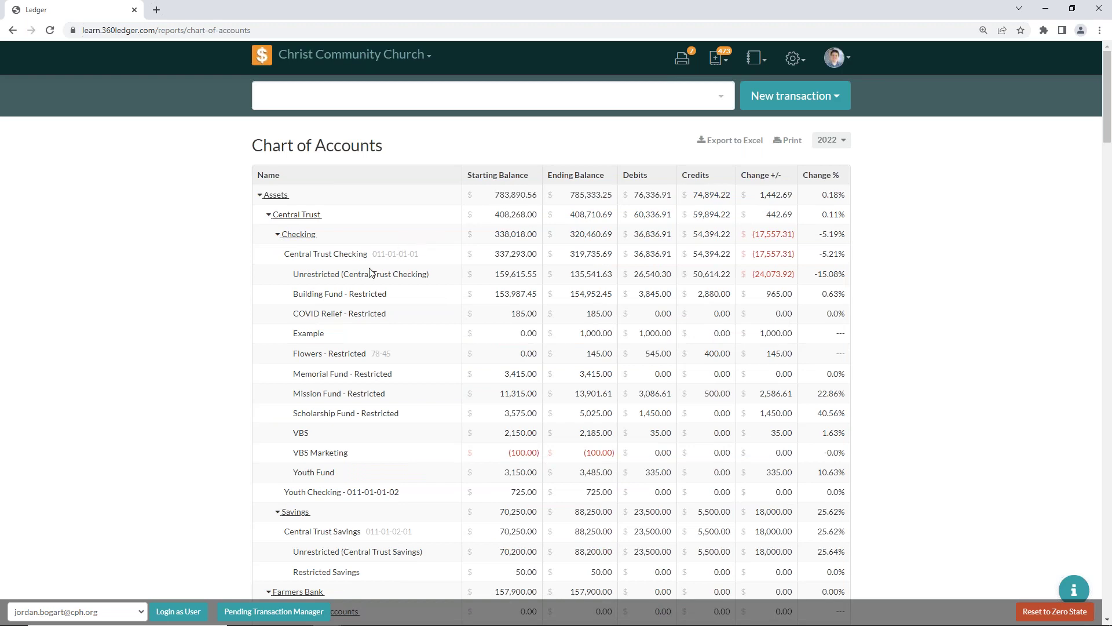
# Examine the accounts in the 2022 Chart of Accounts report, including their starting and ending balances, debits, credits and changes
pyautogui.scroll(-5, 359, 272)
pyautogui.scroll(5, 359, 271)
pyautogui.click(793, 60)
pyautogui.click(191, 260)
pyautogui.scroll(-4, 528, 270)
pyautogui.scroll(4, 529, 287)
pyautogui.scroll(-10, 588, 311)
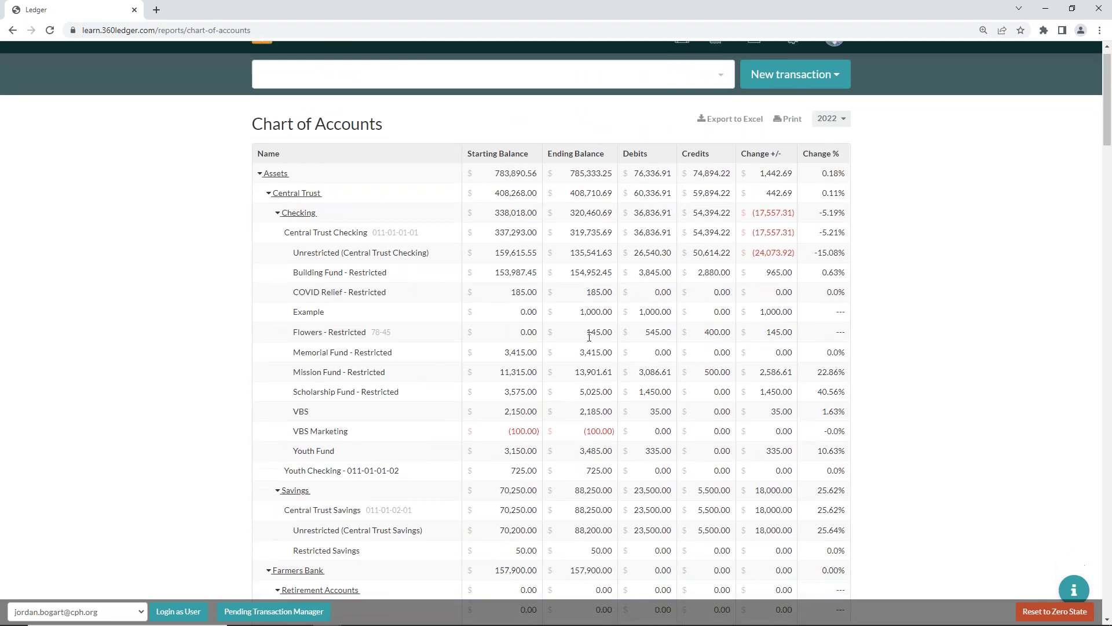
pyautogui.scroll(10, 585, 162)
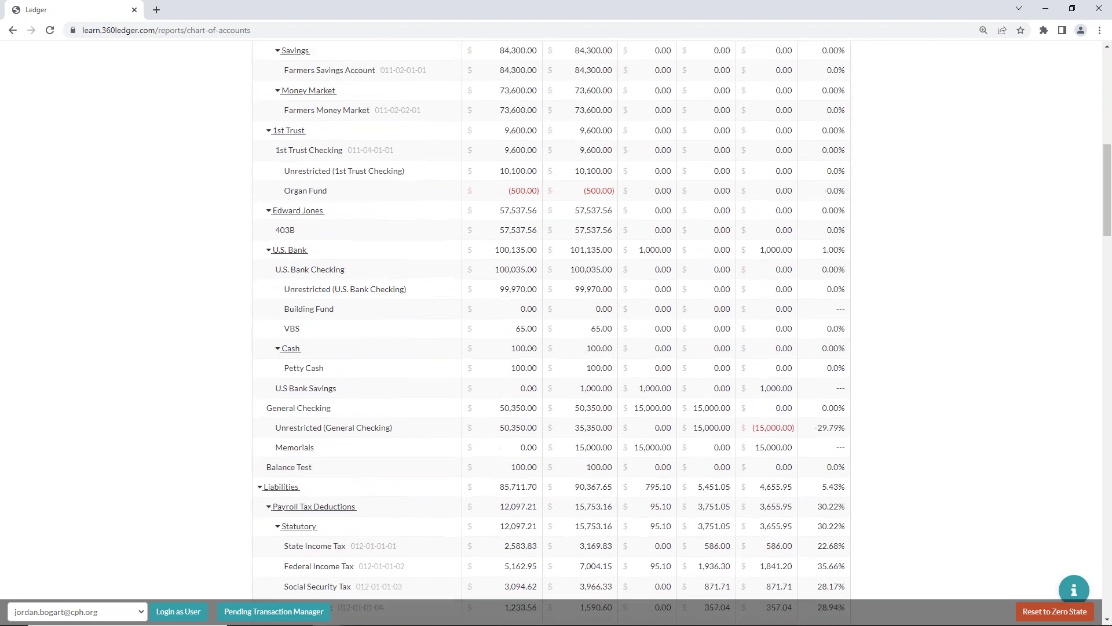
pyautogui.scroll(2, 585, 163)
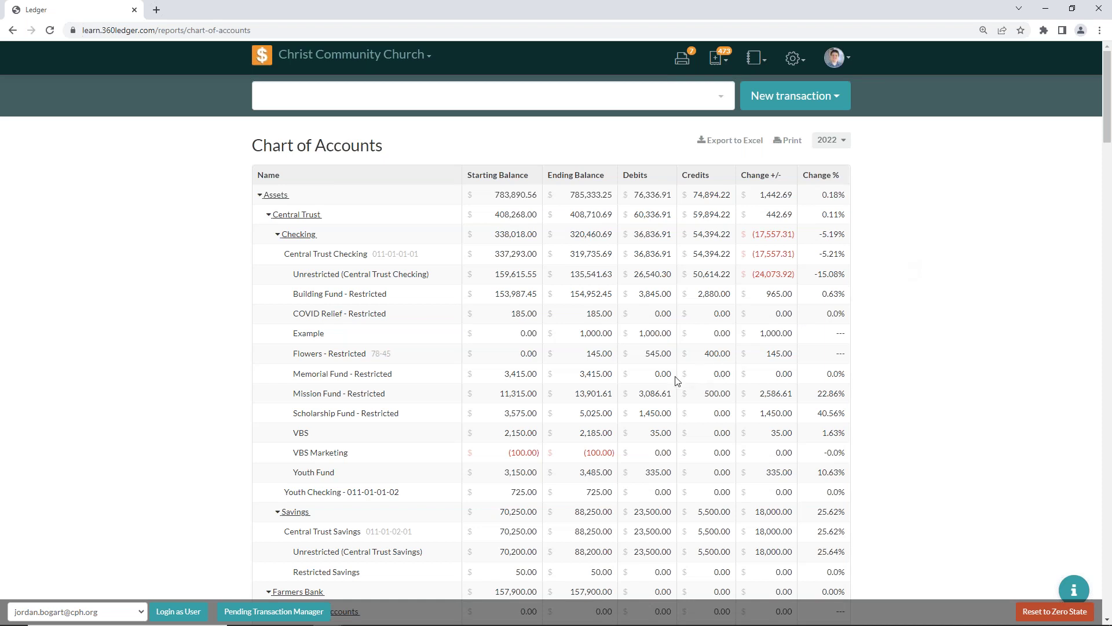
pyautogui.scroll(-5, 678, 380)
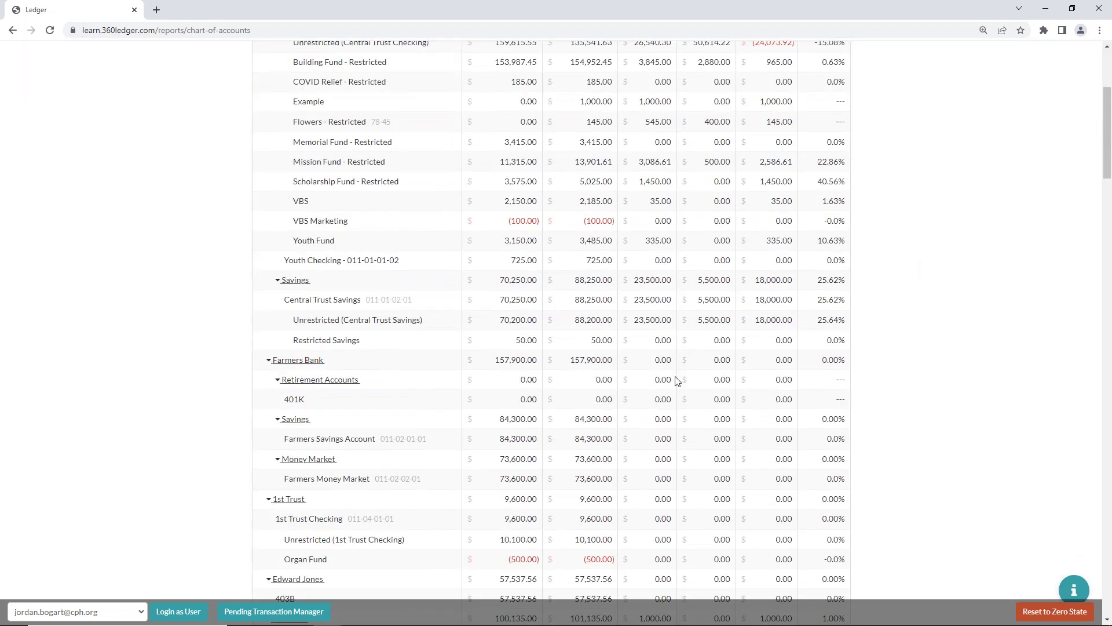
# Look over the bank and liability accounts in the 2022 Chart of Accounts, and preview the report's printout without printing it
pyautogui.scroll(-3, 677, 380)
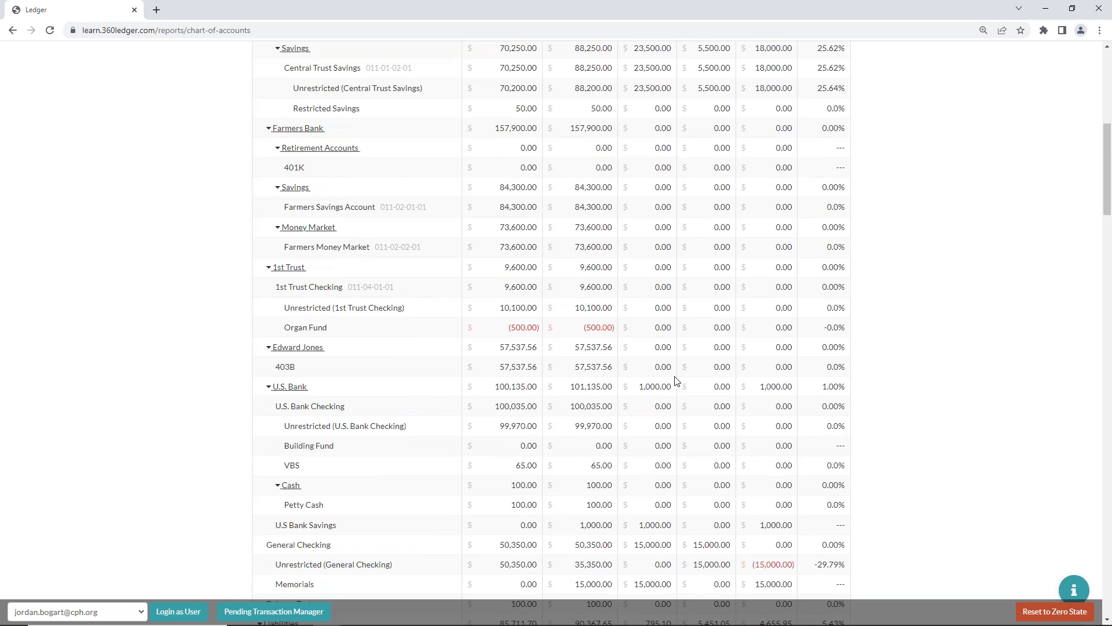
pyautogui.scroll(-5, 677, 380)
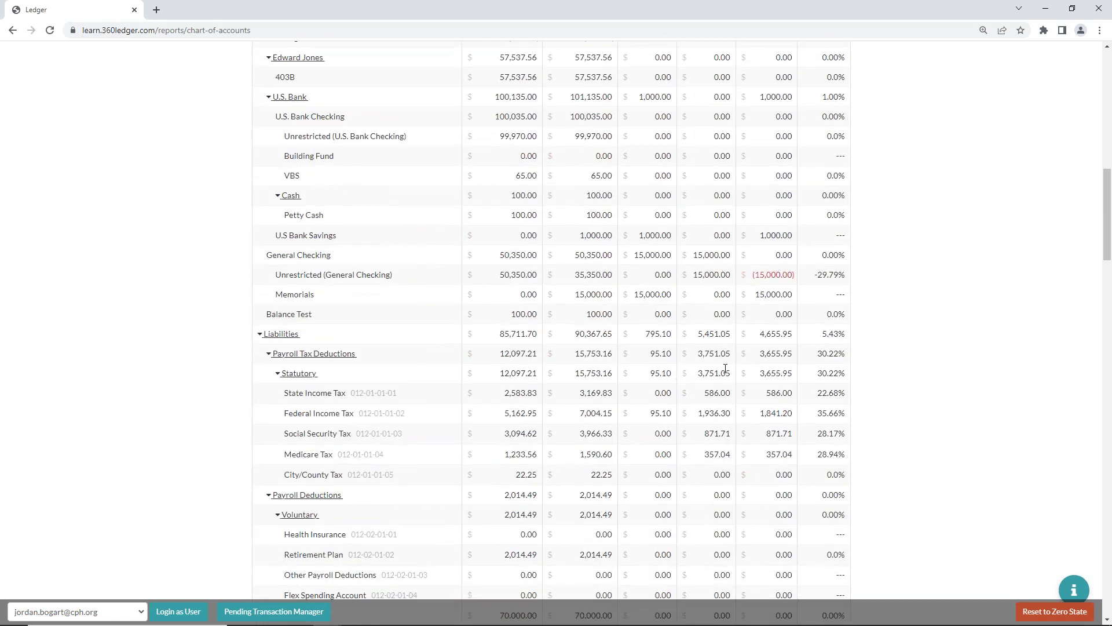
pyautogui.scroll(13, 777, 359)
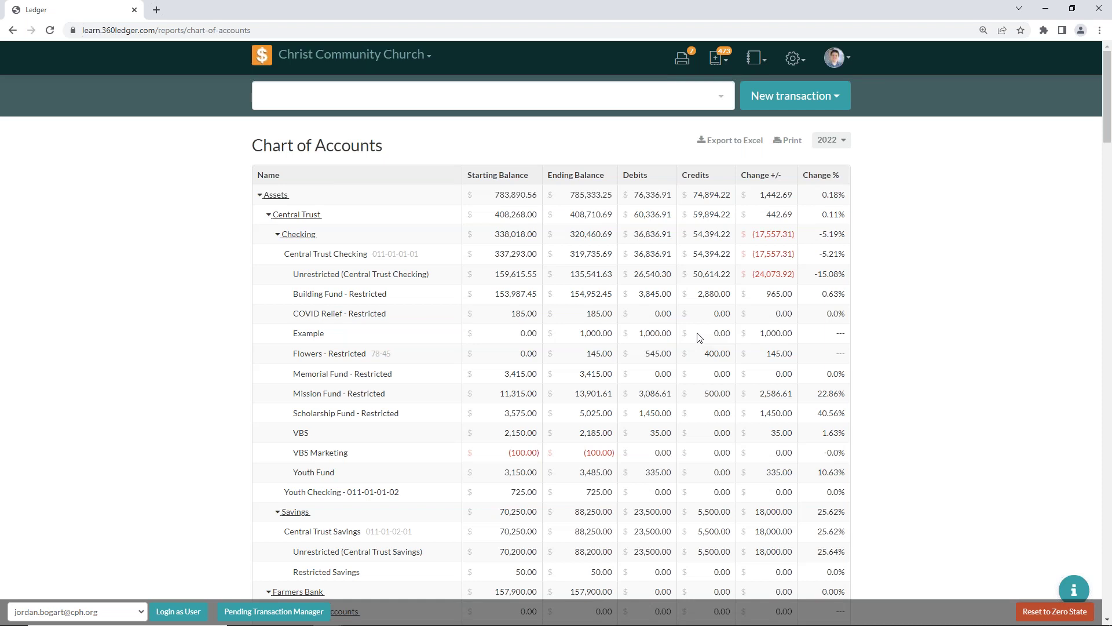
pyautogui.click(780, 143)
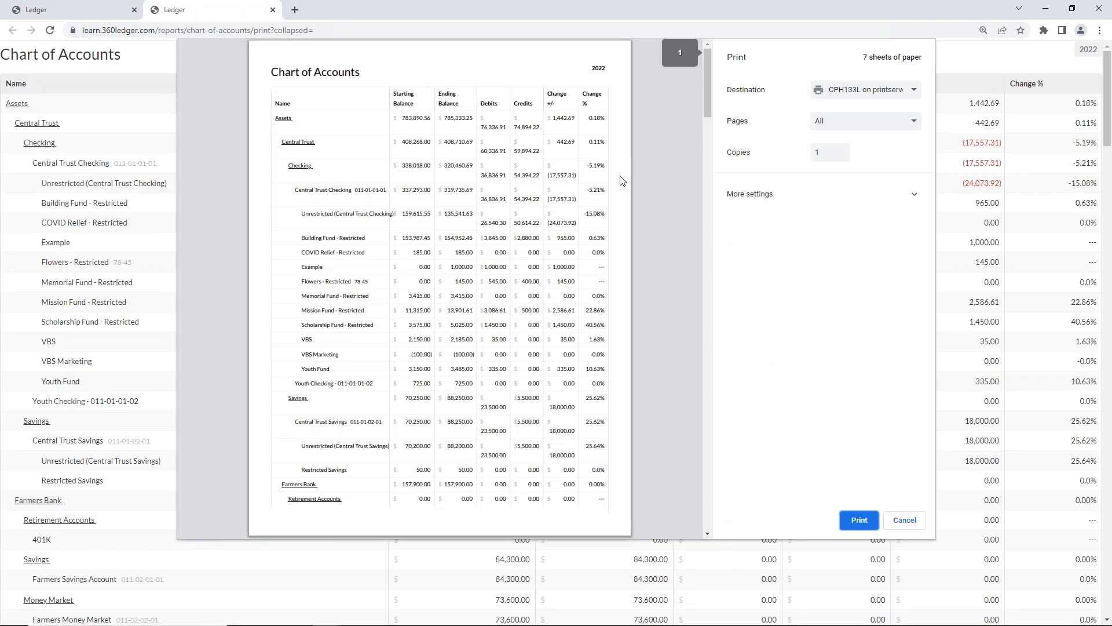
pyautogui.click(905, 521)
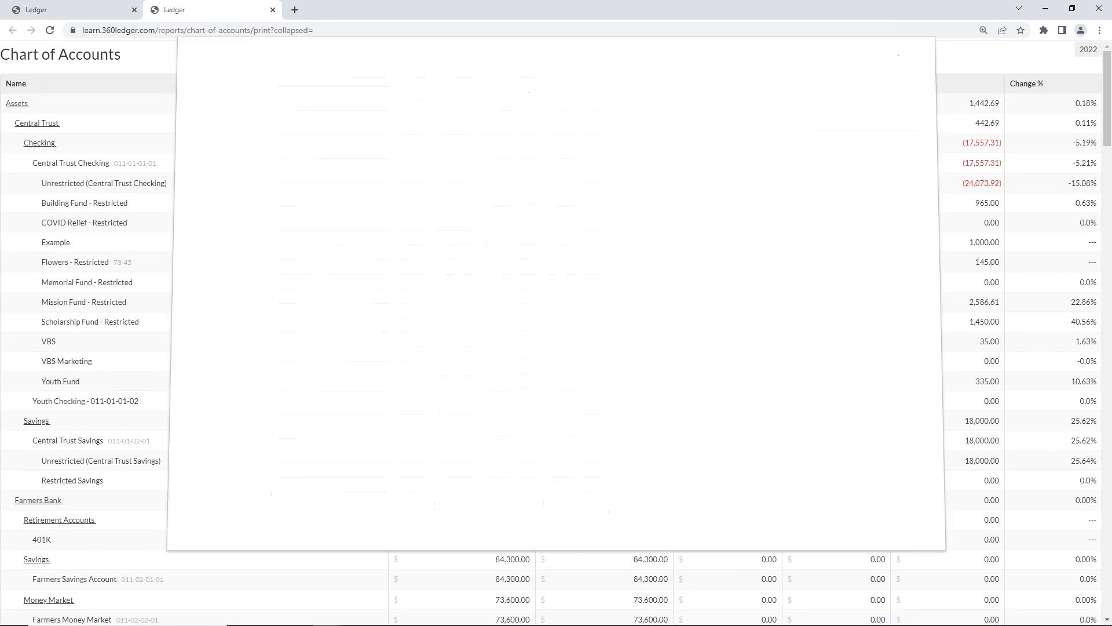
pyautogui.click(273, 10)
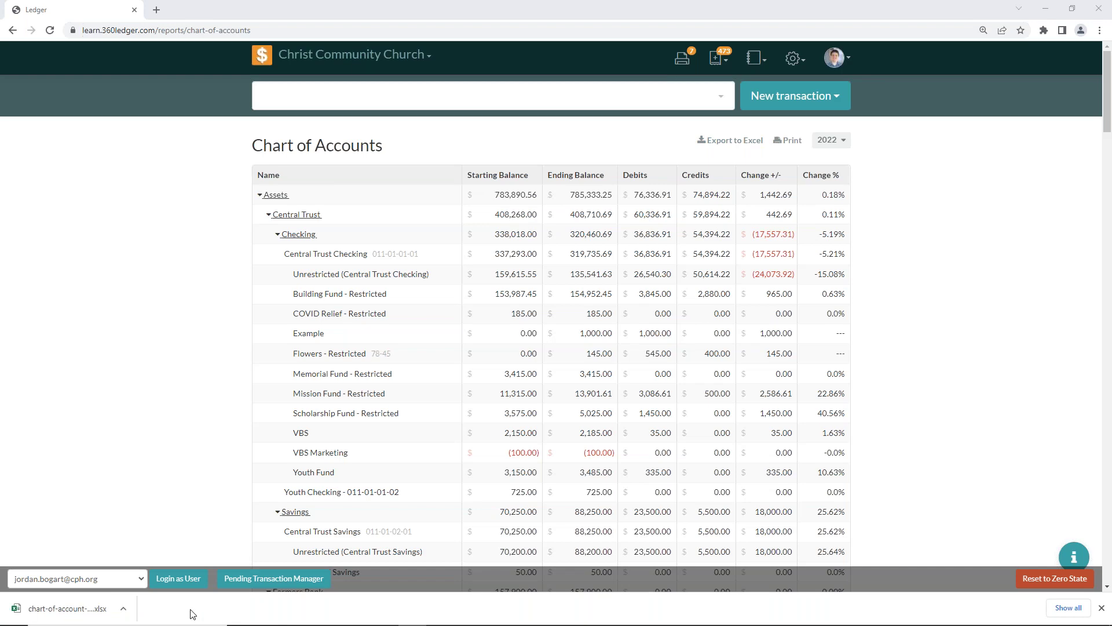
# Open the exported chart-of-account-balances (12) workbook and close the income-expense (23) workbook without saving its changes
pyautogui.click(68, 610)
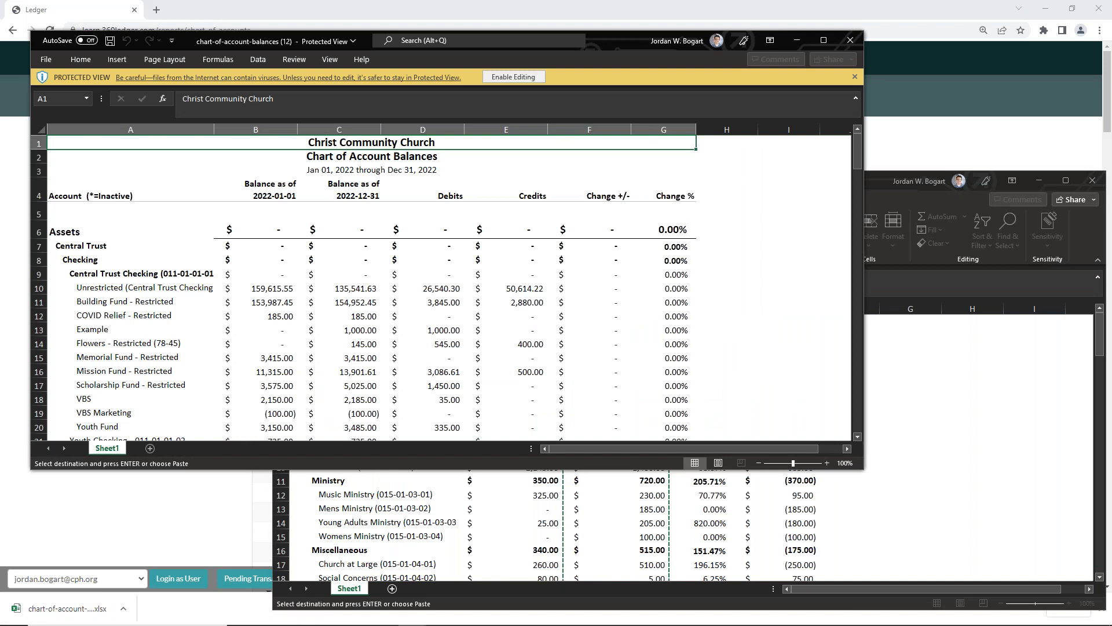
pyautogui.click(1093, 180)
pyautogui.click(556, 334)
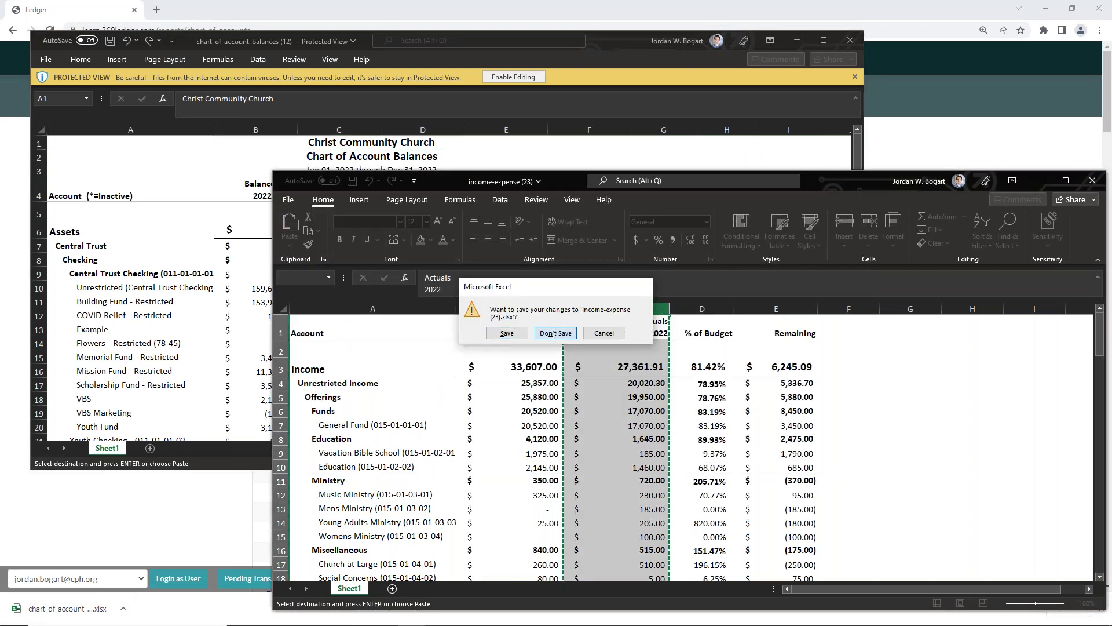
pyautogui.press('Return')
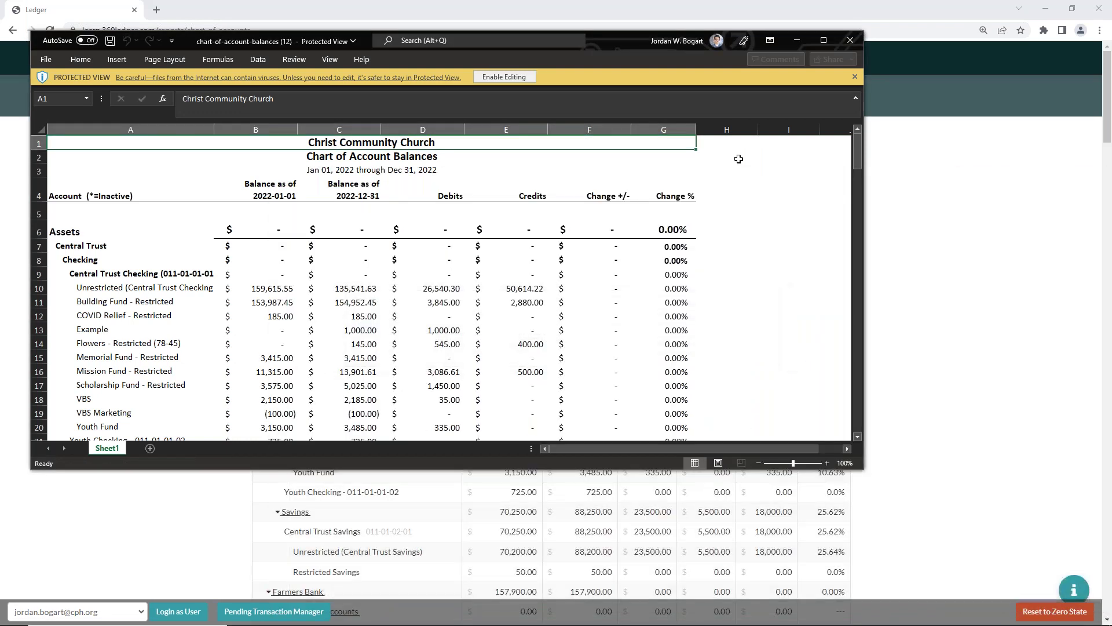
# Enable editing in the maximized chart-of-account-balances workbook and look through its Assets, Liabilities and Income accounts
pyautogui.doubleClick(614, 44)
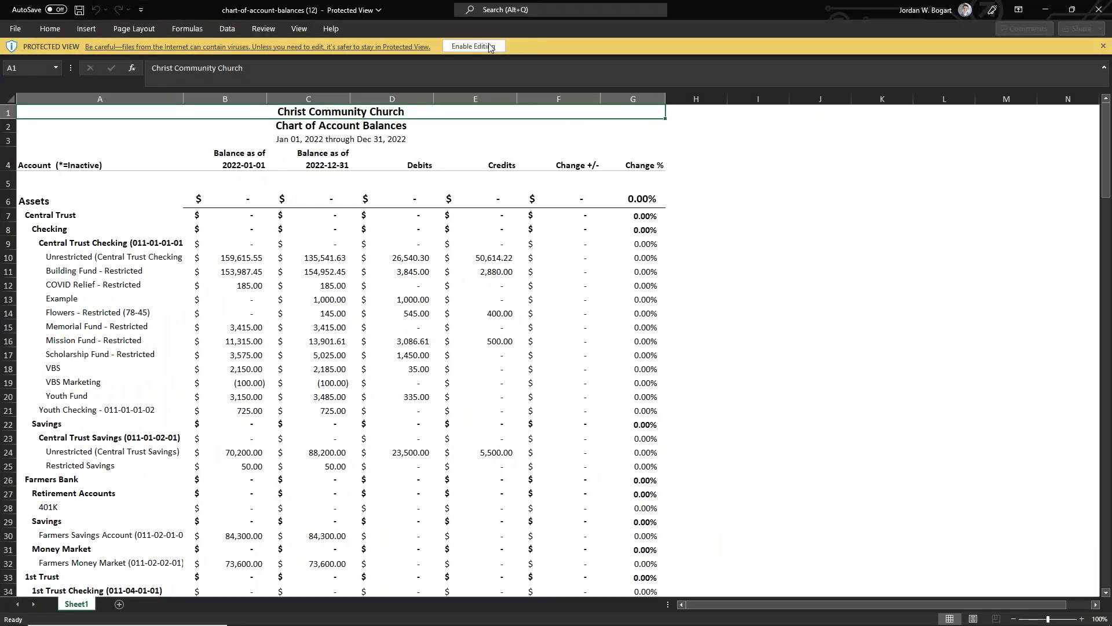
pyautogui.click(492, 46)
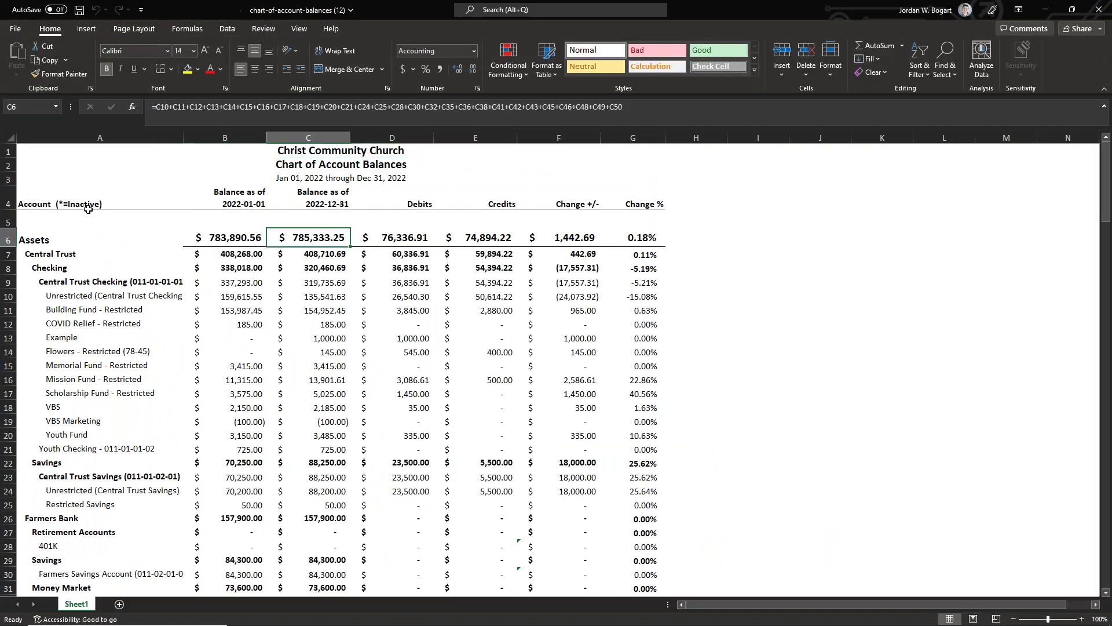
pyautogui.click(74, 206)
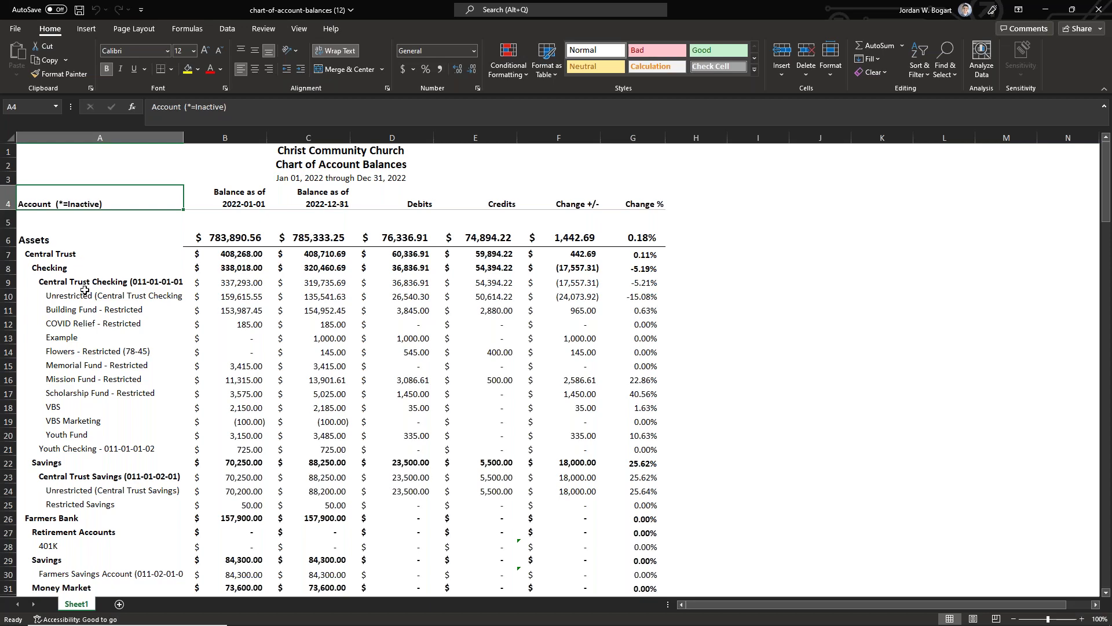
pyautogui.scroll(-10, 85, 289)
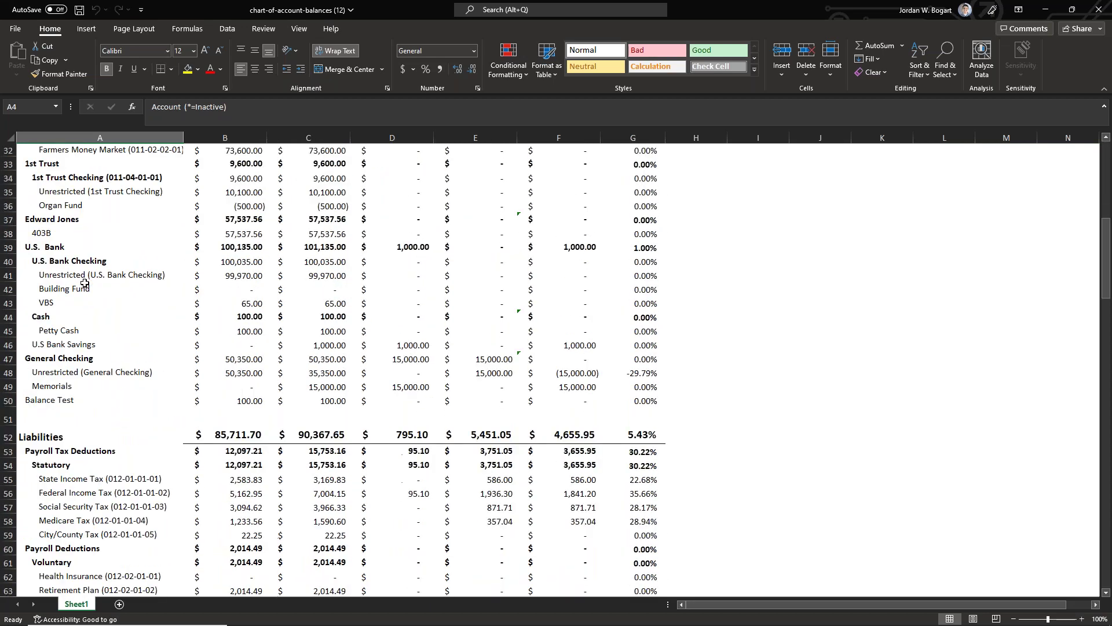
pyautogui.scroll(-2, 85, 283)
pyautogui.scroll(-6, 93, 284)
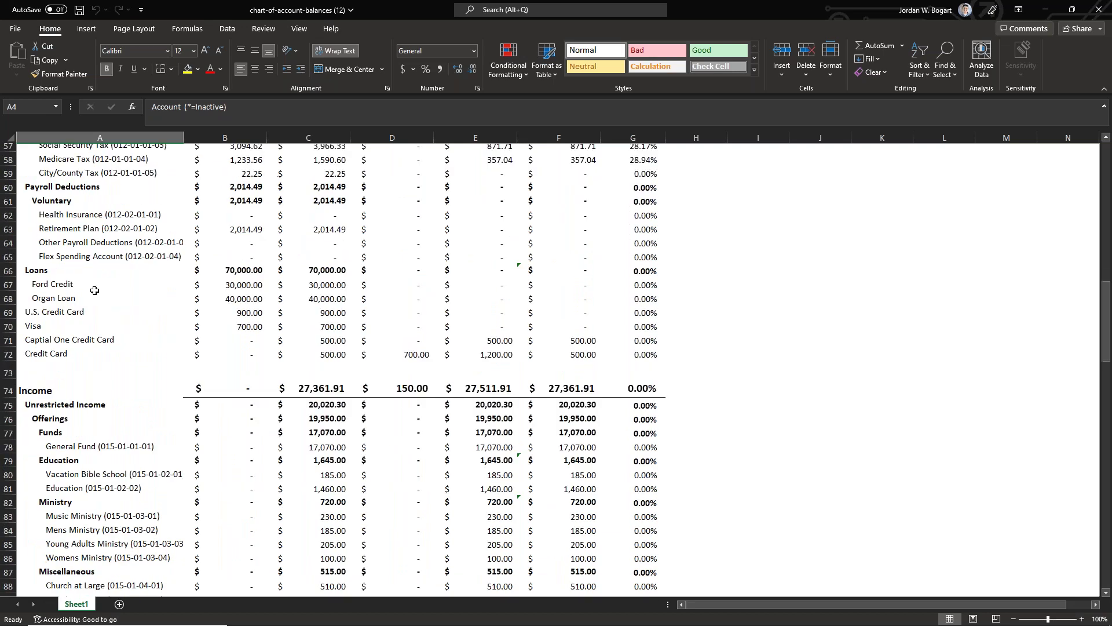
pyautogui.scroll(-2, 94, 290)
pyautogui.scroll(13, 142, 265)
pyautogui.scroll(8, 143, 264)
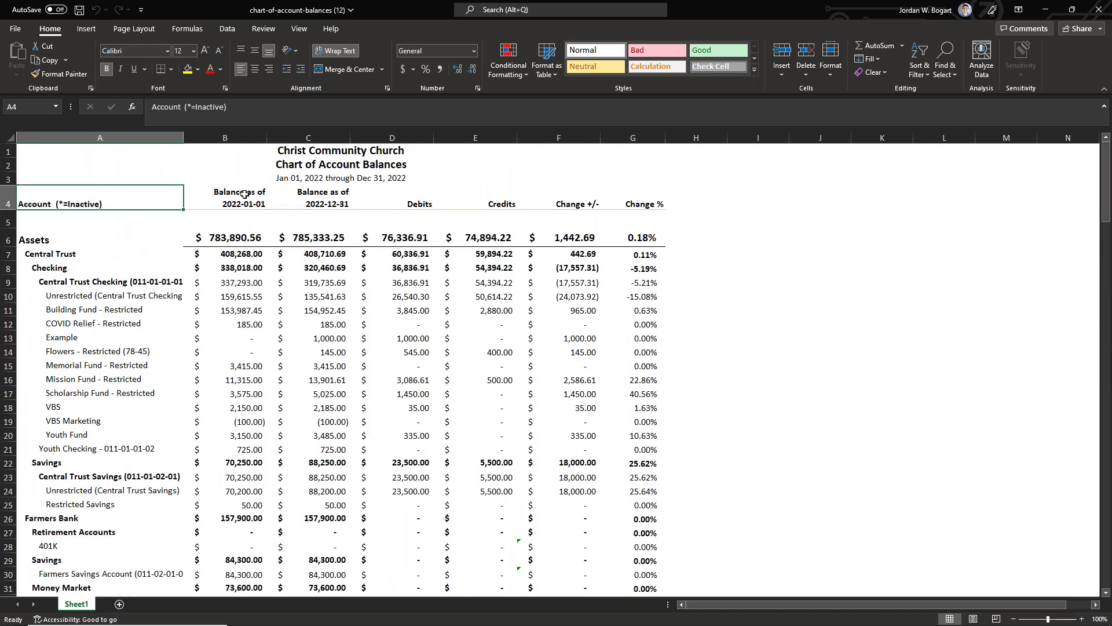
# Inspect the two balance-date headings and the Checking group's 2022-01-01 balance cell, and switch back to 360 Ledger
pyautogui.moveTo(244, 195); pyautogui.dragTo(316, 198)
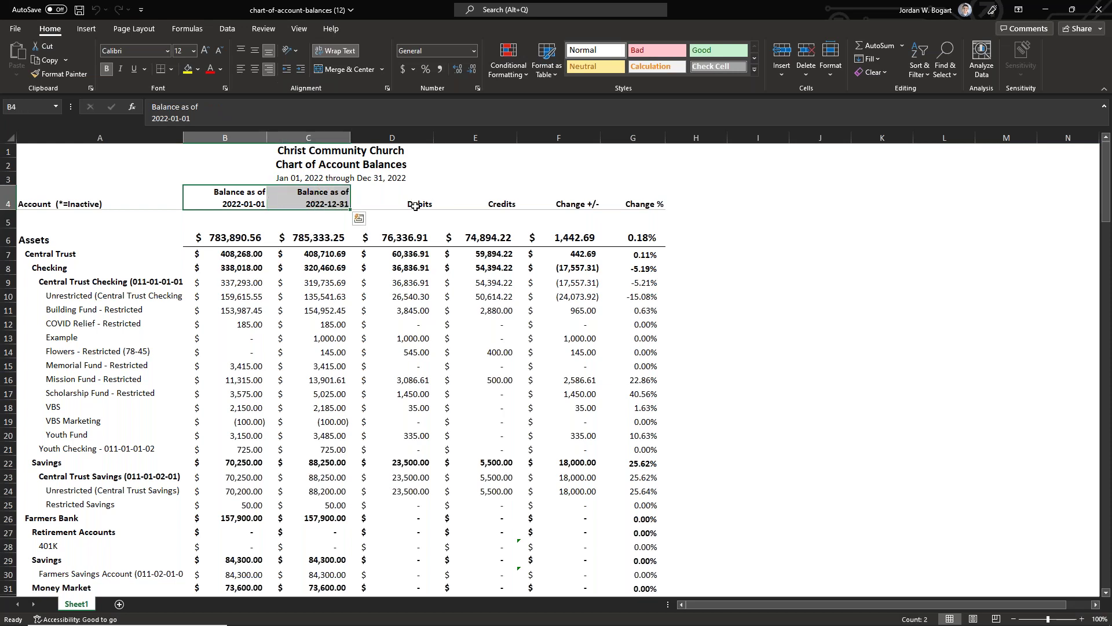
pyautogui.press('Escape')
pyautogui.click(224, 267)
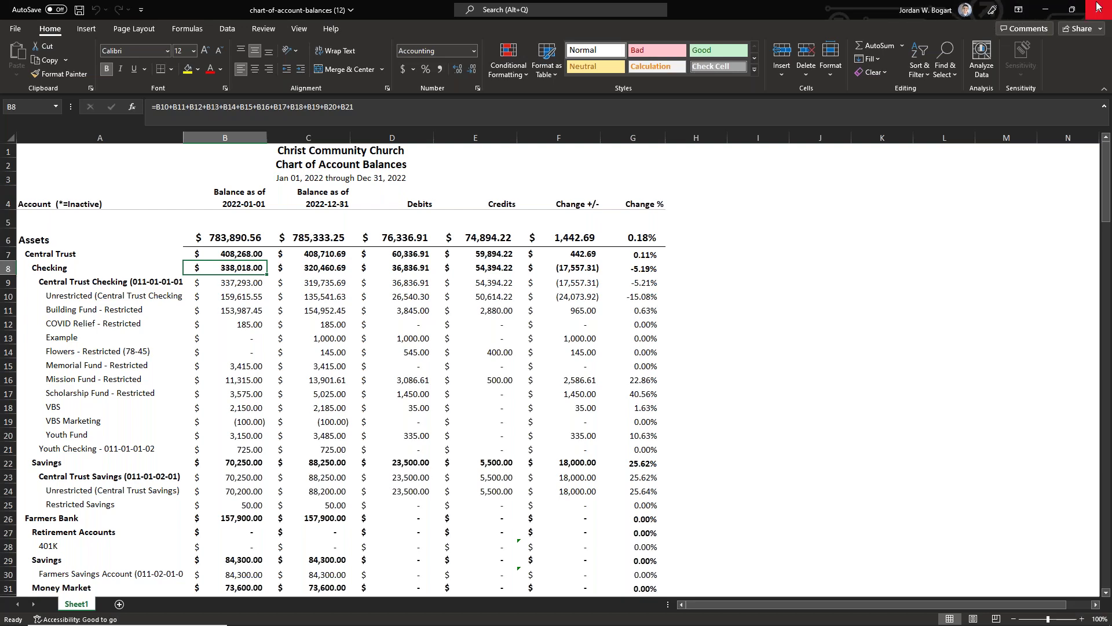
pyautogui.click(1049, 8)
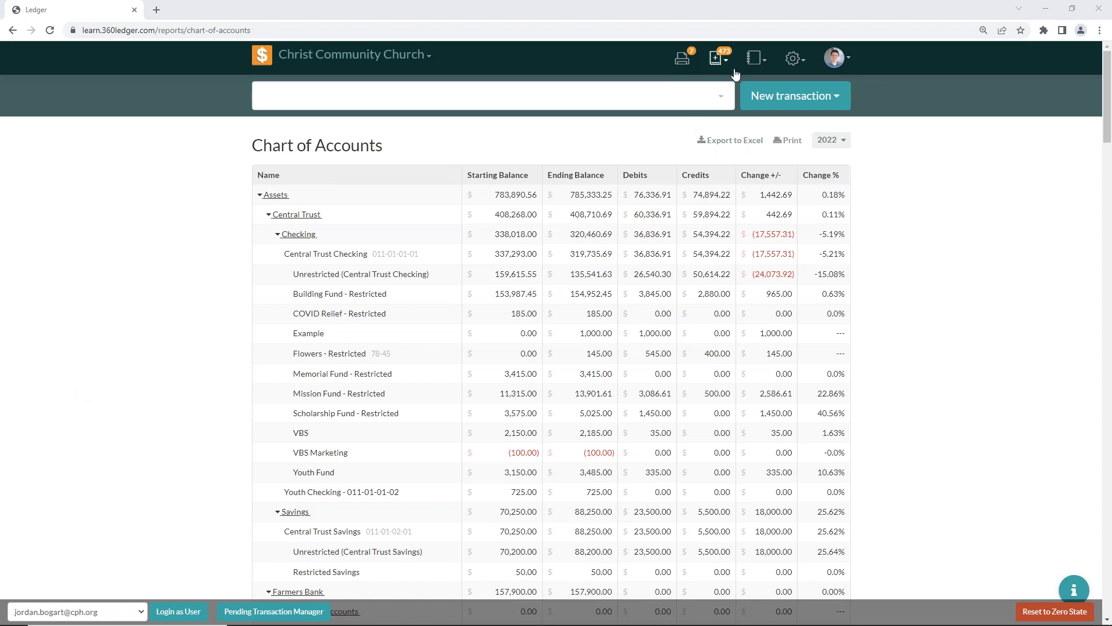
# Open the Balance Sheet report and view its period filter options, leaving the period at 2022
pyautogui.click(756, 57)
pyautogui.click(749, 145)
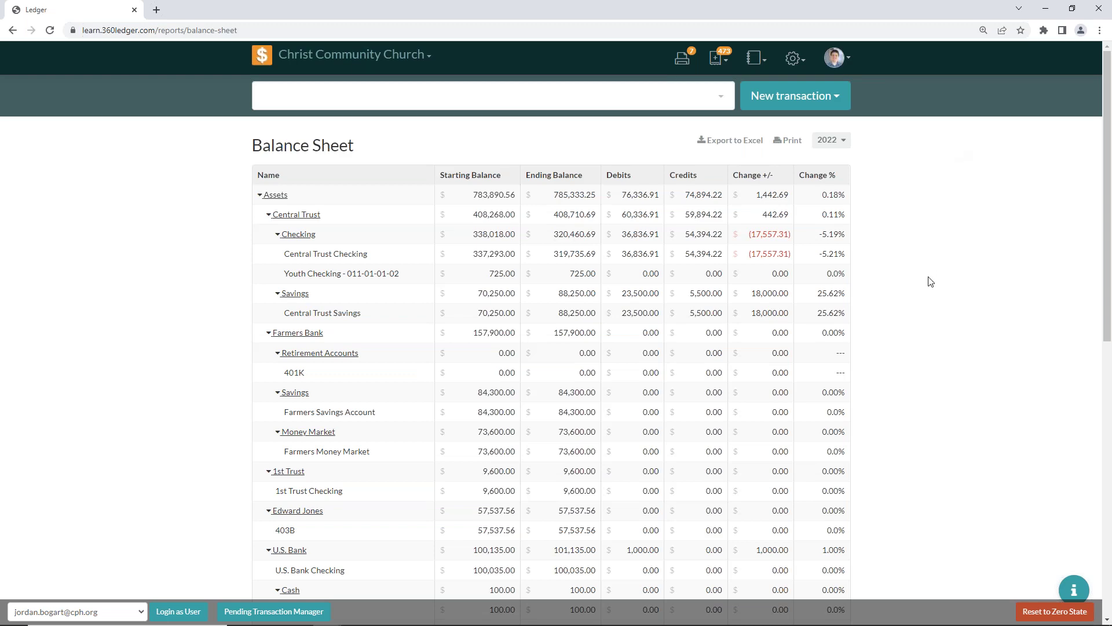
pyautogui.scroll(-10, 930, 281)
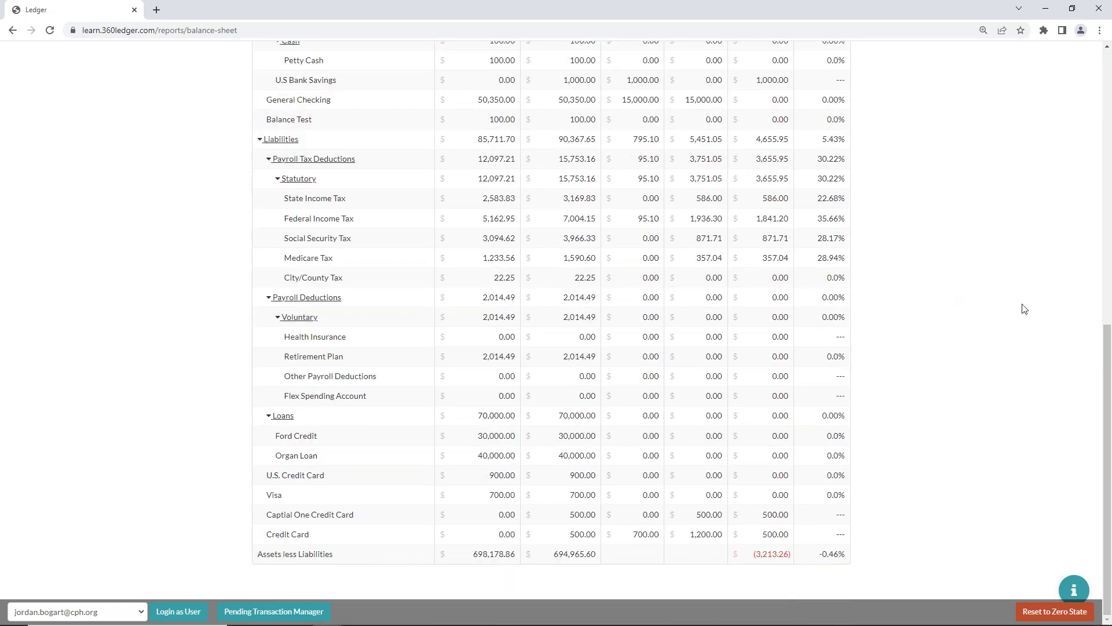
pyautogui.scroll(10, 1023, 305)
pyautogui.scroll(1, 1026, 307)
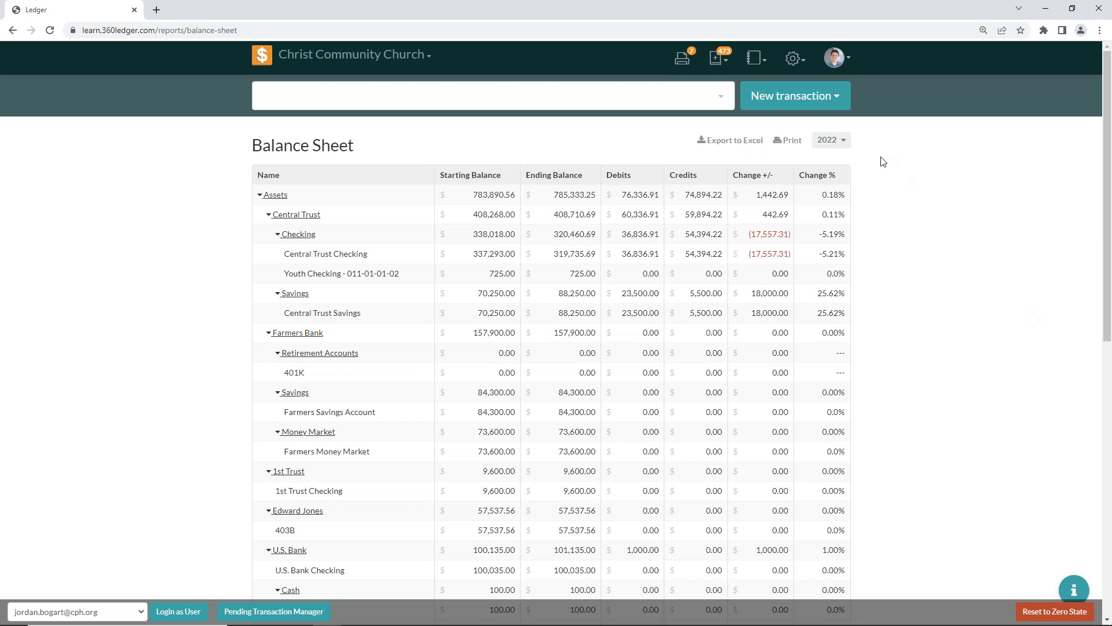
pyautogui.click(846, 145)
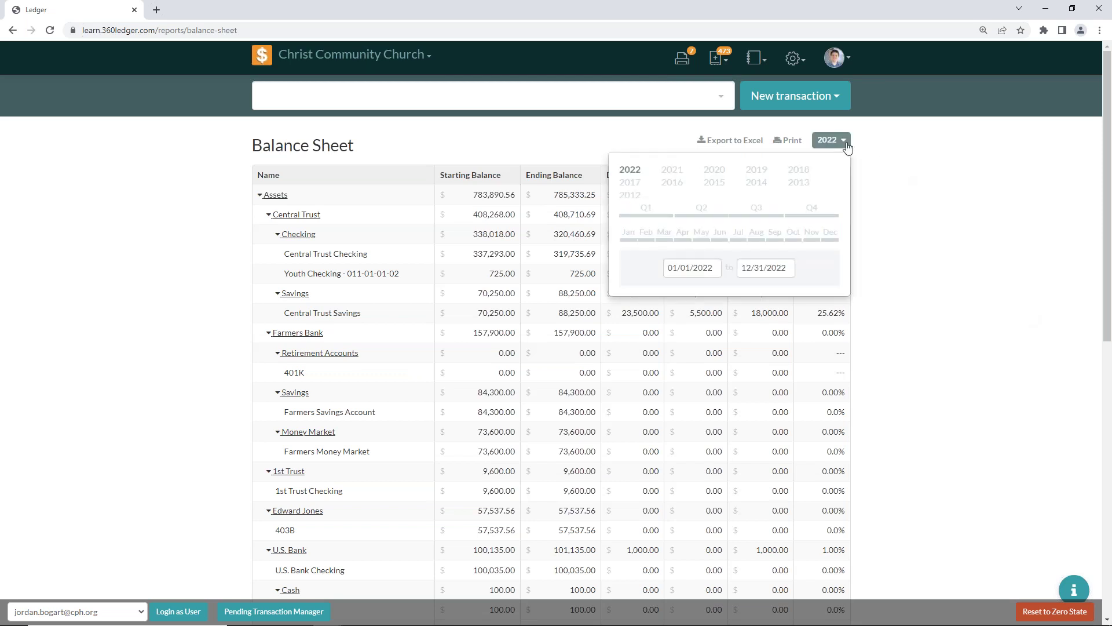
pyautogui.click(847, 145)
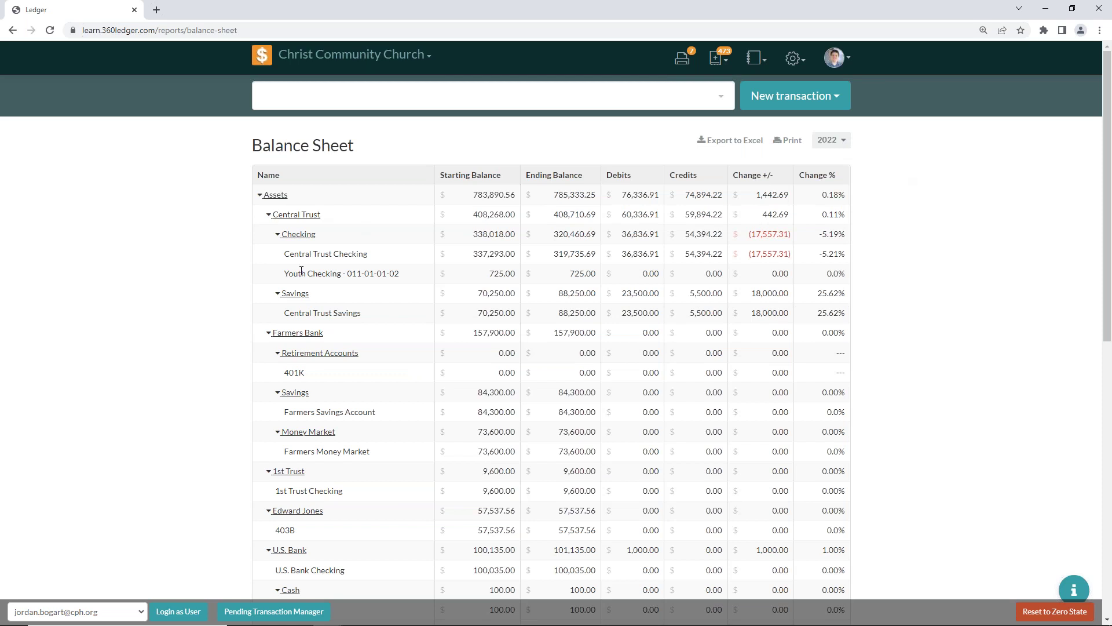
# Examine the Balance Sheet from the Central Trust Checking account down through the liabilities to the Assets less Liabilities row
pyautogui.moveTo(300, 256); pyautogui.dragTo(382, 259)
pyautogui.click(383, 258)
pyautogui.scroll(-4, 413, 287)
pyautogui.scroll(4, 415, 333)
pyautogui.scroll(-6, 688, 377)
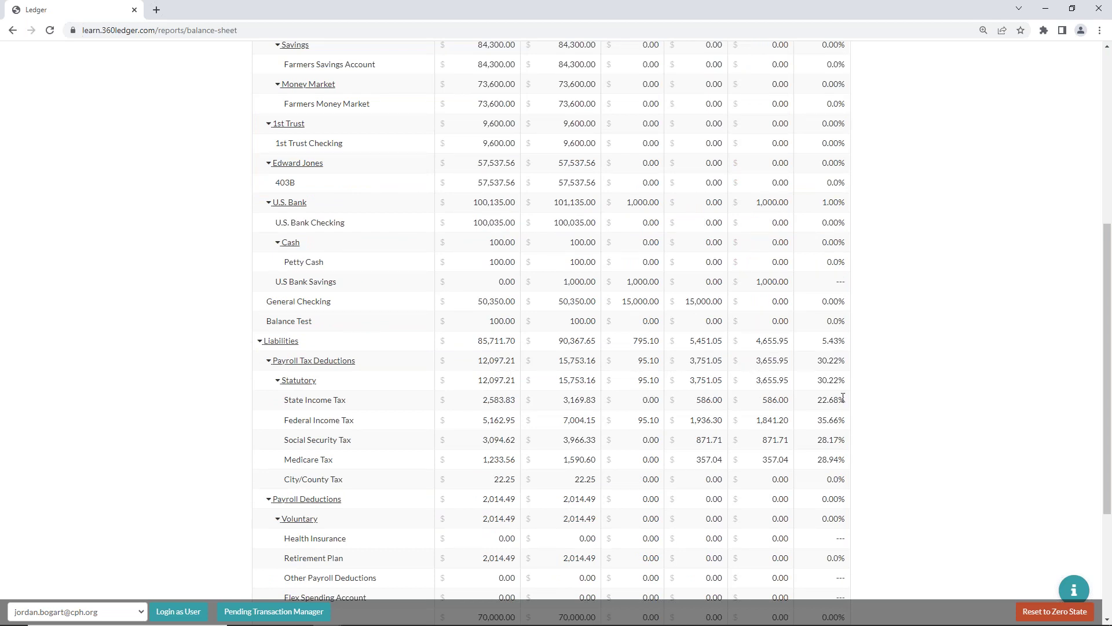
pyautogui.scroll(-4, 837, 389)
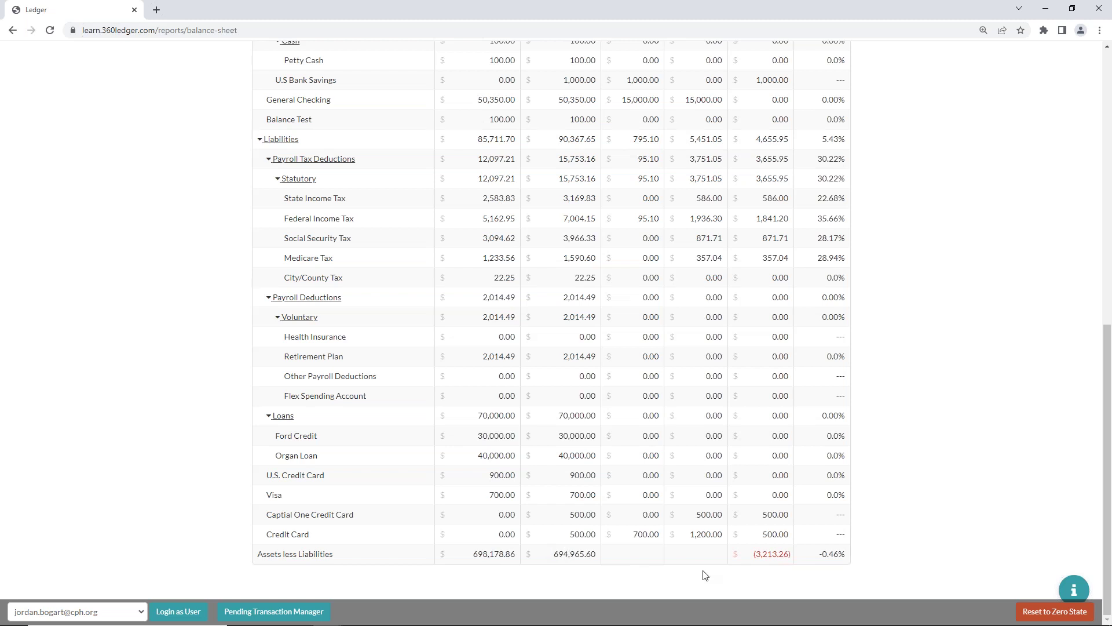
pyautogui.scroll(10, 949, 540)
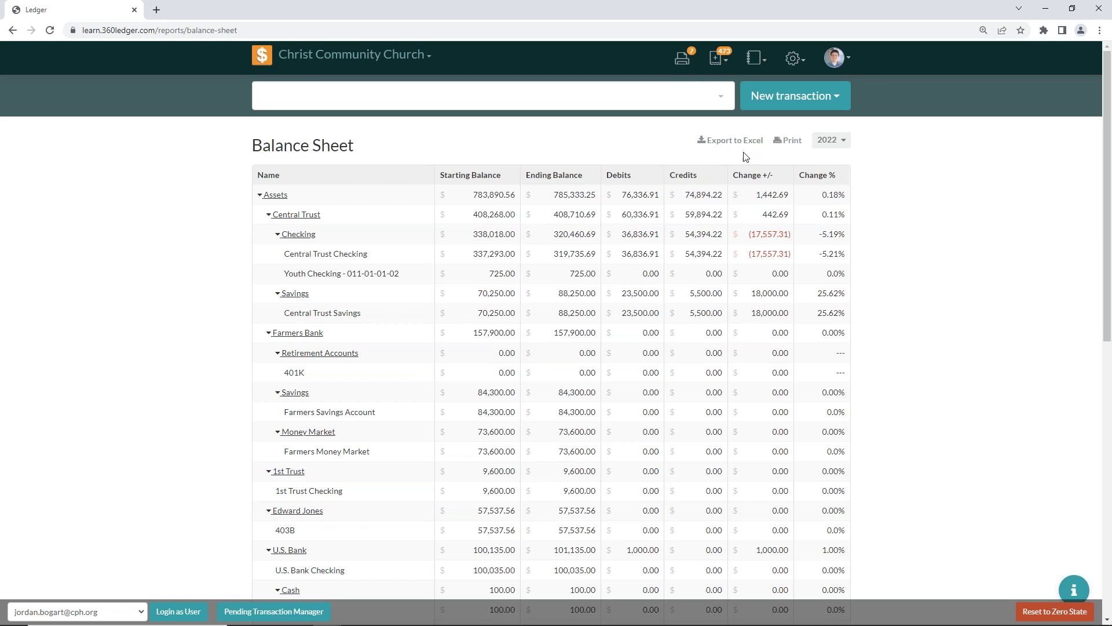
# Open the Budgets page, look through the monthly income and expense budgets, and check the year selector while keeping 2022
pyautogui.click(795, 59)
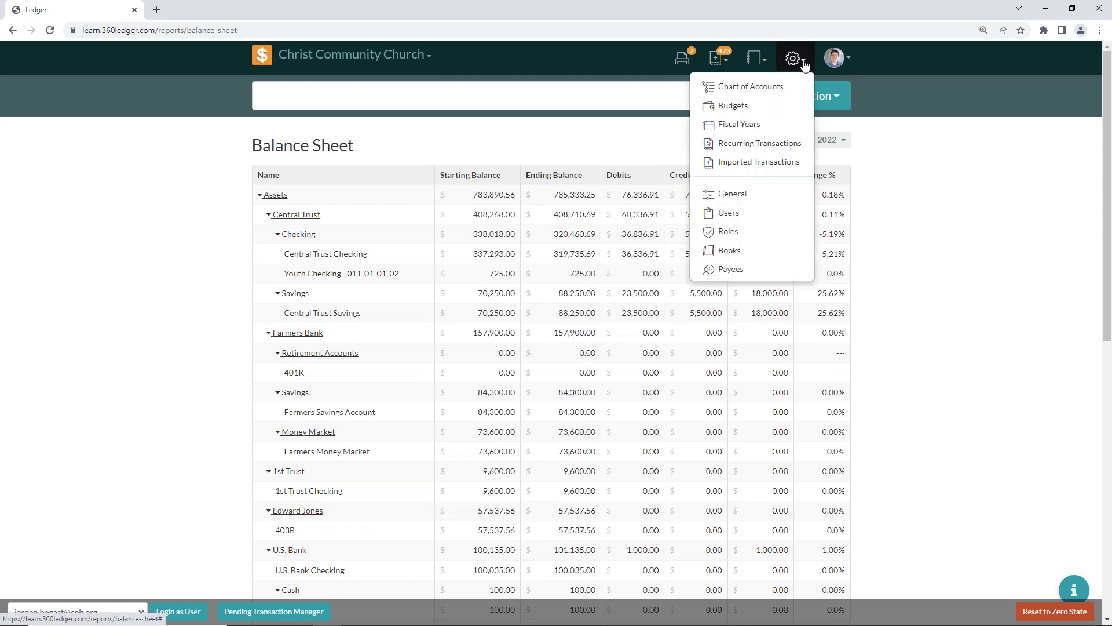
pyautogui.click(775, 111)
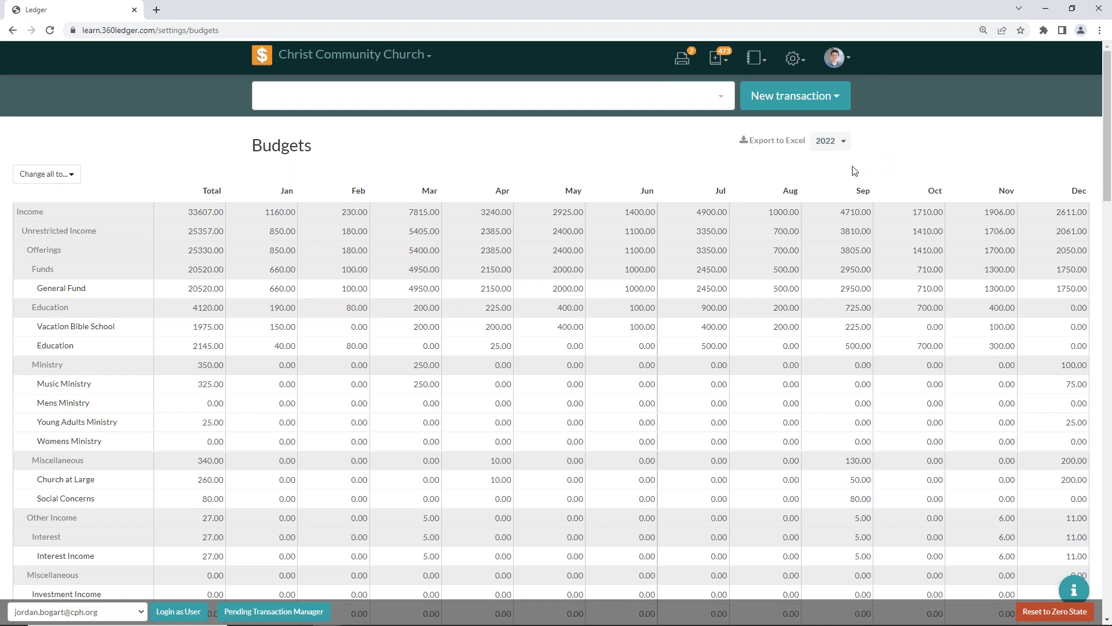
pyautogui.scroll(-15, 822, 356)
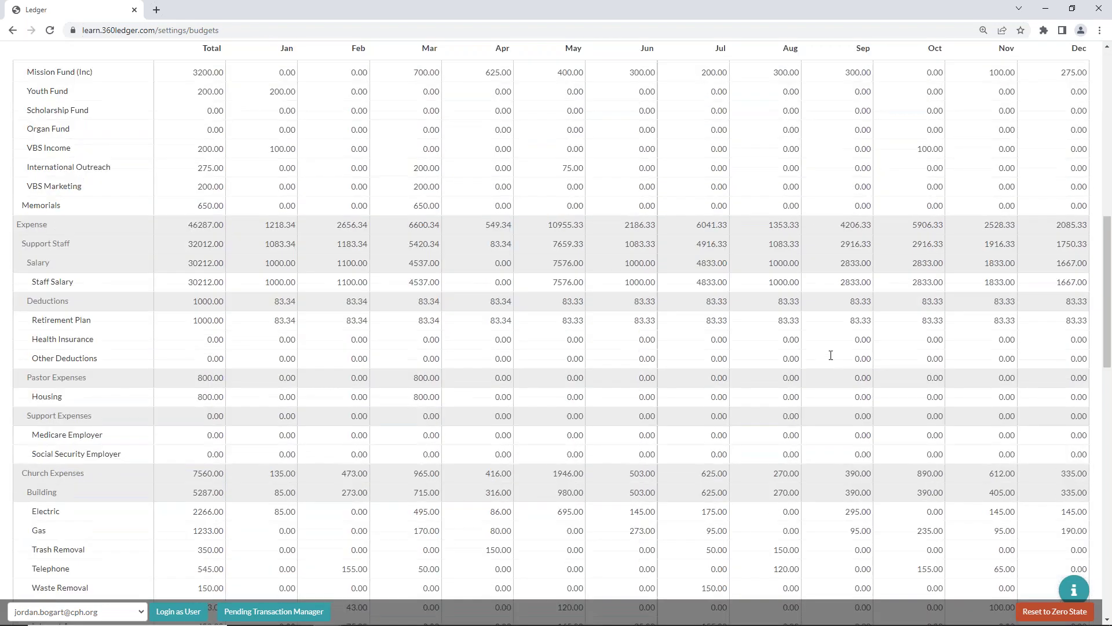
pyautogui.scroll(15, 844, 345)
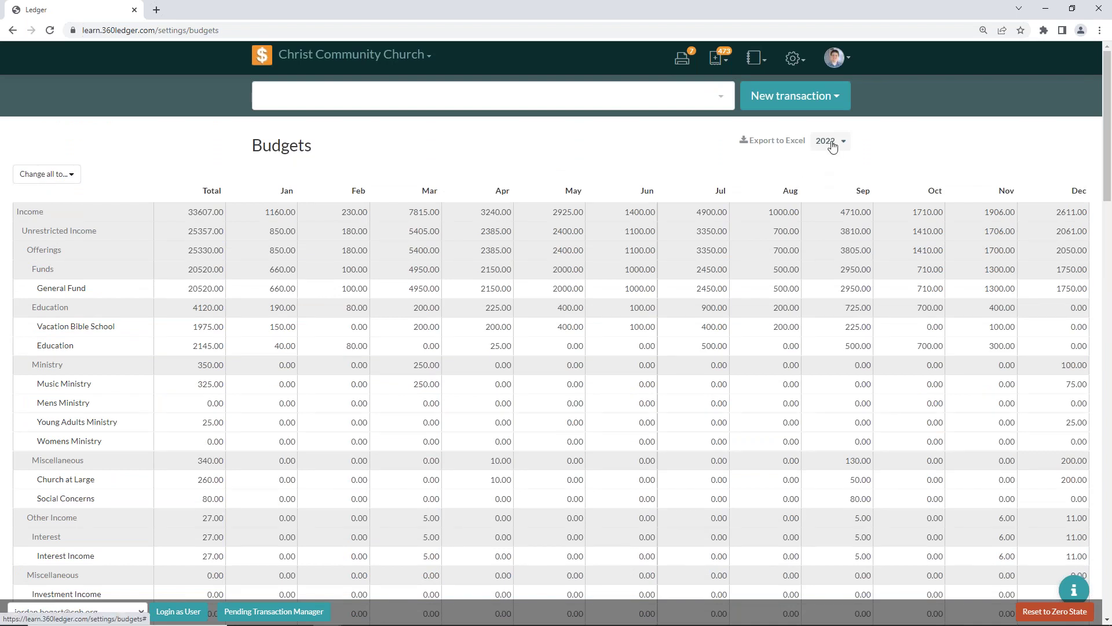
pyautogui.click(828, 147)
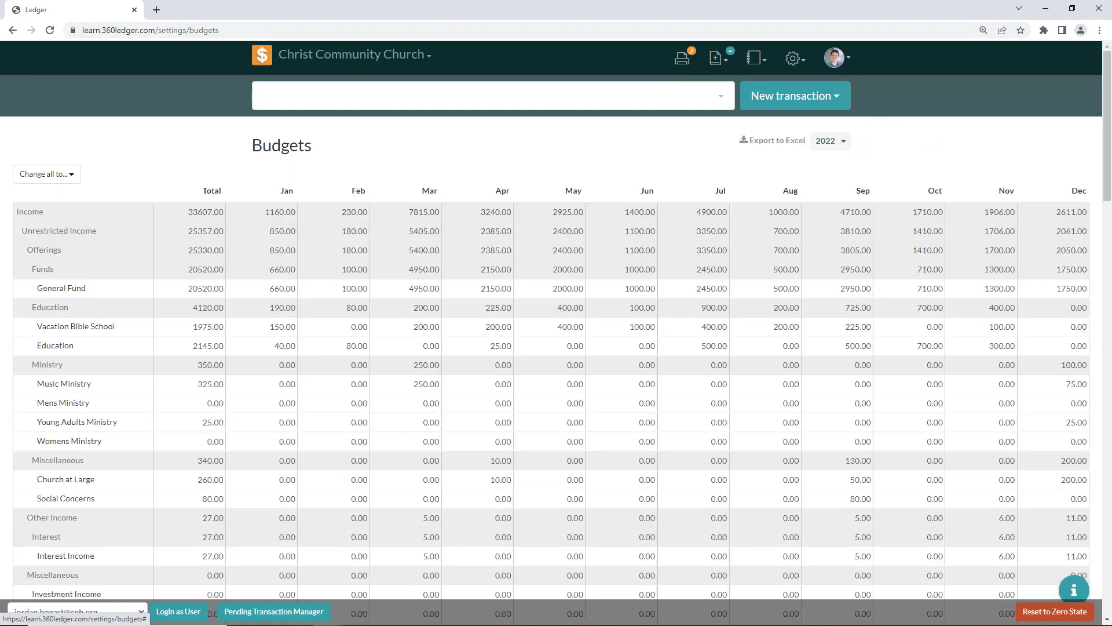
pyautogui.click(843, 146)
pyautogui.click(843, 147)
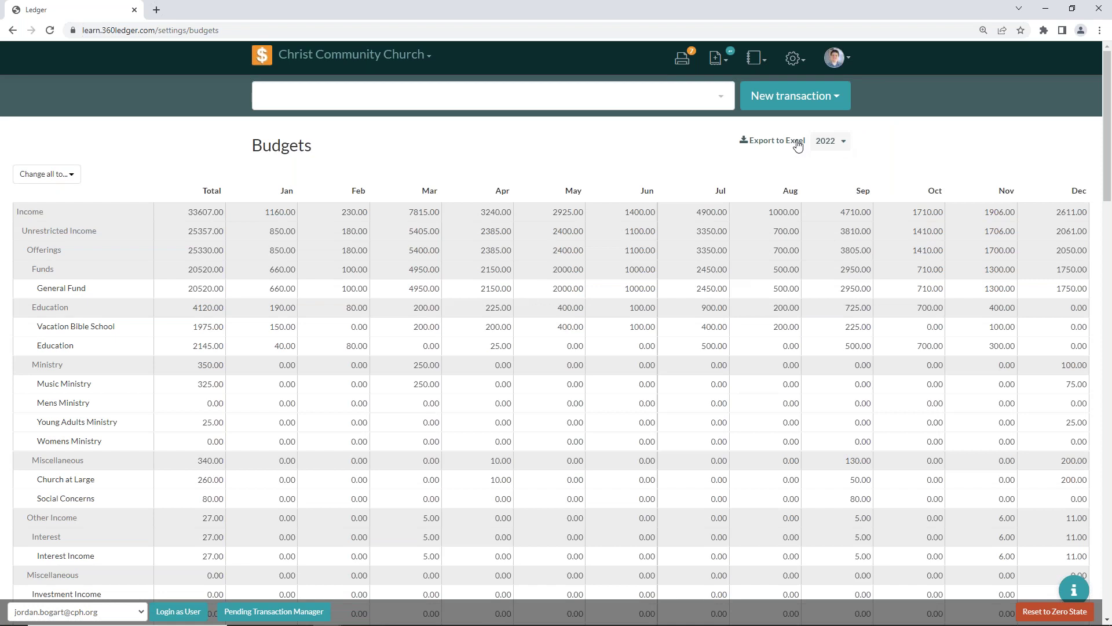
# Export the 2022 budgets to Excel and view the budgets (12) workbook with editing enabled before returning to 360 Ledger
pyautogui.click(798, 145)
pyautogui.click(36, 615)
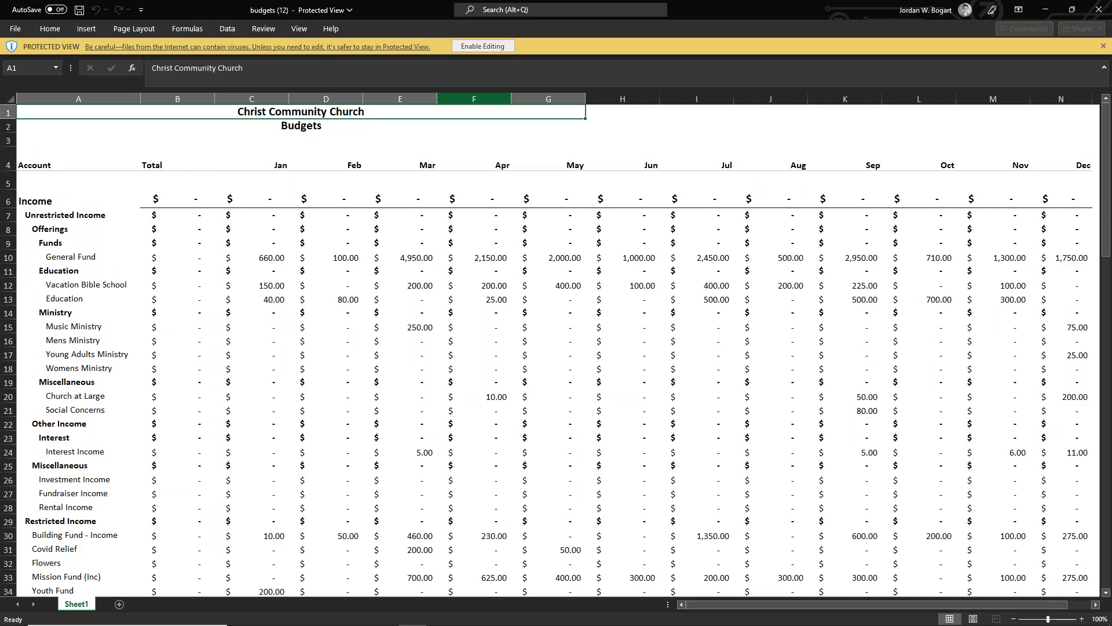
pyautogui.click(469, 47)
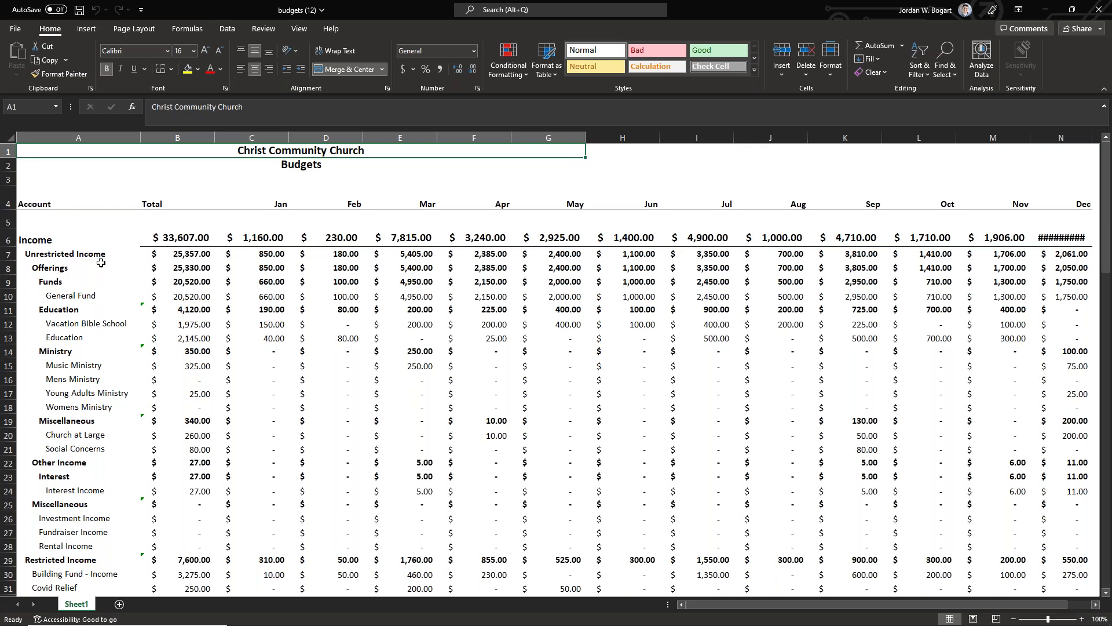
pyautogui.click(1049, 12)
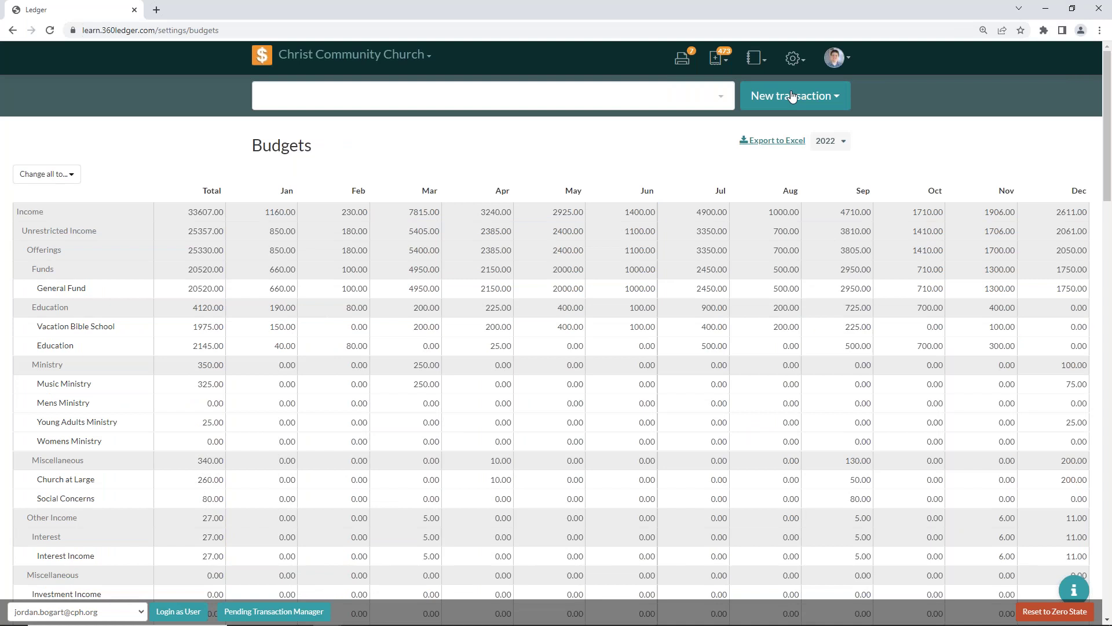
# Open the payee history for Gateway Building & Repair from the Payees list and view its period options, keeping 2022
pyautogui.click(794, 58)
pyautogui.click(755, 271)
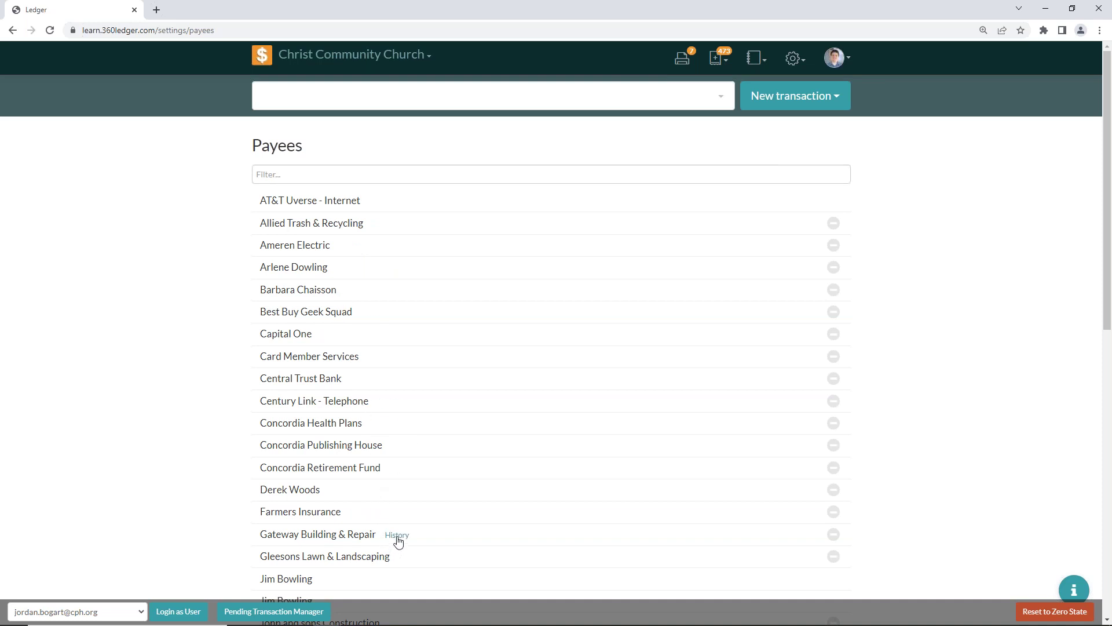
pyautogui.click(398, 536)
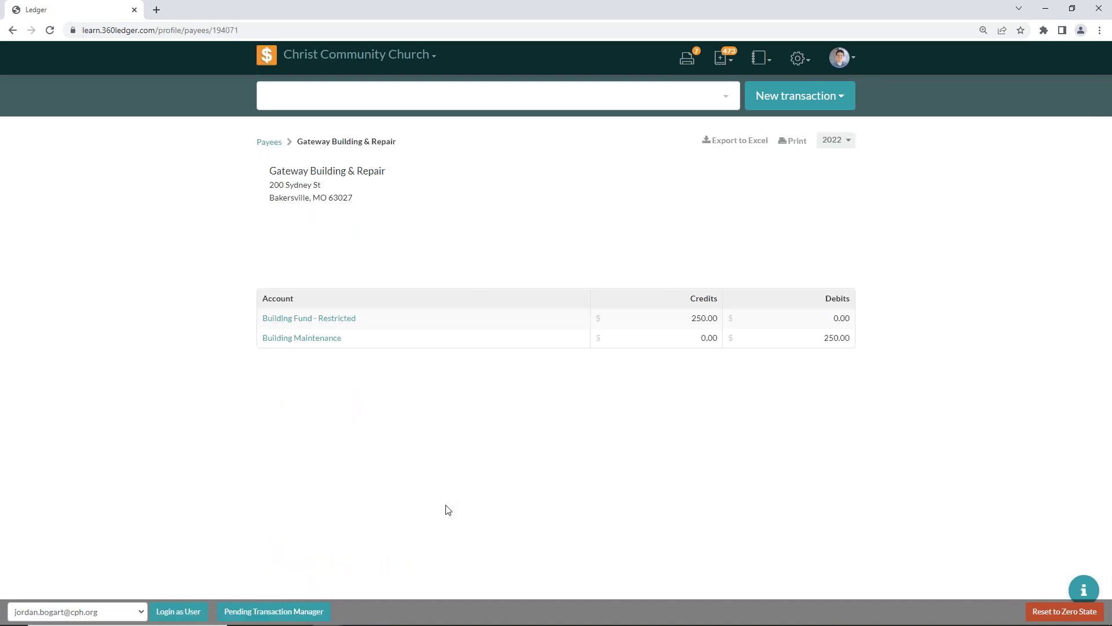
pyautogui.click(837, 140)
pyautogui.click(837, 140)
# Open the General Ledger and filter the payees to show only John and sons Construction
pyautogui.click(757, 59)
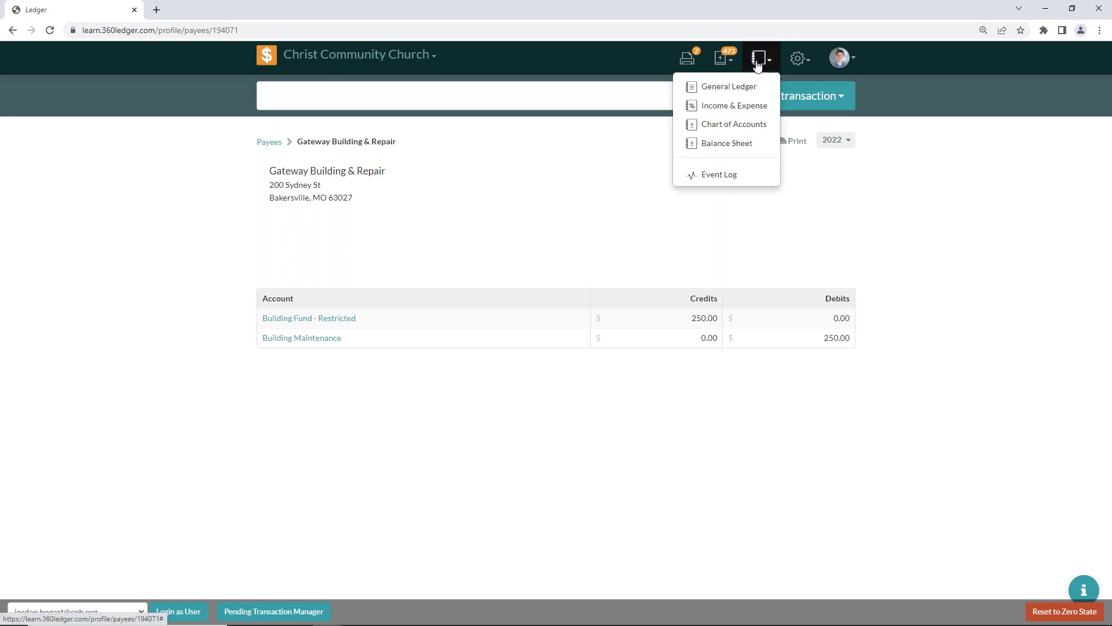
pyautogui.click(756, 84)
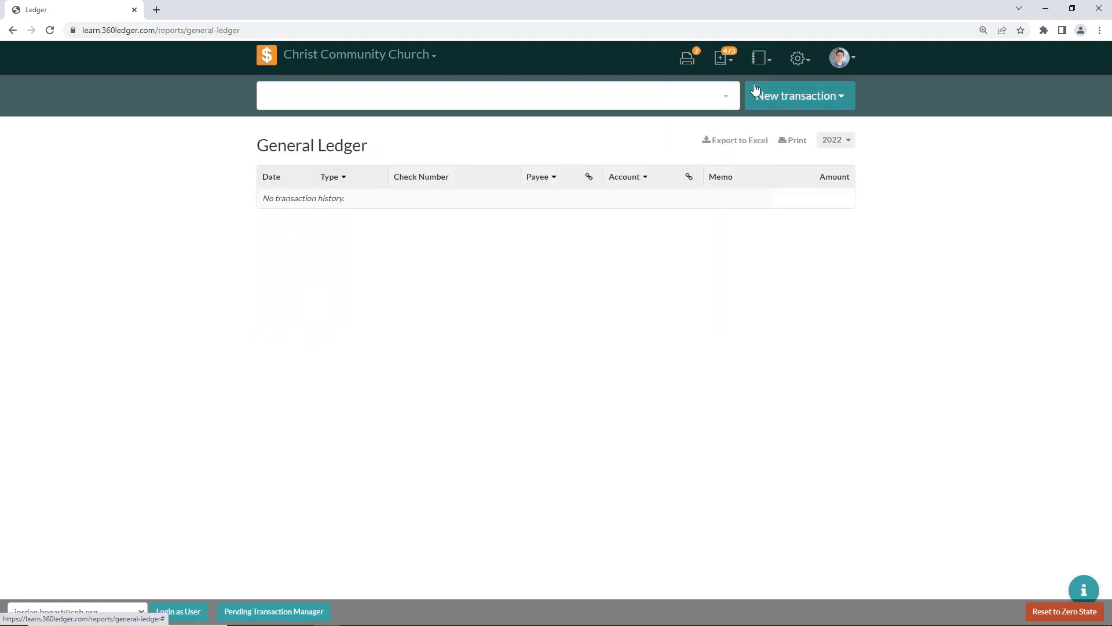
pyautogui.click(481, 178)
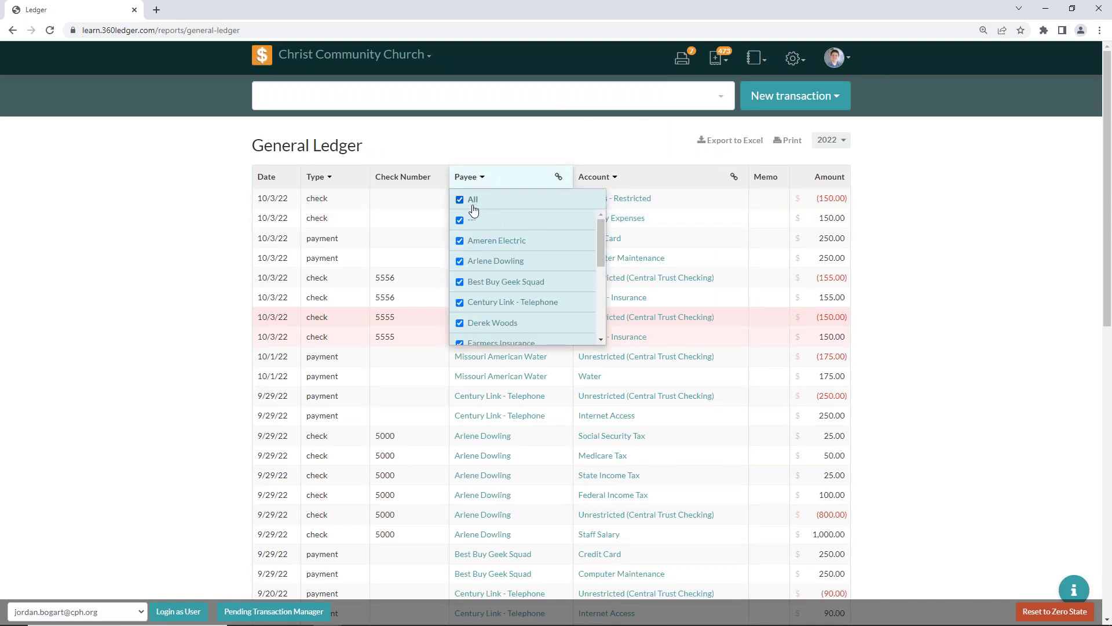
pyautogui.click(472, 201)
pyautogui.scroll(-3, 577, 303)
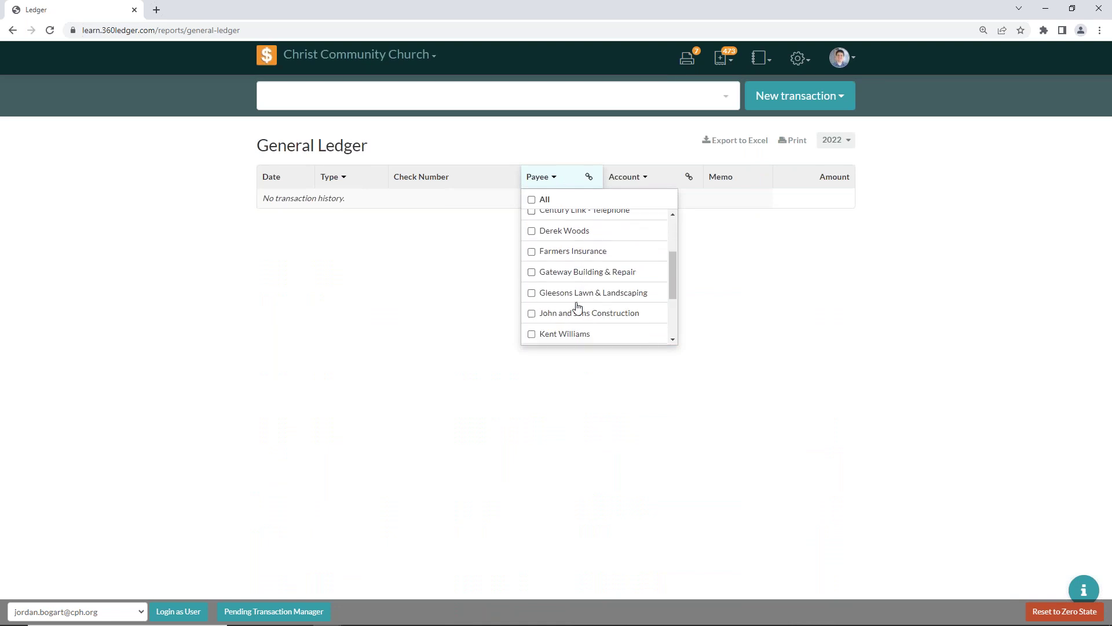
pyautogui.click(582, 297)
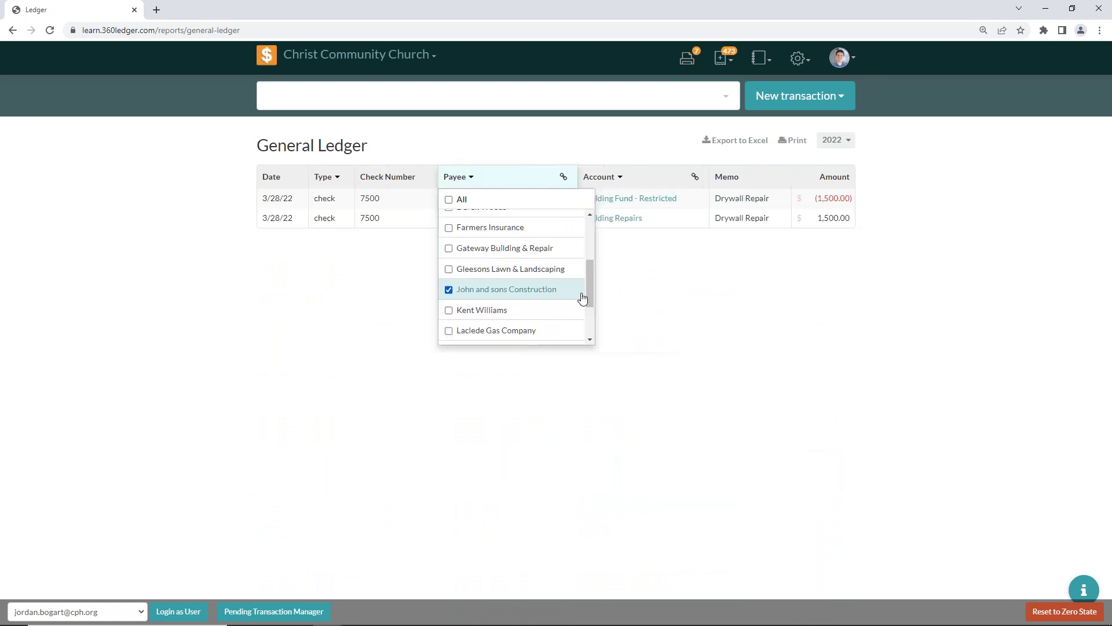
pyautogui.click(938, 252)
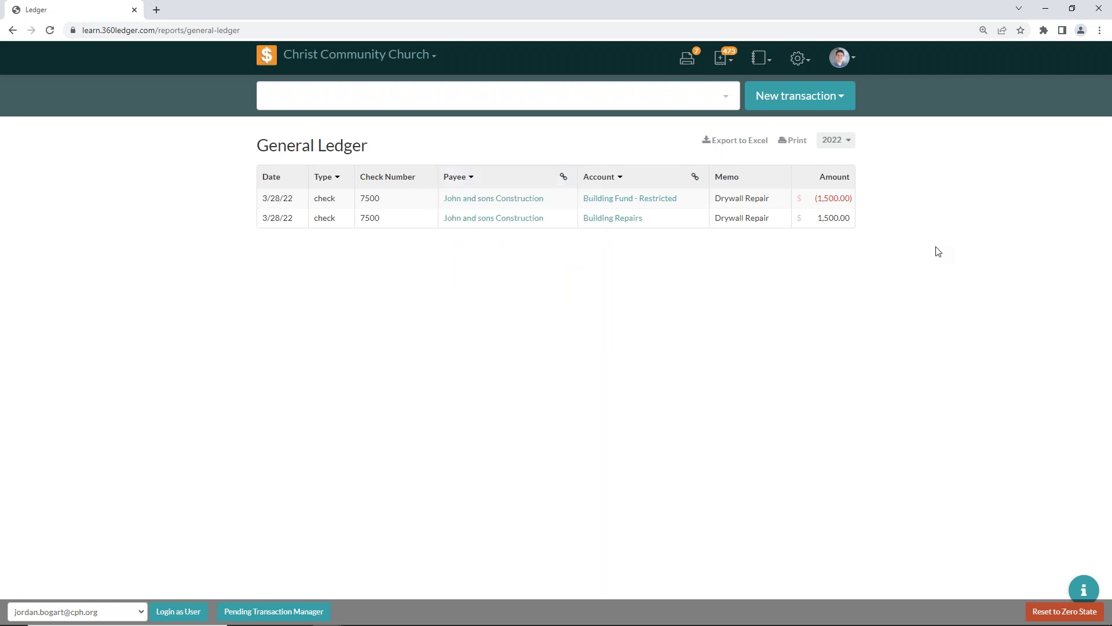
# Return to Home and drill down through Expenses, Support Staff and Salary to the Staff Salary account
pyautogui.click(285, 60)
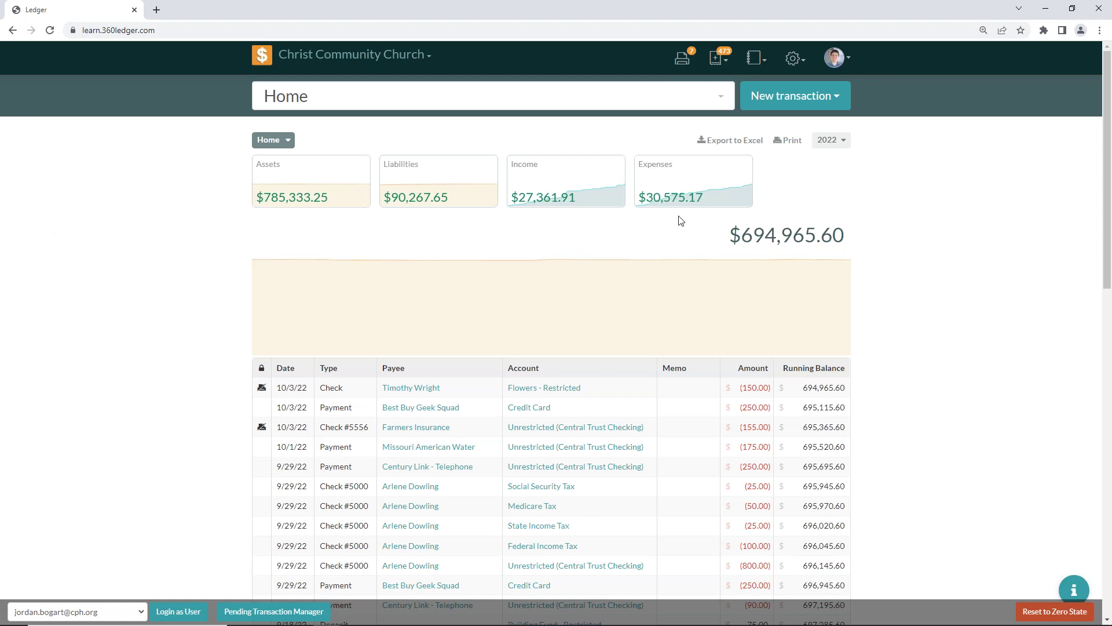
pyautogui.click(735, 184)
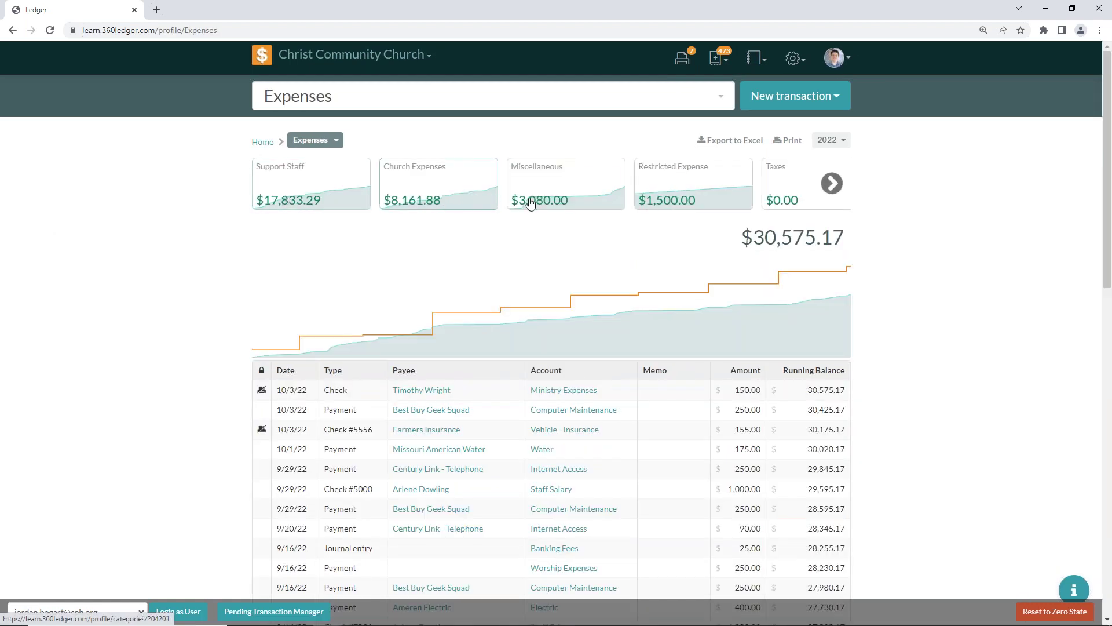
pyautogui.click(340, 191)
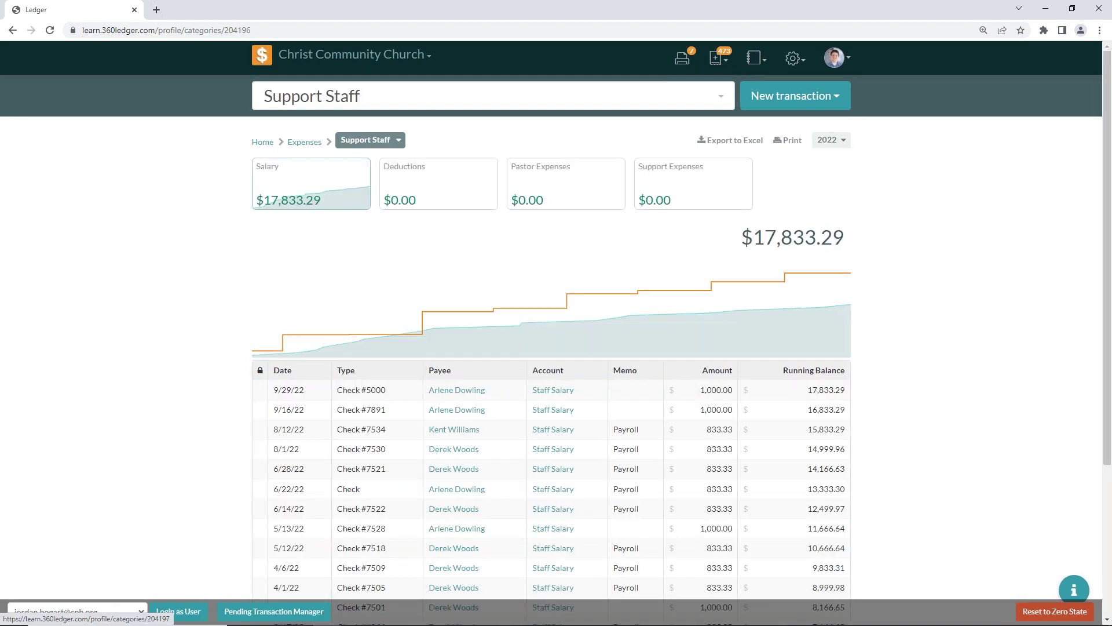
pyautogui.click(340, 192)
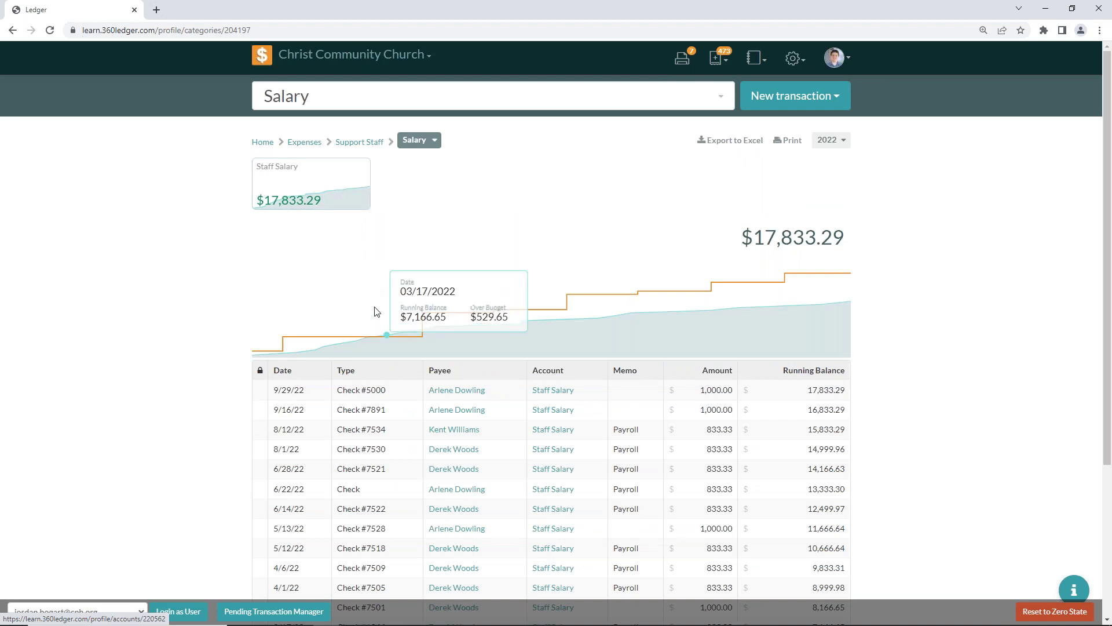
pyautogui.click(341, 191)
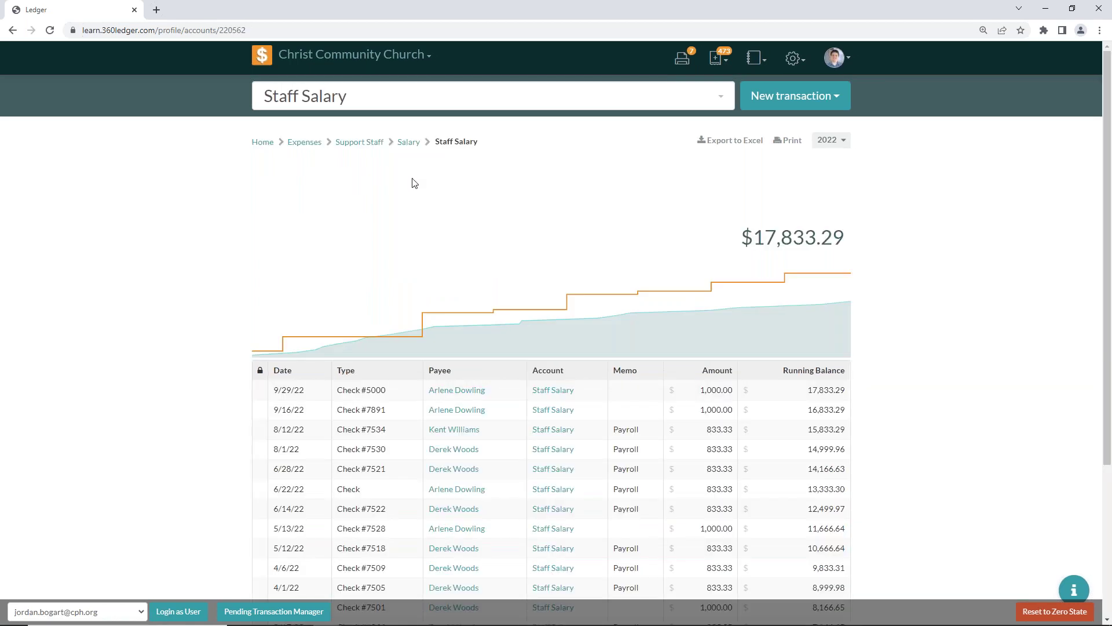
# Look over the Staff Salary transactions and view the account's period filter options, keeping 2022
pyautogui.scroll(-4, 390, 226)
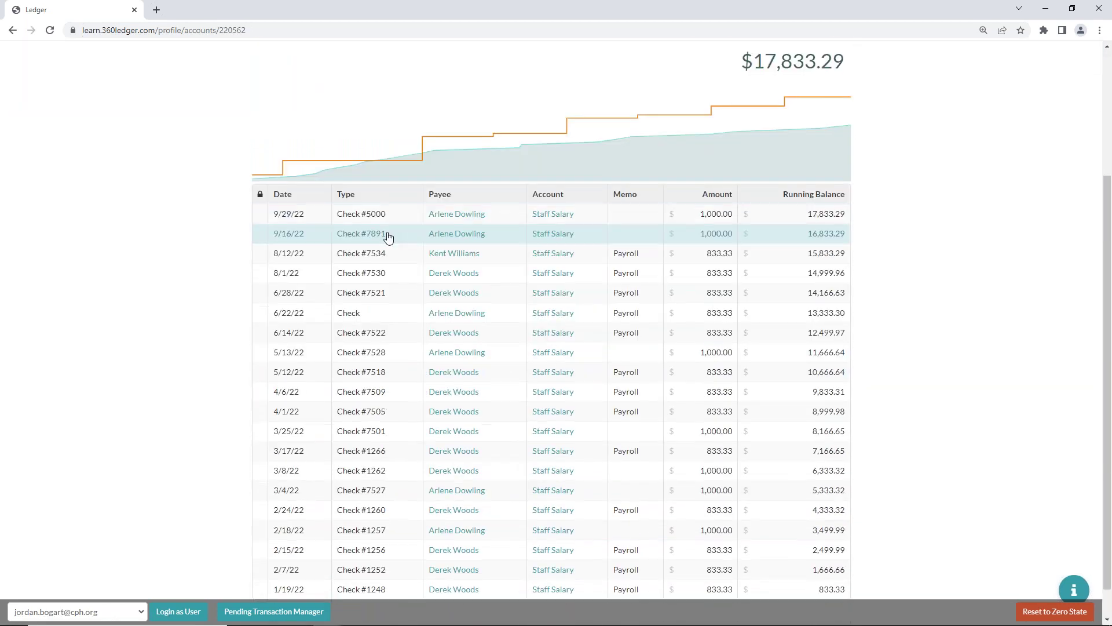
pyautogui.scroll(1, 878, 281)
pyautogui.scroll(4, 878, 281)
pyautogui.click(839, 141)
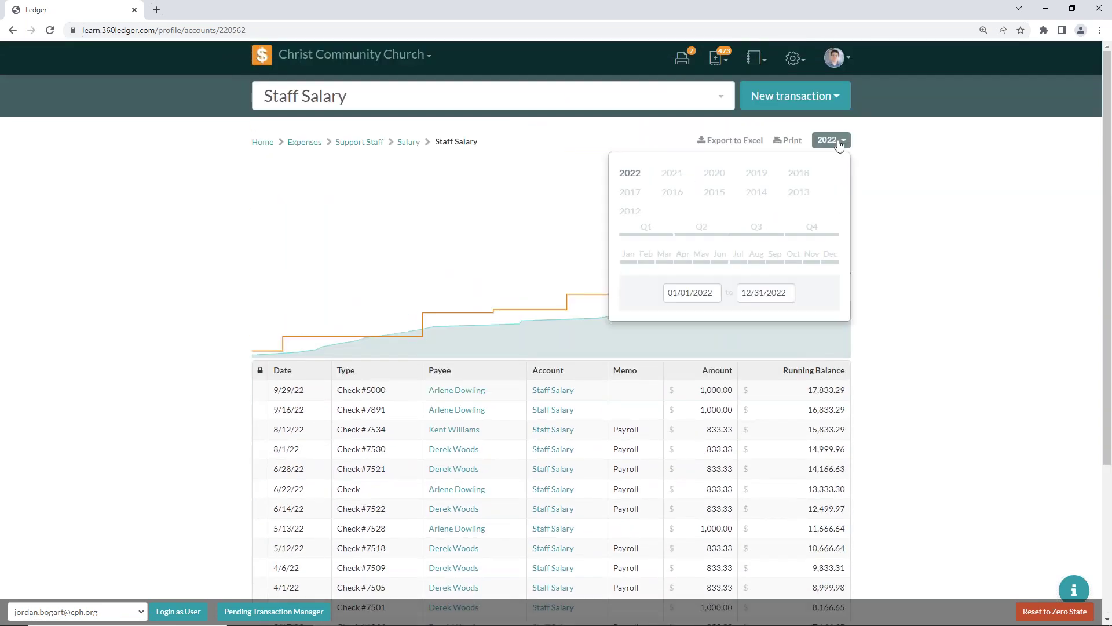
pyautogui.click(839, 141)
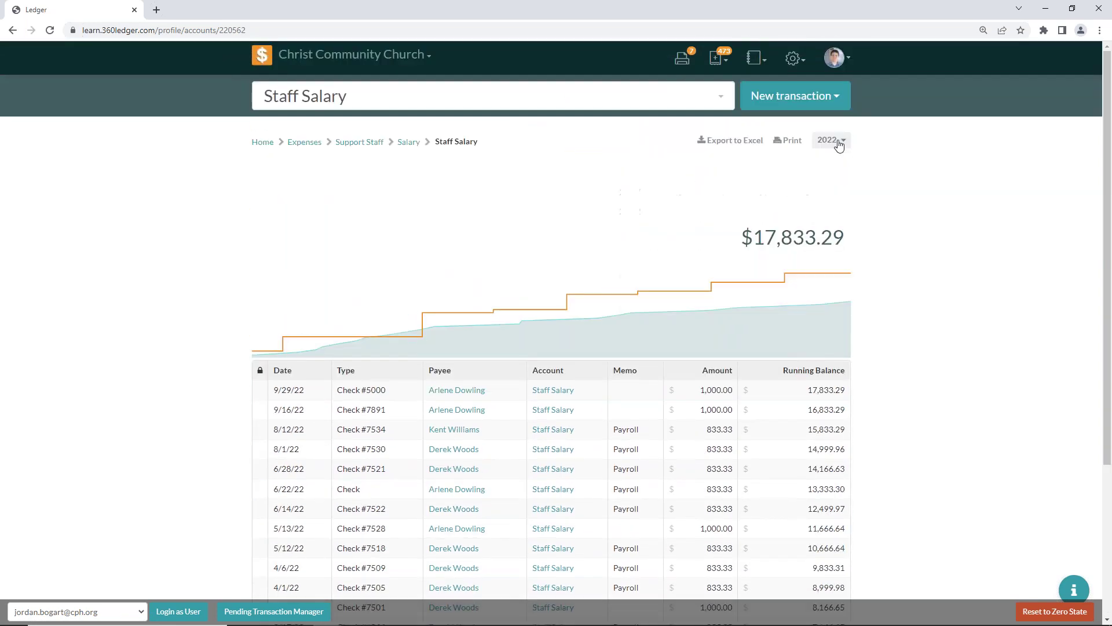
# Examine the Running Balance column of the Staff Salary account down to its earliest 2022 check, dated 1/19/22
pyautogui.scroll(-4, 820, 324)
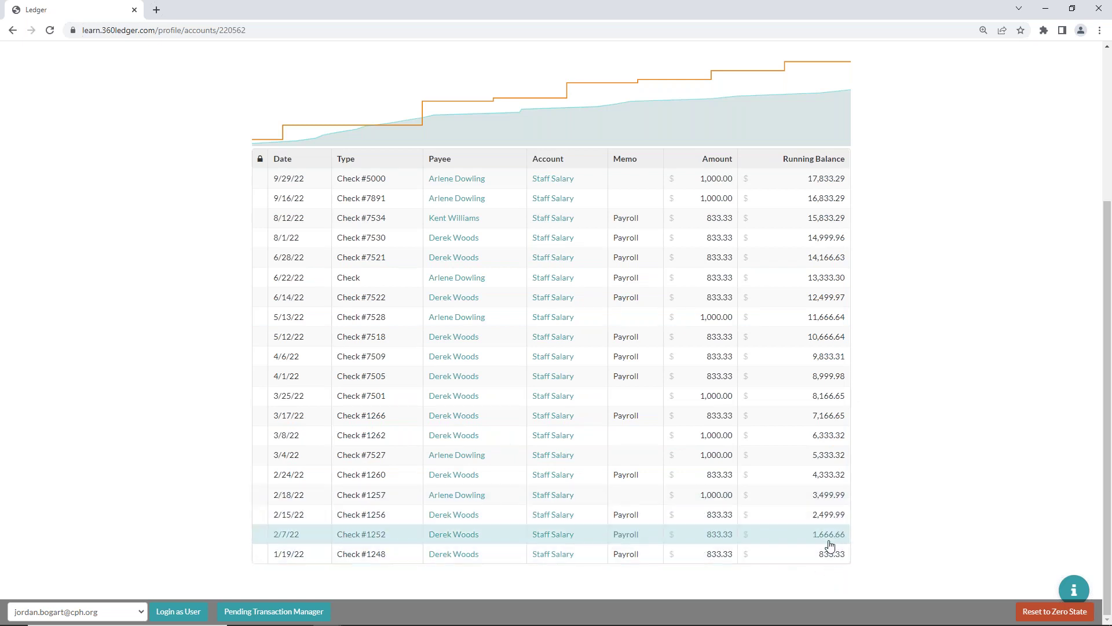
pyautogui.scroll(4, 705, 523)
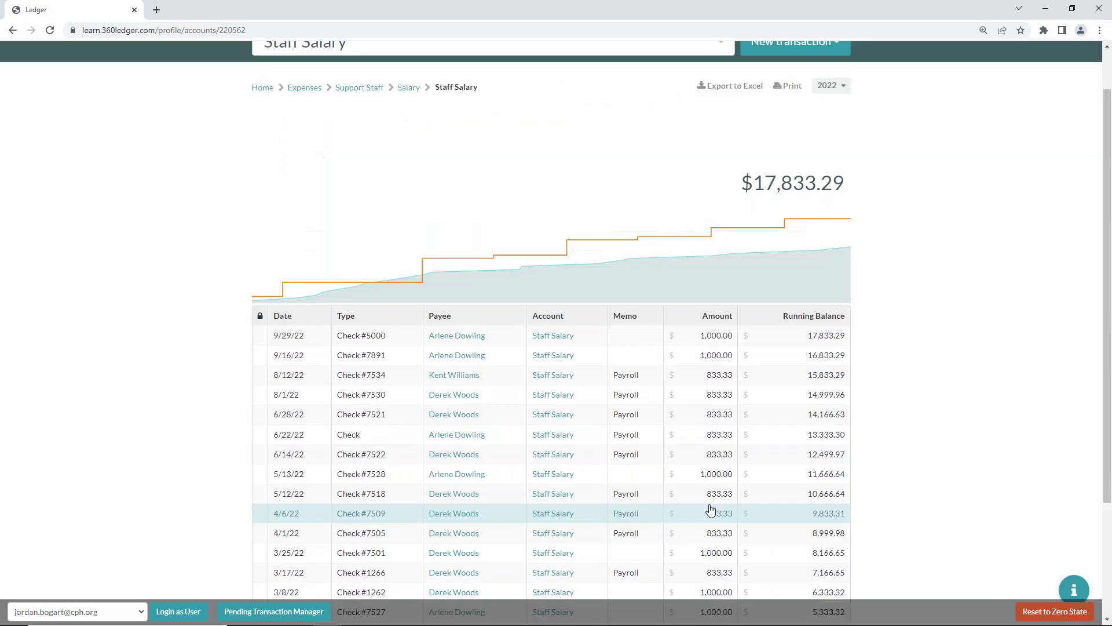
pyautogui.scroll(-2, 728, 371)
pyautogui.scroll(-2, 884, 377)
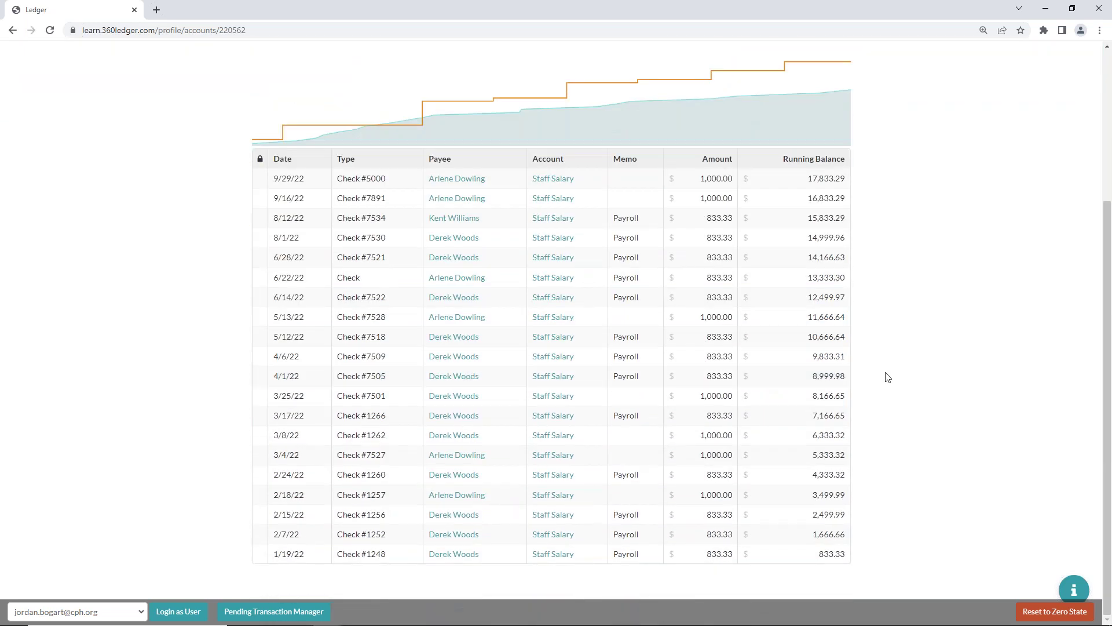
pyautogui.scroll(3, 858, 317)
pyautogui.scroll(2, 859, 317)
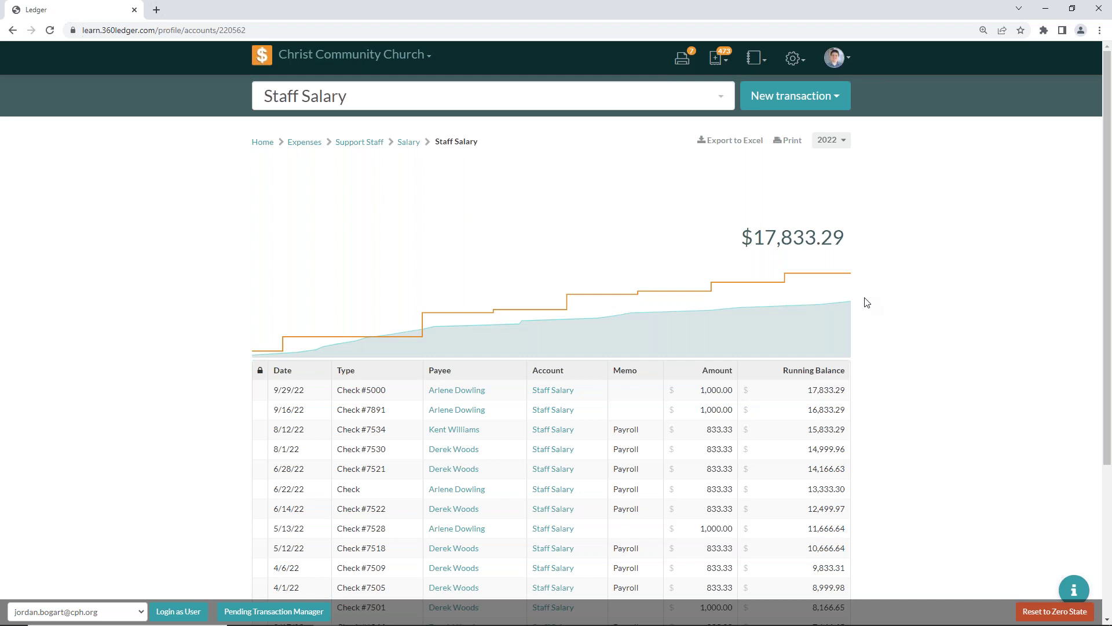
# Return to Home, keep the period at 2022, and find the locked July entries in the transaction history
pyautogui.click(259, 144)
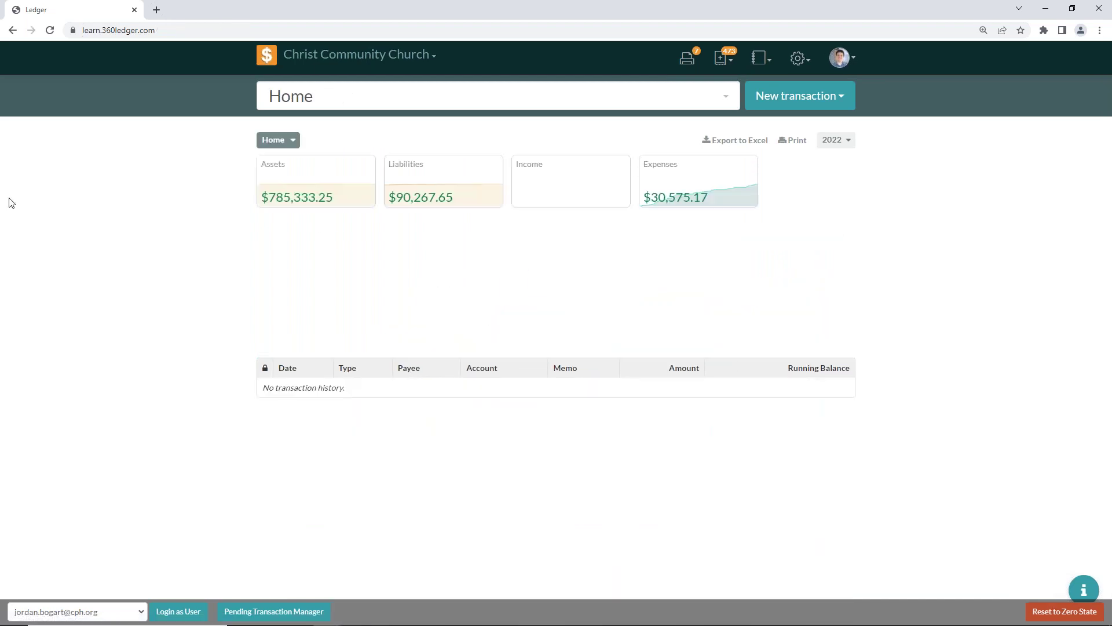
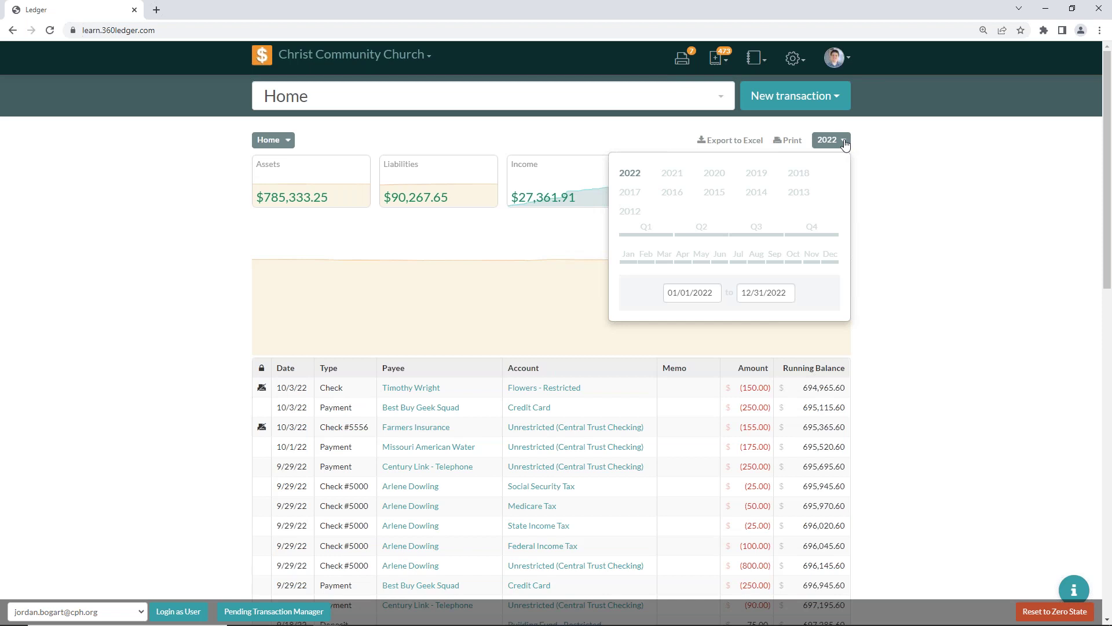
pyautogui.click(884, 148)
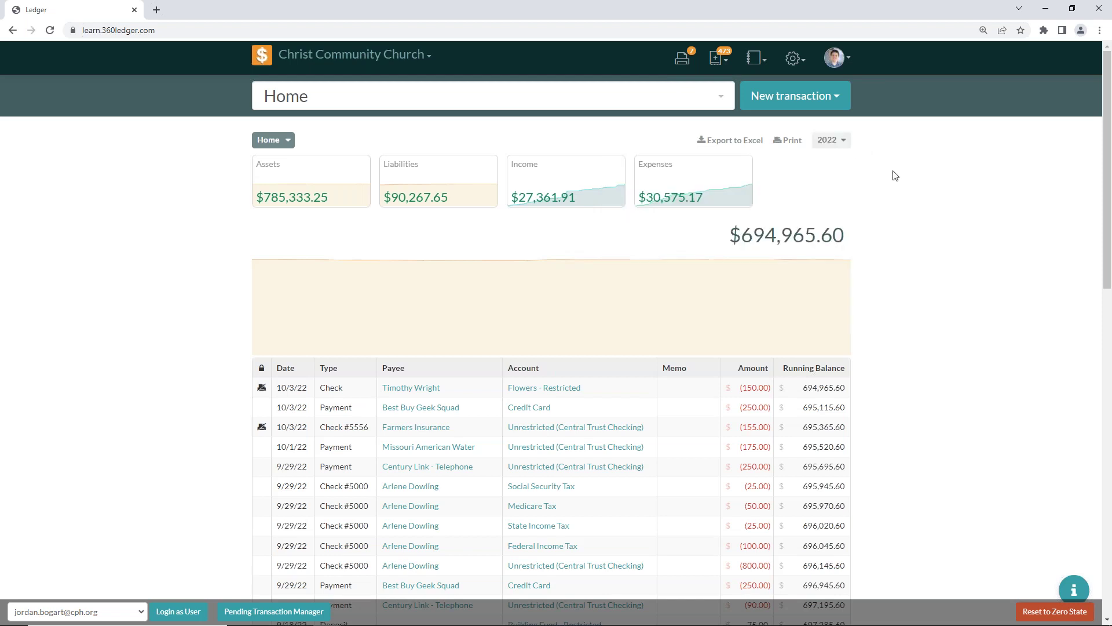
pyautogui.scroll(-2, 899, 193)
pyautogui.scroll(-14, 903, 246)
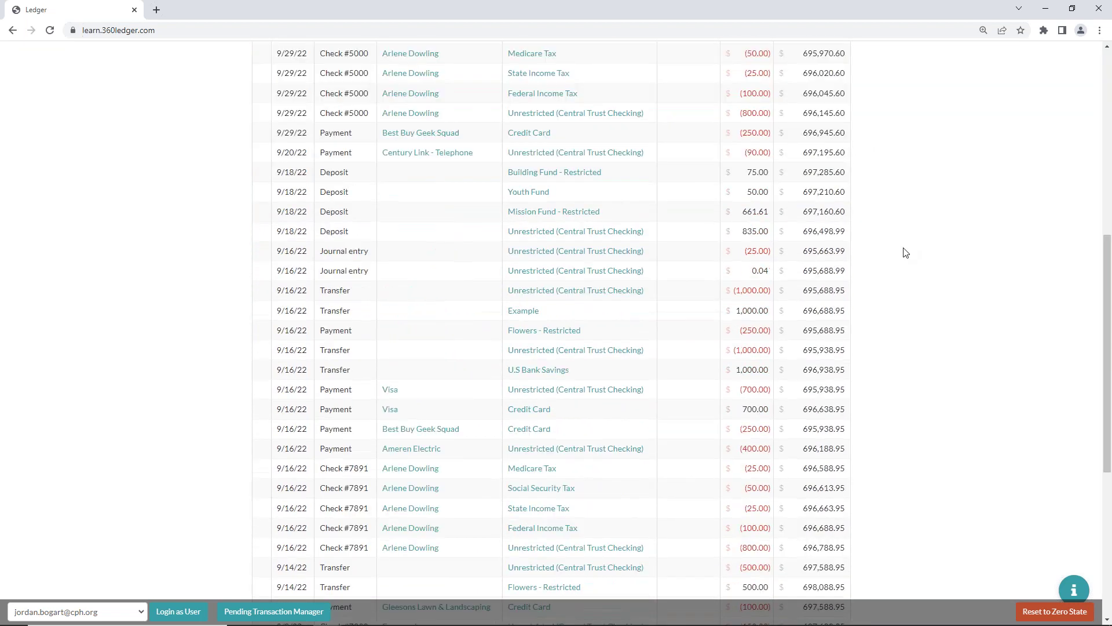
pyautogui.scroll(-15, 906, 254)
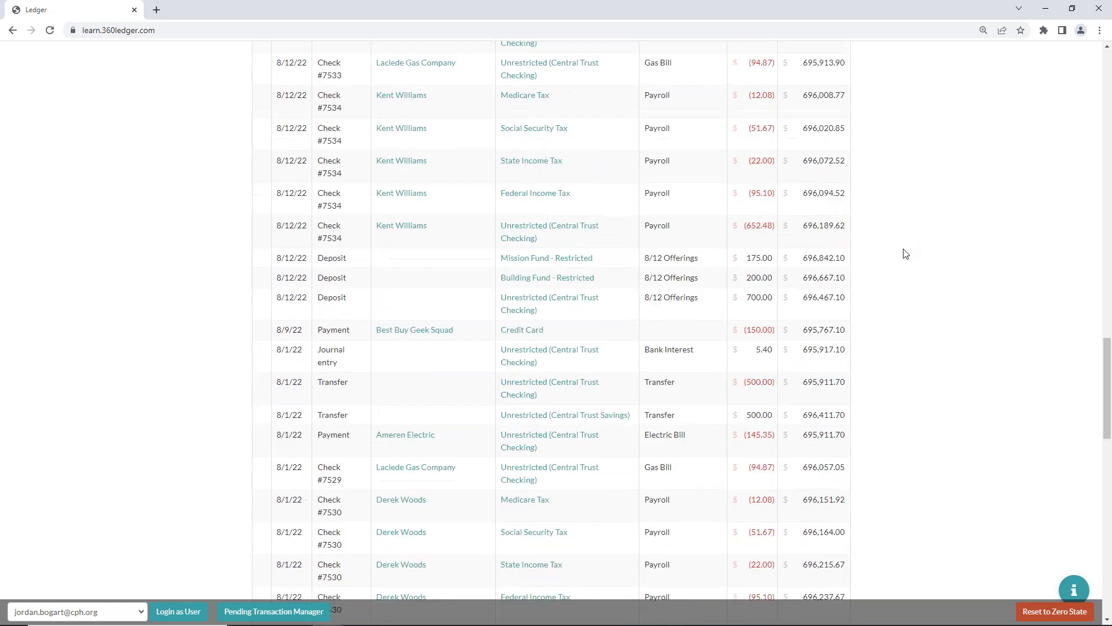
pyautogui.scroll(-3, 906, 253)
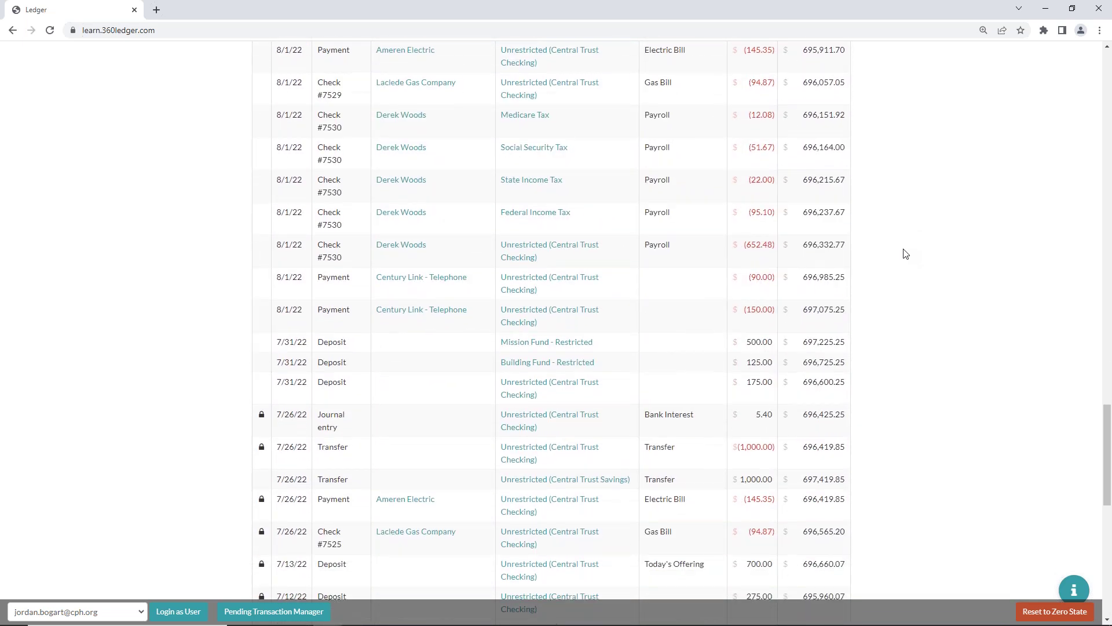
# Compare the locked transactions from 7/12/22 to 7/26/22 with the unlocked 7/31/22 deposits and late June entries around them
pyautogui.scroll(2, 978, 264)
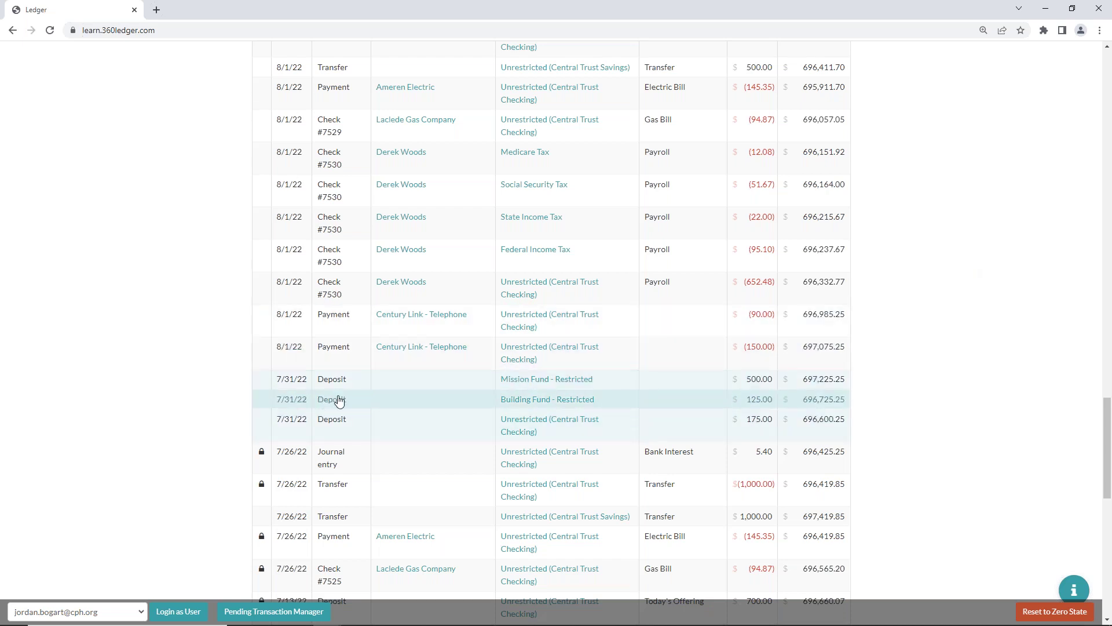
pyautogui.scroll(-3, 339, 397)
pyautogui.scroll(3, 388, 373)
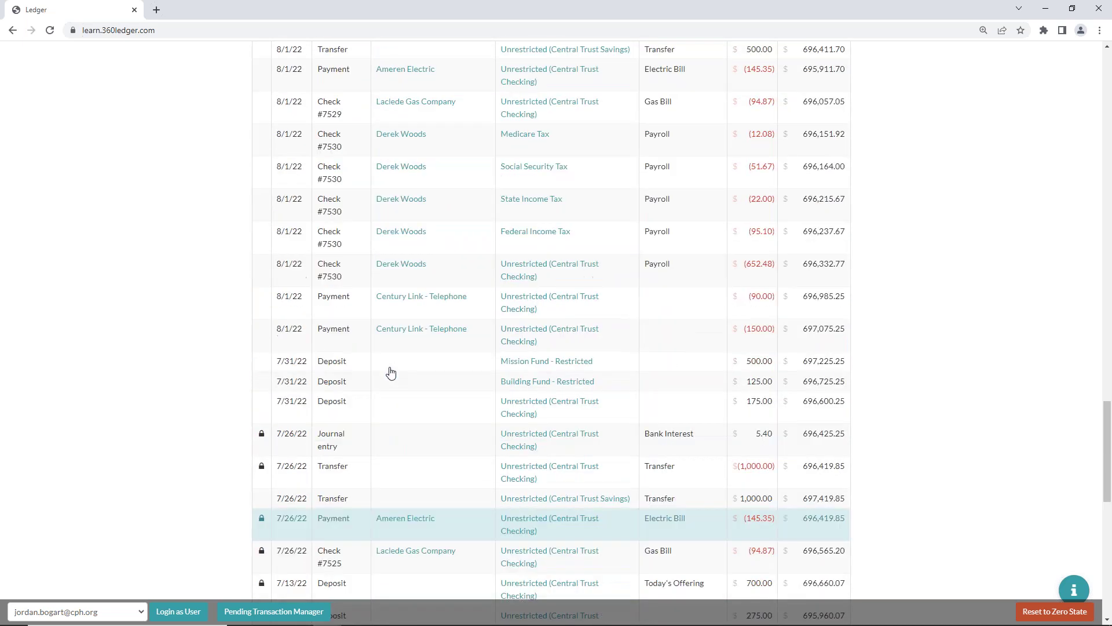
pyautogui.scroll(1, 391, 372)
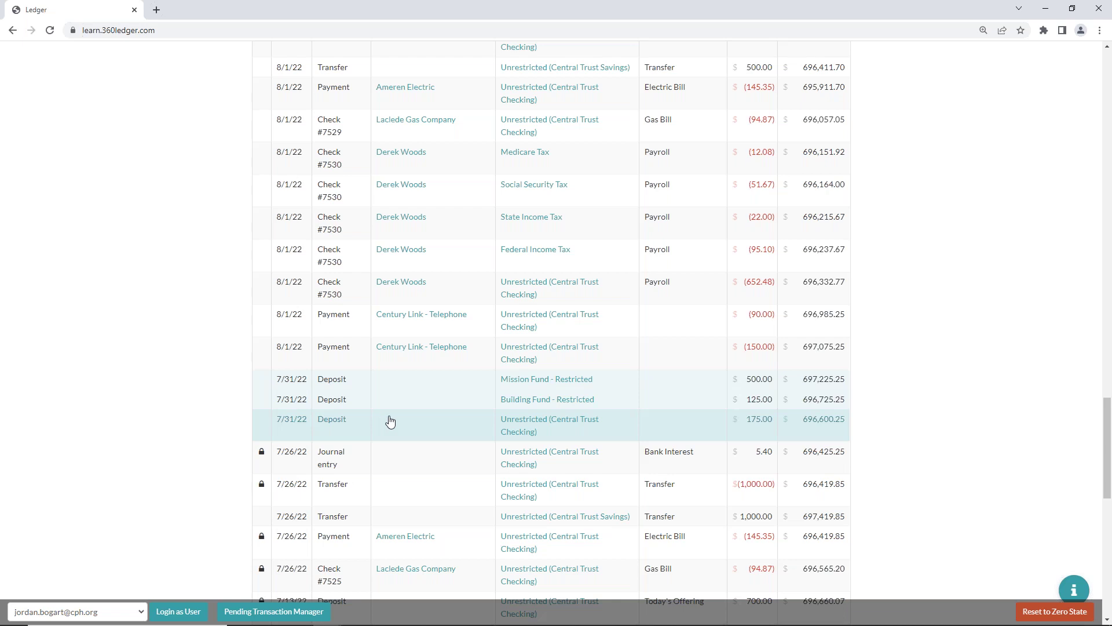
pyautogui.scroll(-7, 434, 463)
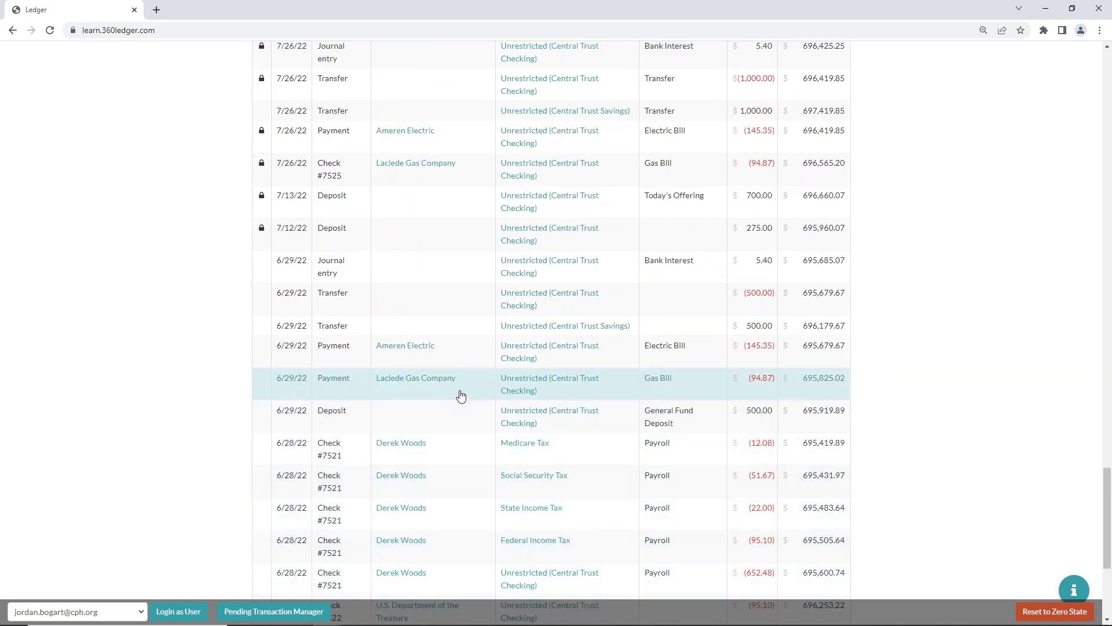
pyautogui.scroll(4, 461, 396)
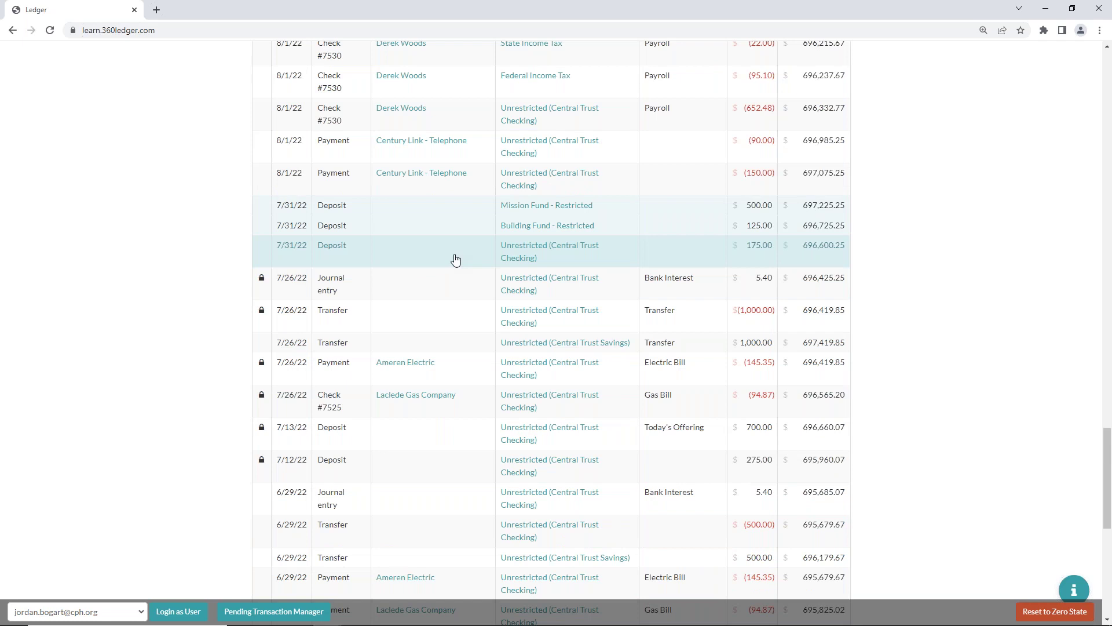
pyautogui.scroll(-3, 455, 261)
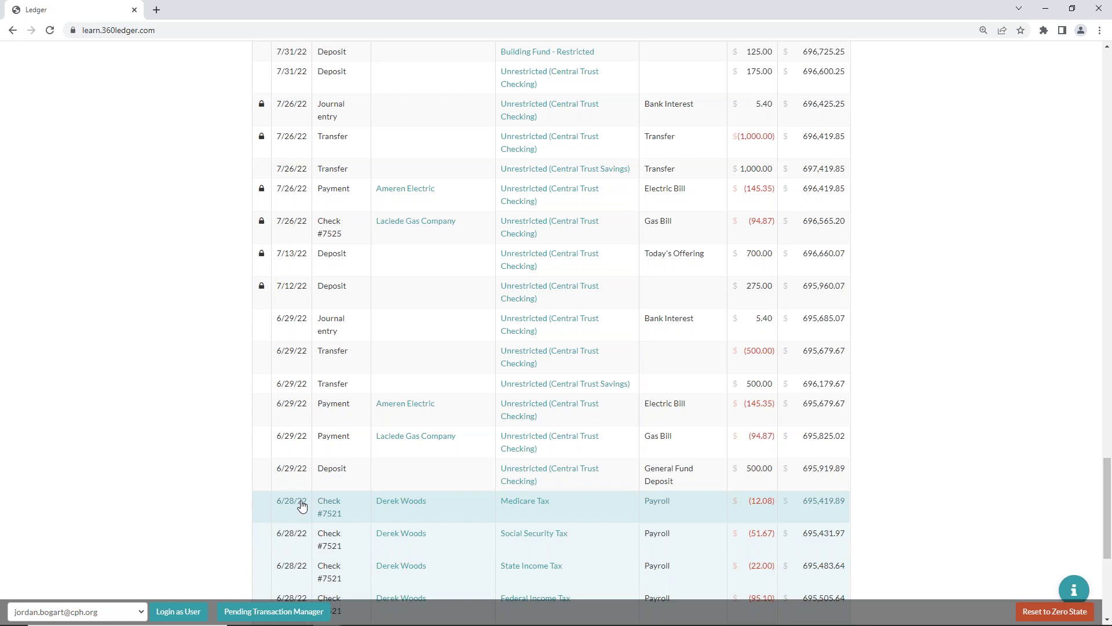
pyautogui.scroll(1, 302, 506)
pyautogui.scroll(3, 301, 505)
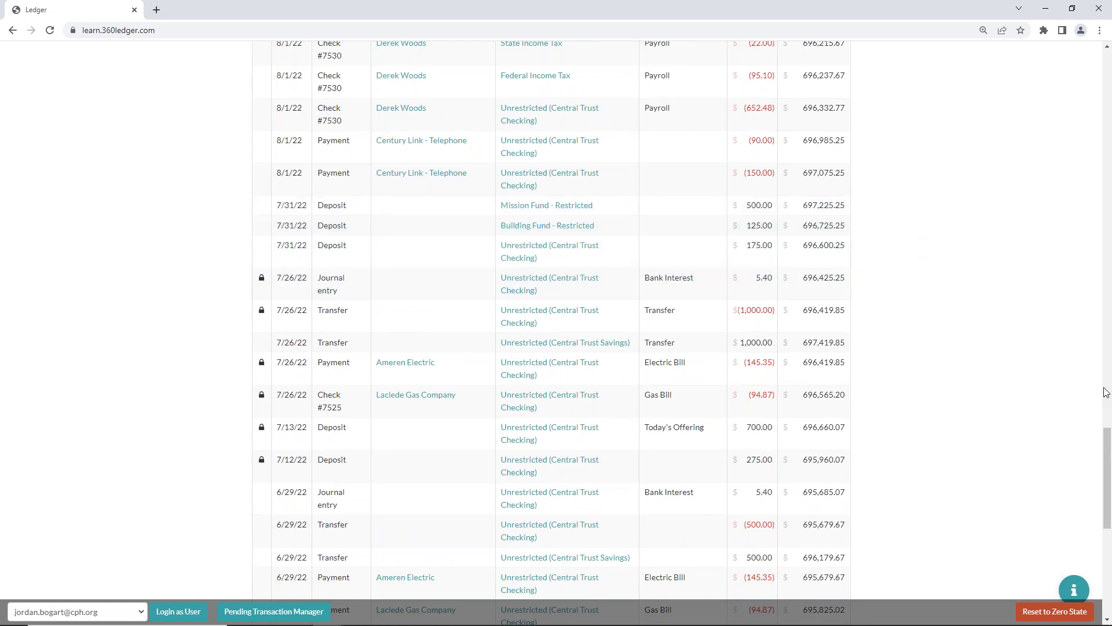
pyautogui.scroll(5, 1101, 383)
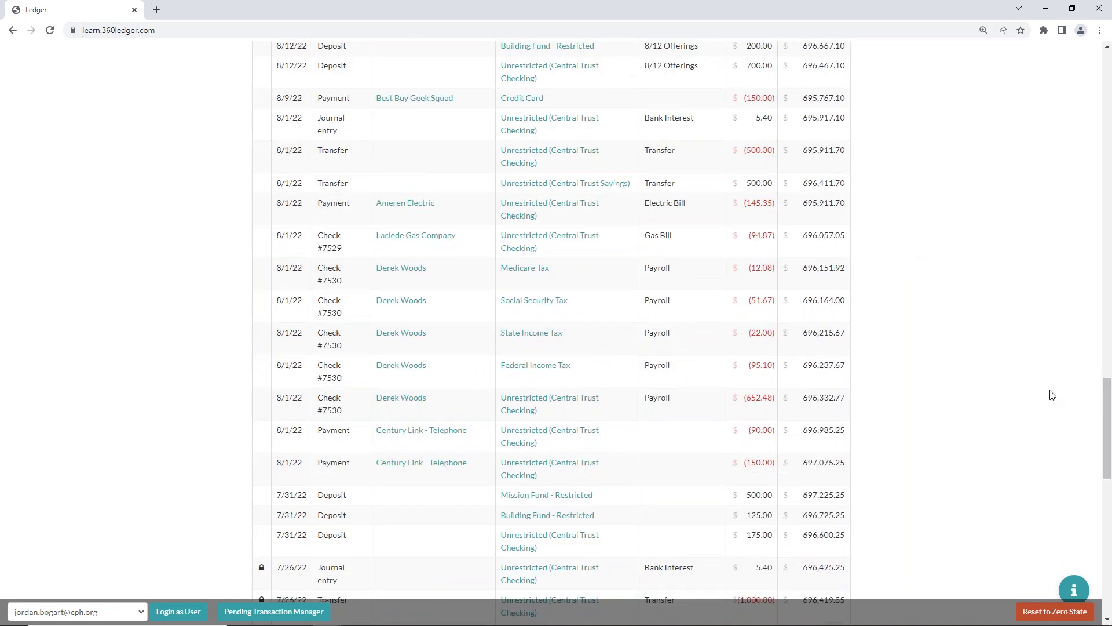
pyautogui.scroll(15, 1000, 350)
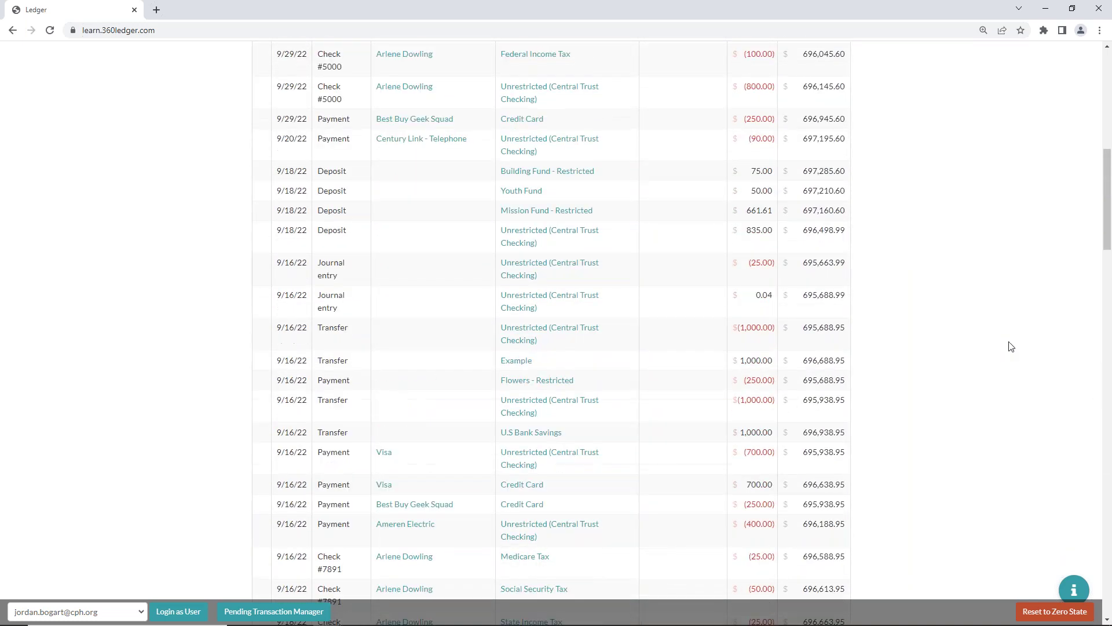
# Set the start date of the Home transaction period to 07/31/2022
pyautogui.scroll(3, 1014, 349)
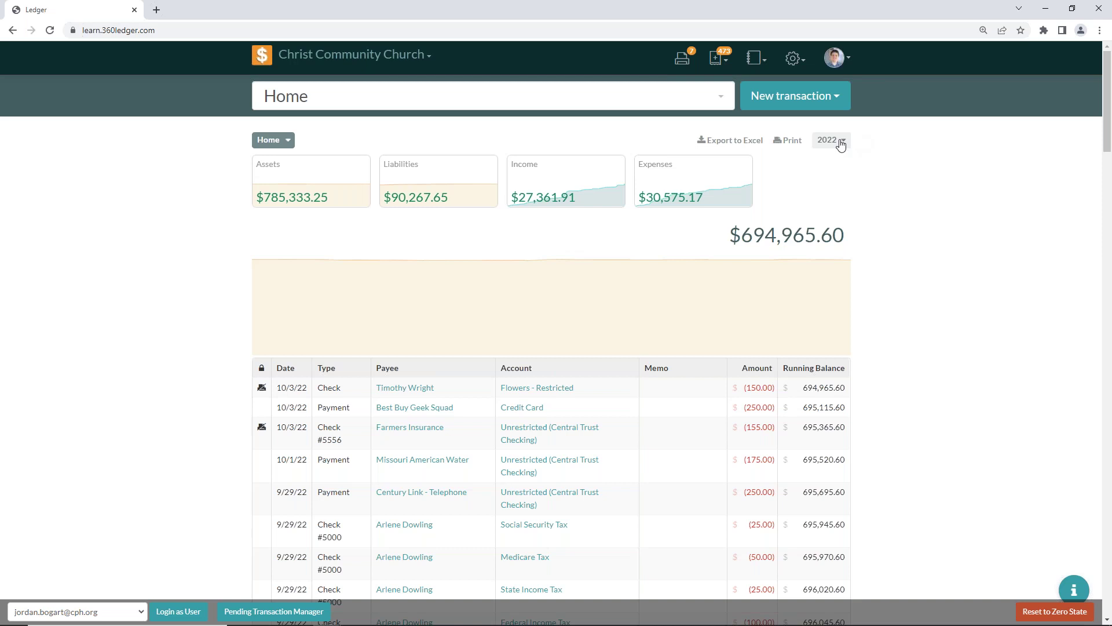
pyautogui.click(840, 140)
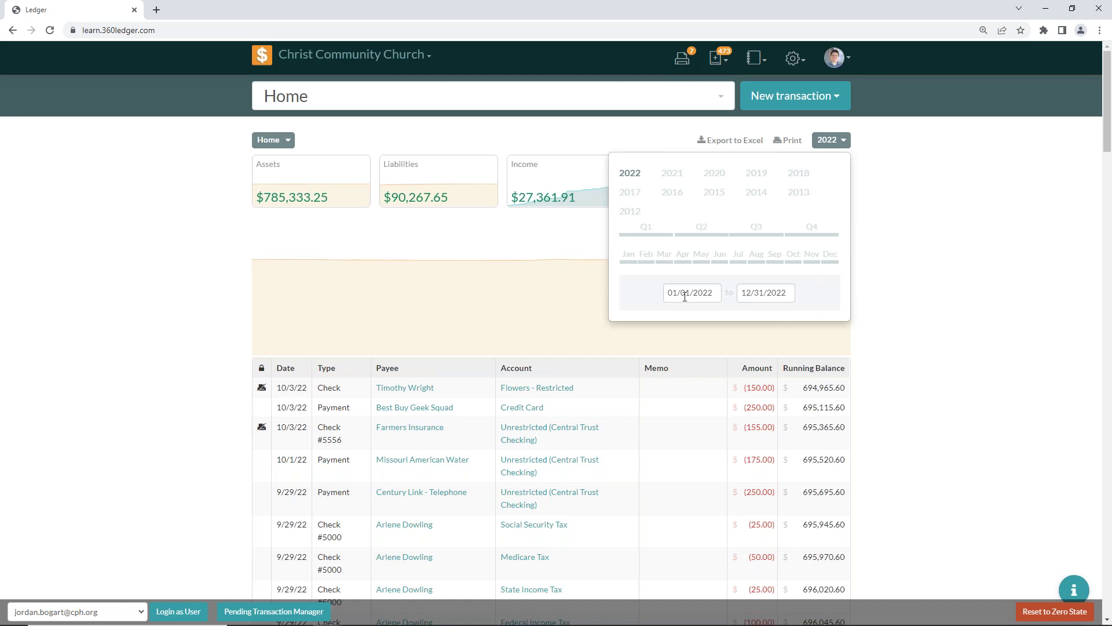
pyautogui.click(684, 297)
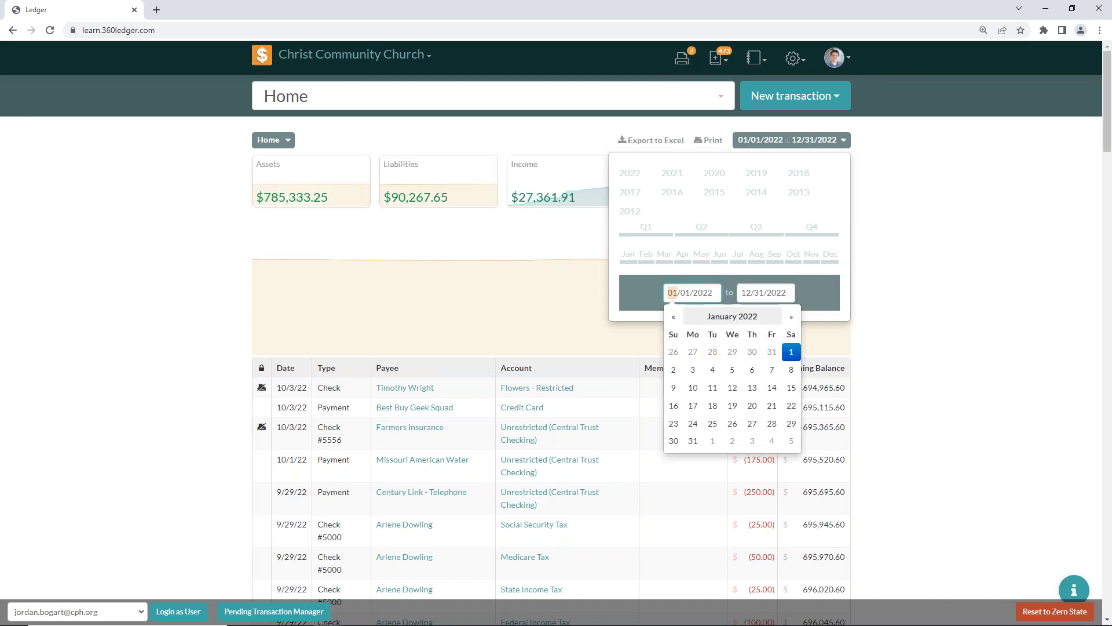
pyautogui.click(792, 317)
pyautogui.click(791, 317)
pyautogui.click(791, 318)
pyautogui.click(791, 317)
pyautogui.click(791, 318)
pyautogui.click(792, 317)
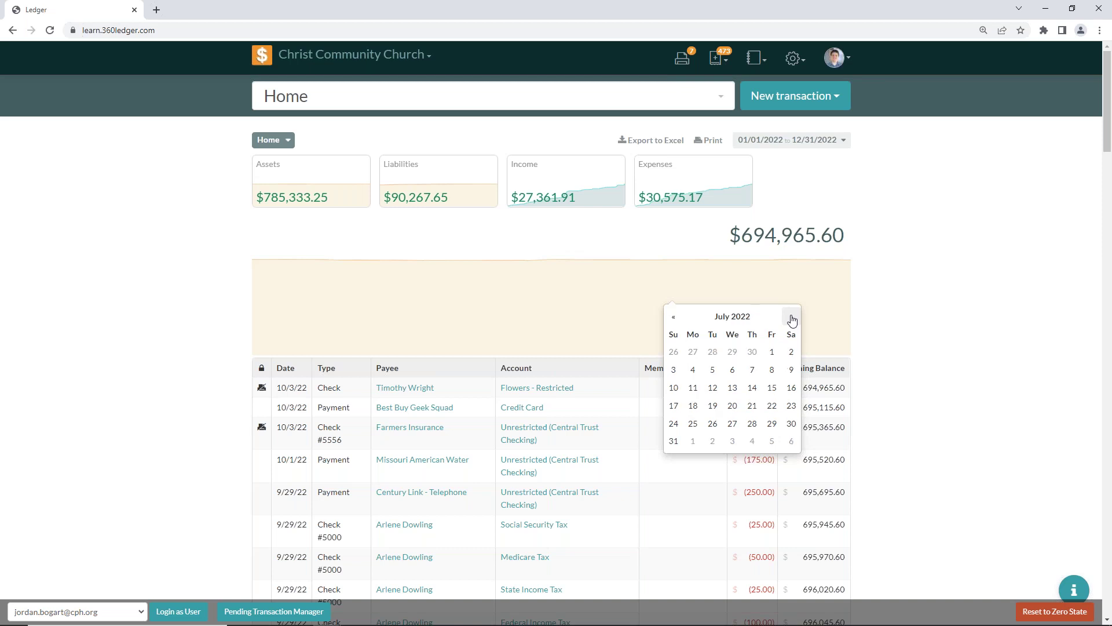
pyautogui.click(673, 441)
# Set the end date of the Home transaction period to 08/31/2022
pyautogui.click(820, 145)
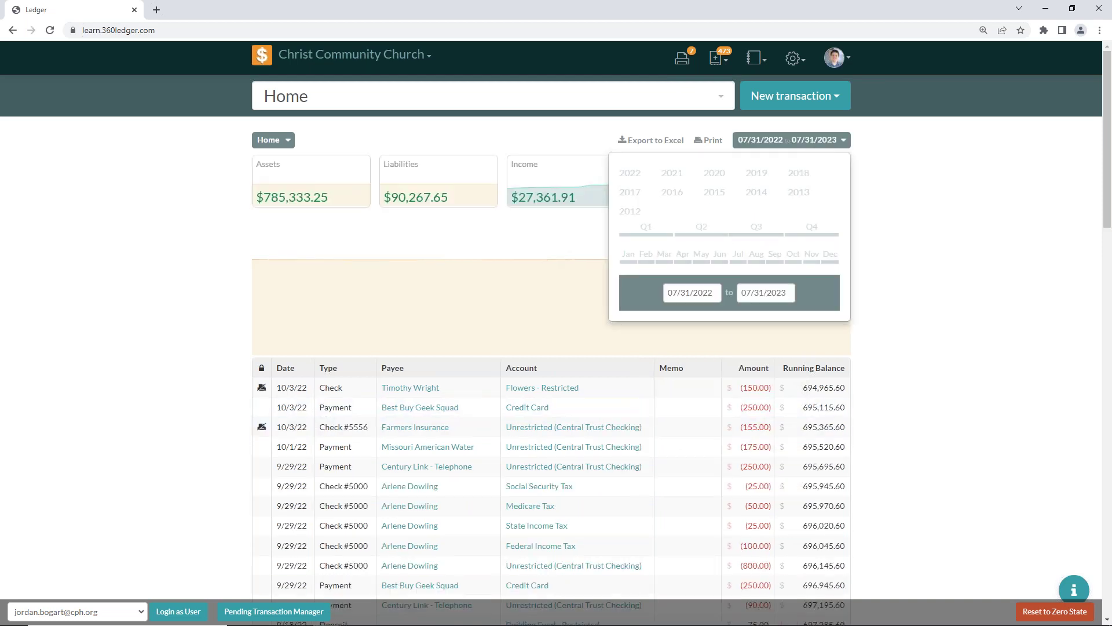
pyautogui.click(756, 293)
pyautogui.click(747, 316)
pyautogui.click(747, 316)
pyautogui.click(748, 316)
pyautogui.click(748, 317)
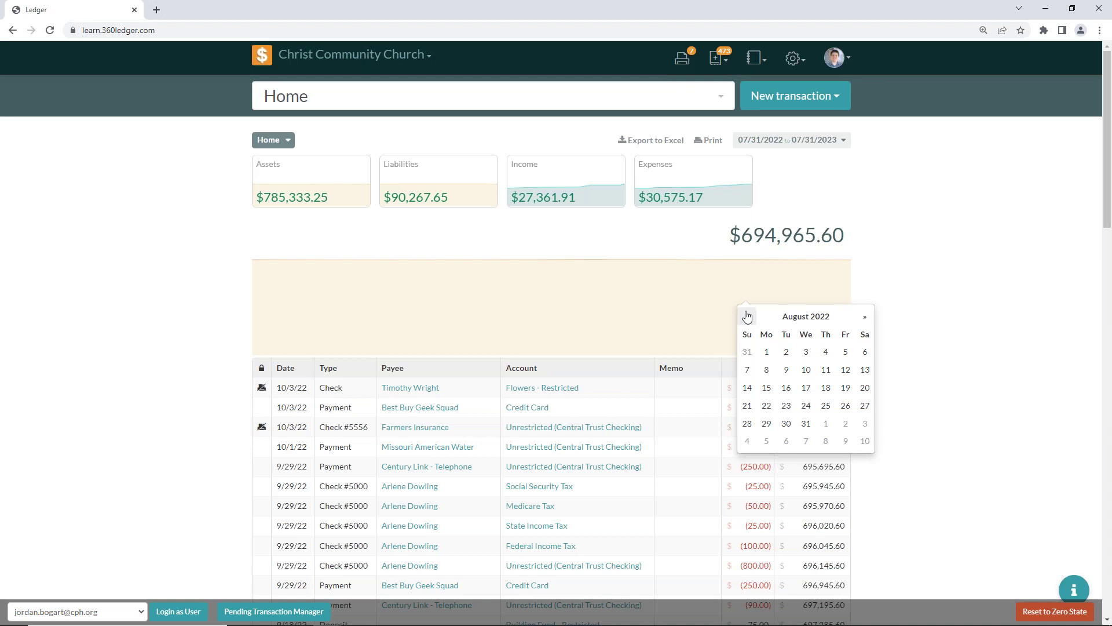
pyautogui.click(805, 423)
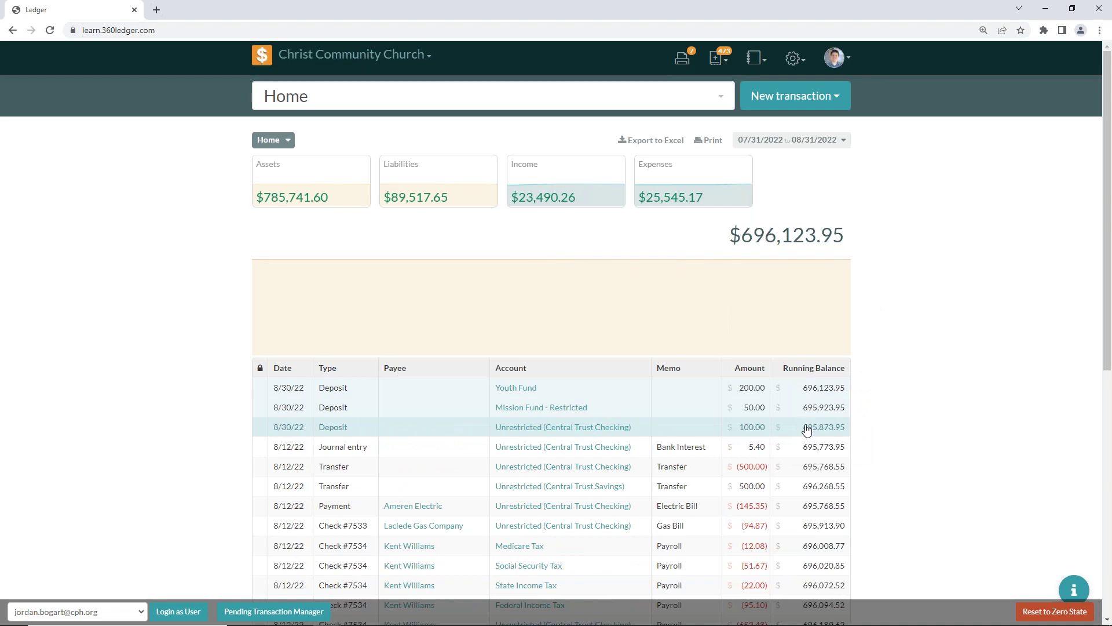
# Look through the Home transactions for the period 07/31/2022 to 08/31/2022, checking for locked entries
pyautogui.scroll(-8, 1003, 360)
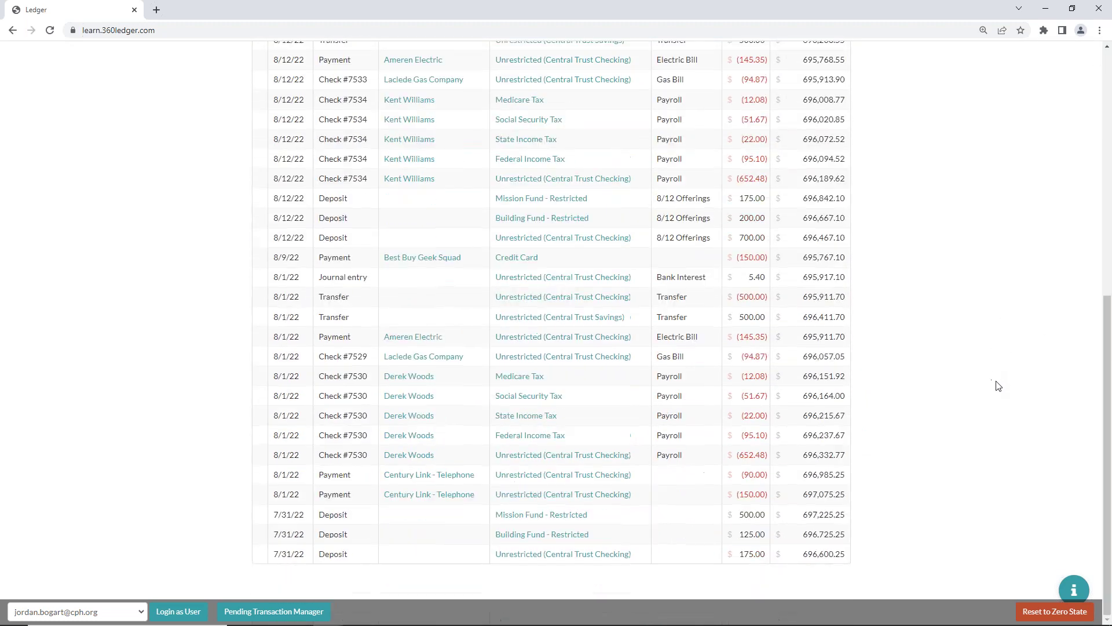
pyautogui.scroll(8, 1046, 398)
pyautogui.scroll(-5, 1047, 397)
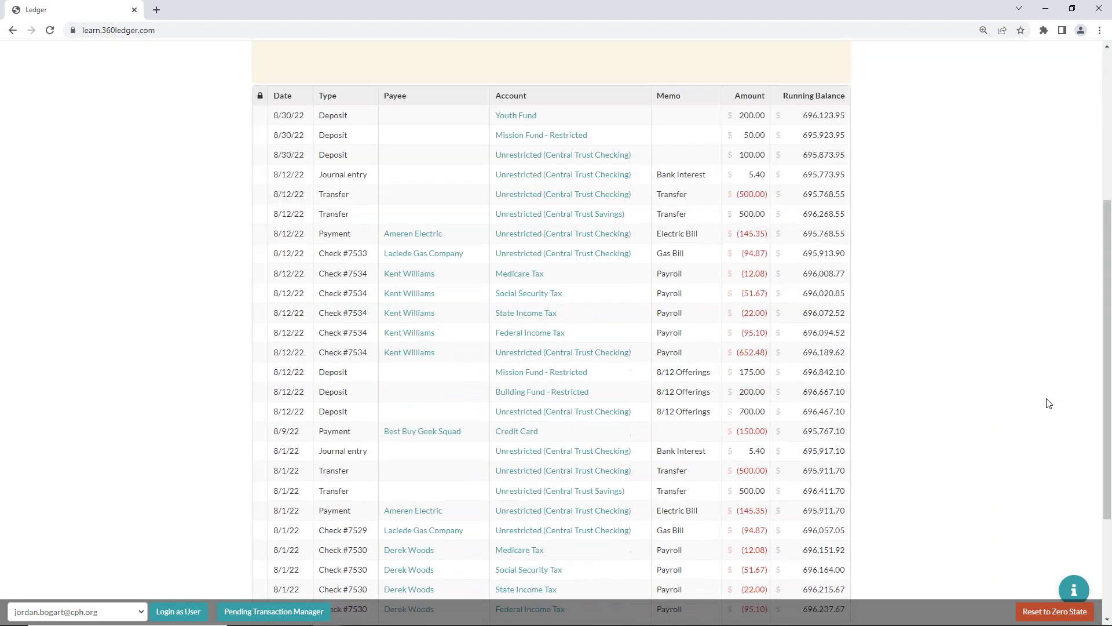
pyautogui.scroll(-3, 1051, 406)
pyautogui.scroll(6, 1051, 406)
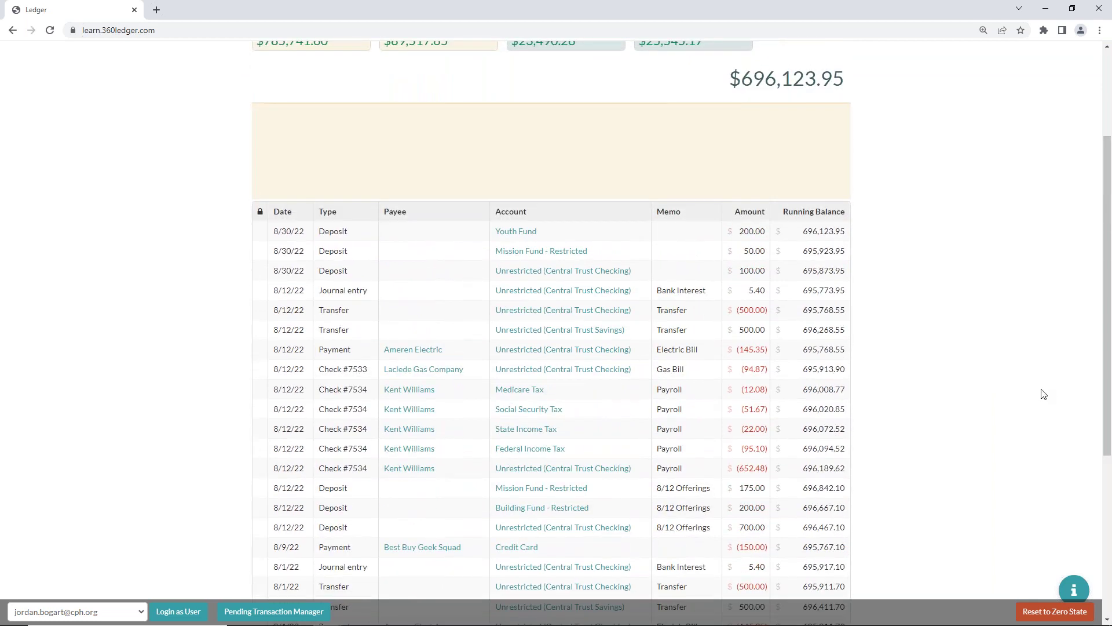
pyautogui.scroll(3, 1043, 396)
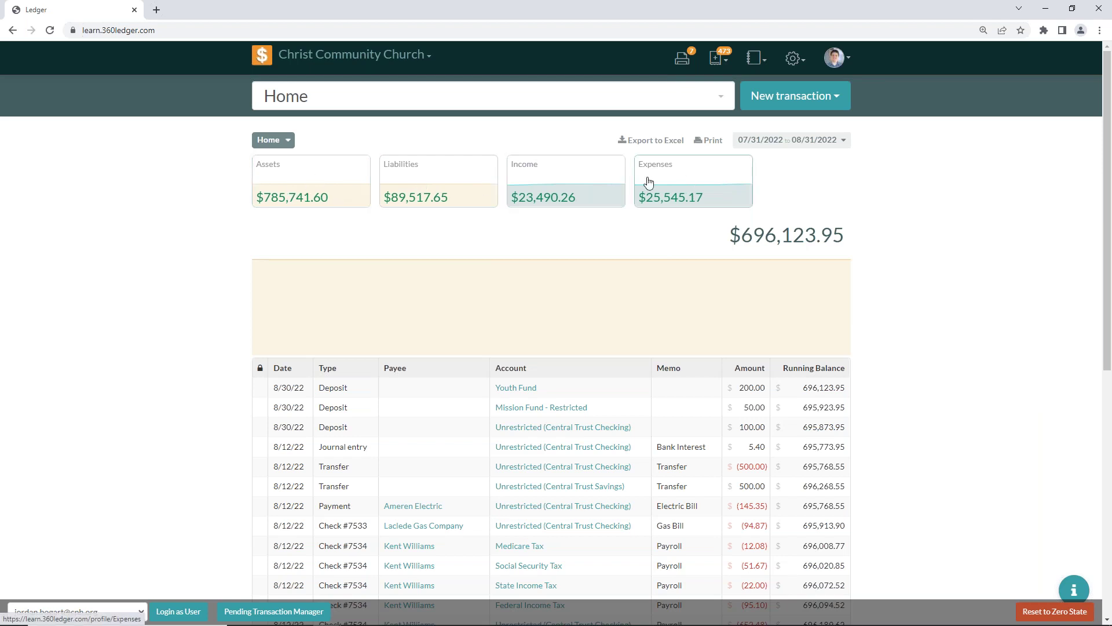
# Drill down through Assets, Central Trust and Checking to the Central Trust Checking account and start its reconciliation
pyautogui.click(304, 175)
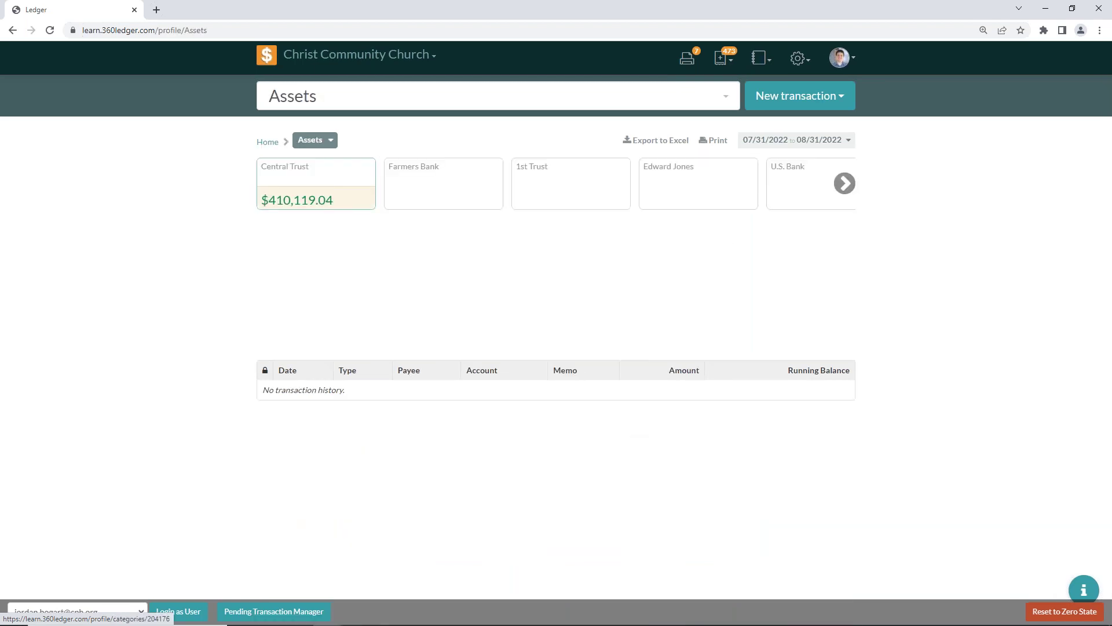
pyautogui.click(297, 183)
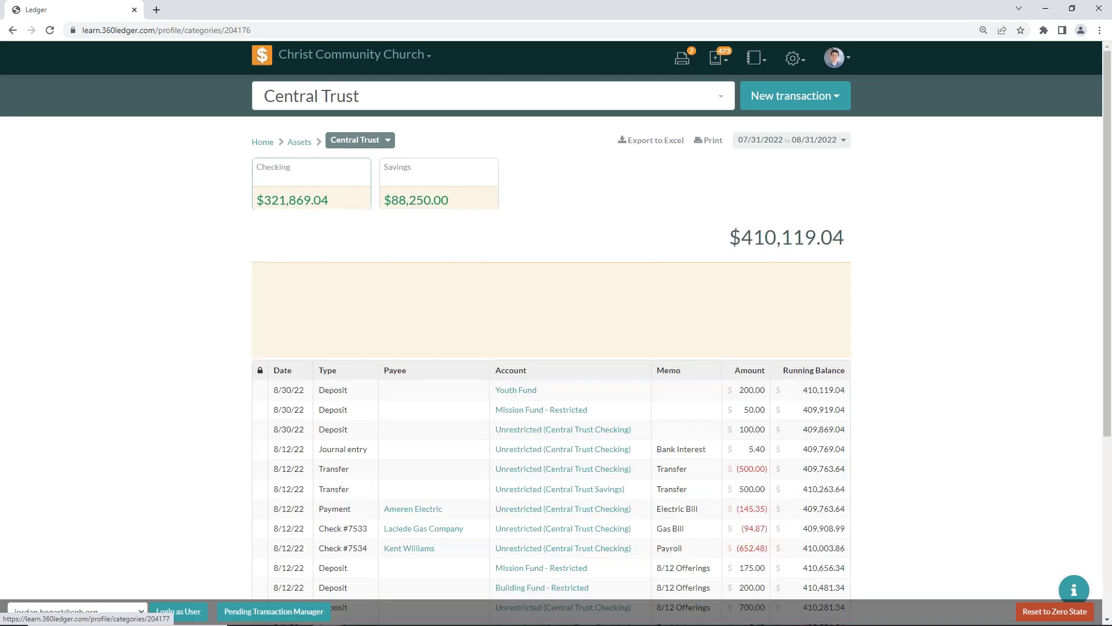
pyautogui.click(305, 191)
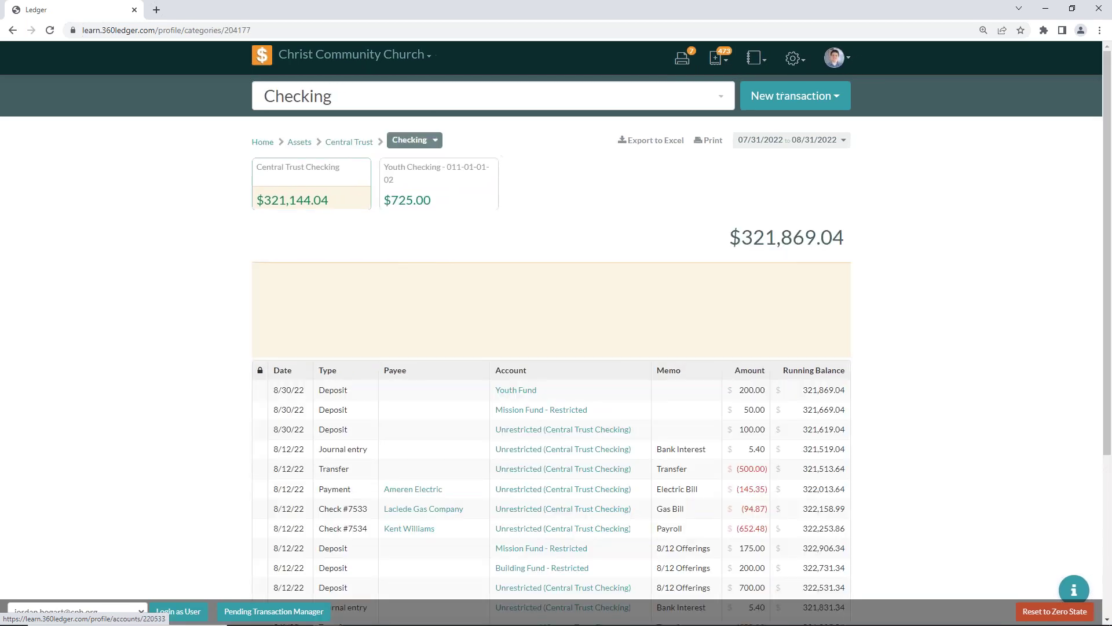
pyautogui.click(316, 196)
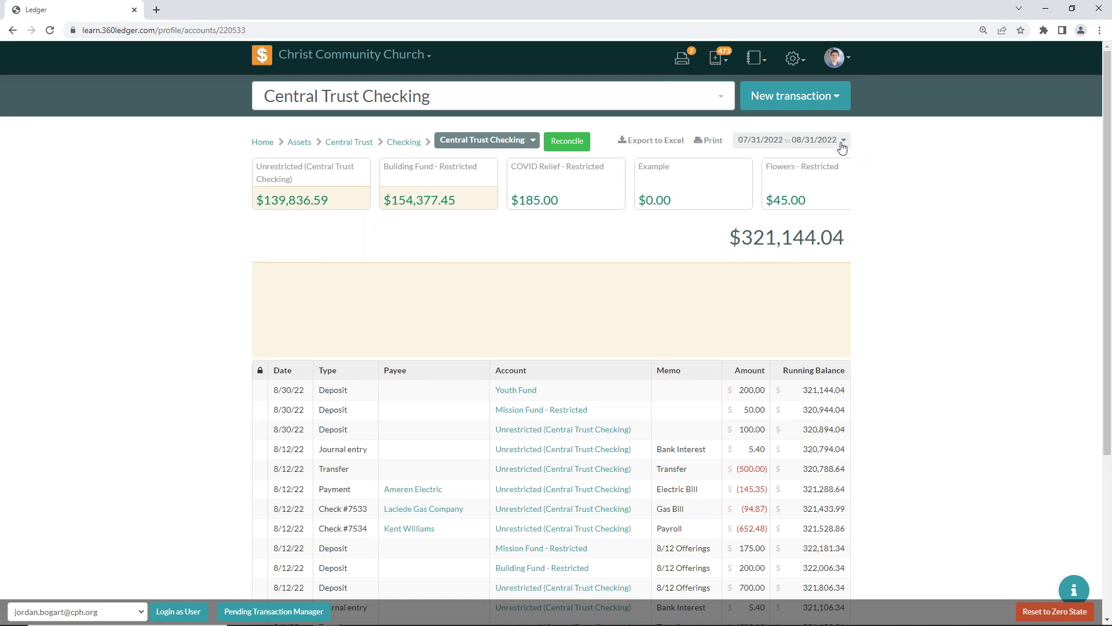
pyautogui.click(581, 142)
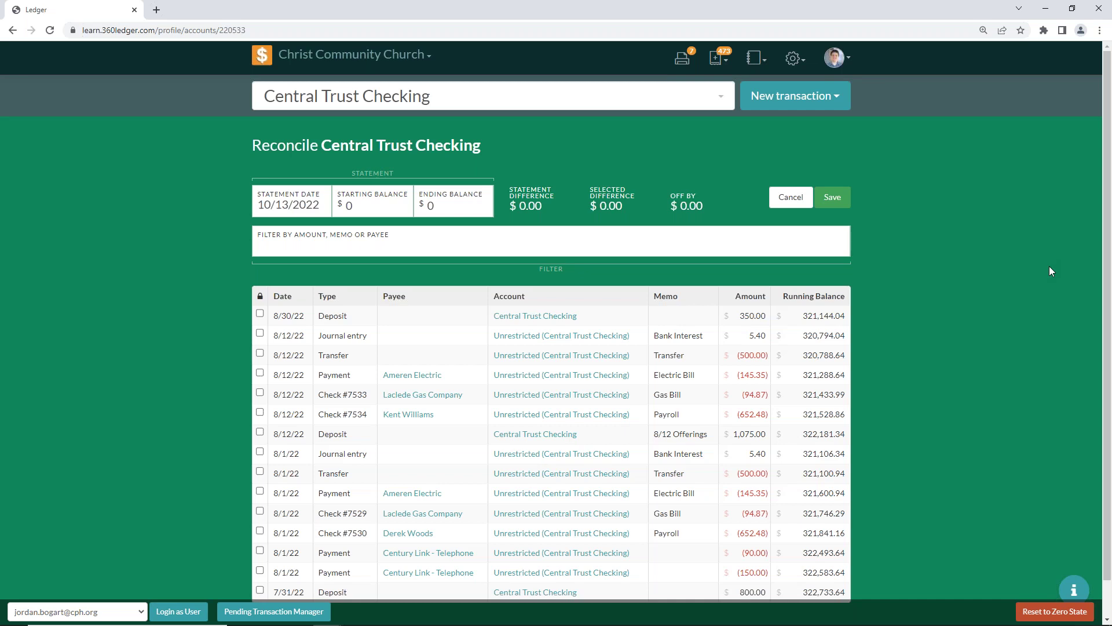
pyautogui.scroll(-1, 1070, 294)
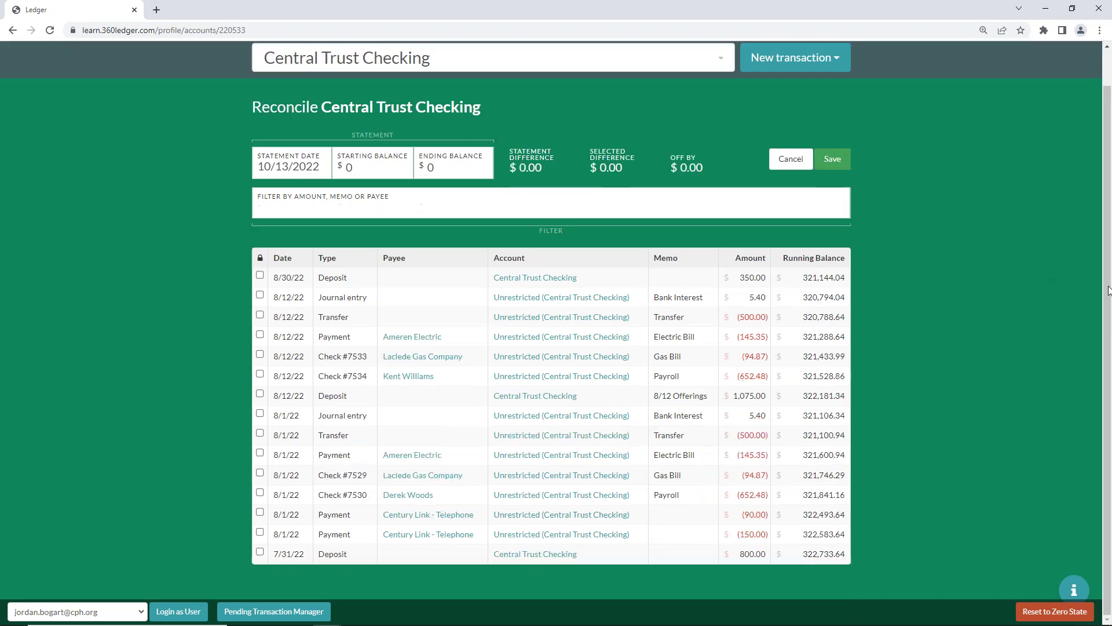
pyautogui.scroll(1, 1071, 294)
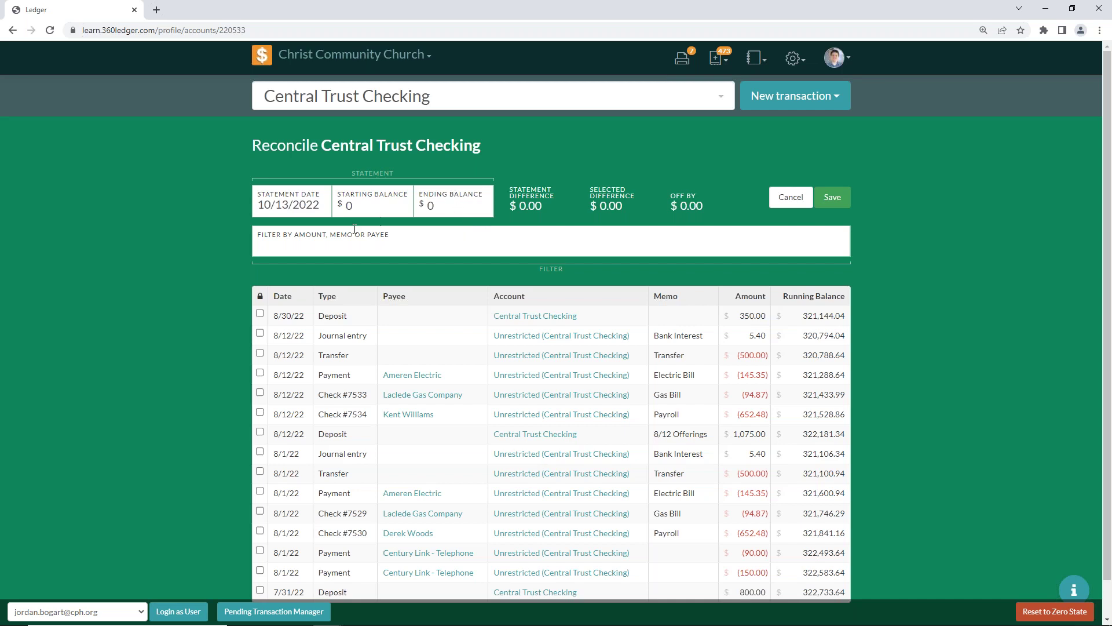
# Set the reconciliation's statement date to 08/31/2022
pyautogui.click(275, 205)
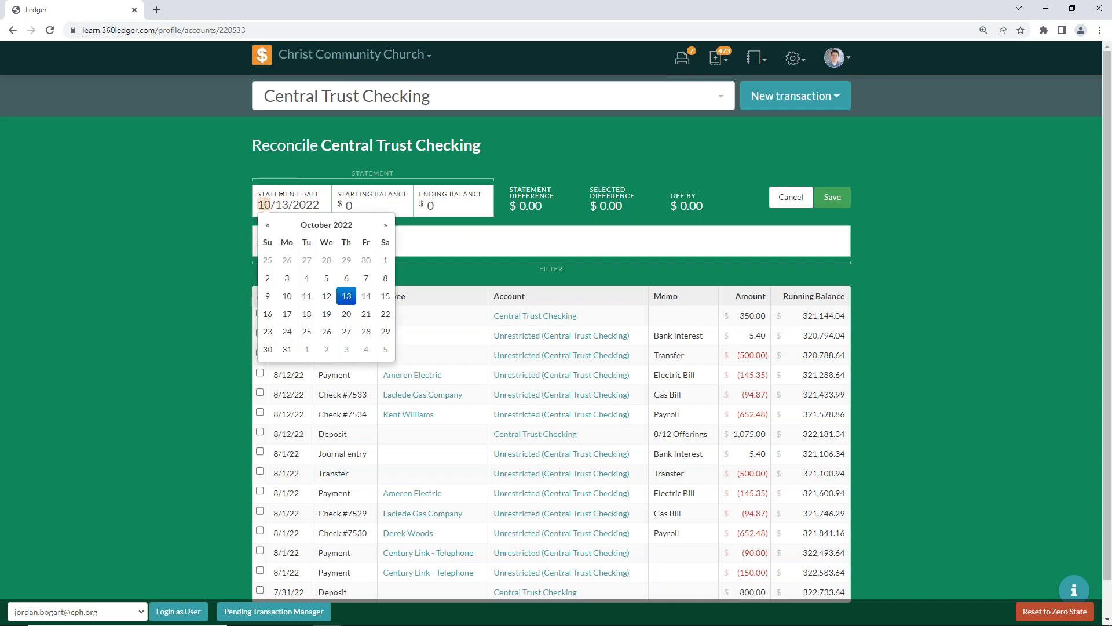
pyautogui.click(269, 225)
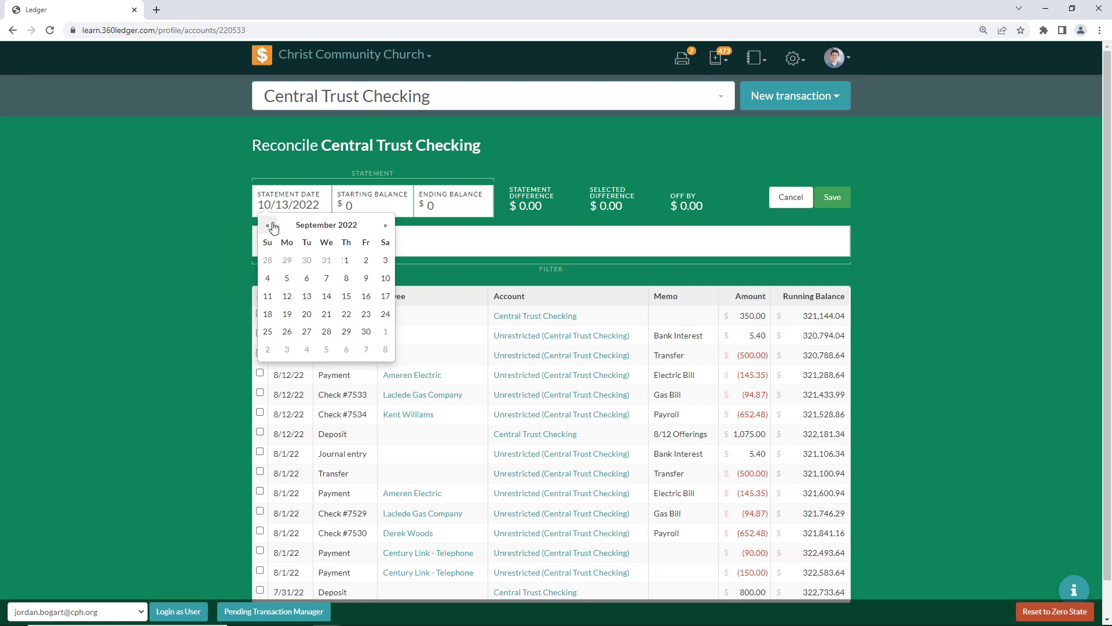
pyautogui.click(273, 227)
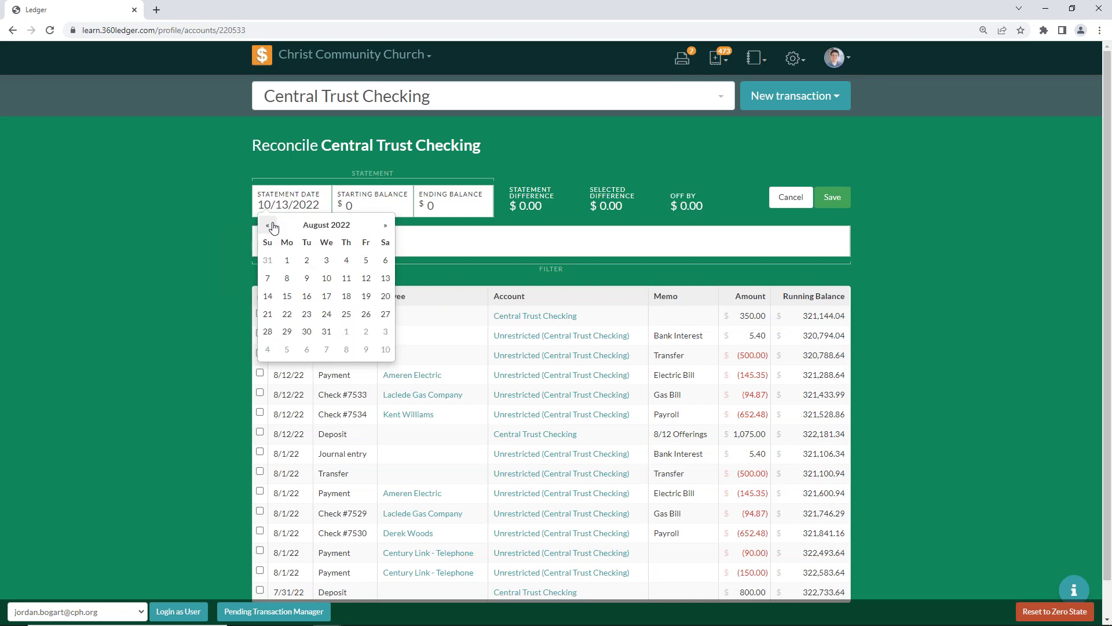
pyautogui.click(327, 333)
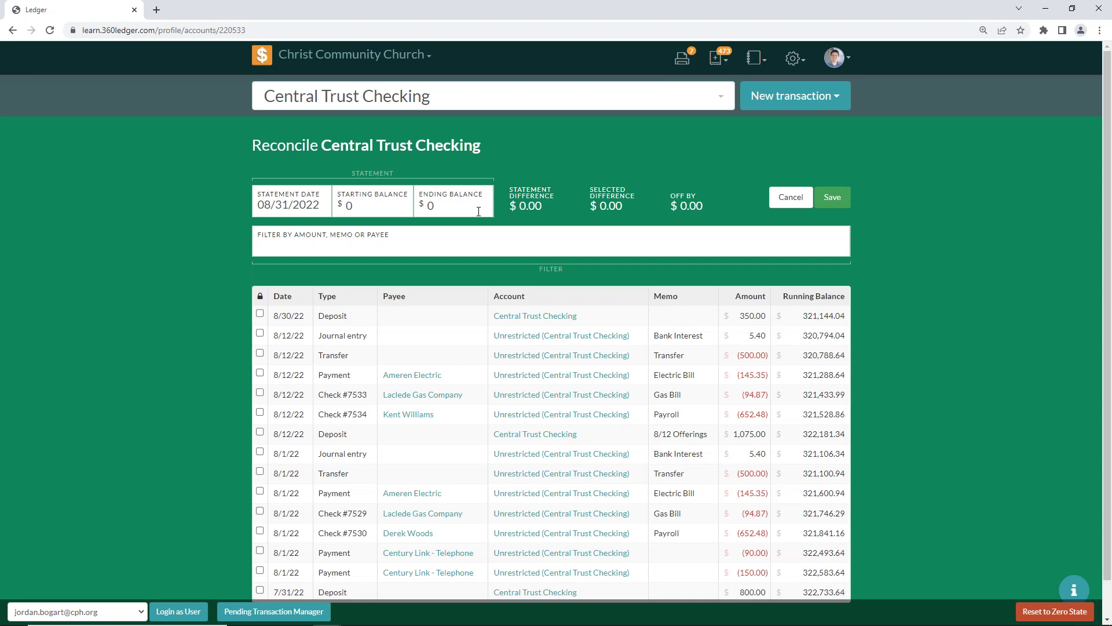
# Enter a statement starting balance of 25000 and an ending balance of 24512.88
pyautogui.click(378, 208)
pyautogui.write('25000')
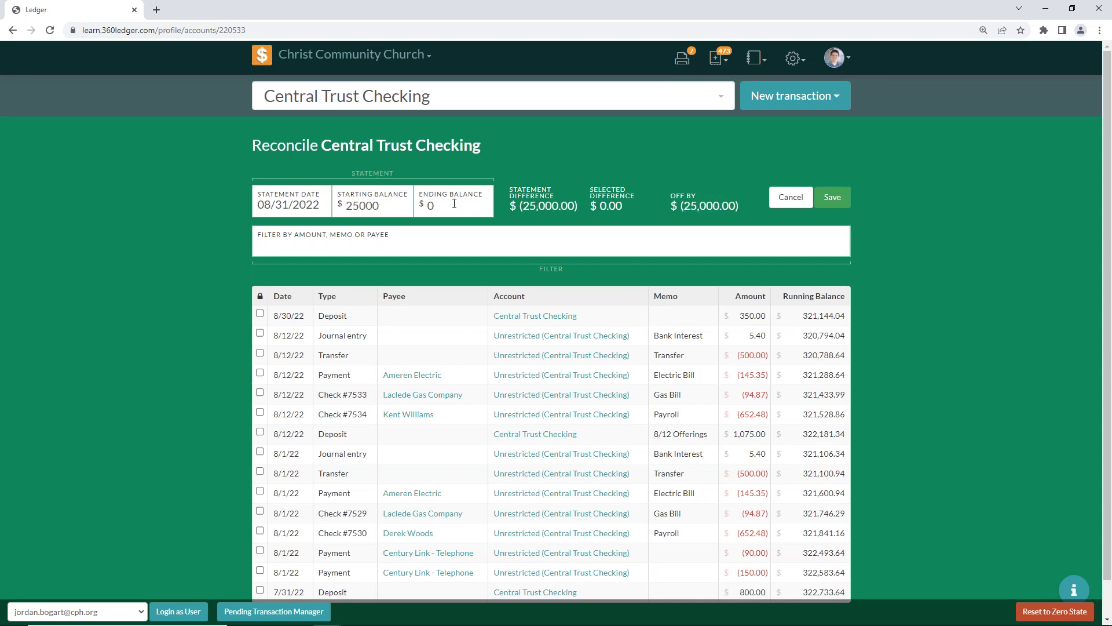
pyautogui.press('BackSpace')
pyautogui.write('24512.88')
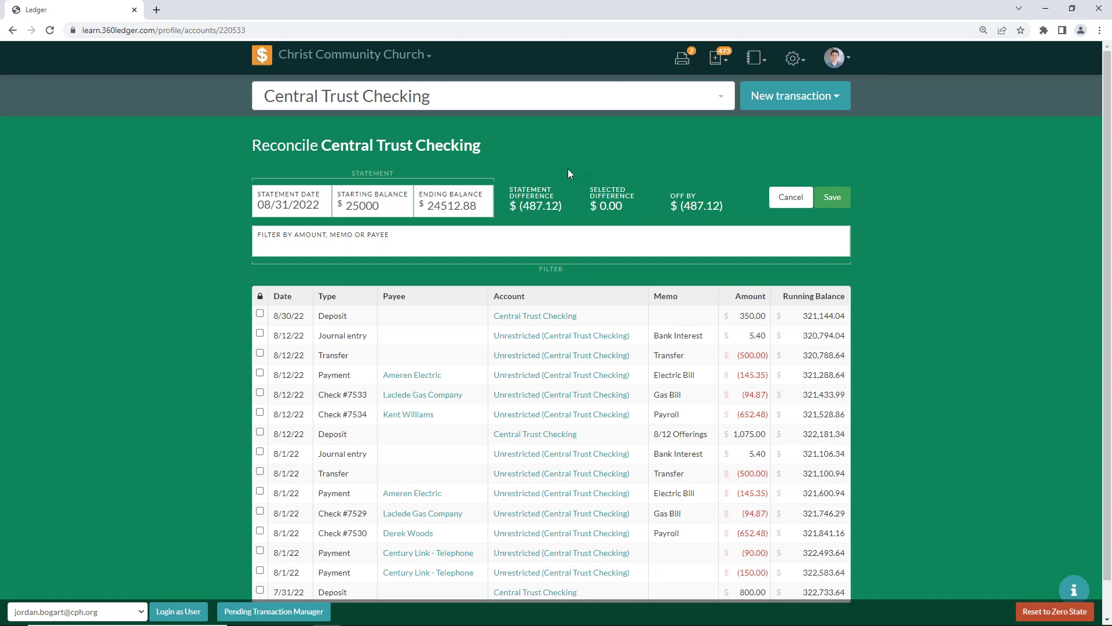
# Examine the Statement Difference and the list of transactions available to reconcile
pyautogui.moveTo(511, 186); pyautogui.dragTo(570, 205)
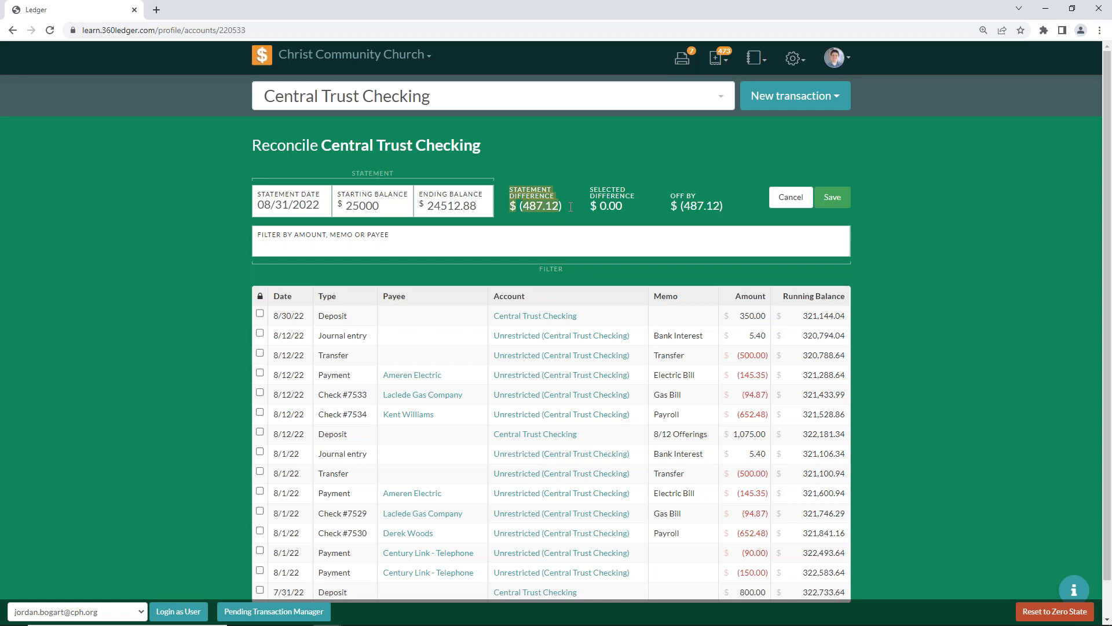
pyautogui.click(565, 209)
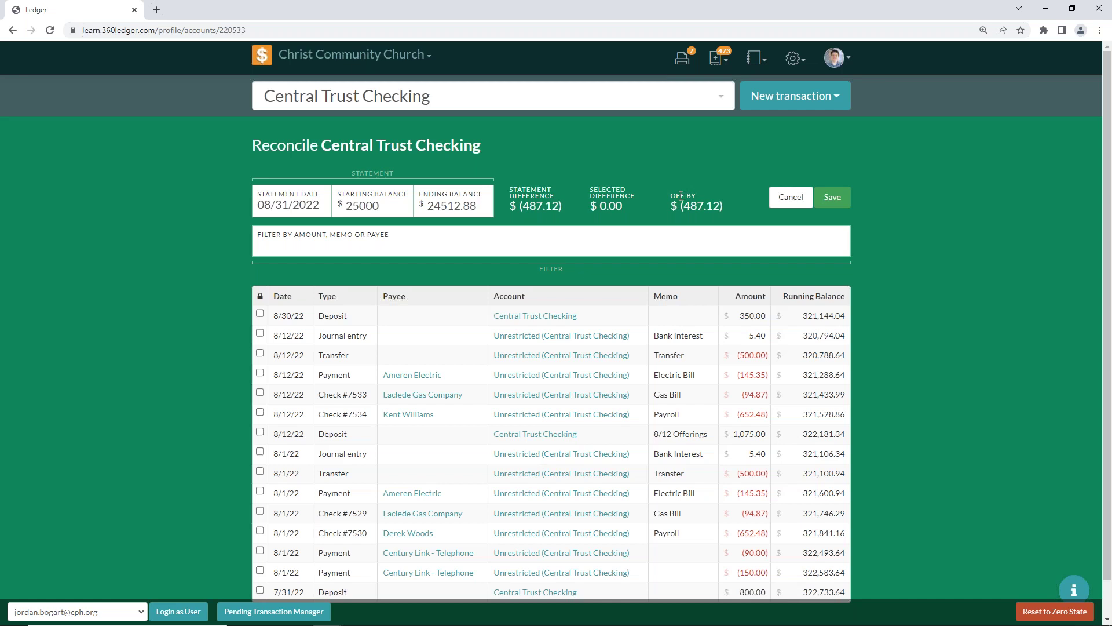
pyautogui.scroll(-1, 958, 376)
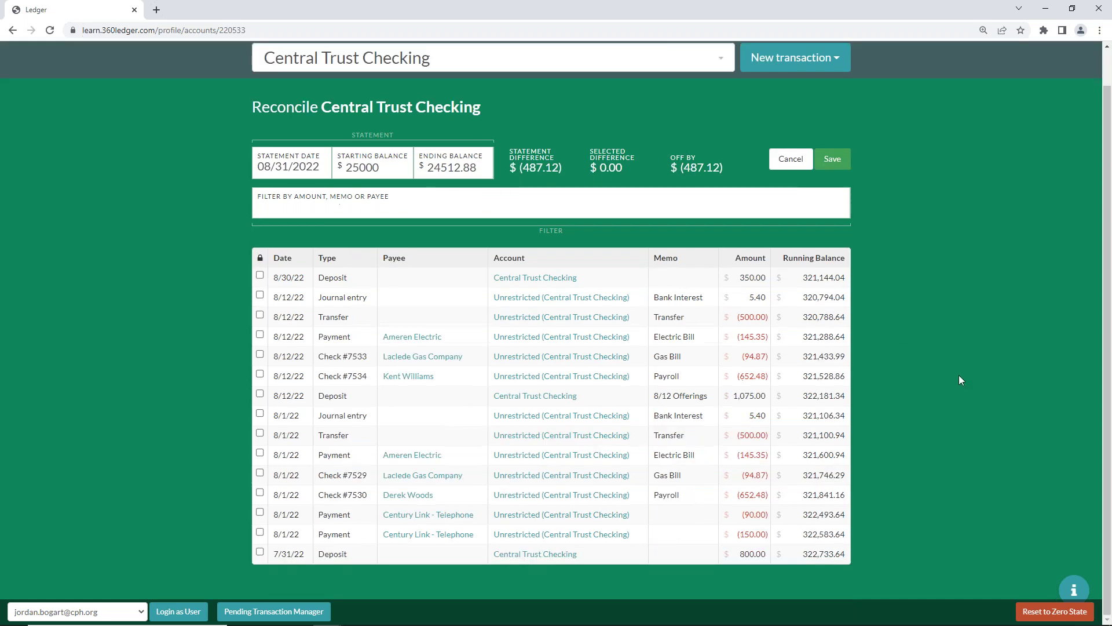
pyautogui.scroll(1, 959, 376)
pyautogui.scroll(-1, 610, 328)
pyautogui.scroll(1, 498, 316)
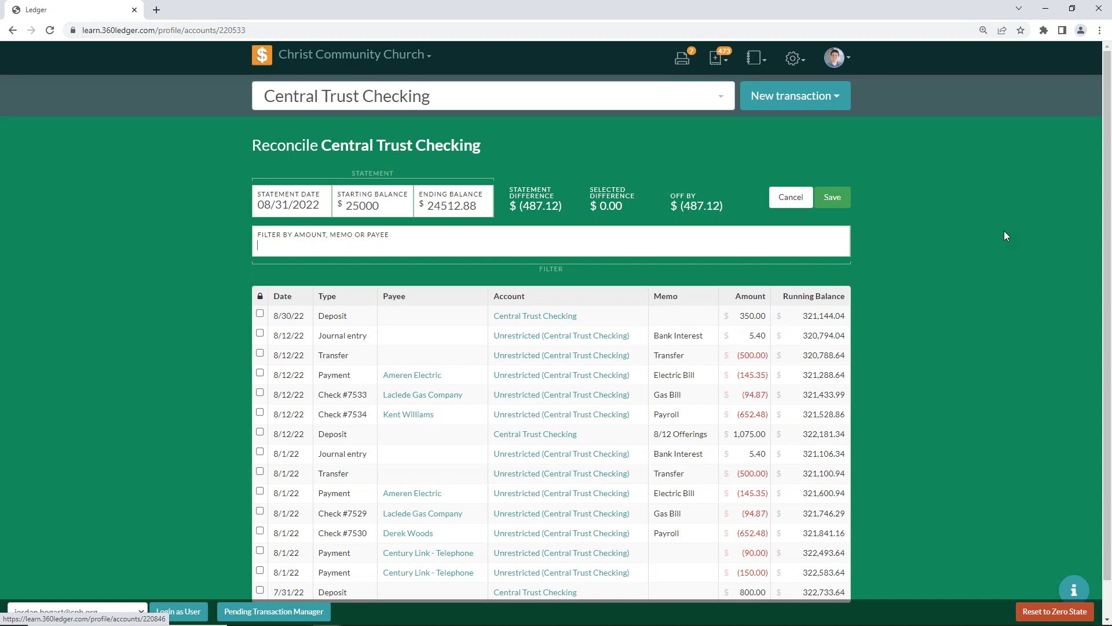
# Filter the reconciliation transactions by the amount 94.87, and clear the filter after viewing the matches
pyautogui.write('94.')
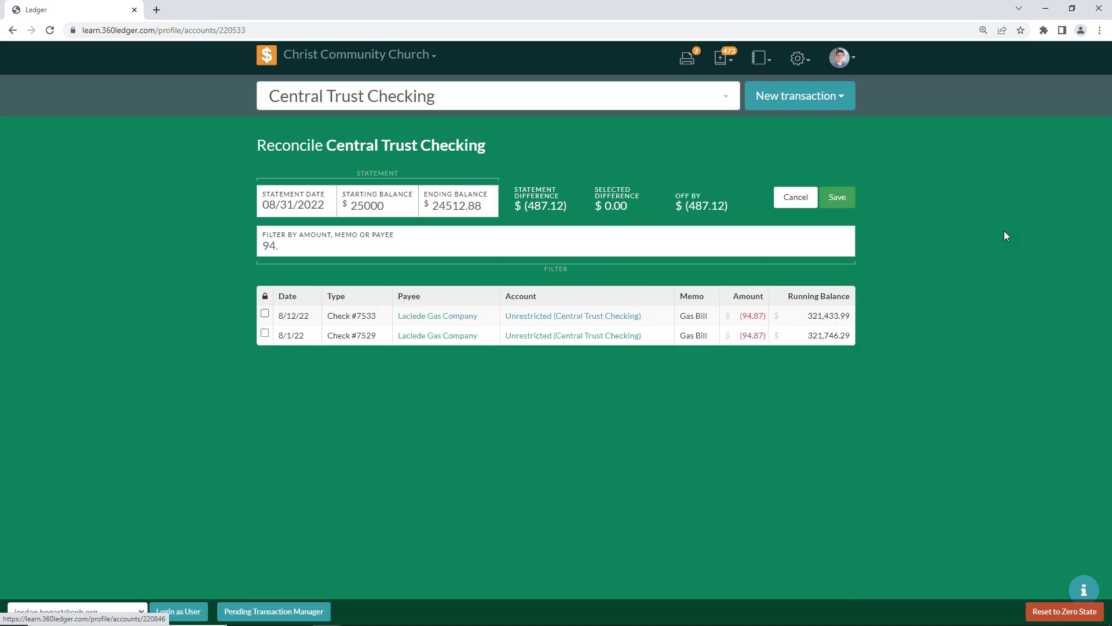
pyautogui.write('87')
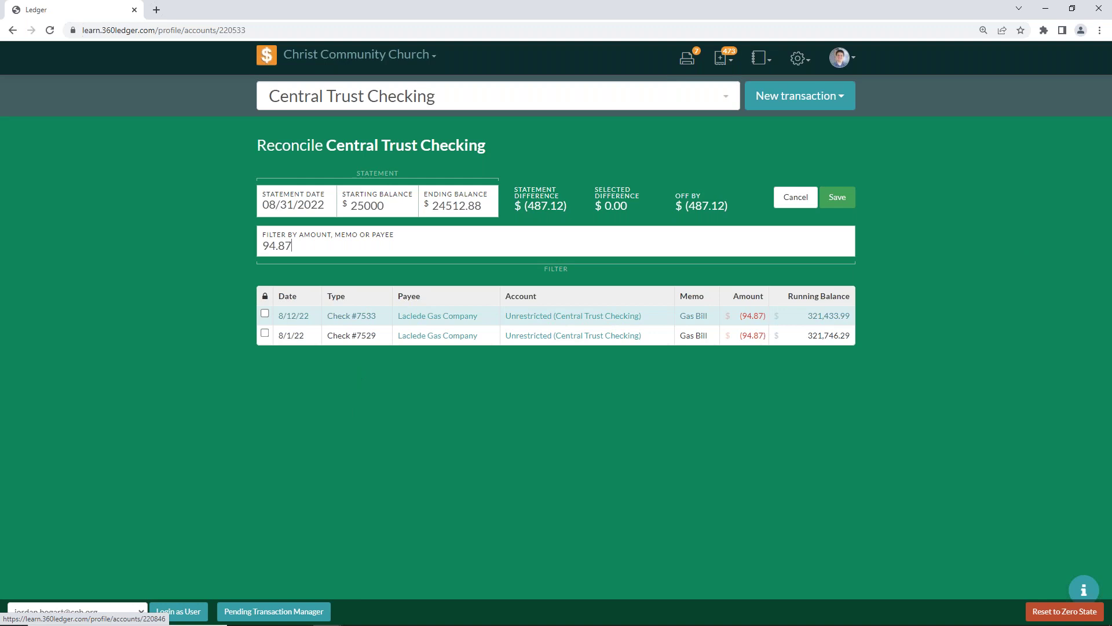
pyautogui.press('BackSpace')
pyautogui.press('BackSpace')
pyautogui.press('BackSpace')
pyautogui.press('BackSpace')
pyautogui.press('BackSpace')
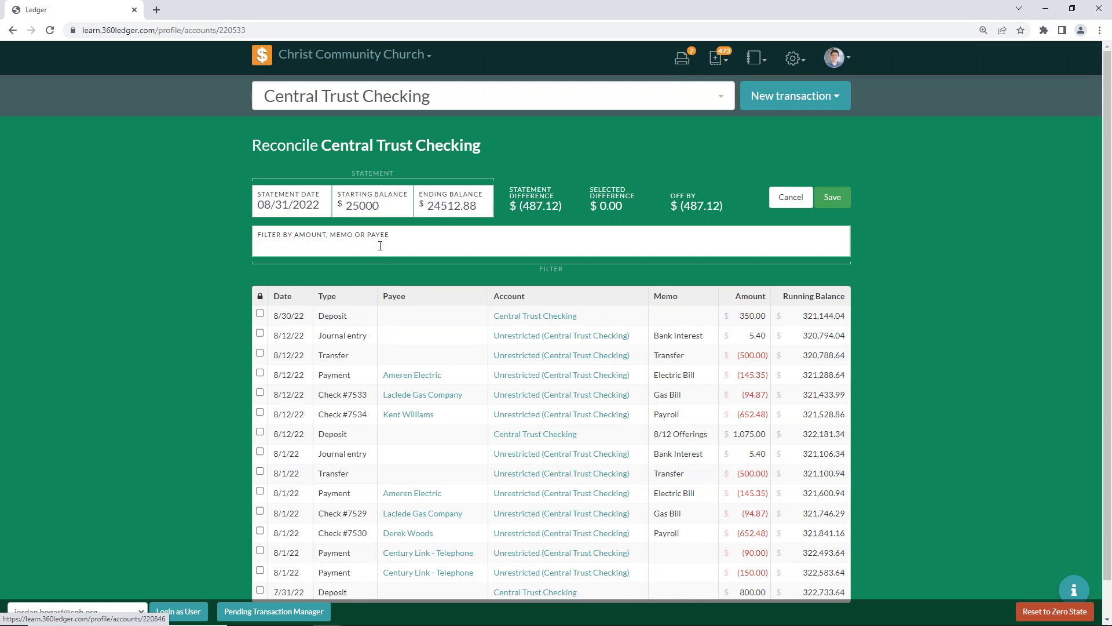
# Filter the reconciliation transactions by the word "gas", and clear the filter after viewing the matches
pyautogui.write('gas')
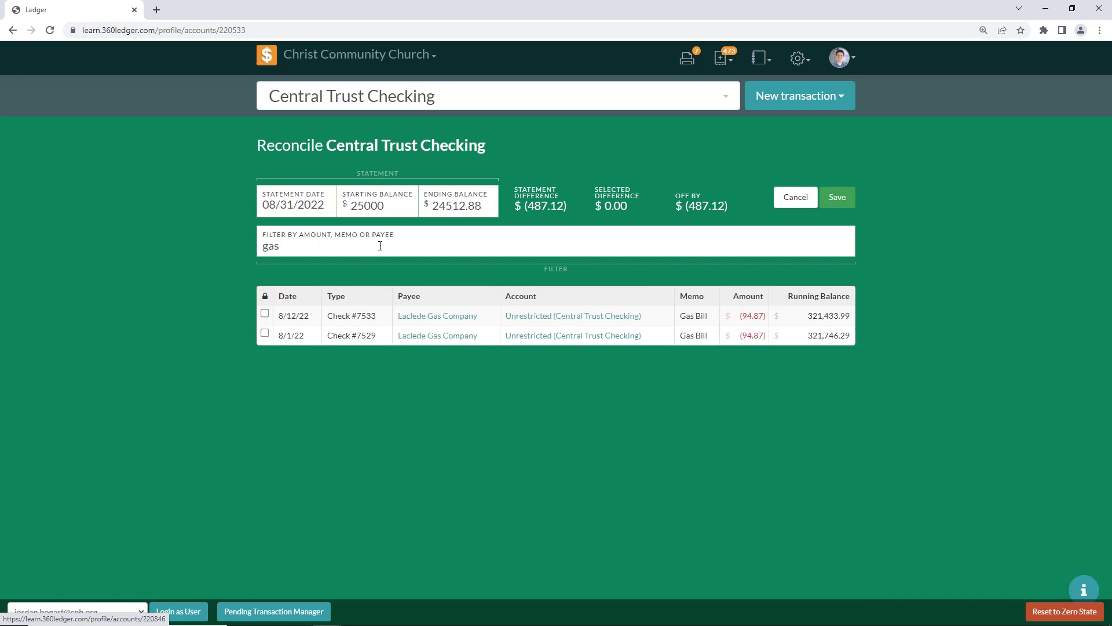
pyautogui.press('BackSpace')
pyautogui.press('BackSpace')
pyautogui.press('BackSpace')
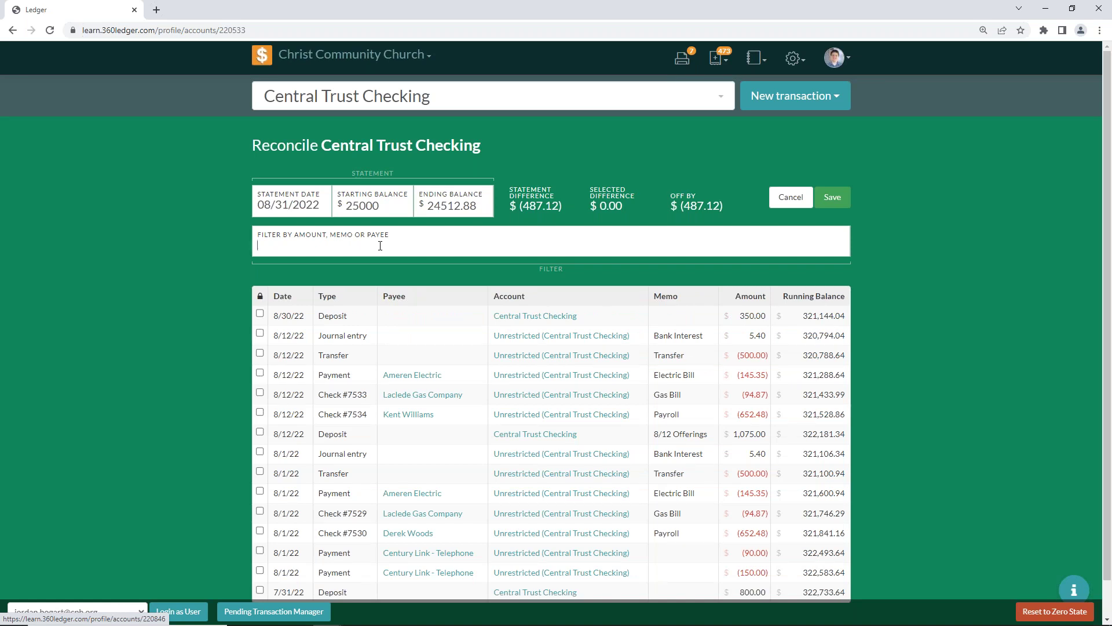
# Filter the reconciliation transactions by the first name of the payee on Check #7530, and clear the filter again
pyautogui.write('derek')
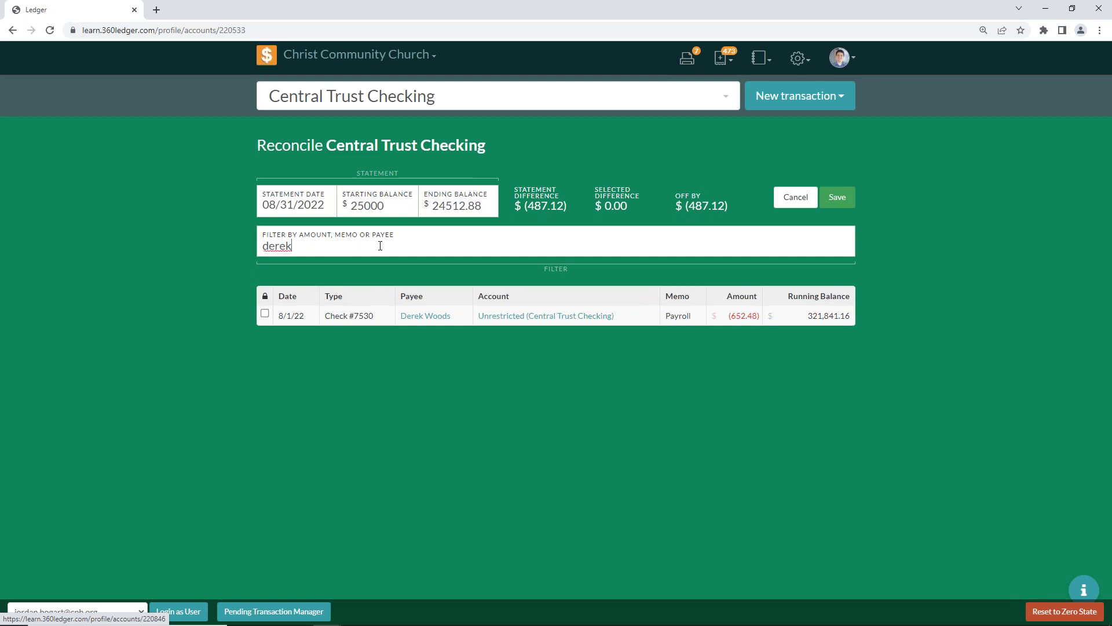
pyautogui.hotkey('ctrl', 'a')
pyautogui.press('BackSpace')
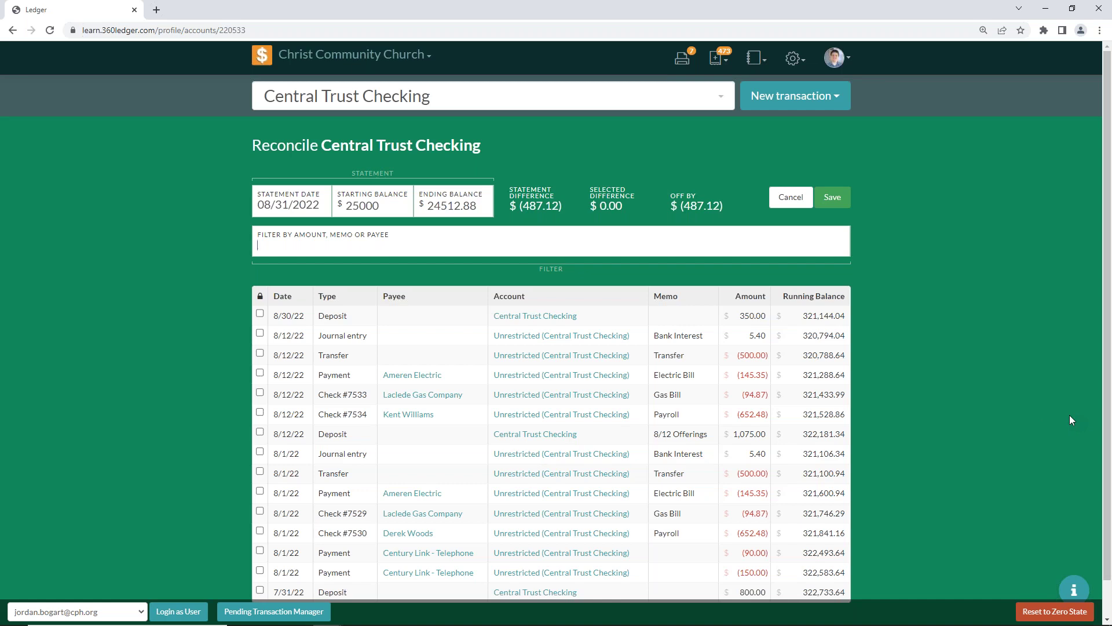
# Mark the 7/31/22 deposit and the 8/1/22 payments, checks and transfer for reconciliation
pyautogui.scroll(-1, 1070, 391)
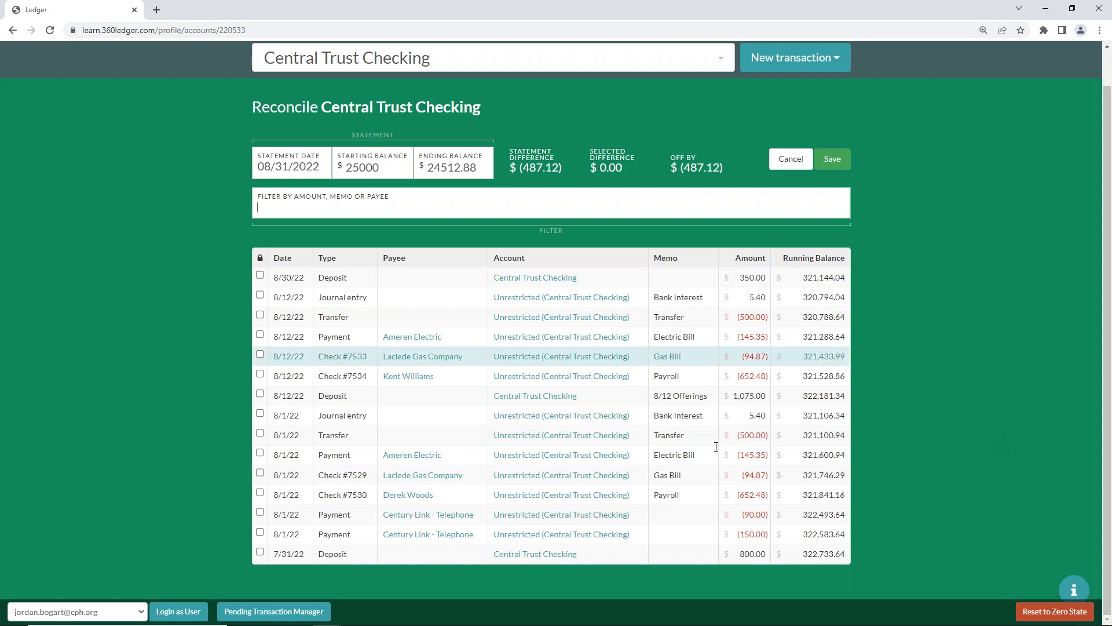
pyautogui.click(260, 552)
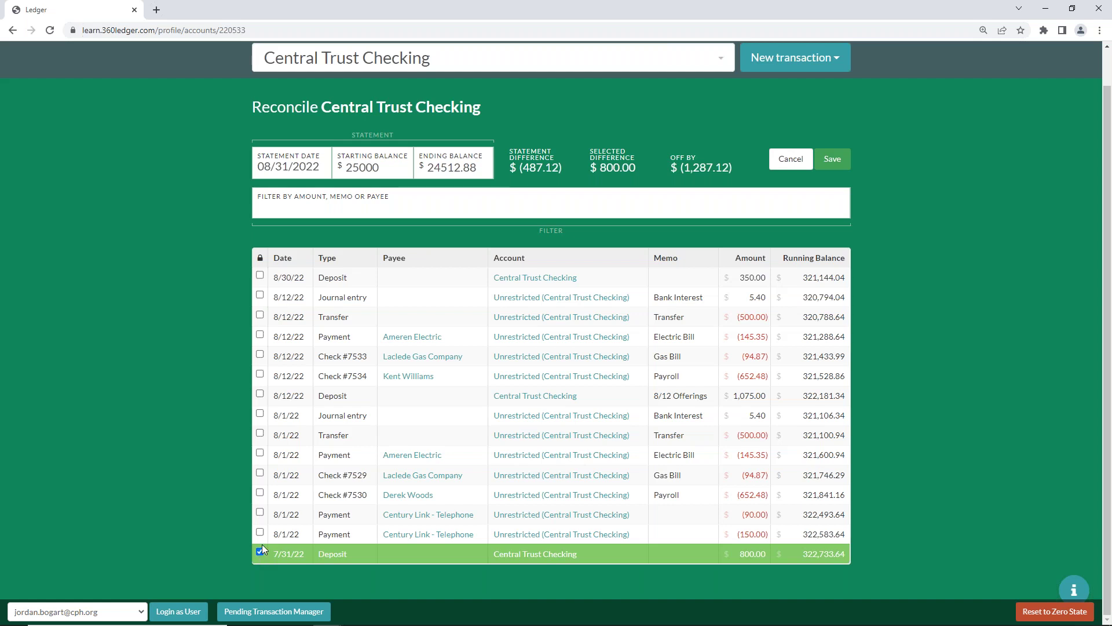
pyautogui.click(260, 532)
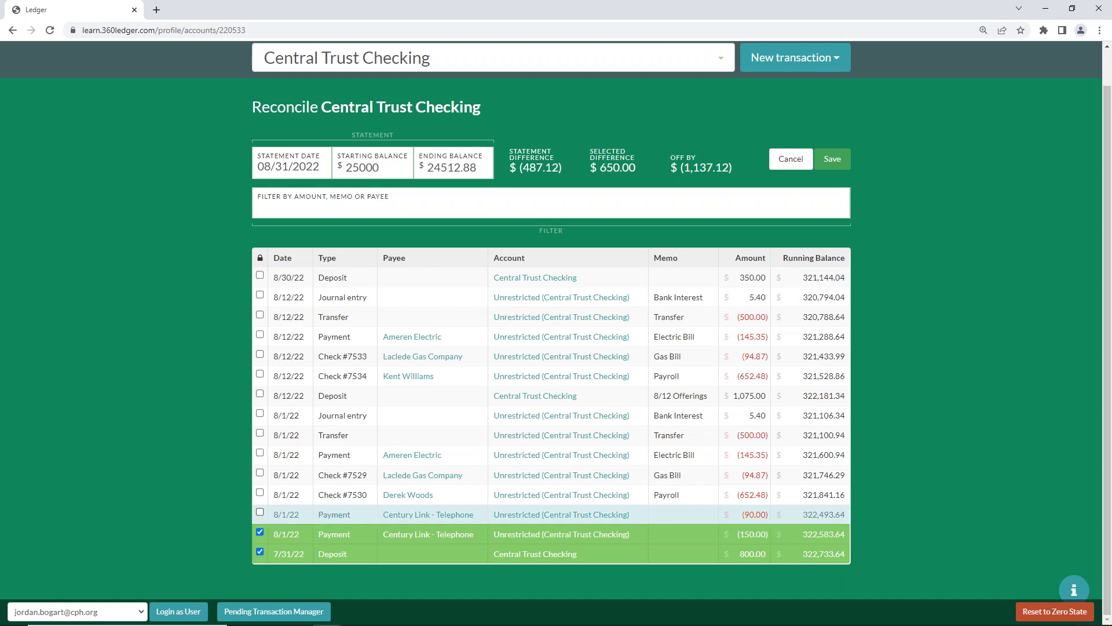
pyautogui.click(260, 512)
pyautogui.click(260, 493)
pyautogui.click(260, 473)
pyautogui.click(262, 455)
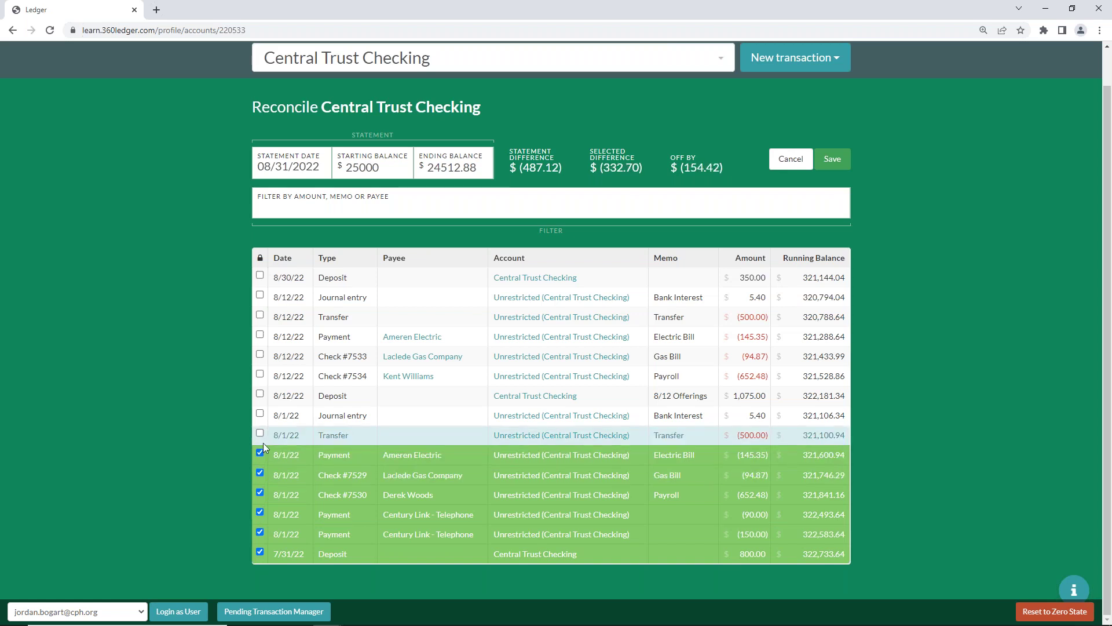
pyautogui.click(261, 439)
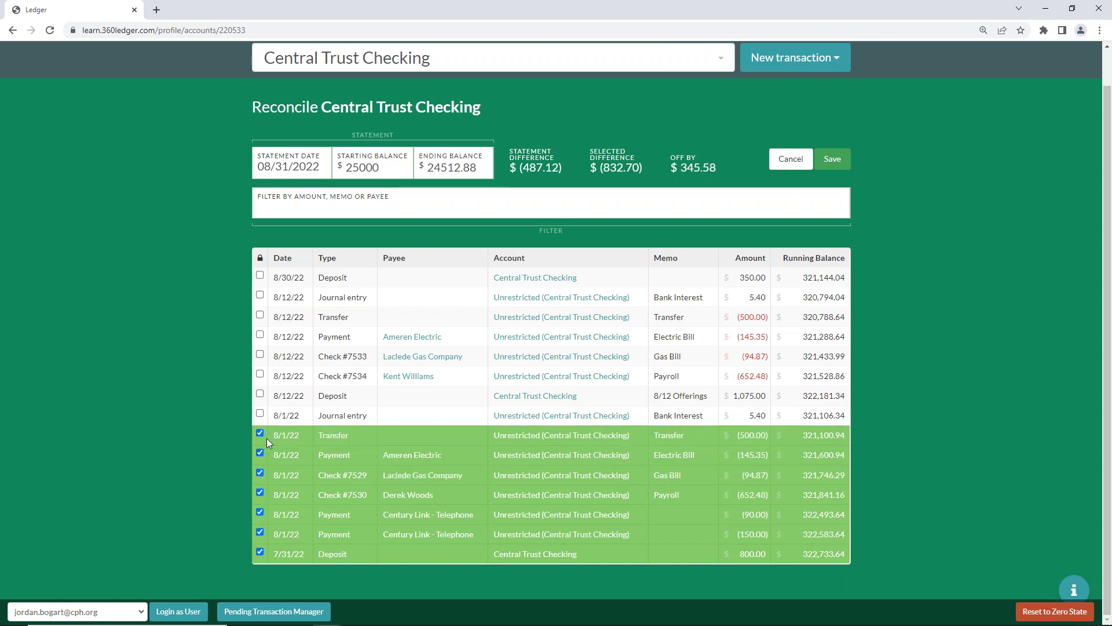
# View the Selected Difference breakdown, and mark the 8/1/22 journal entry, the 8/12/22 deposit and Check #7533 for reconciliation
pyautogui.moveTo(600, 169)
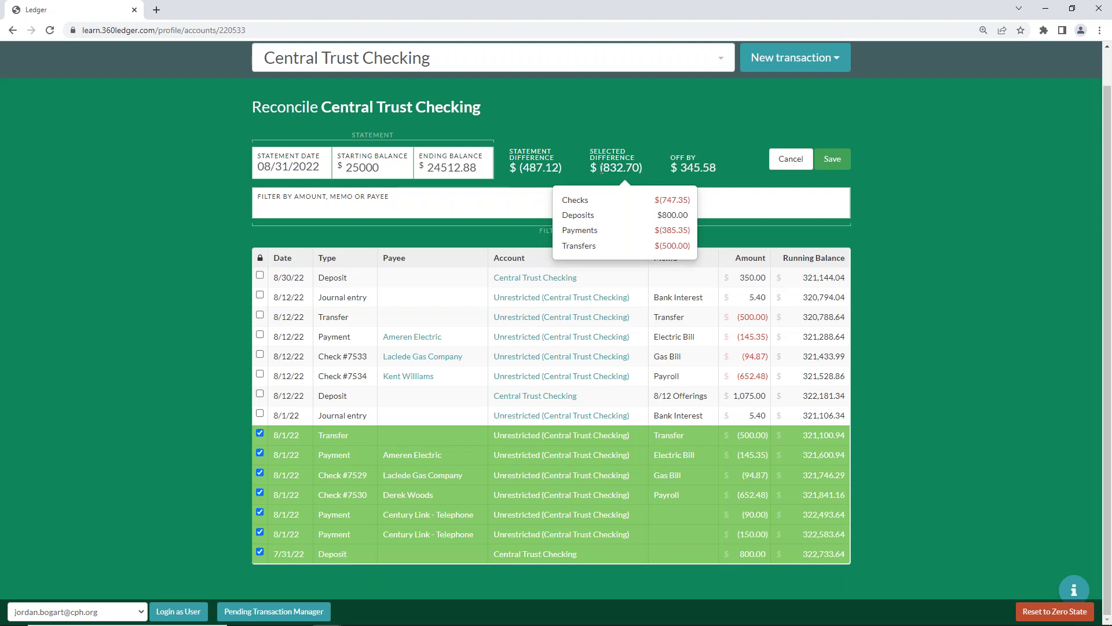
pyautogui.click(261, 415)
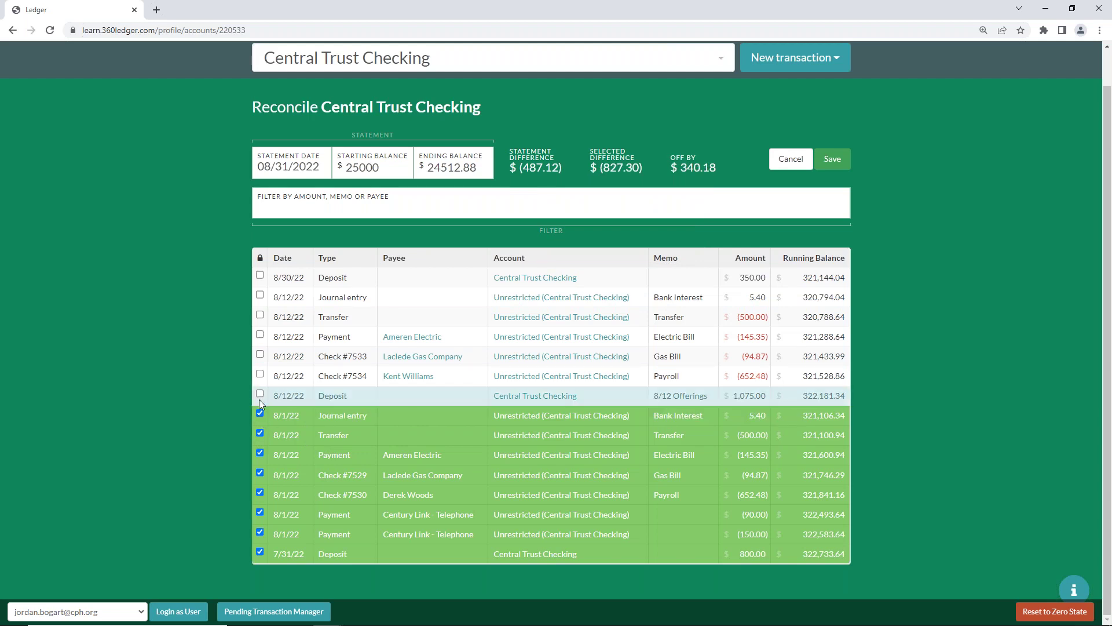
pyautogui.click(259, 397)
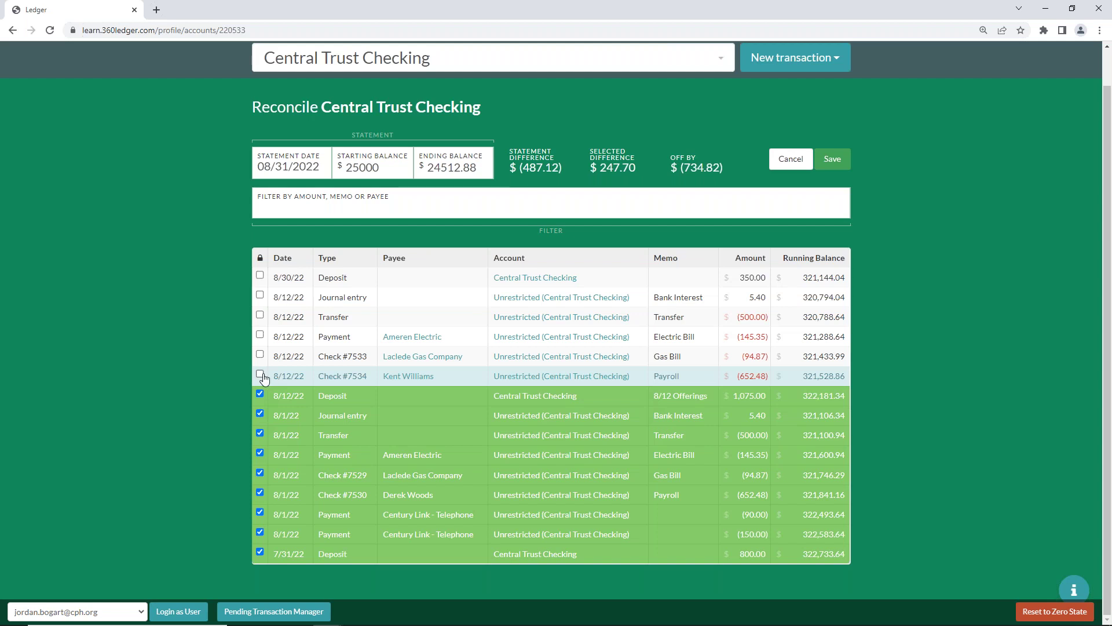
pyautogui.click(260, 355)
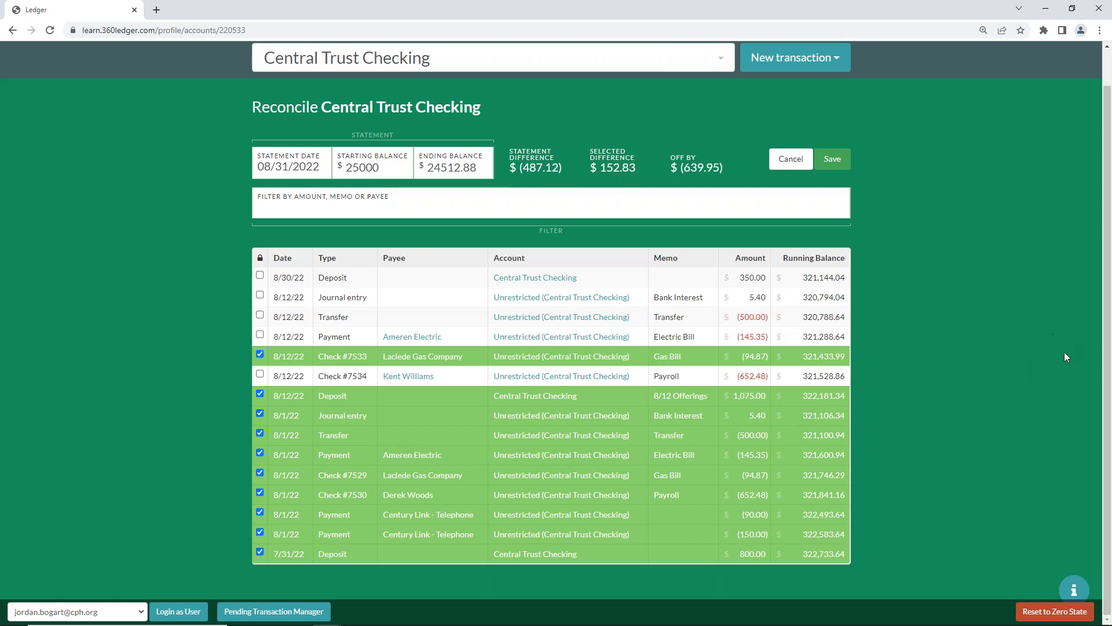
# Leave the reconciliation for the Home overview, view the 8/12/22 Bank Interest journal entry, and close it without changes
pyautogui.scroll(1, 1065, 357)
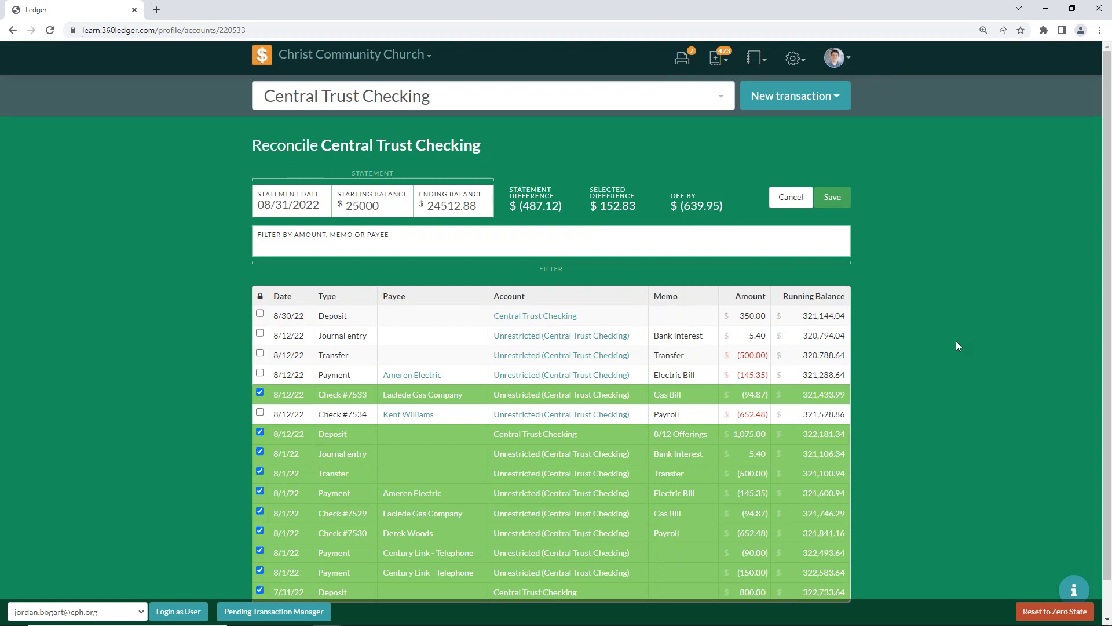
pyautogui.click(258, 63)
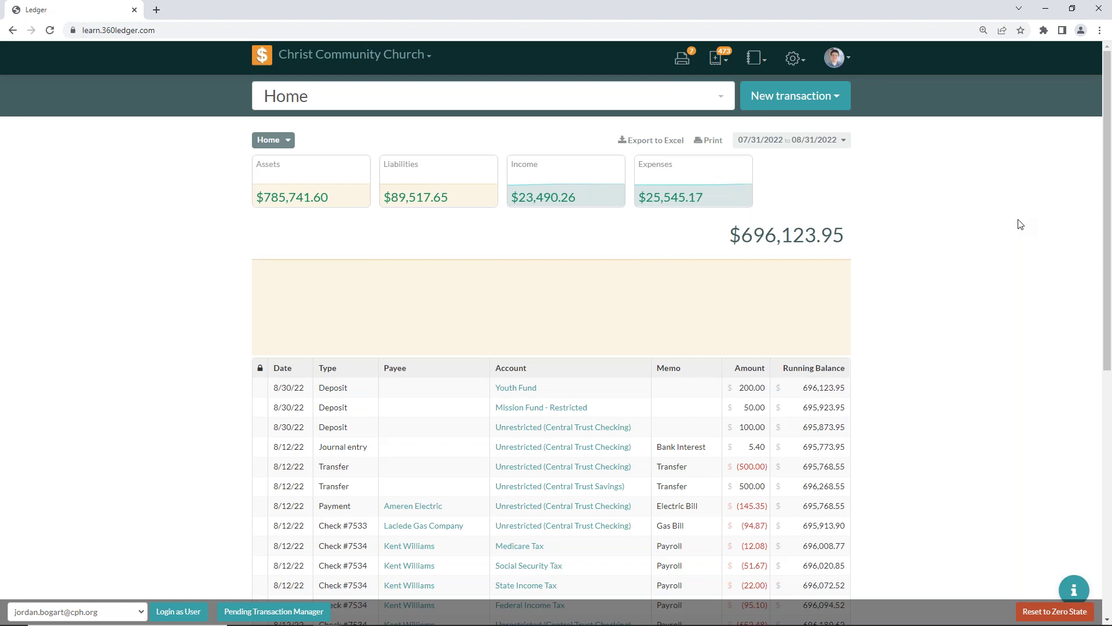
pyautogui.click(397, 452)
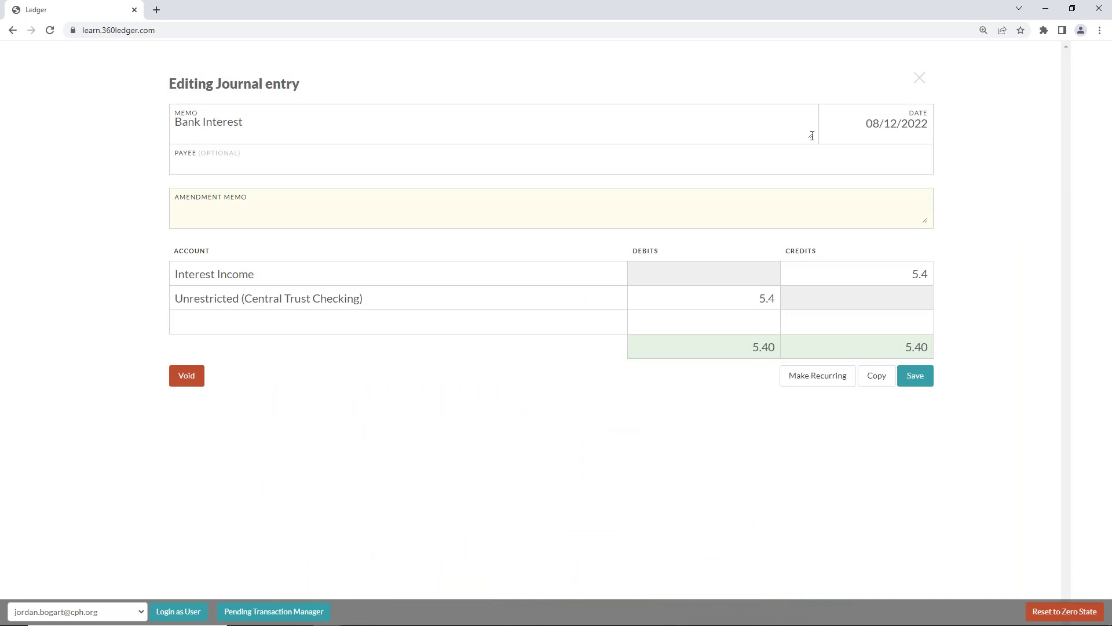
pyautogui.click(920, 78)
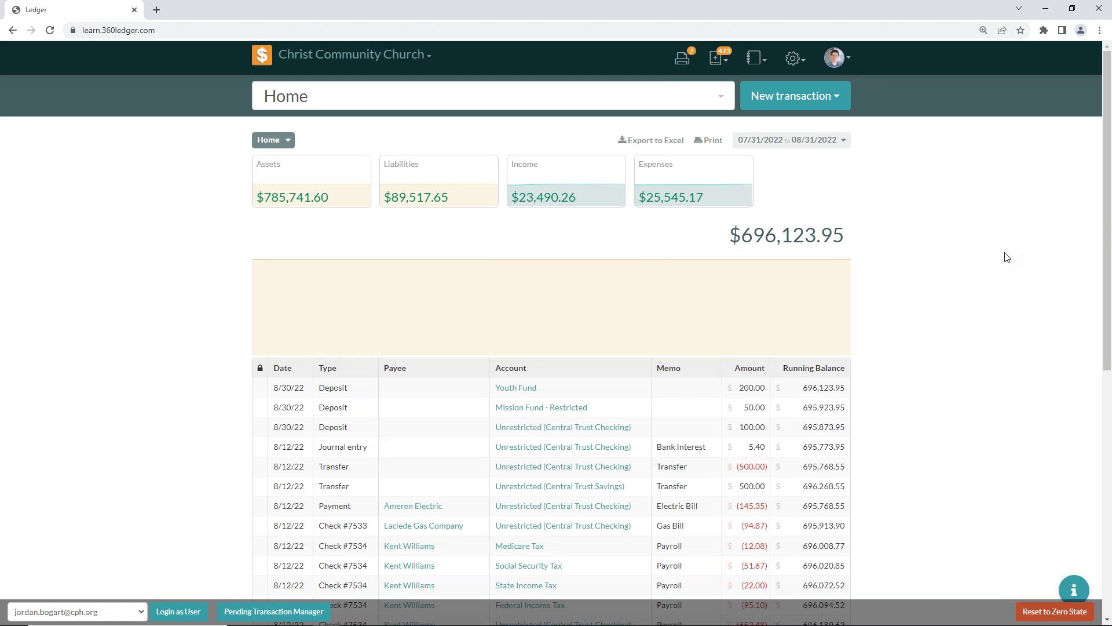
# Go through Assets back to the Central Trust Checking account and resume its reconciliation
pyautogui.click(339, 180)
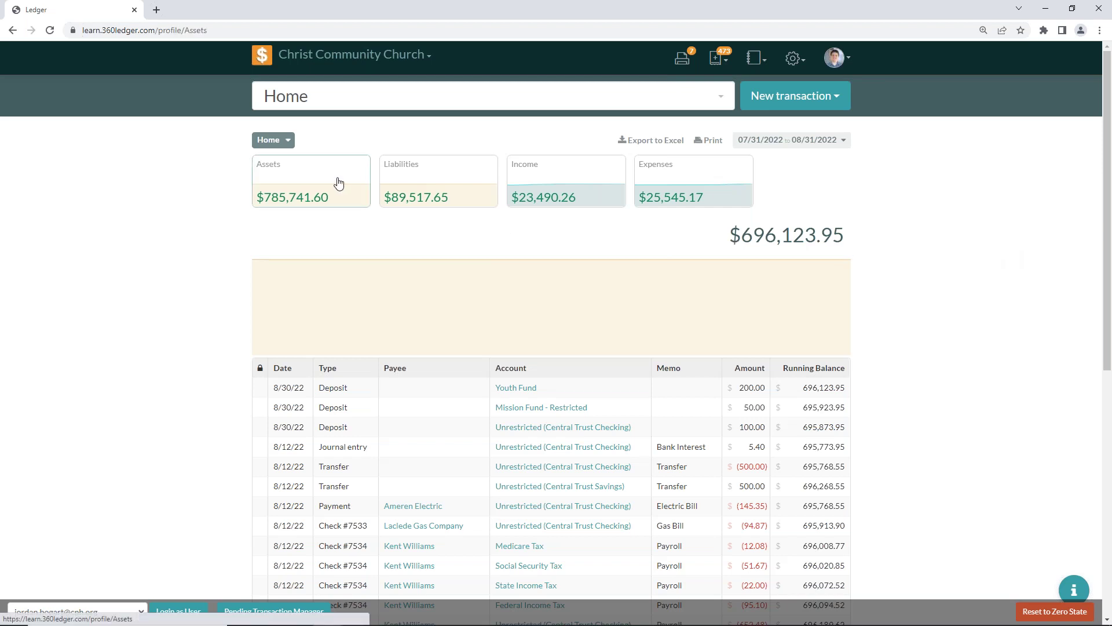
pyautogui.click(316, 183)
pyautogui.click(315, 183)
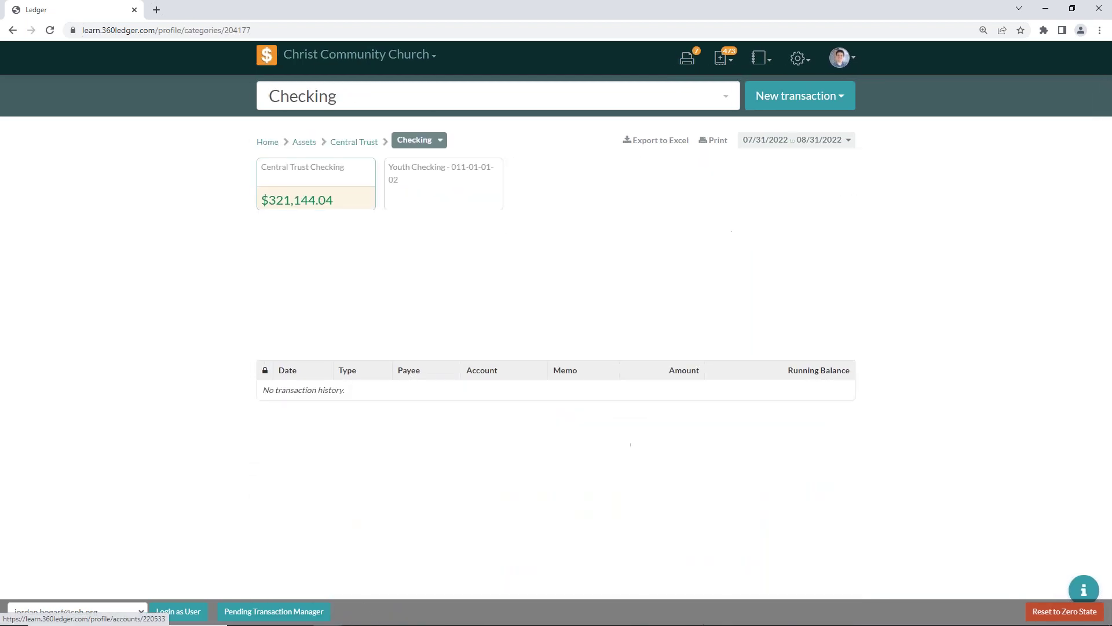
pyautogui.click(316, 183)
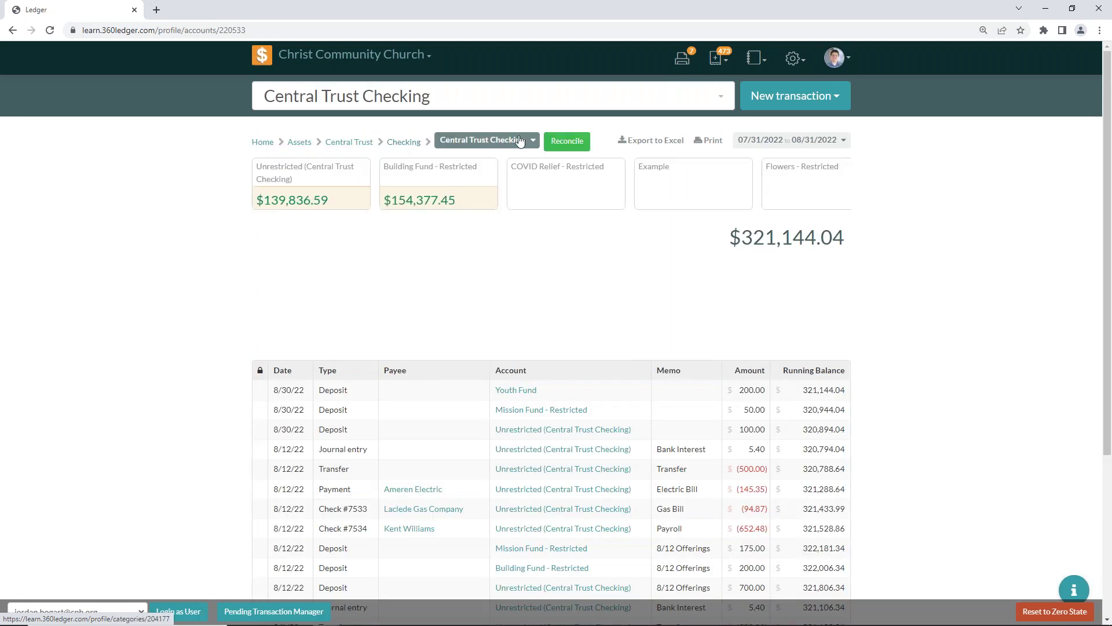
pyautogui.click(571, 143)
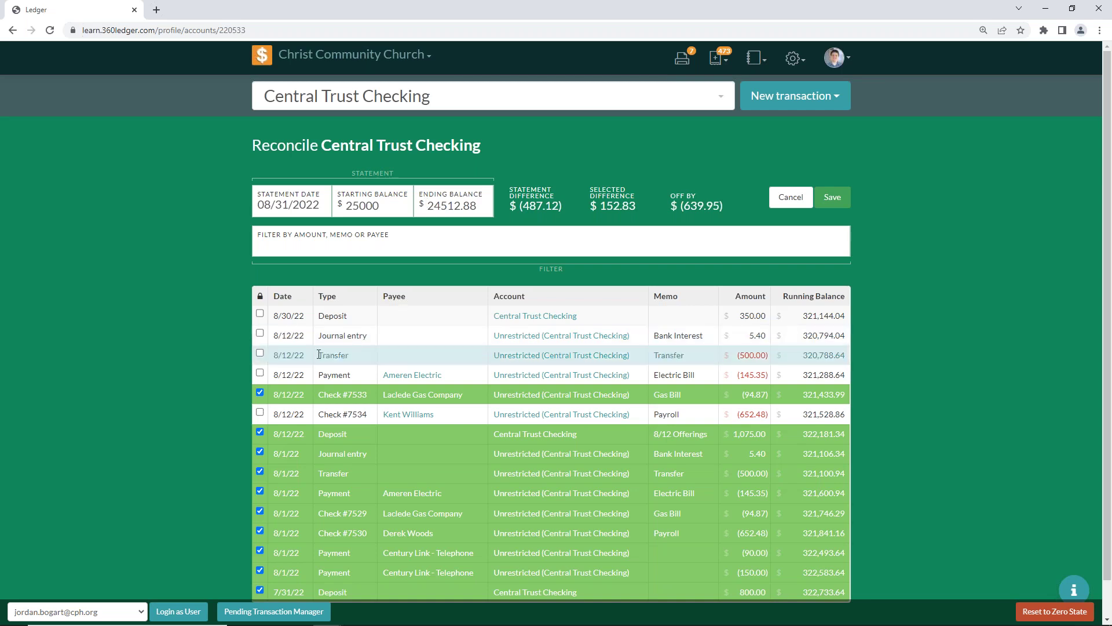
# Mark the 8/12/22 Electric Bill payment, transfer and Bank Interest journal entry for reconciliation
pyautogui.click(260, 374)
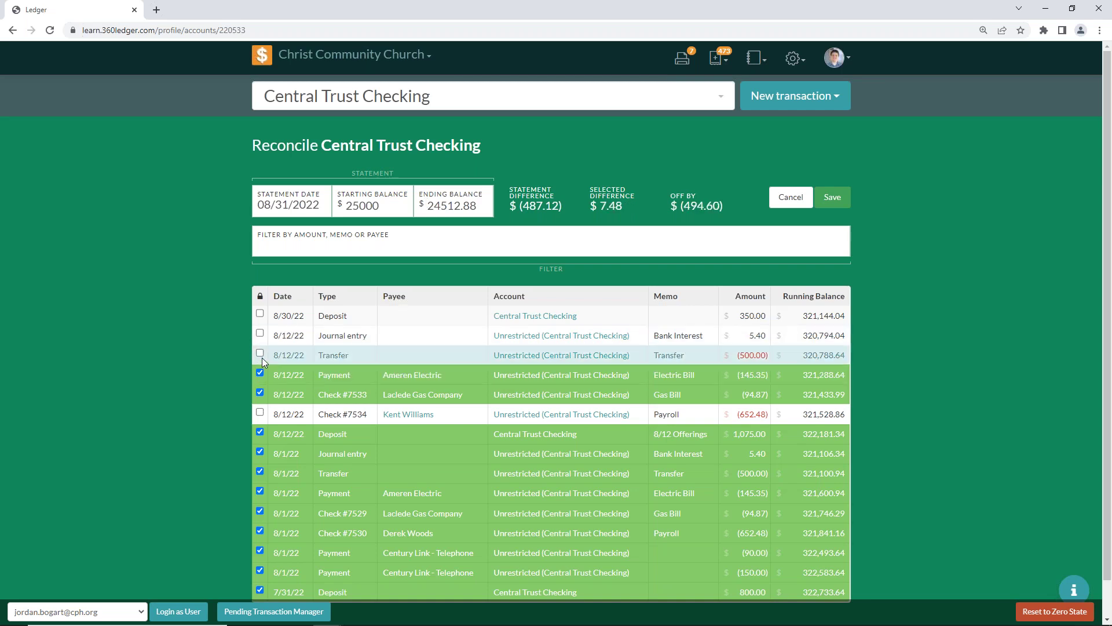
pyautogui.click(259, 352)
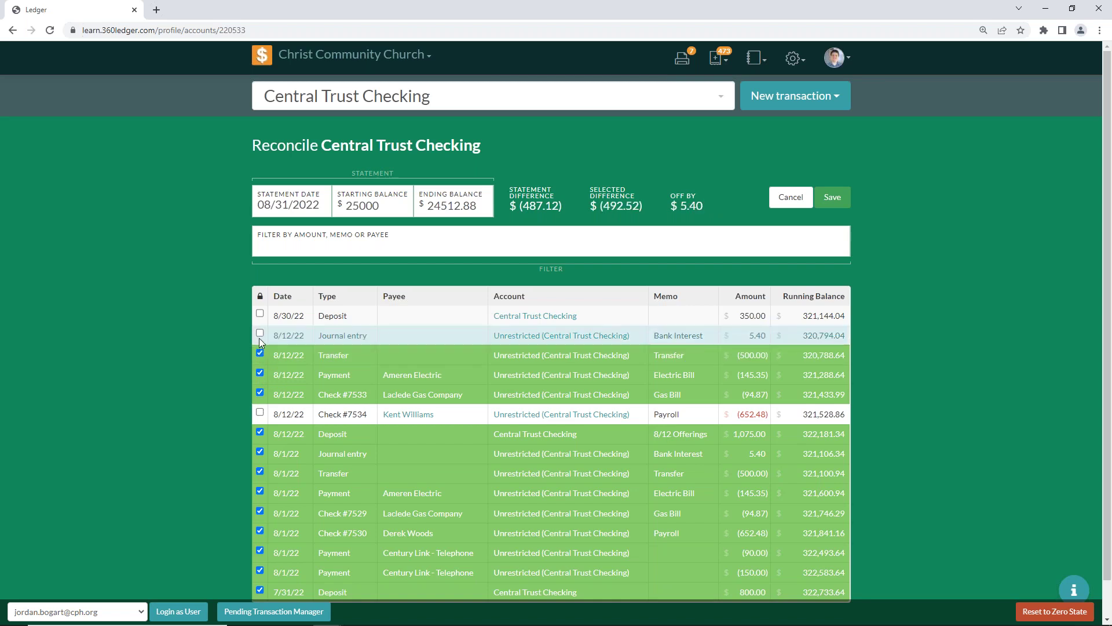
pyautogui.click(259, 339)
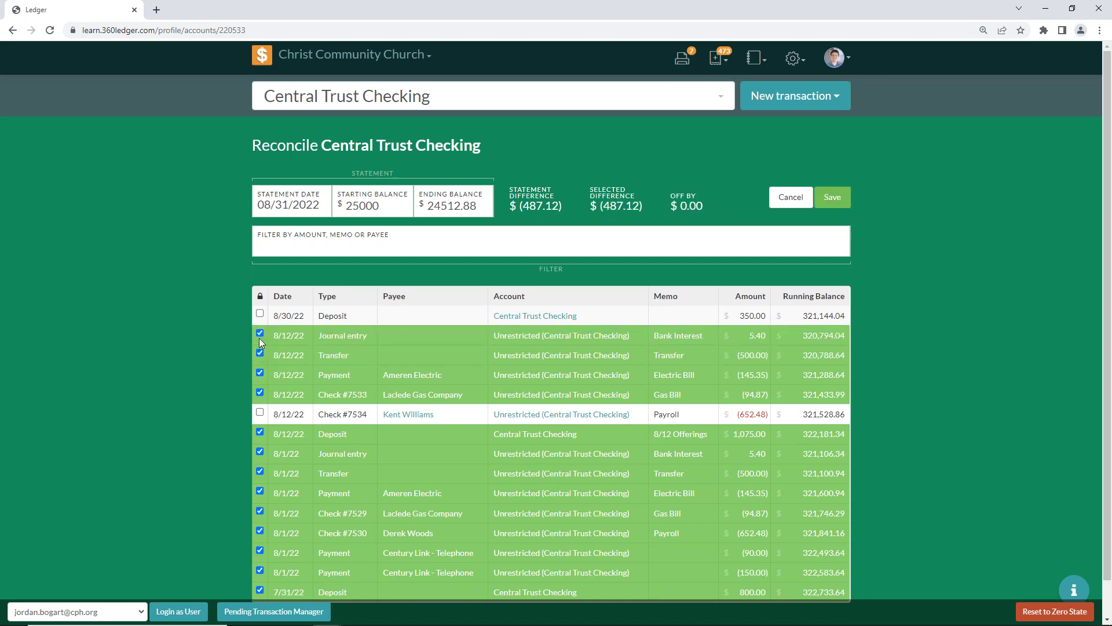
# Review the selected transactions and the Selected Difference, and save the Central Trust Checking reconciliation
pyautogui.moveTo(616, 208)
pyautogui.scroll(-1, 589, 488)
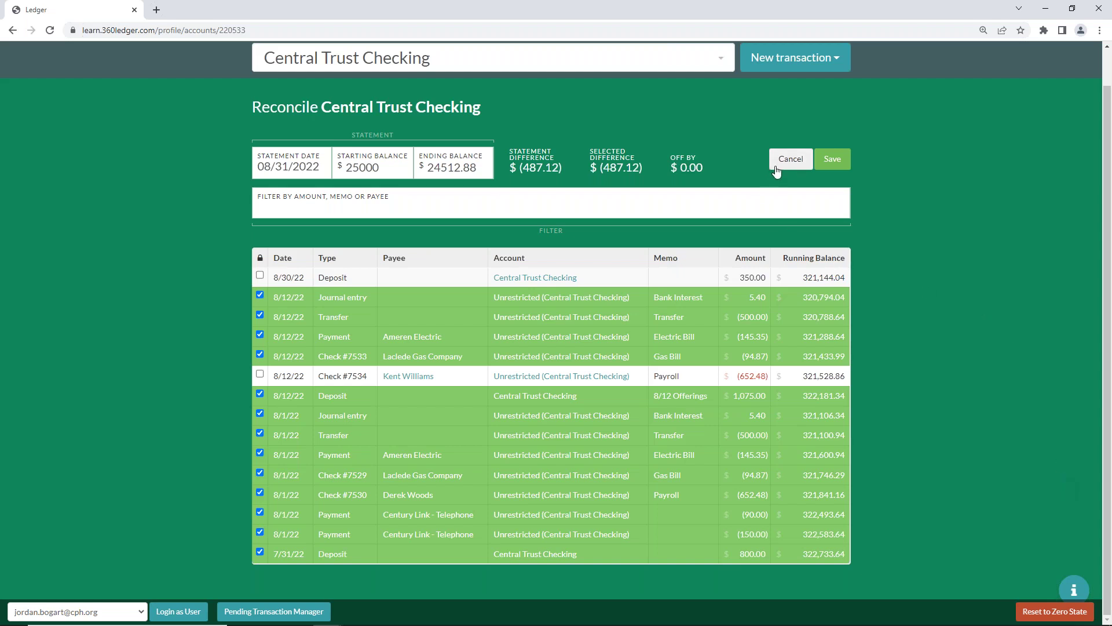
pyautogui.scroll(1, 601, 127)
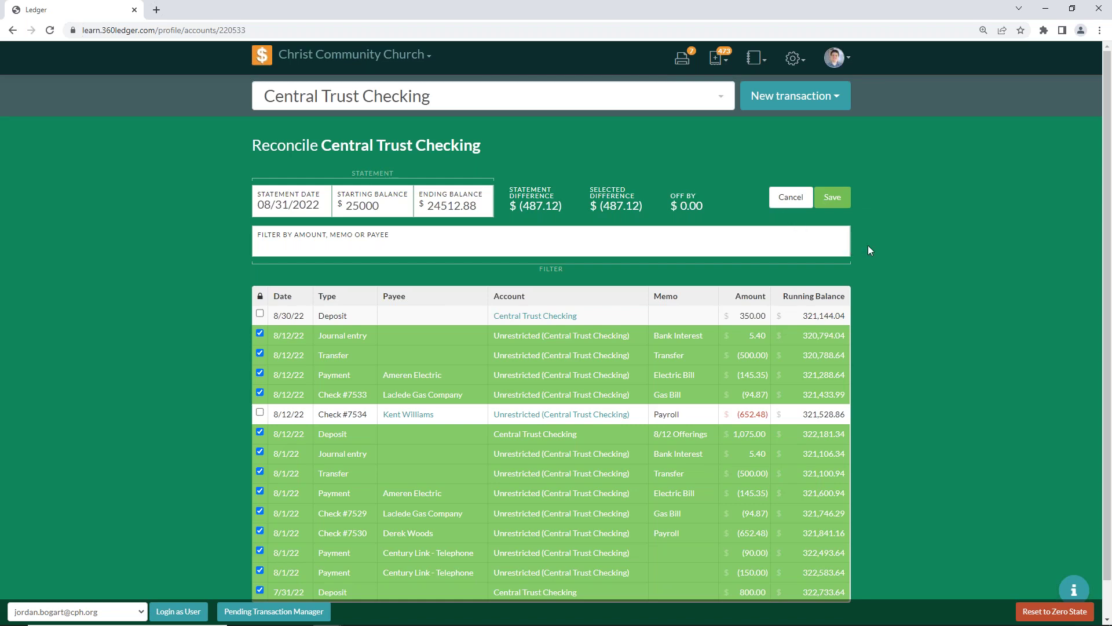
pyautogui.click(841, 198)
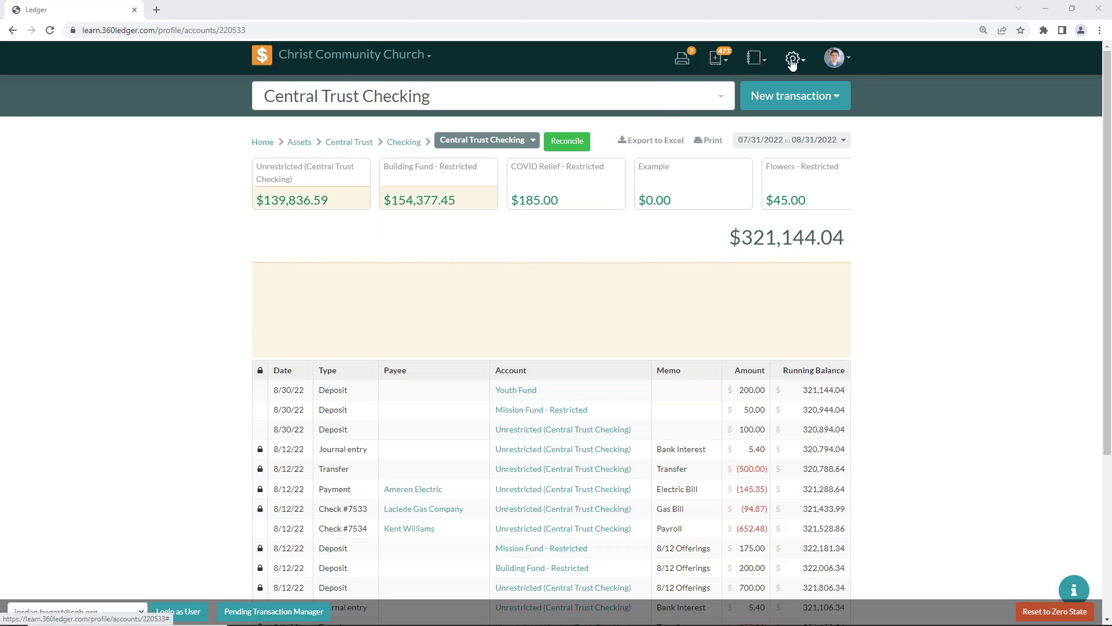
# Open the Event Log report and set its period to the full year 2022
pyautogui.click(755, 58)
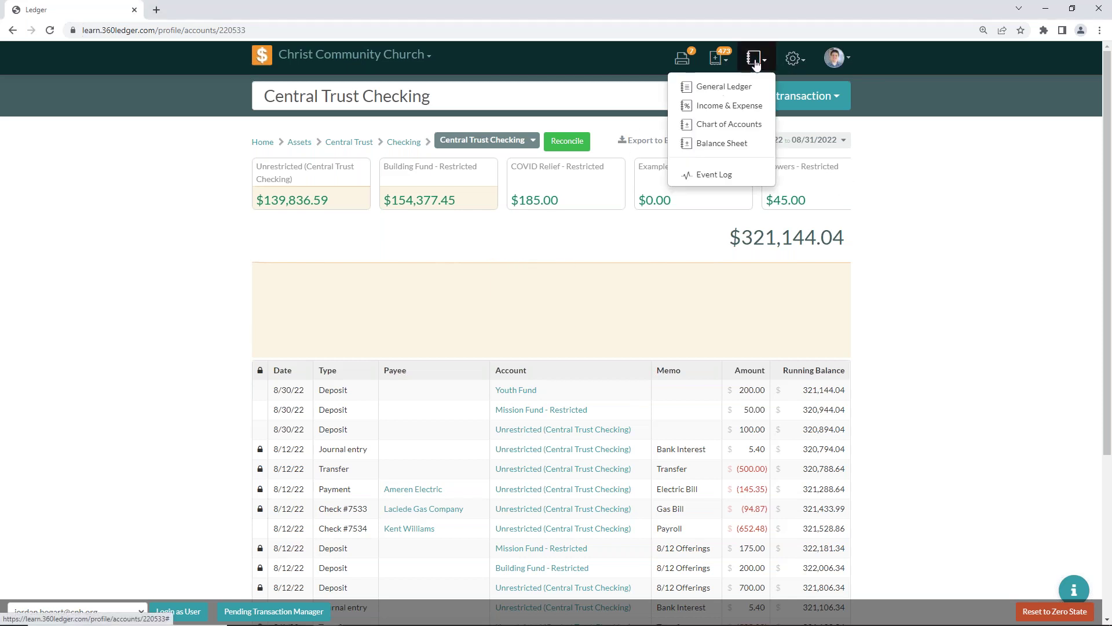
pyautogui.click(733, 182)
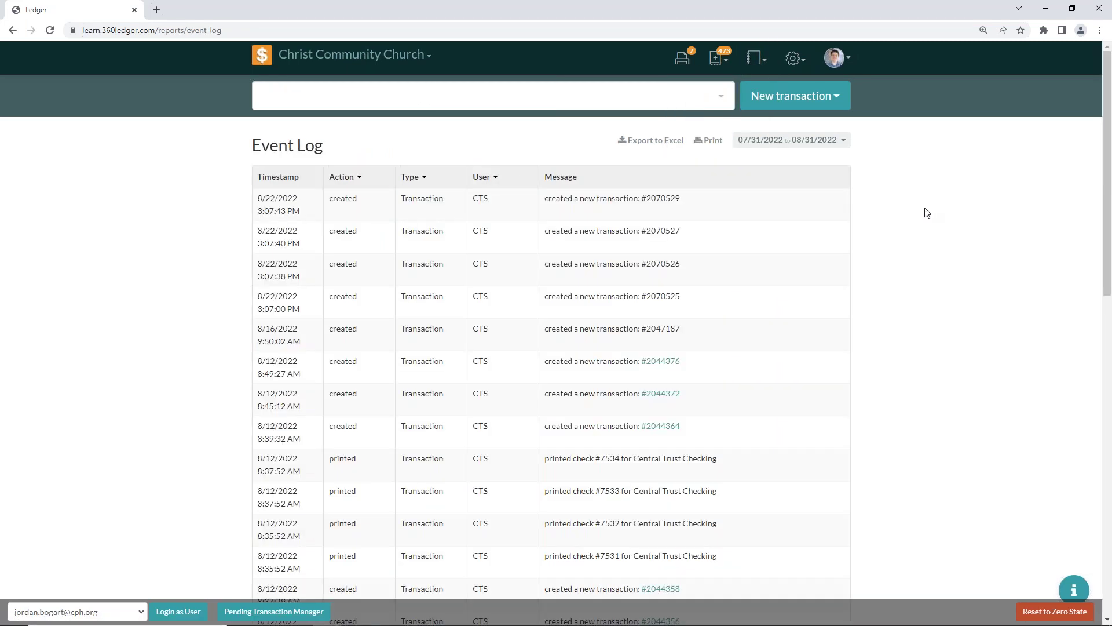
pyautogui.click(811, 146)
pyautogui.click(772, 144)
pyautogui.click(832, 149)
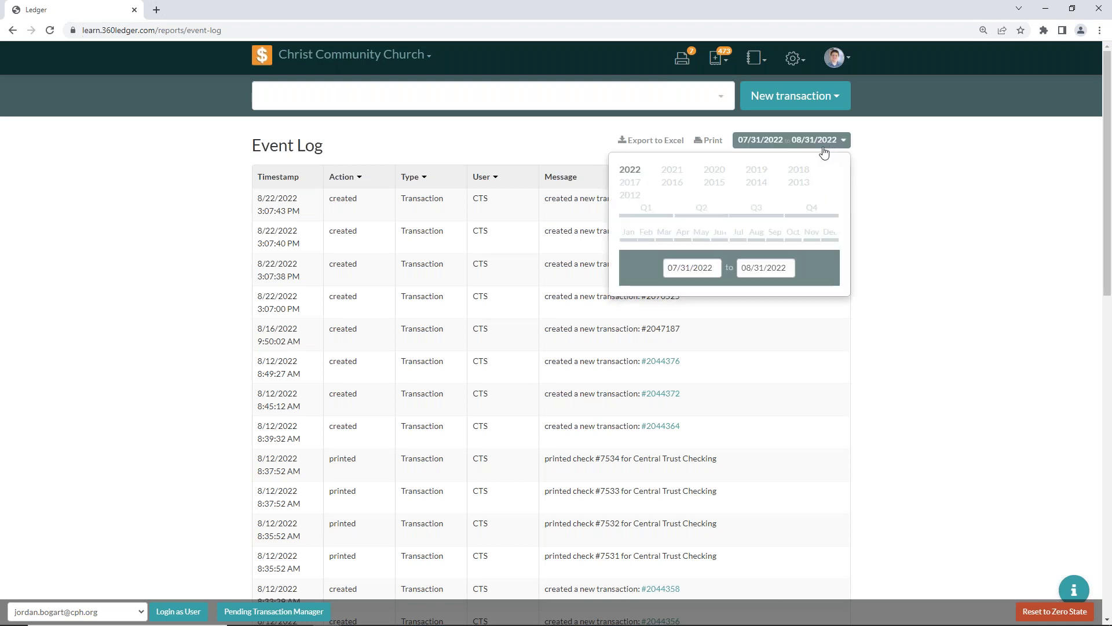
pyautogui.click(628, 170)
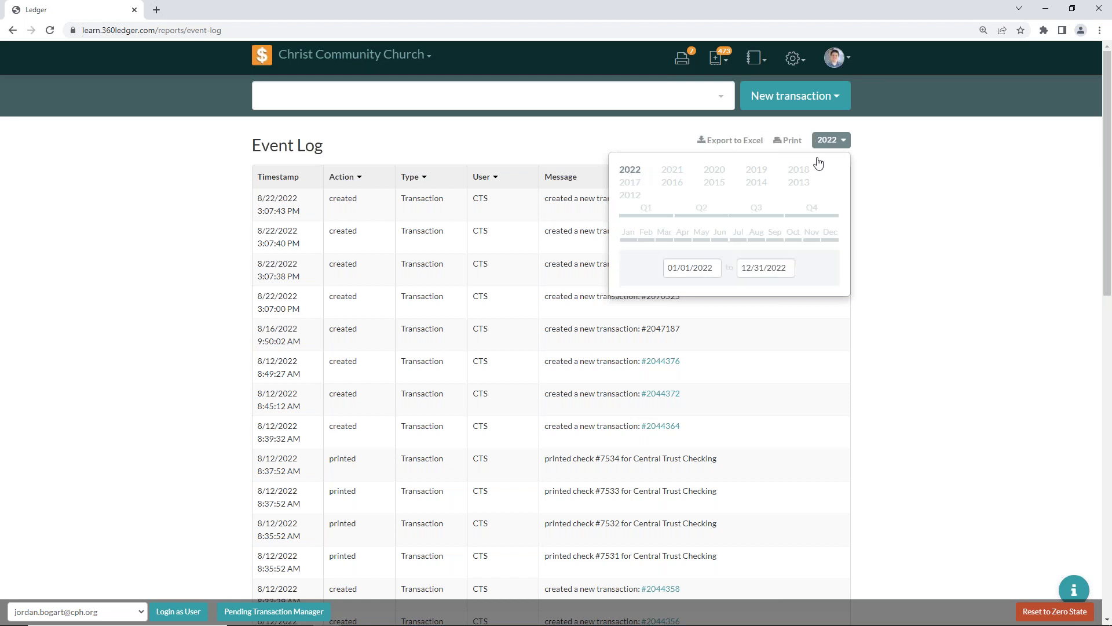
pyautogui.click(948, 171)
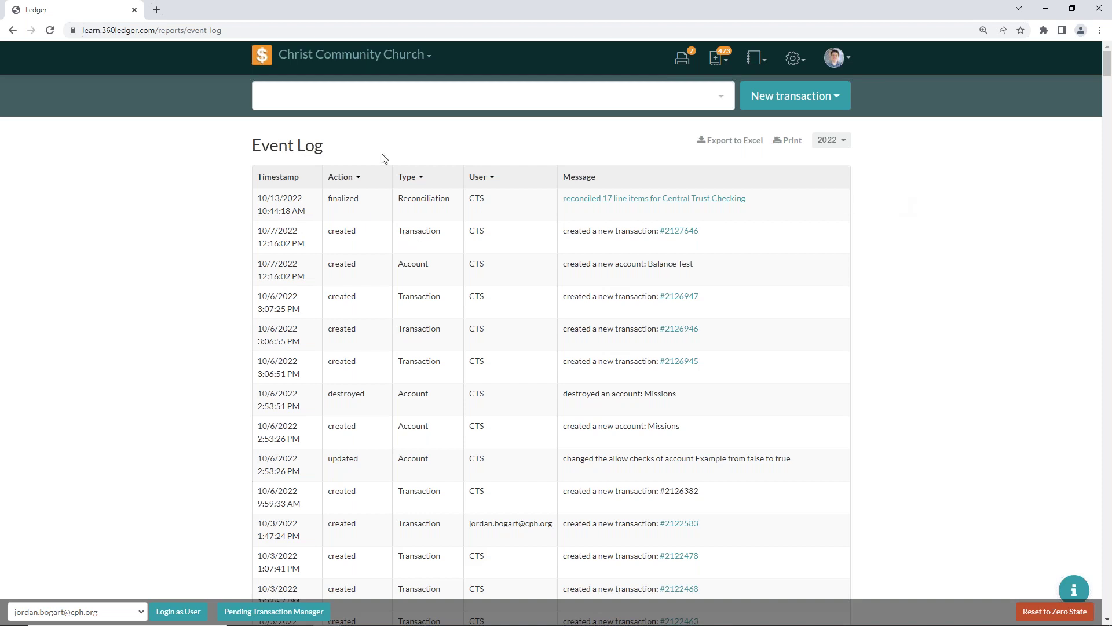
# Highlight the timestamp of the finalized Central Trust Checking reconciliation in the Event Log
pyautogui.click(823, 144)
pyautogui.moveTo(284, 194); pyautogui.dragTo(279, 243)
pyautogui.click(277, 239)
pyautogui.moveTo(257, 195); pyautogui.dragTo(305, 206)
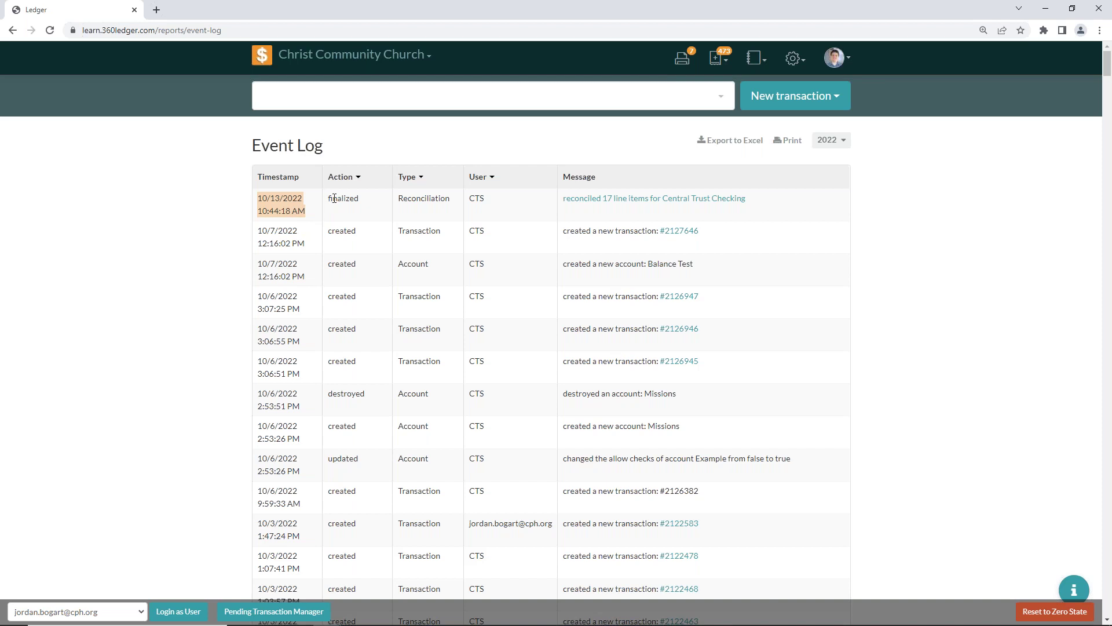
pyautogui.click(356, 186)
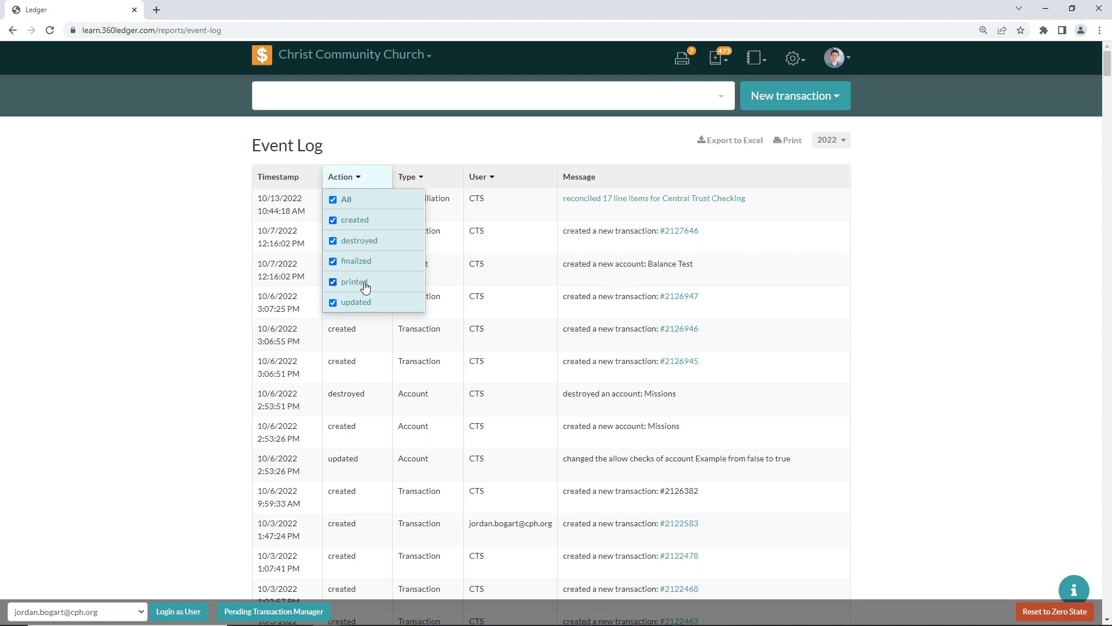
pyautogui.click(341, 200)
pyautogui.click(334, 220)
pyautogui.click(333, 241)
pyautogui.click(333, 261)
pyautogui.click(333, 283)
pyautogui.click(333, 302)
pyautogui.click(53, 35)
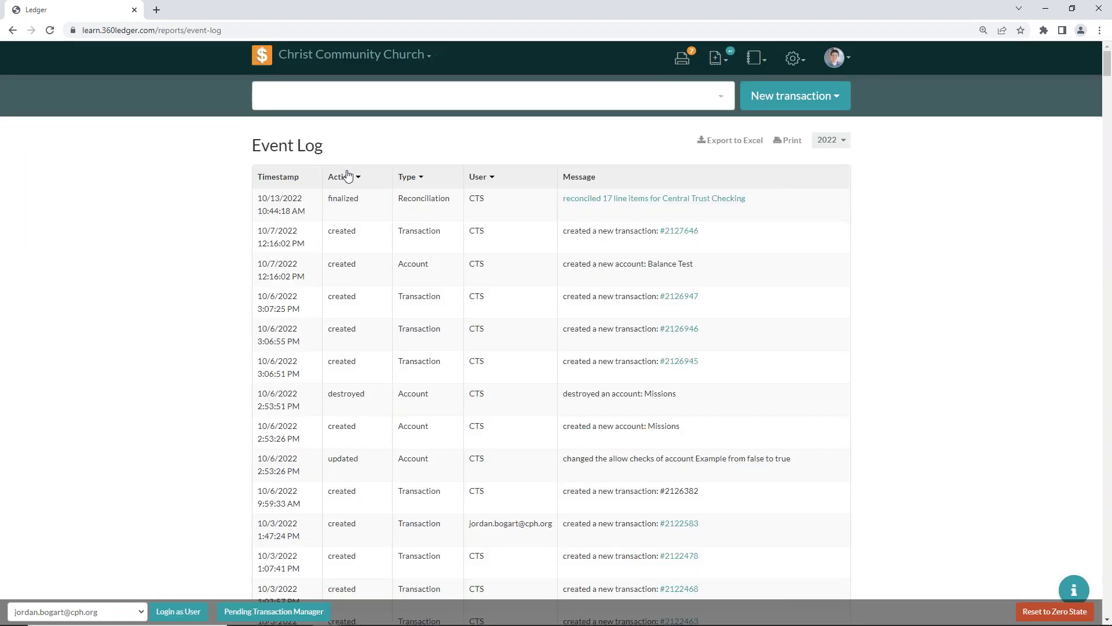
# Filter the Event Log to show only created actions, and restore all actions after viewing the matches
pyautogui.click(348, 177)
pyautogui.click(330, 201)
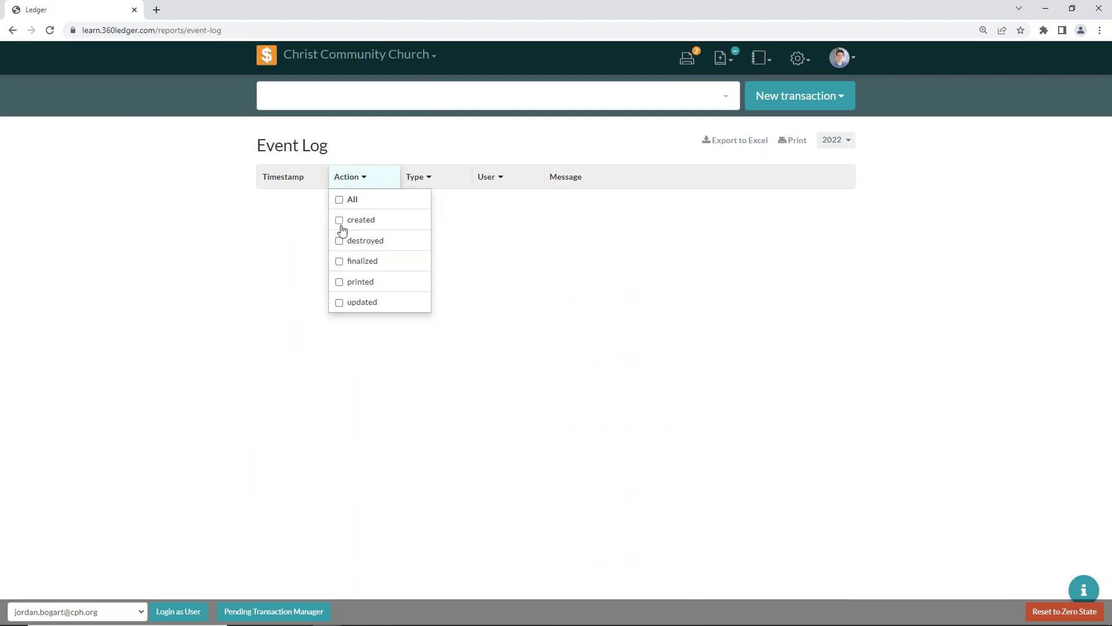
pyautogui.click(335, 221)
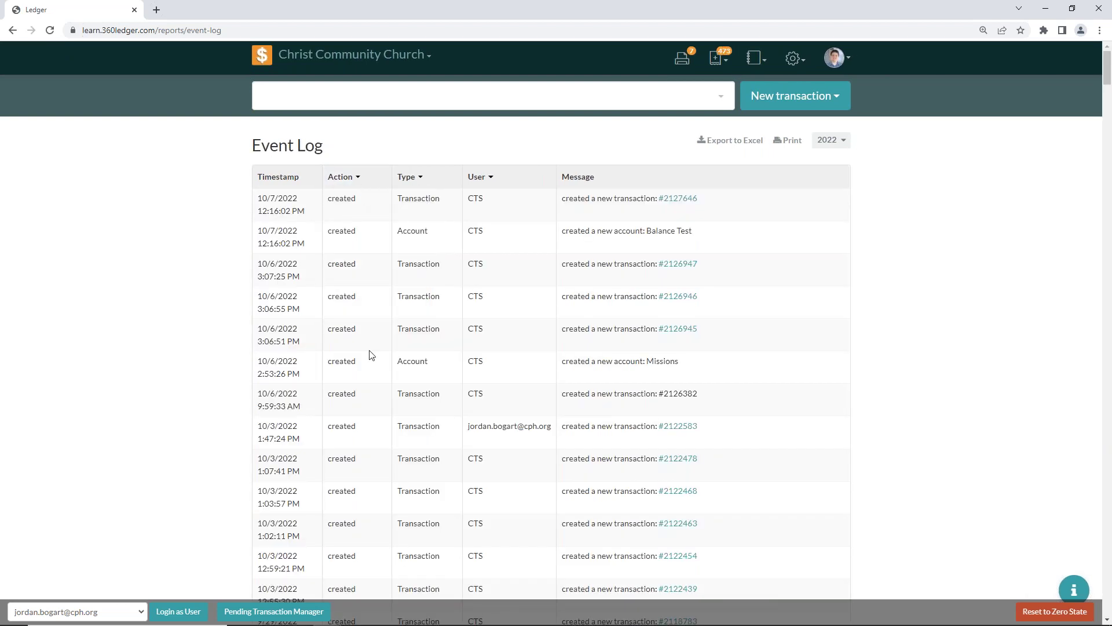
pyautogui.click(331, 177)
pyautogui.click(333, 200)
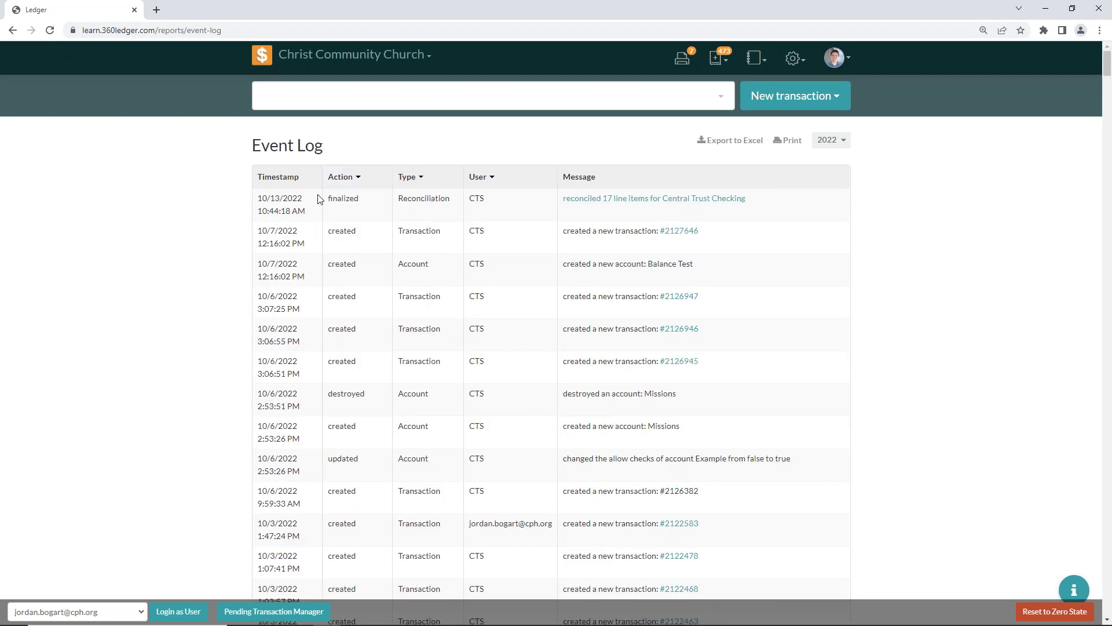
# View the Event Log's Type and User filter options, closing each list without changing its selection
pyautogui.click(419, 178)
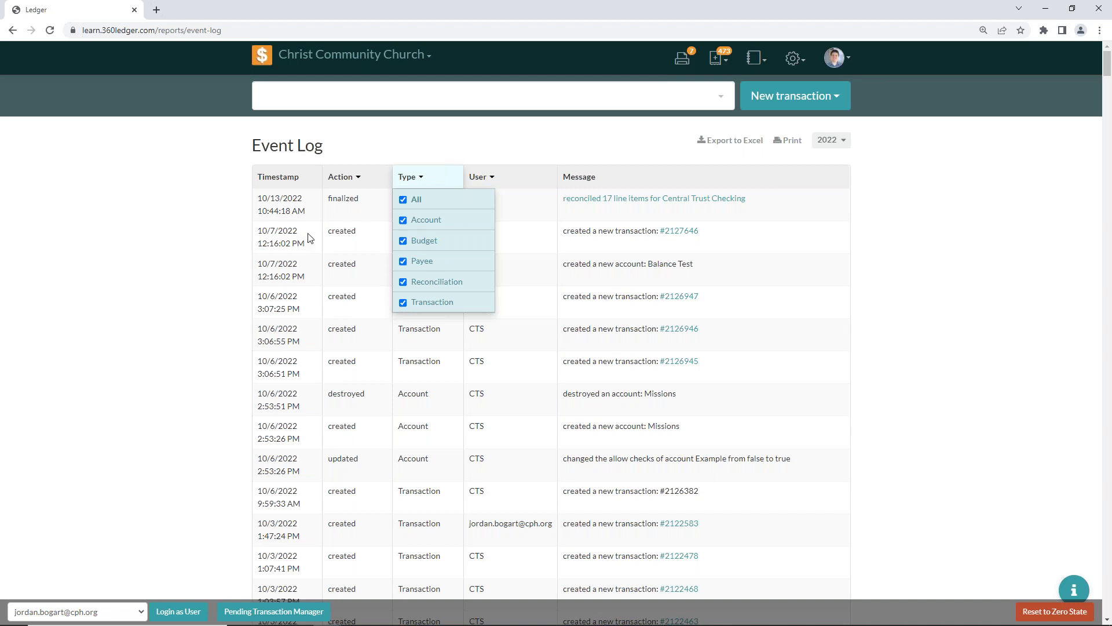
pyautogui.click(188, 253)
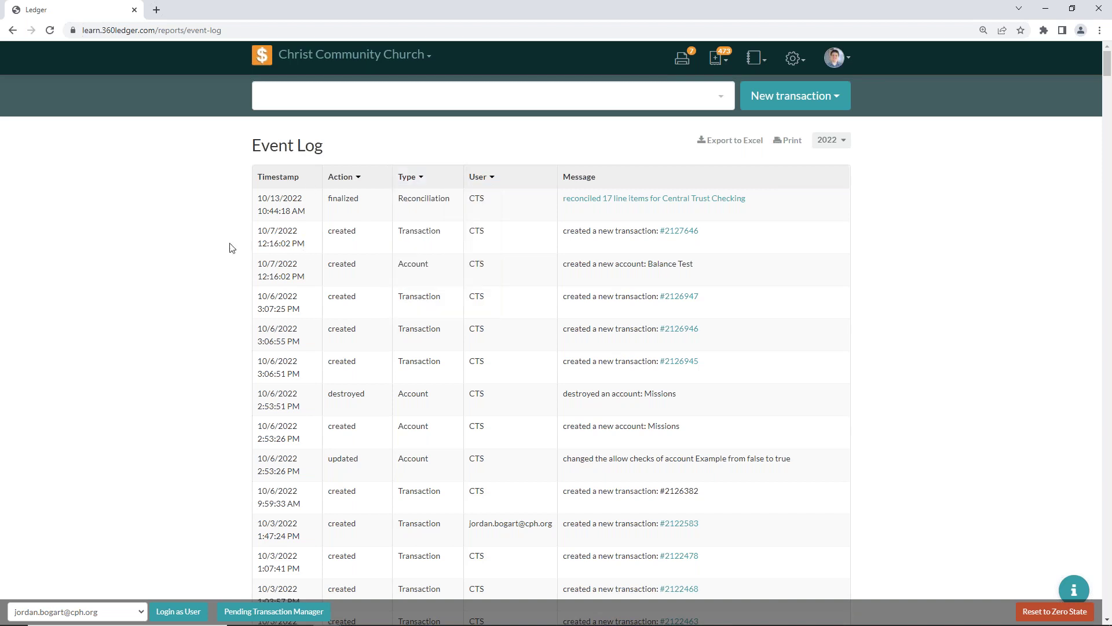
pyautogui.click(490, 182)
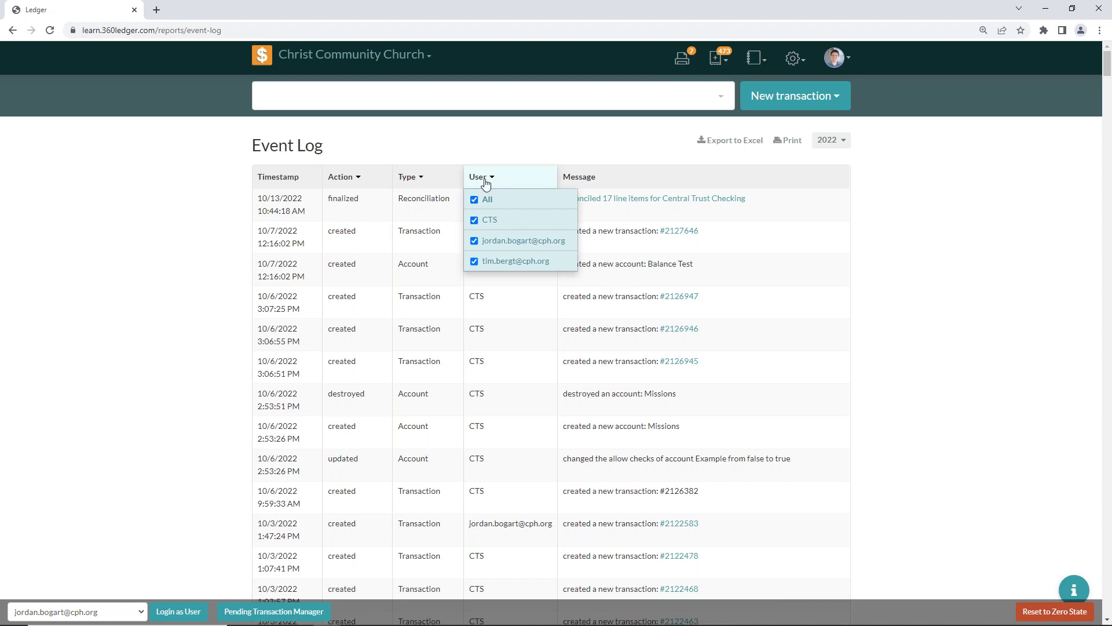
pyautogui.click(485, 182)
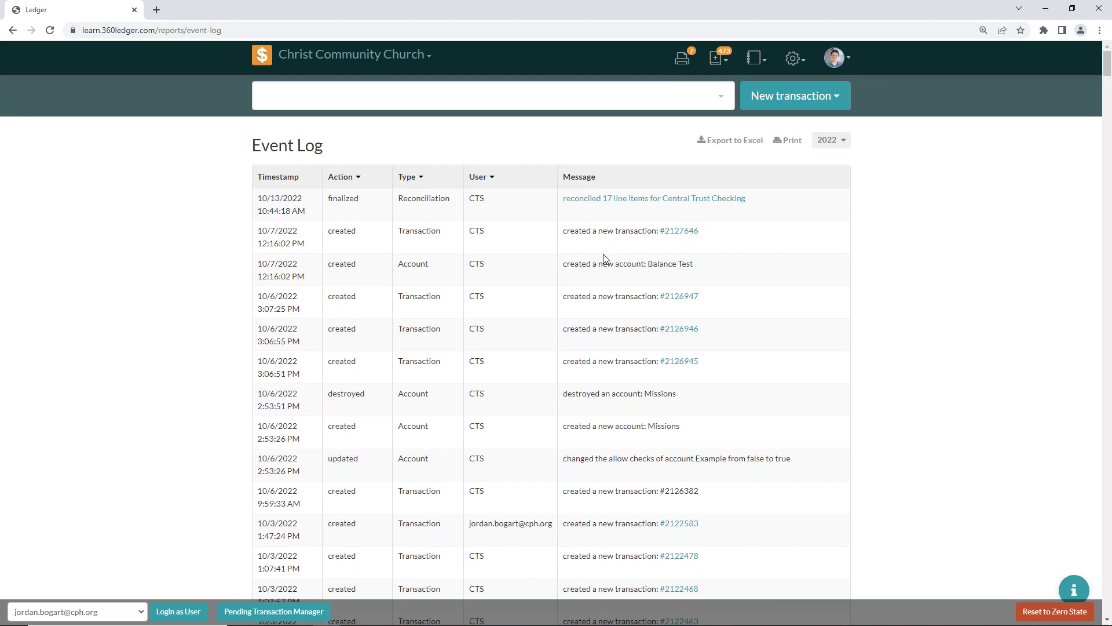
# Open the Central Trust Checking reconciliation report from its finalized Event Log entry, and return to the Event Log
pyautogui.click(590, 204)
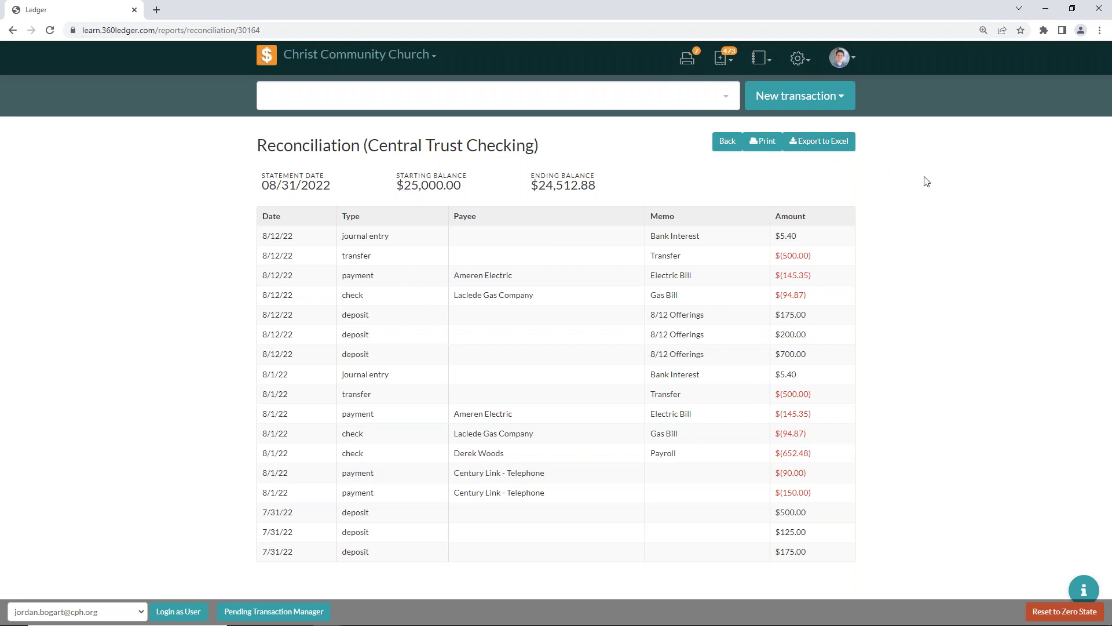
pyautogui.click(727, 141)
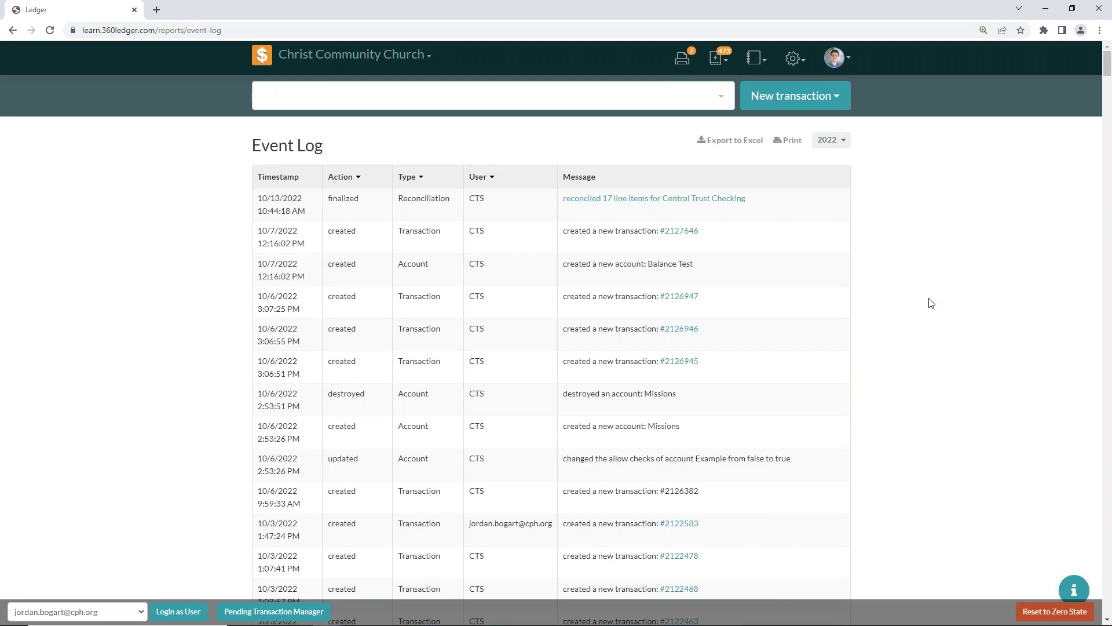
# Switch to the presentation slide show and advance to the Quiz slide
pyautogui.hotkey('alt', 'Tab')
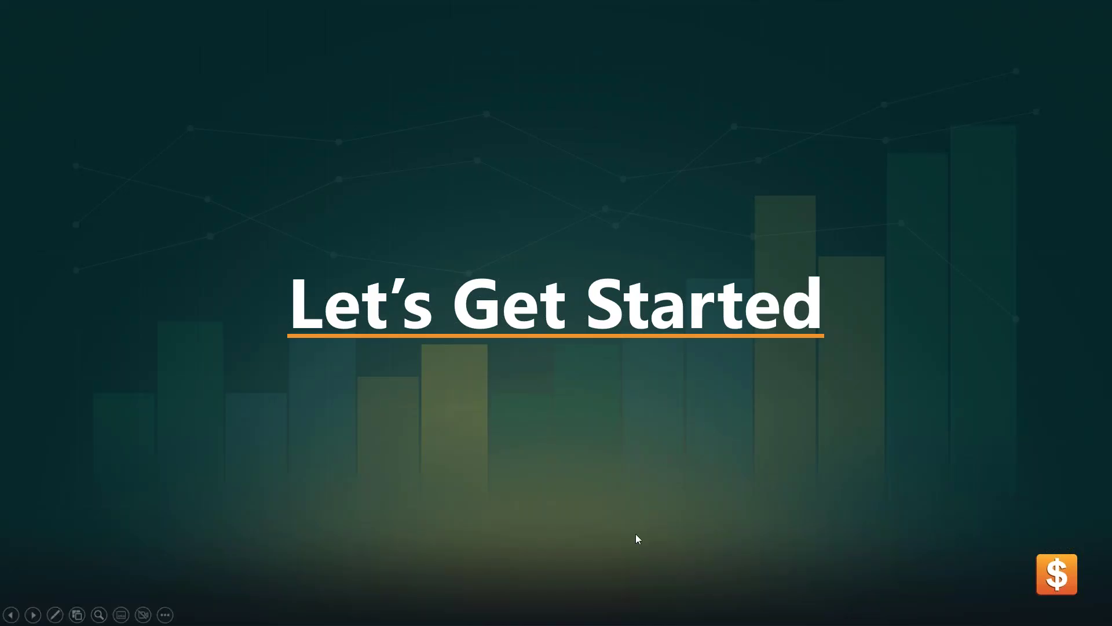
pyautogui.click(635, 534)
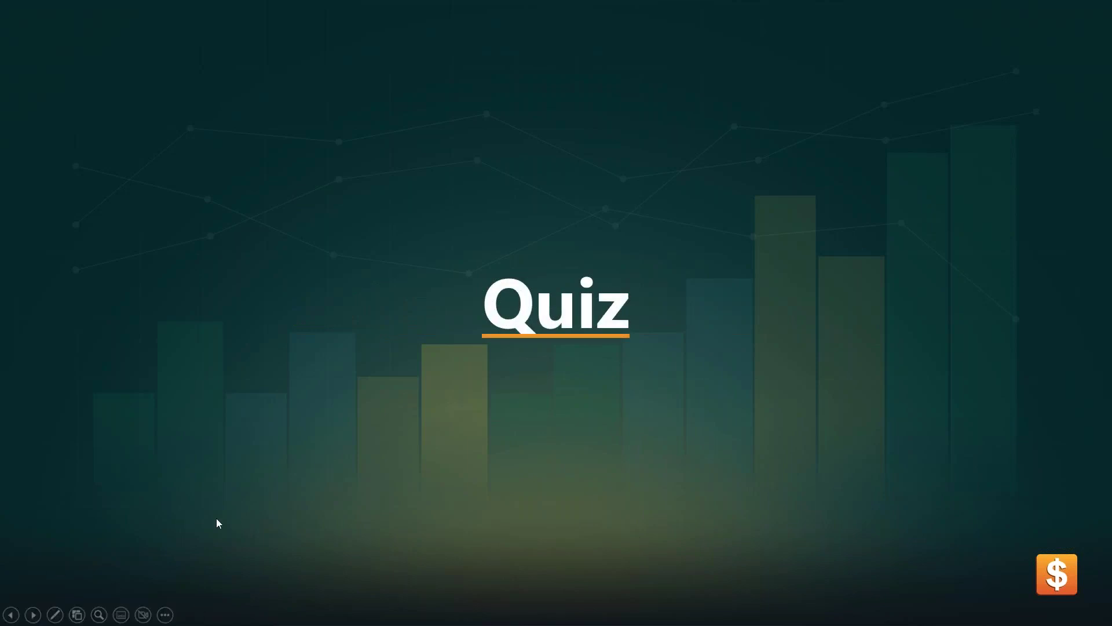